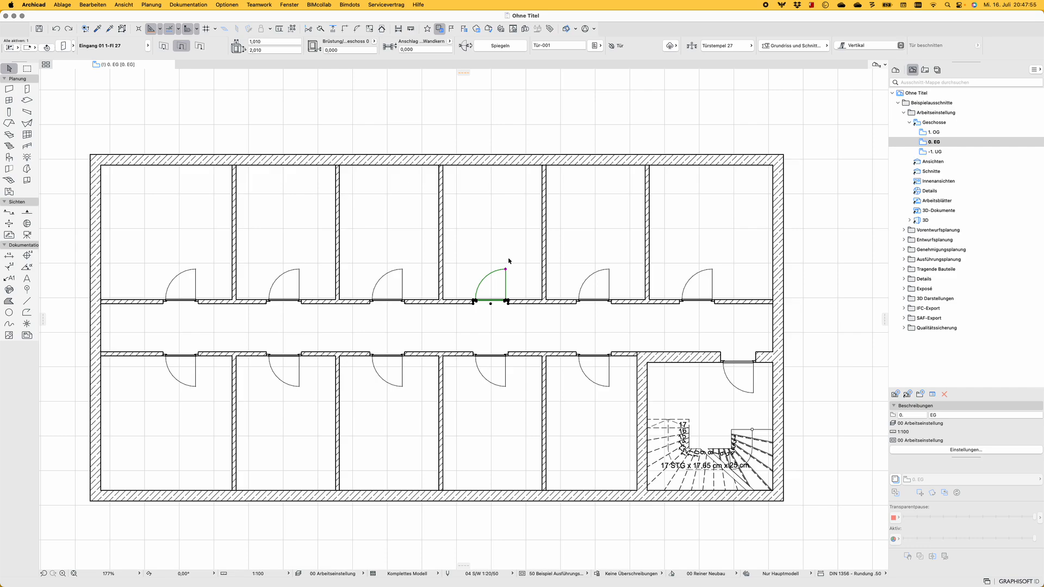
# Examine the selected corridor door's settings and its list of classifications and properties
pyautogui.scroll(-5, 509, 260)
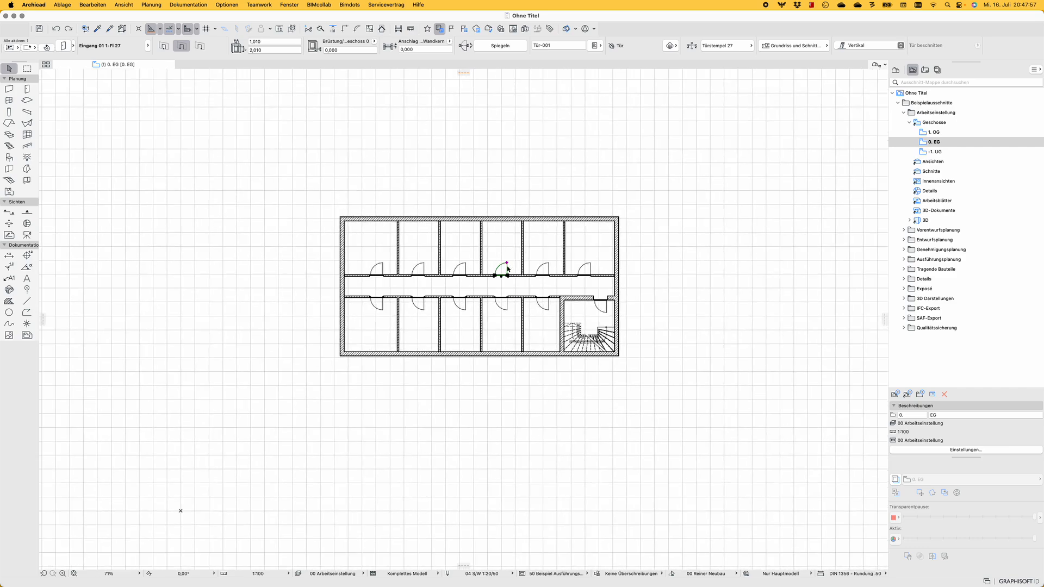
pyautogui.scroll(3, 508, 261)
pyautogui.scroll(1, 508, 261)
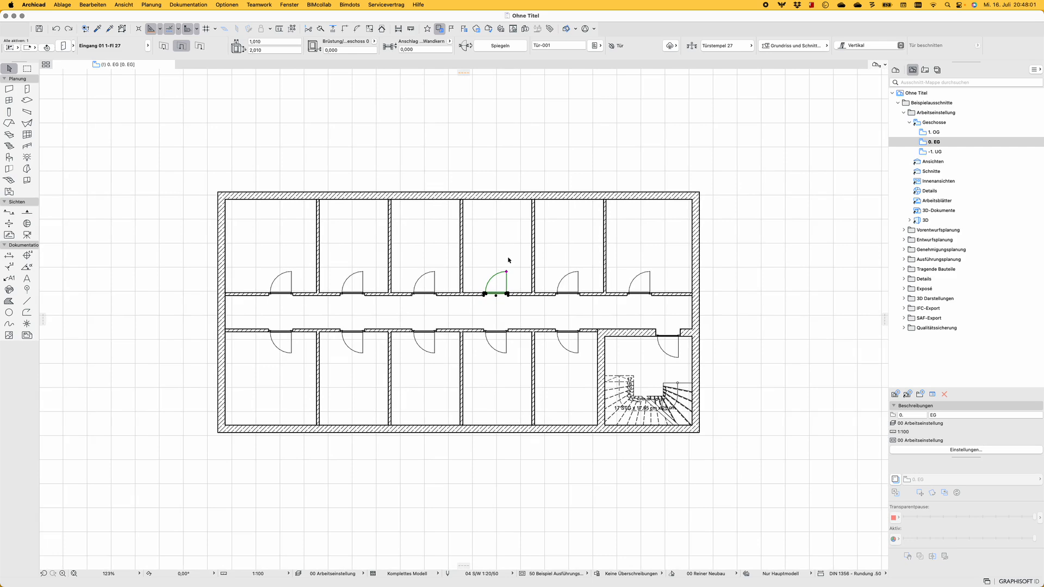
pyautogui.press('super+t')
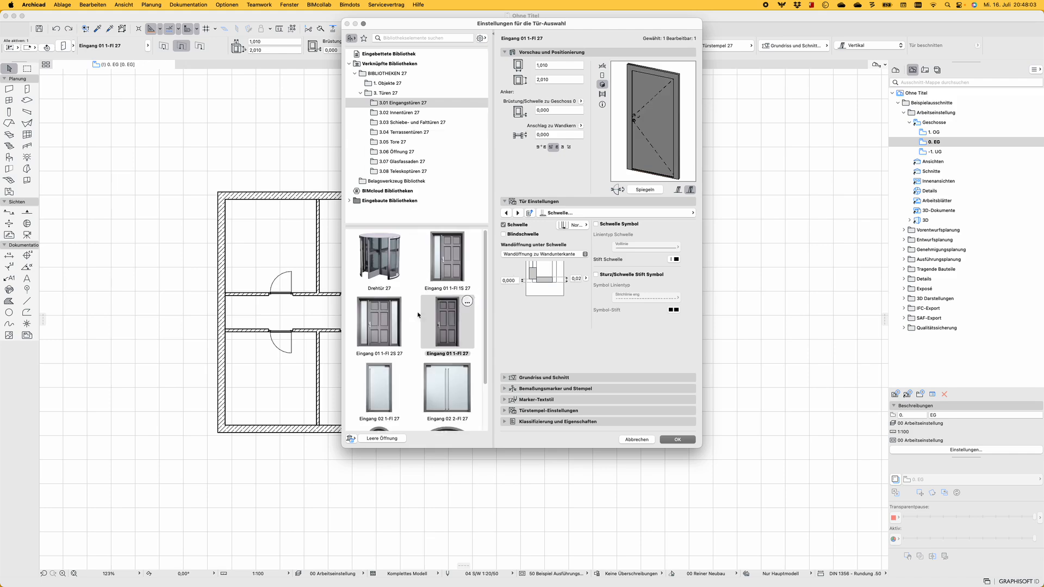
pyautogui.press('Escape')
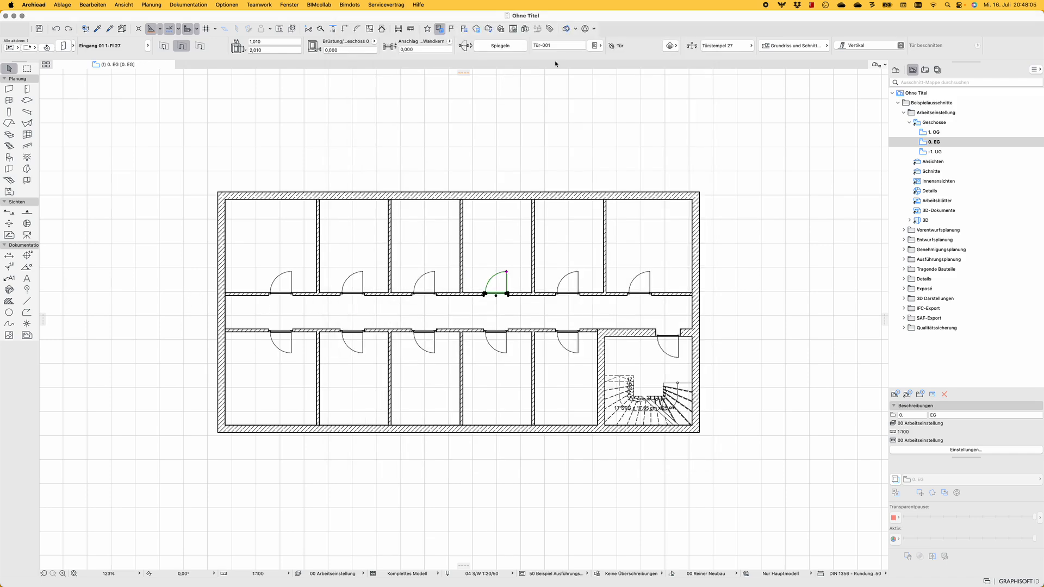
pyautogui.click(600, 47)
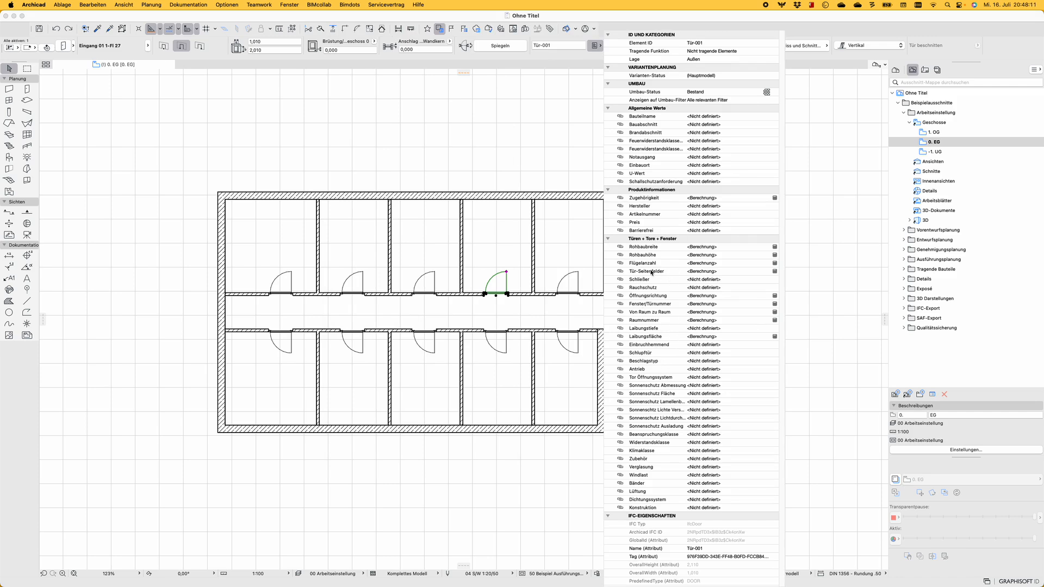
pyautogui.moveTo(652, 273)
pyautogui.click(550, 163)
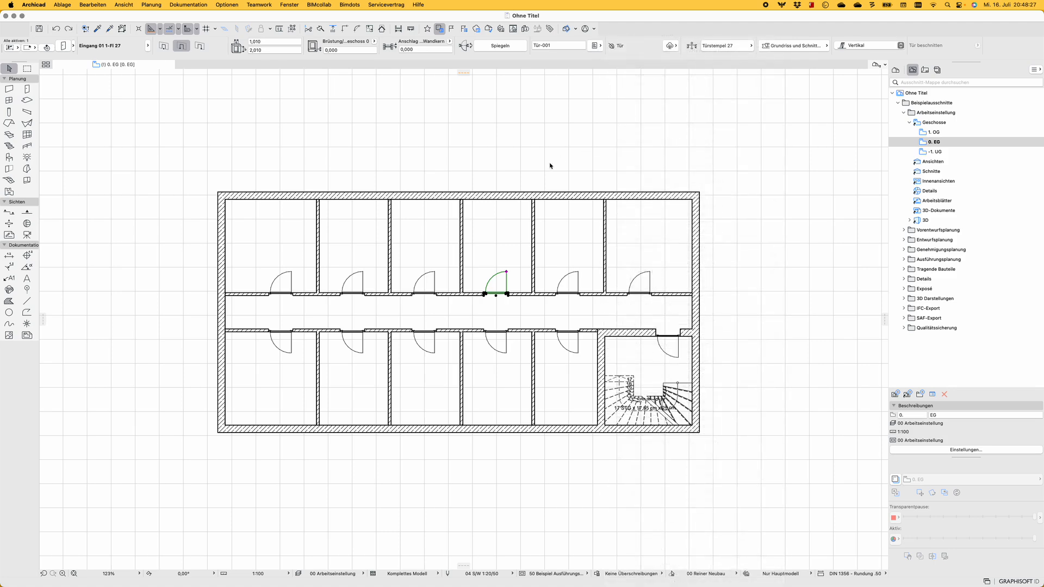
pyautogui.scroll(-3, 552, 162)
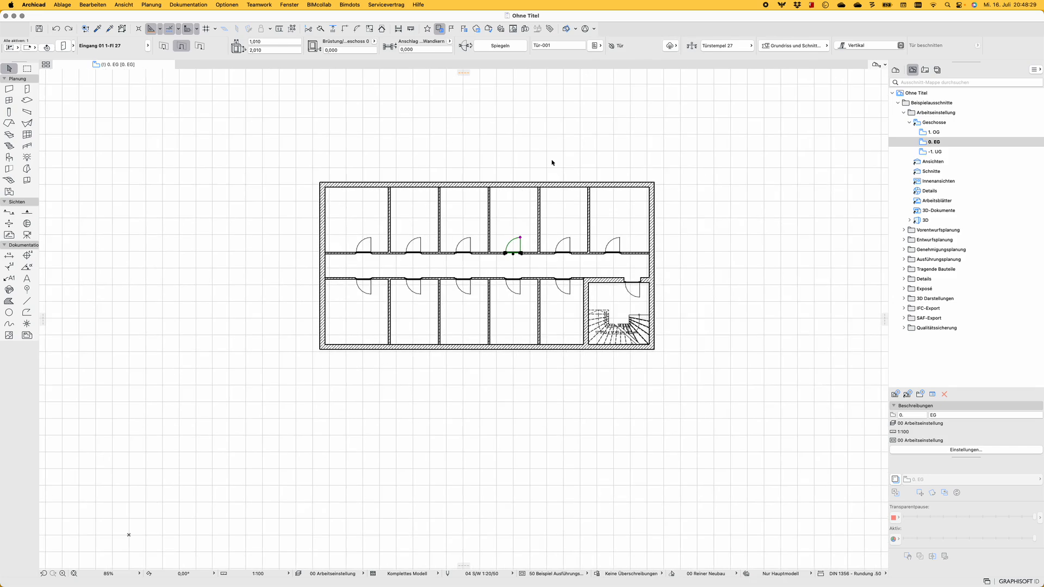
pyautogui.moveTo(552, 163); pyautogui.dragTo(551, 186, button='middle')
pyautogui.scroll(5, 518, 271)
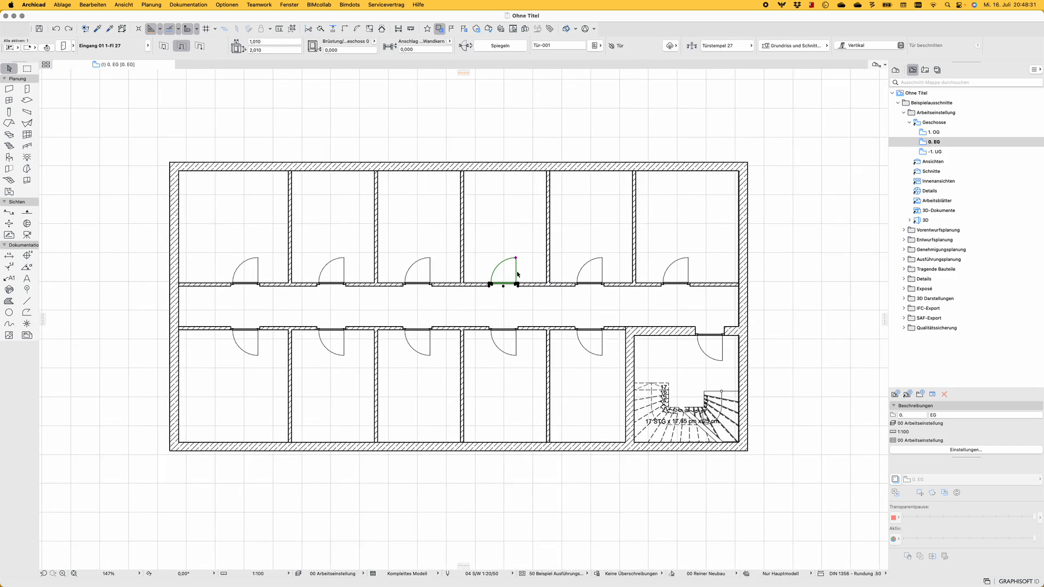
pyautogui.scroll(-5, 517, 274)
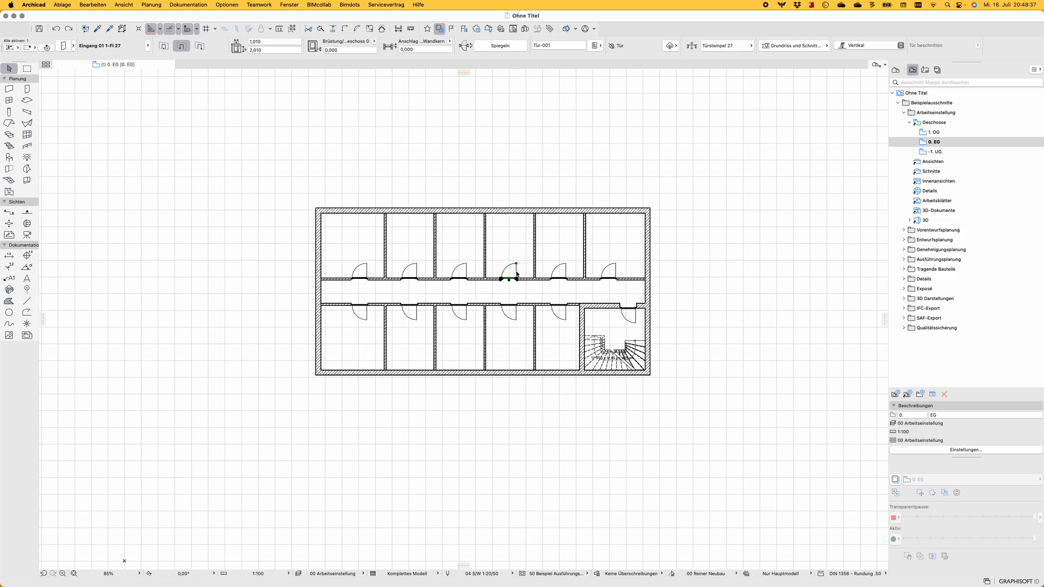
pyautogui.click(687, 236)
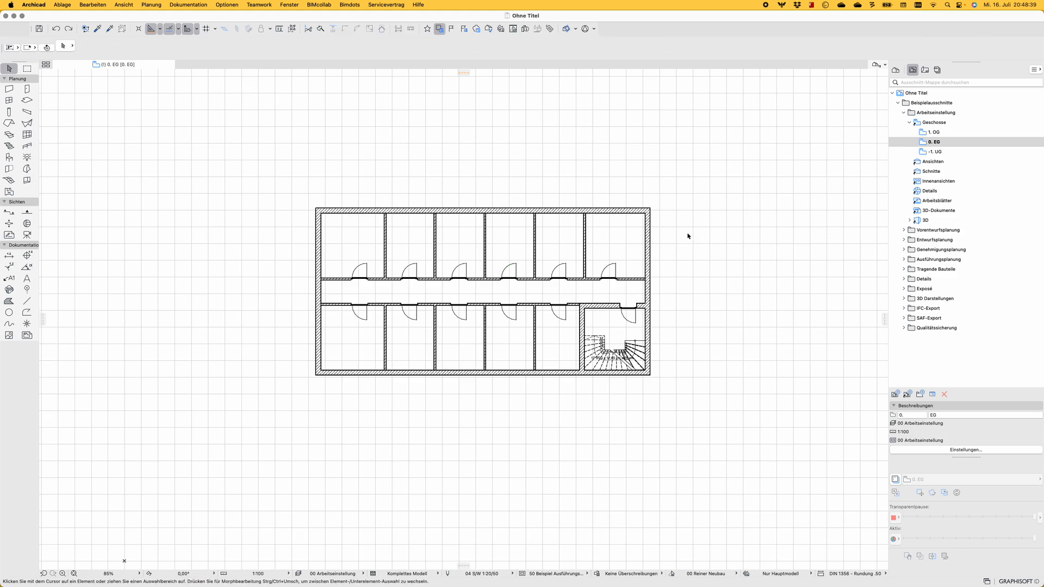
pyautogui.scroll(2, 695, 233)
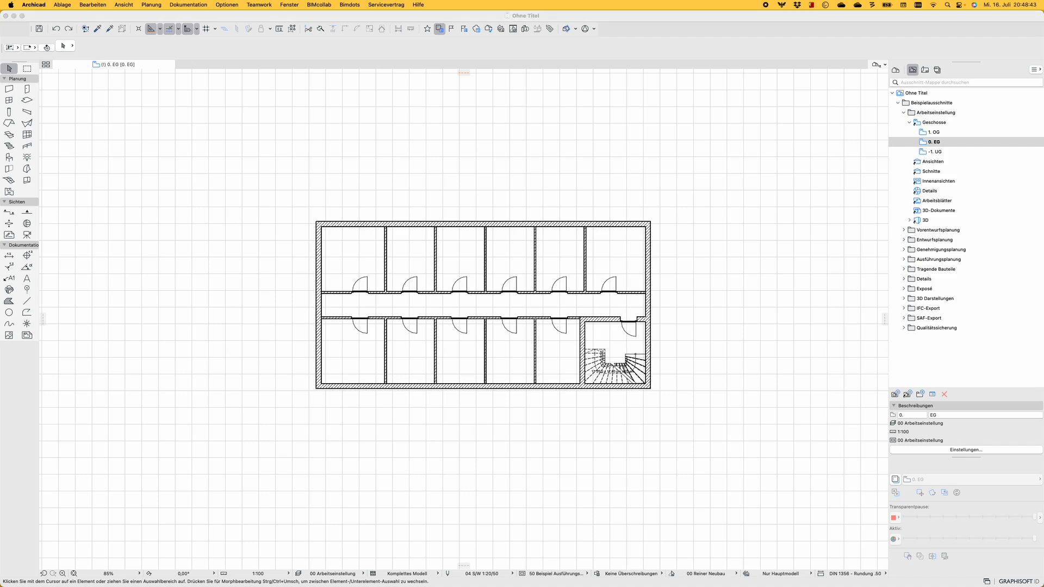
pyautogui.click(586, 182)
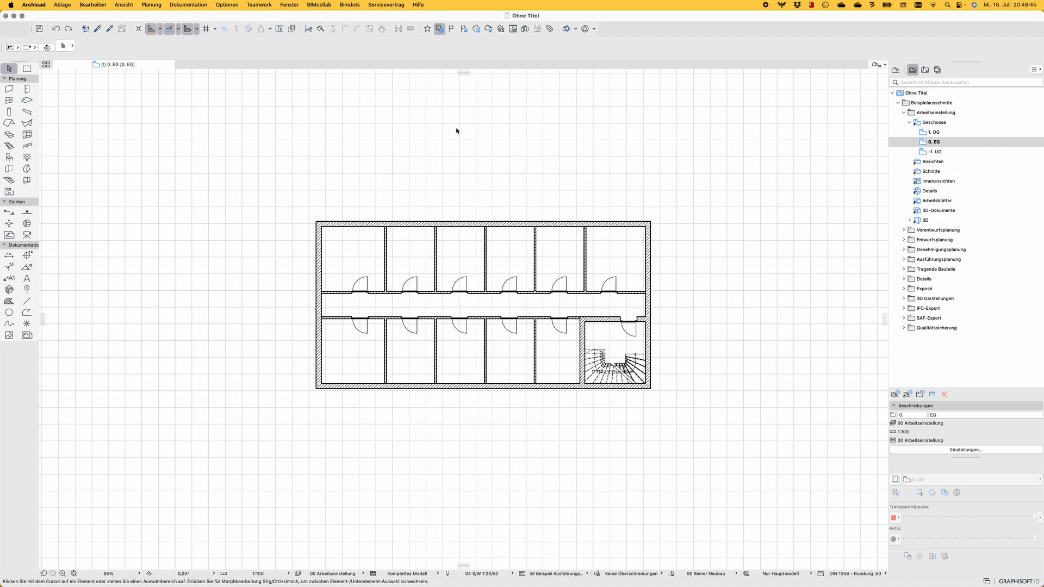
# Place a text block above the floor plan reading "Schallschutz = acousticrating"
pyautogui.press('t')
pyautogui.click(415, 140)
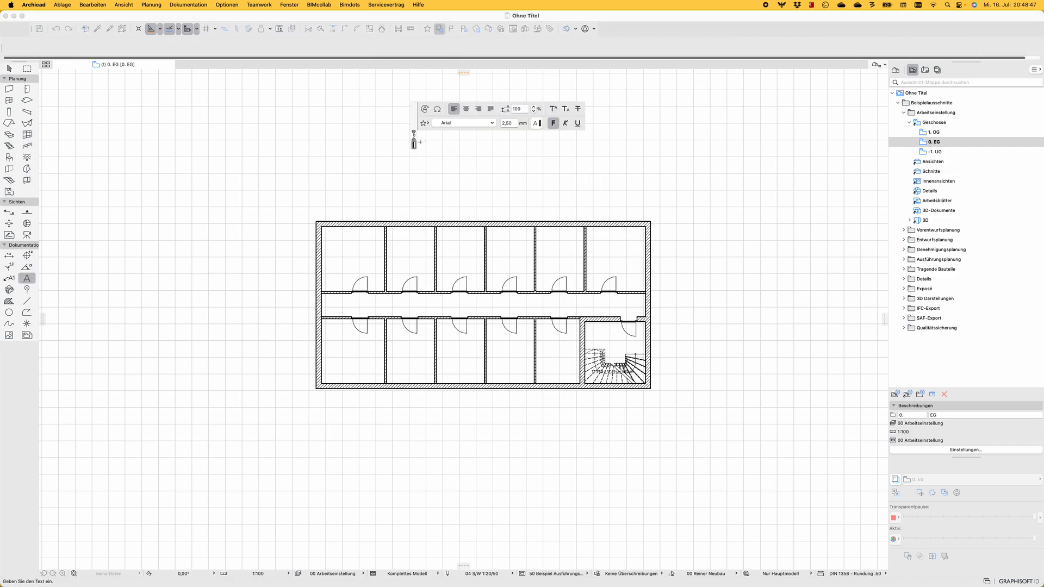
pyautogui.write('Schallschutz =')
pyautogui.write('gs_list_acousticrating')
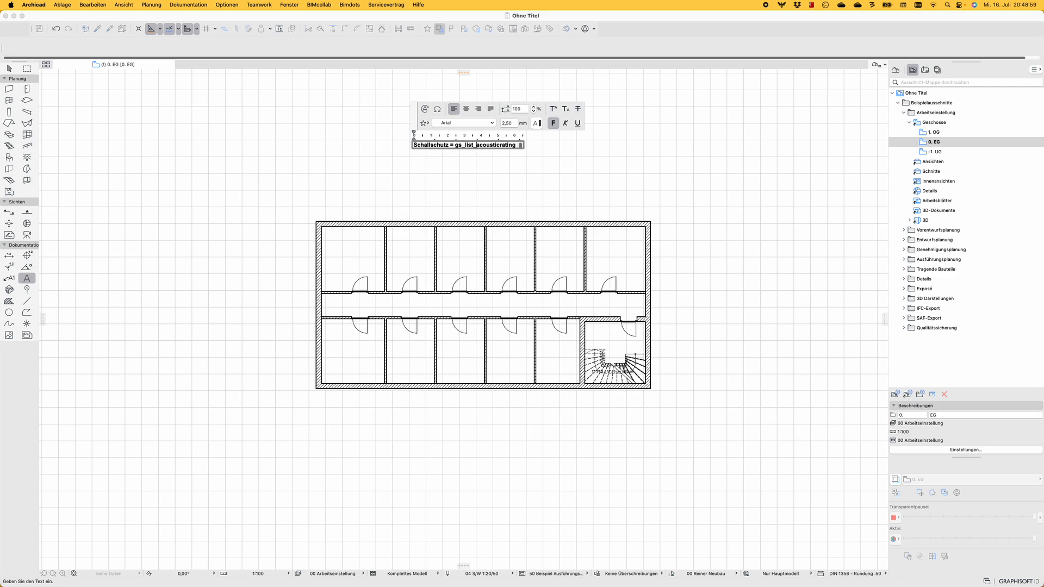
pyautogui.press('BackSpace')
pyautogui.press('BackSpace')
pyautogui.press('BackSpace')
pyautogui.press('BackSpace')
pyautogui.press('BackSpace')
pyautogui.press('BackSpace')
pyautogui.press('BackSpace')
pyautogui.press('BackSpace')
pyautogui.click(483, 152)
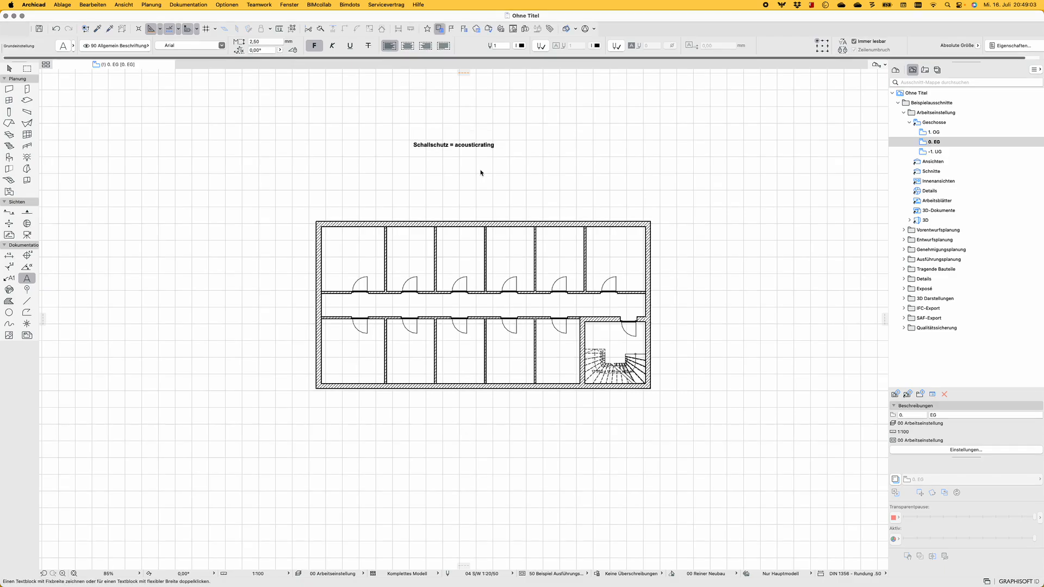
# Open the settings of the fifth door in the corridor's upper row and show its DWG Export Parameter page
pyautogui.scroll(5, 480, 169)
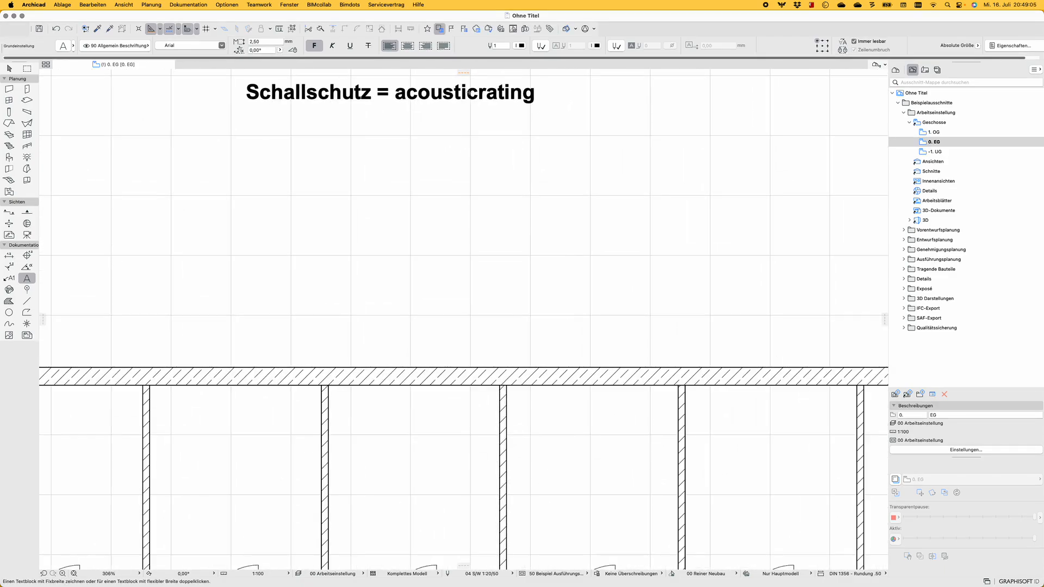
pyautogui.scroll(-5, 468, 93)
pyautogui.scroll(5, 543, 234)
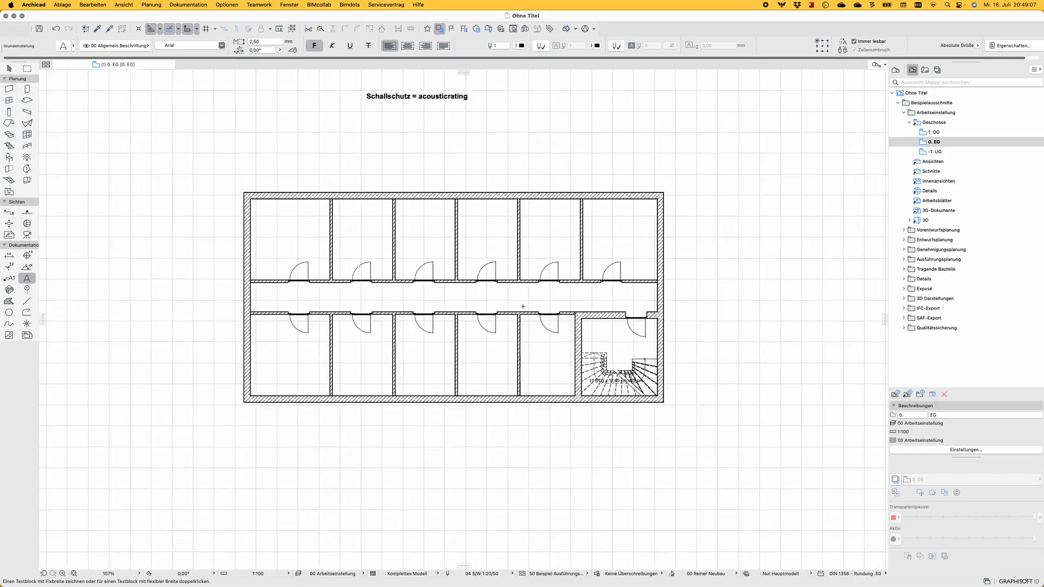
pyautogui.scroll(4, 521, 327)
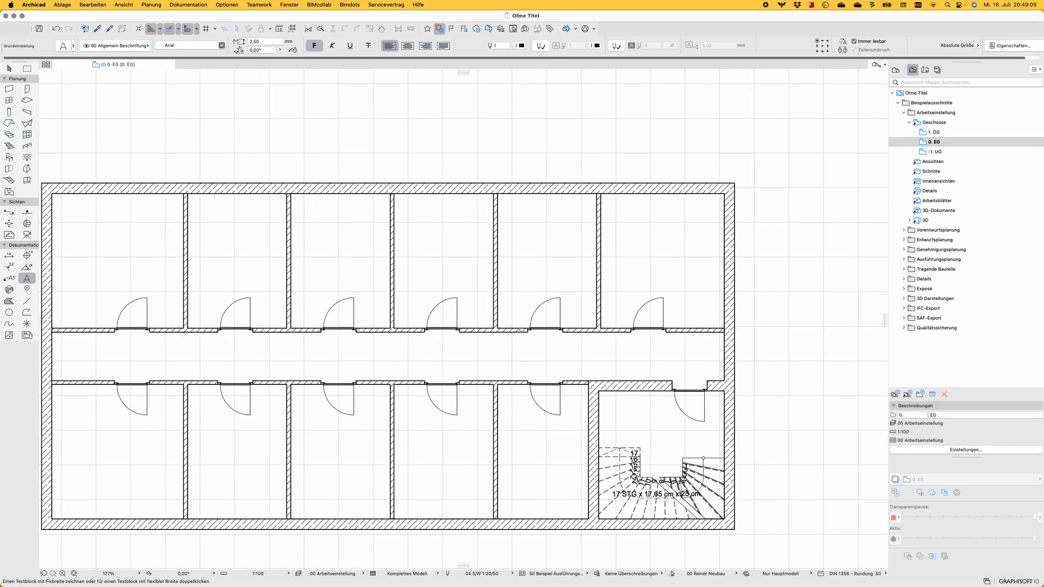
pyautogui.scroll(-6, 551, 317)
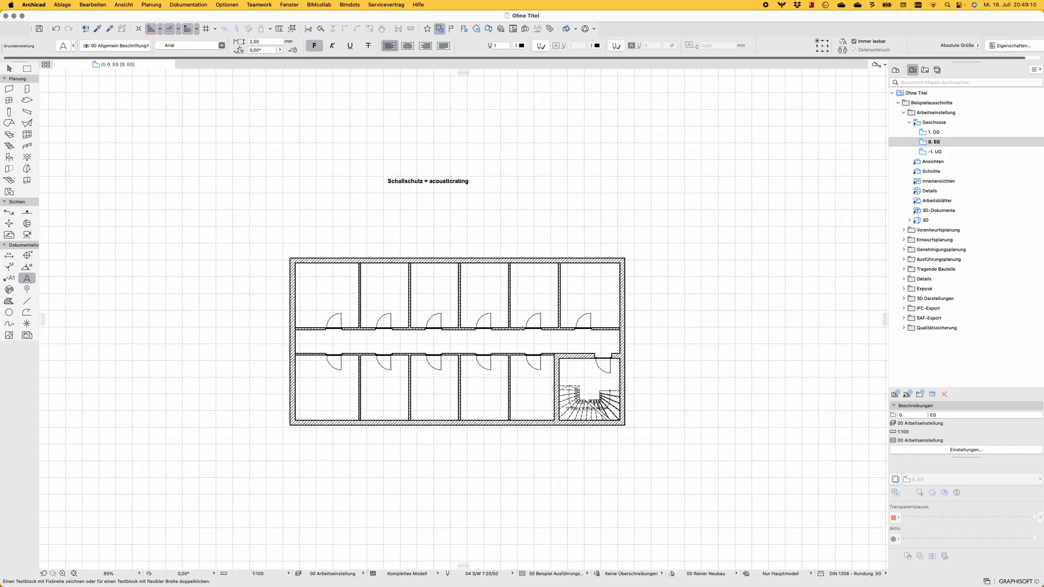
pyautogui.click(538, 317)
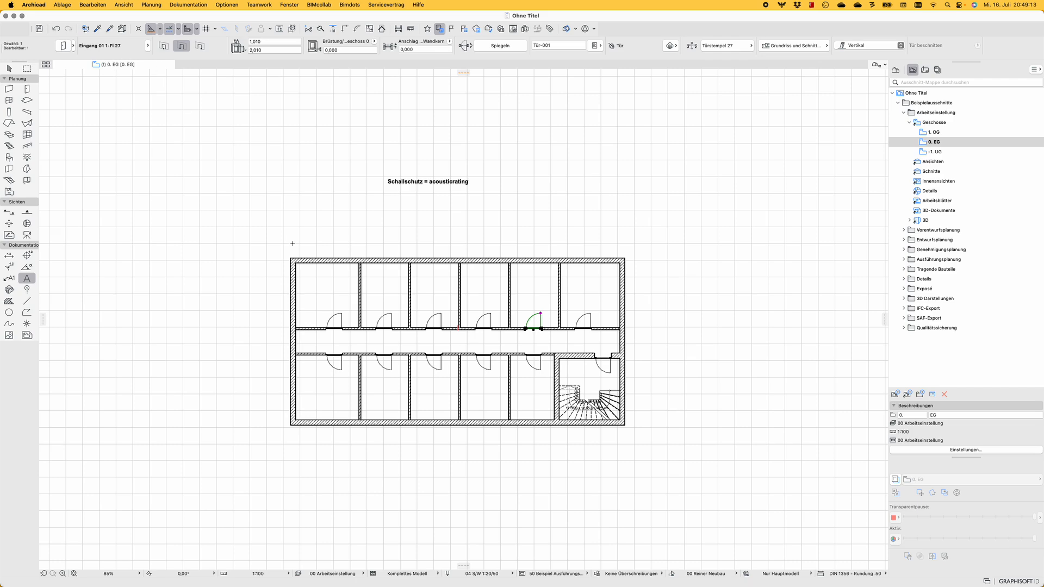
pyautogui.press('super+t')
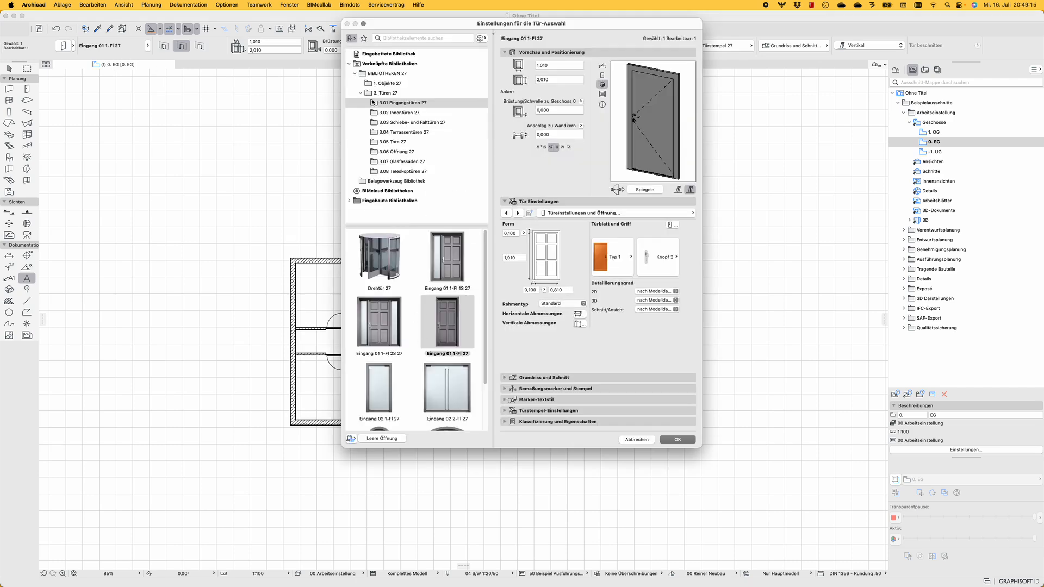
pyautogui.click(392, 74)
pyautogui.click(390, 103)
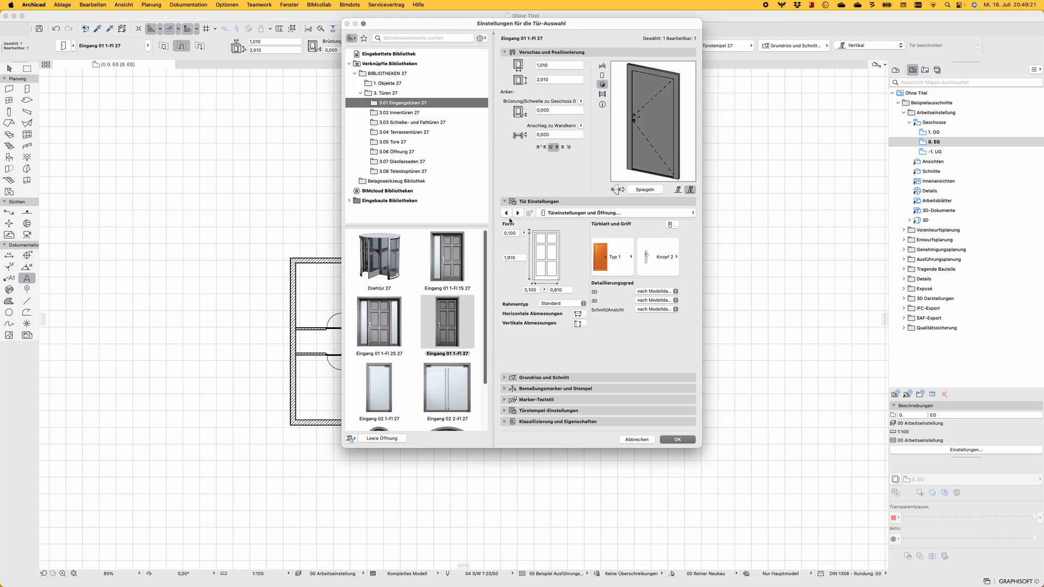
pyautogui.click(588, 215)
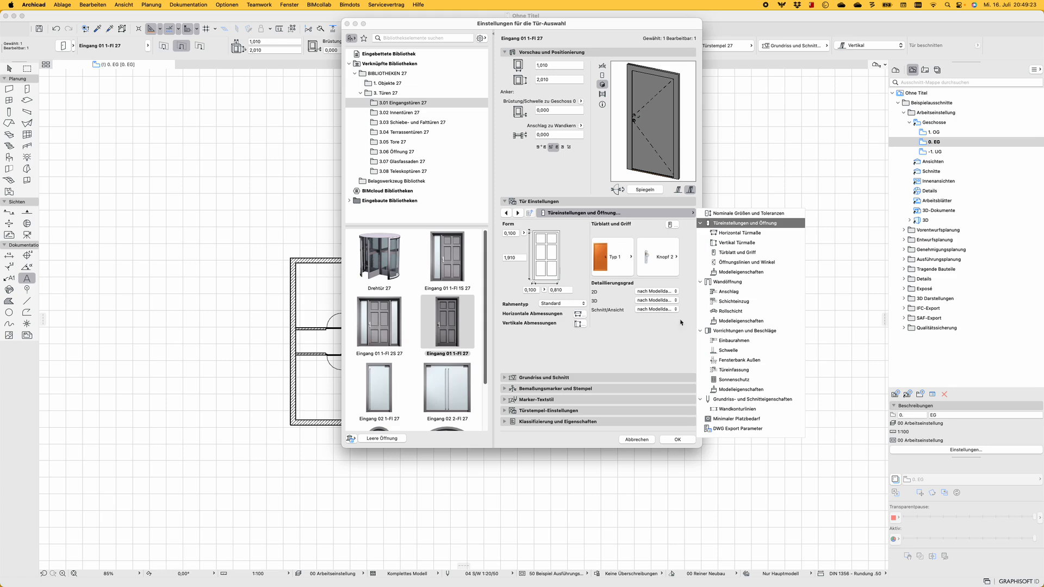
pyautogui.click(736, 429)
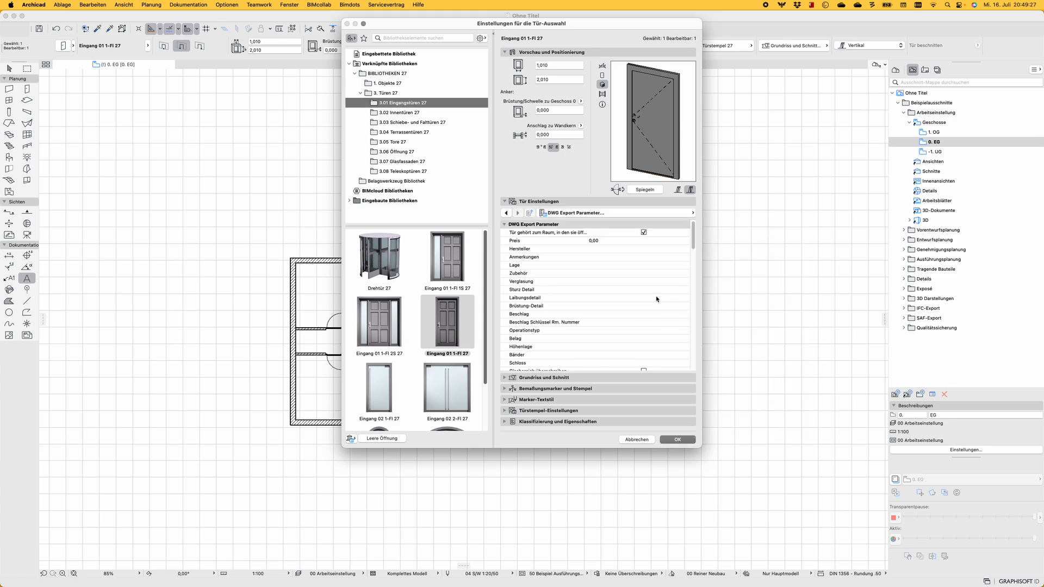
# Set the door's Schallschutz parameter to 123 and apply the settings
pyautogui.scroll(-5, 608, 285)
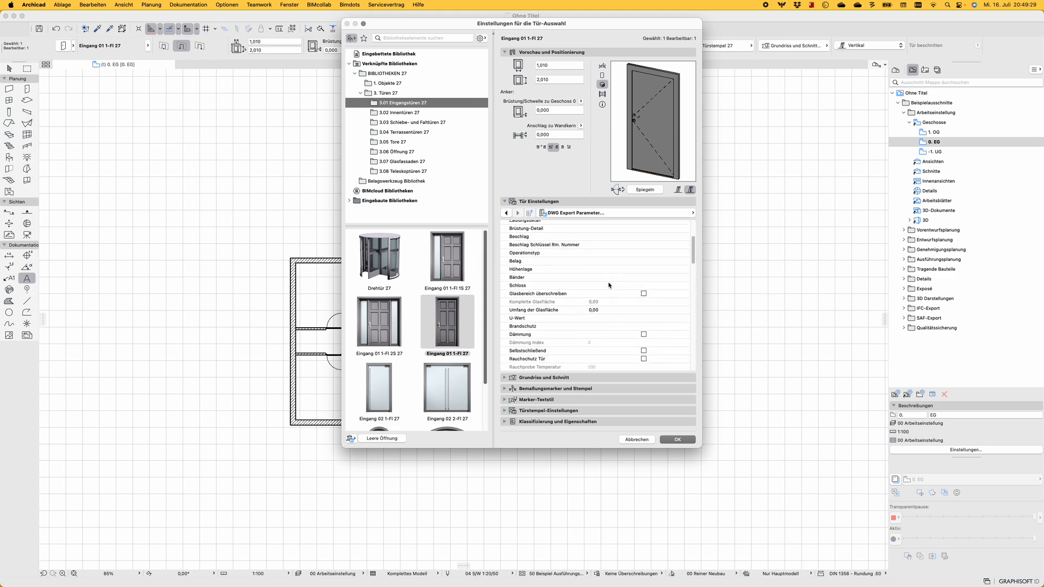
pyautogui.click(568, 270)
pyautogui.scroll(-3, 568, 275)
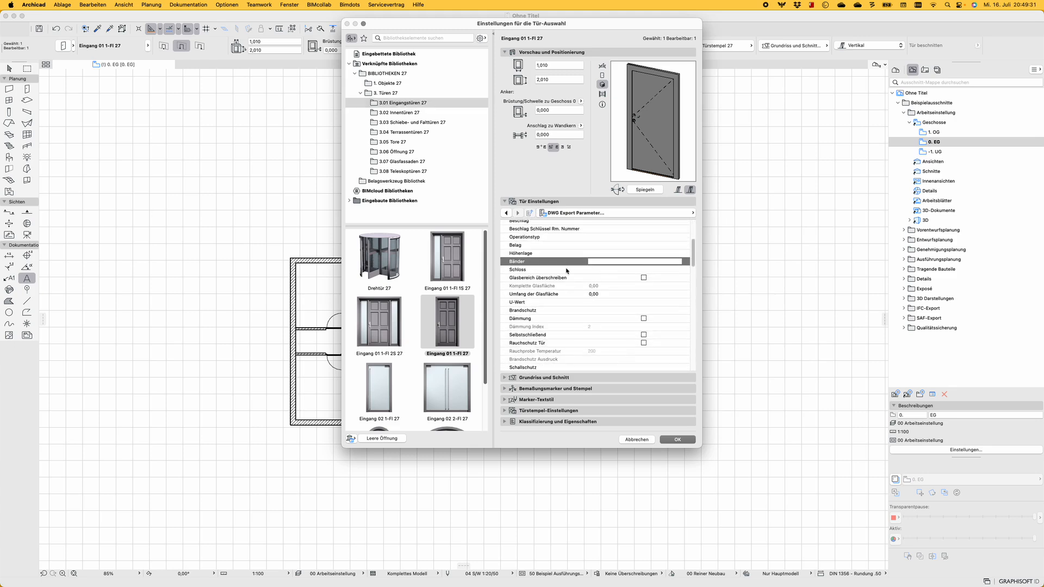
pyautogui.scroll(-1, 569, 281)
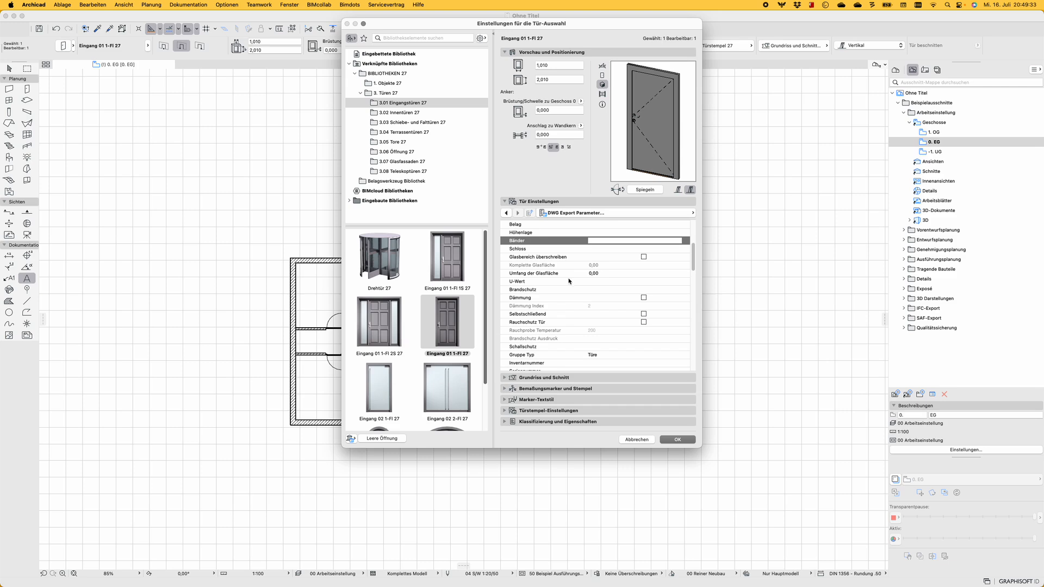
pyautogui.click(538, 346)
pyautogui.click(604, 347)
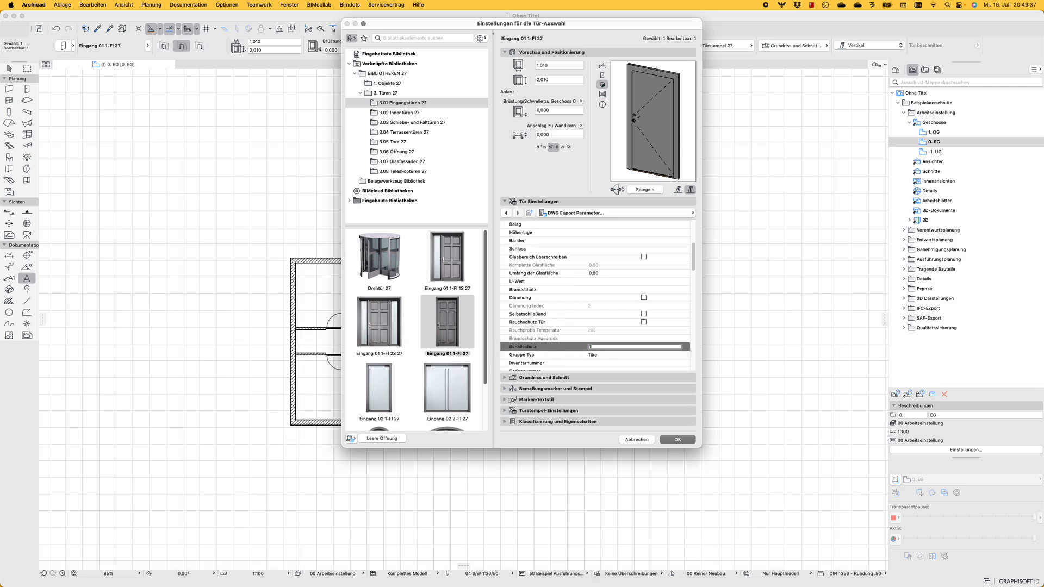
pyautogui.write('123')
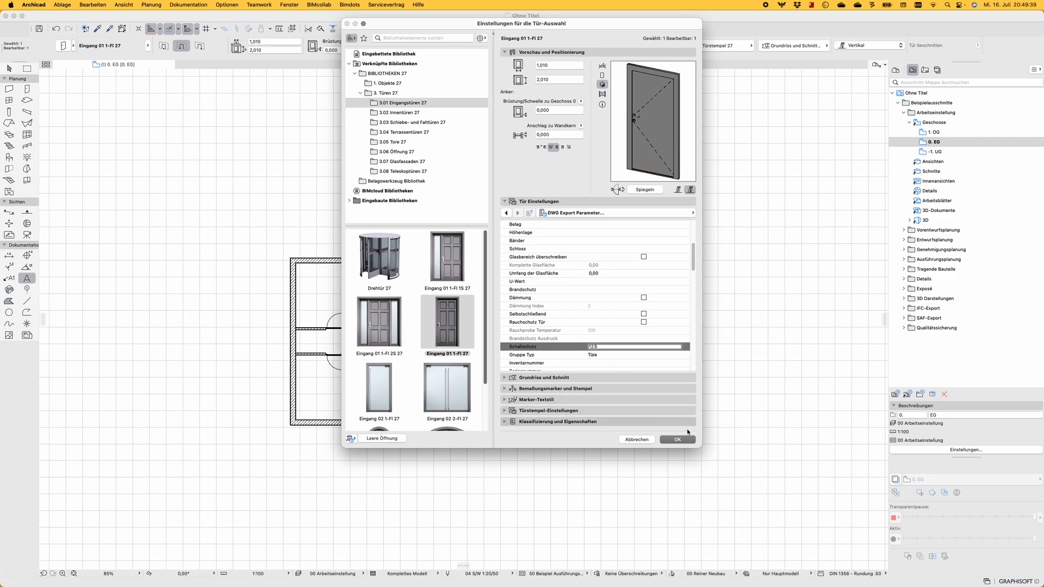
pyautogui.click(677, 439)
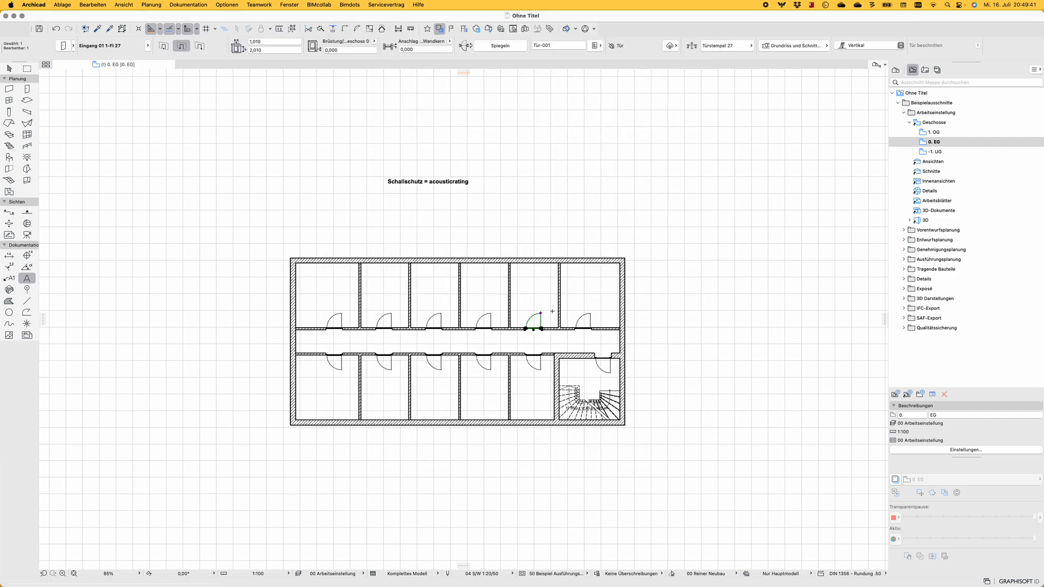
# Switch the navigator to the project map and select the Auswertungen group
pyautogui.scroll(5, 552, 311)
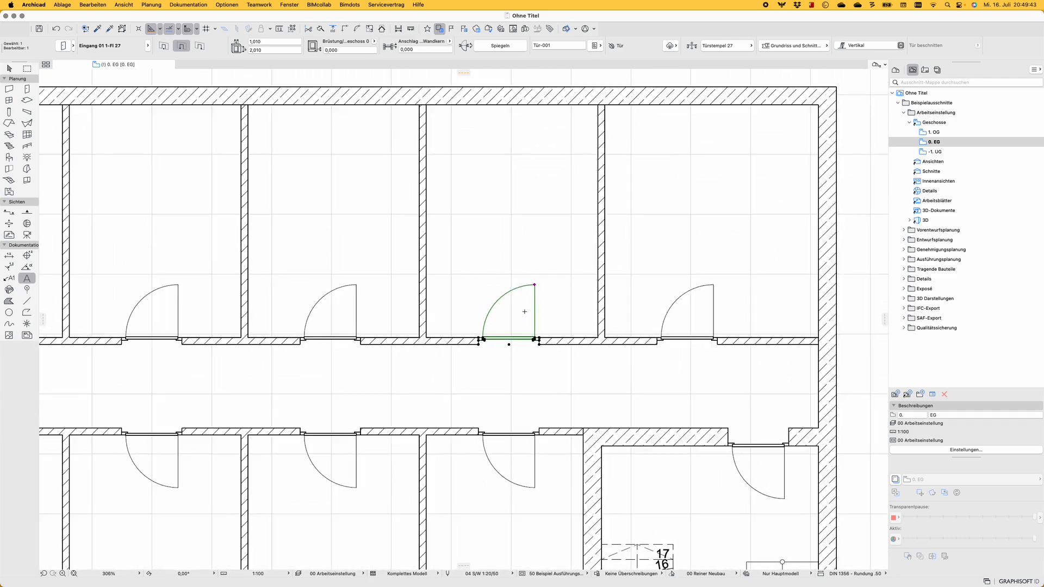
pyautogui.scroll(-2, 570, 300)
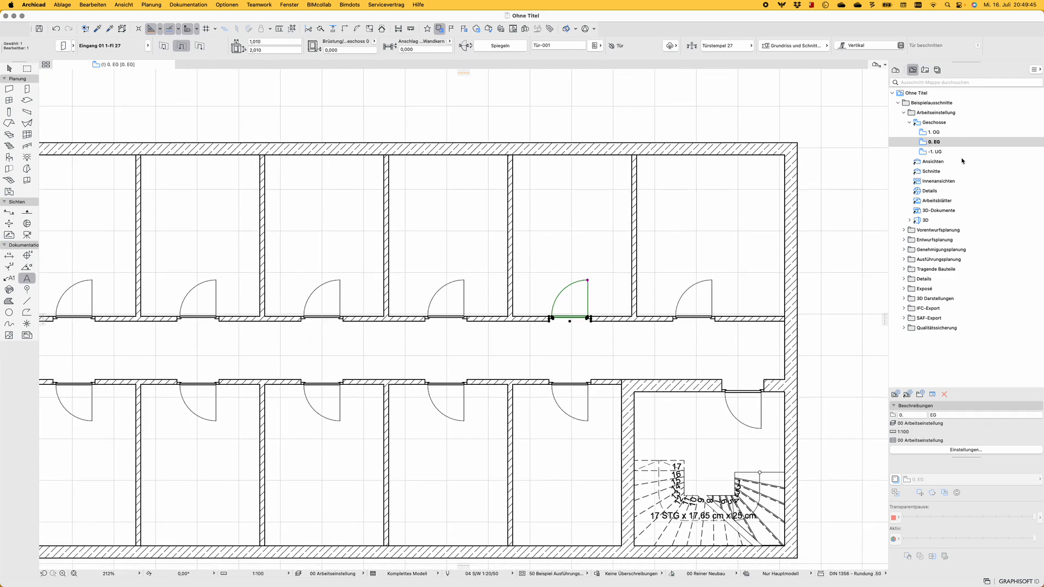
pyautogui.click(895, 69)
pyautogui.click(928, 211)
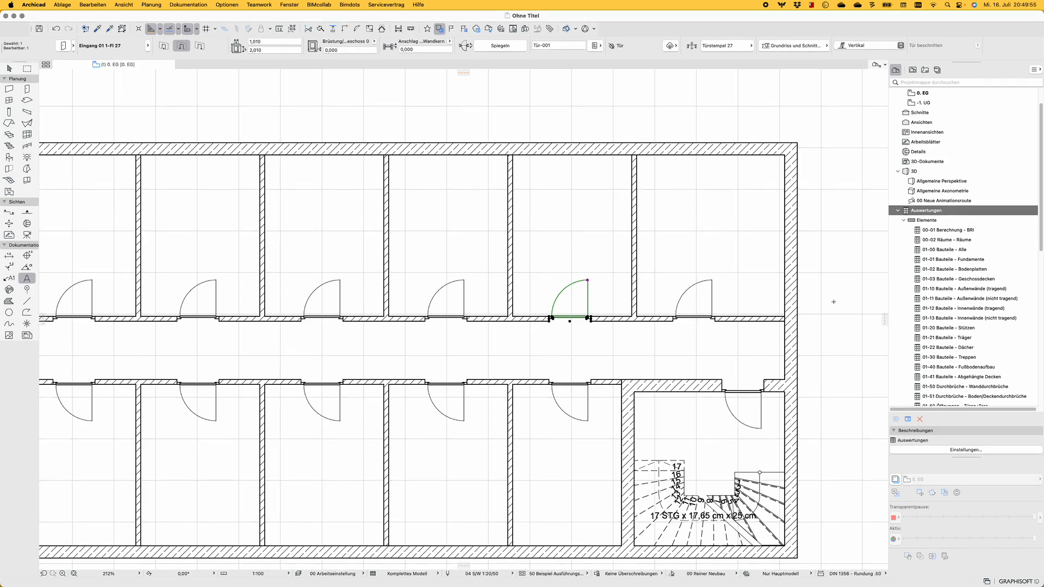
# Check the property list of the door that is still selected in the plan
pyautogui.click(596, 45)
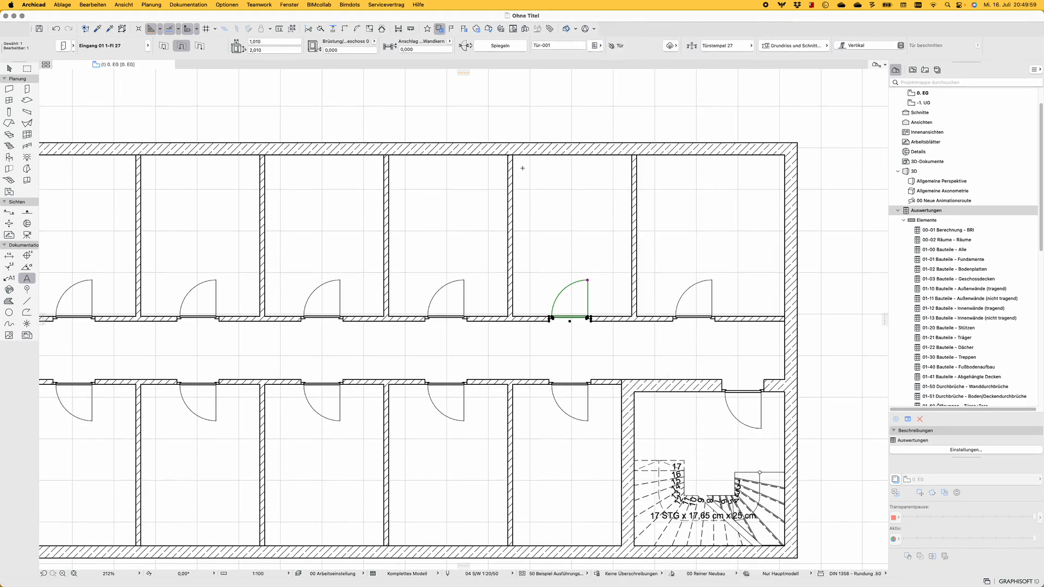
pyautogui.scroll(-6, 596, 119)
pyautogui.scroll(5, 582, 96)
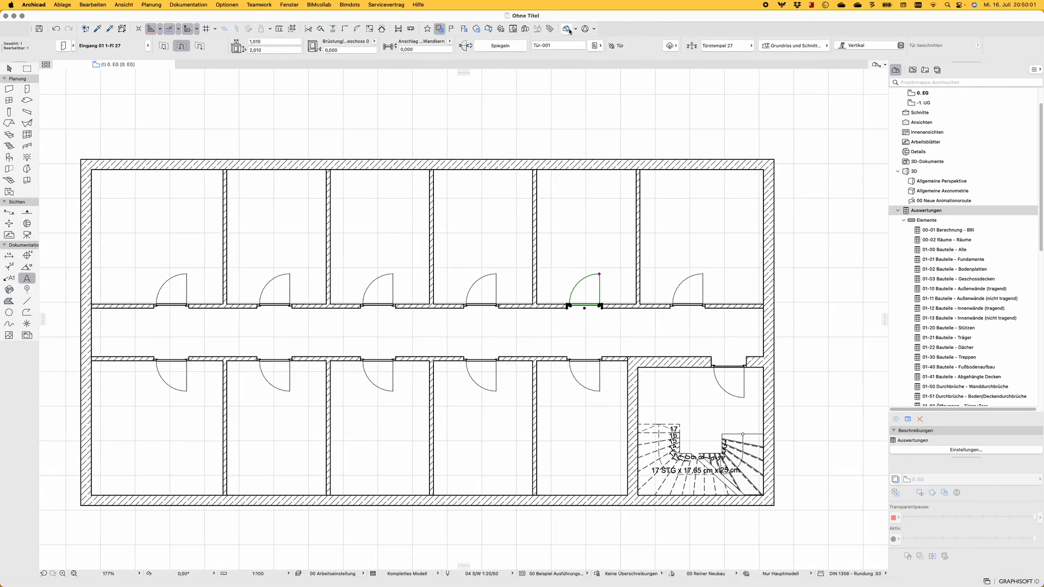
# Create a new property group named GDL D+W in the Property Manager
pyautogui.click(568, 29)
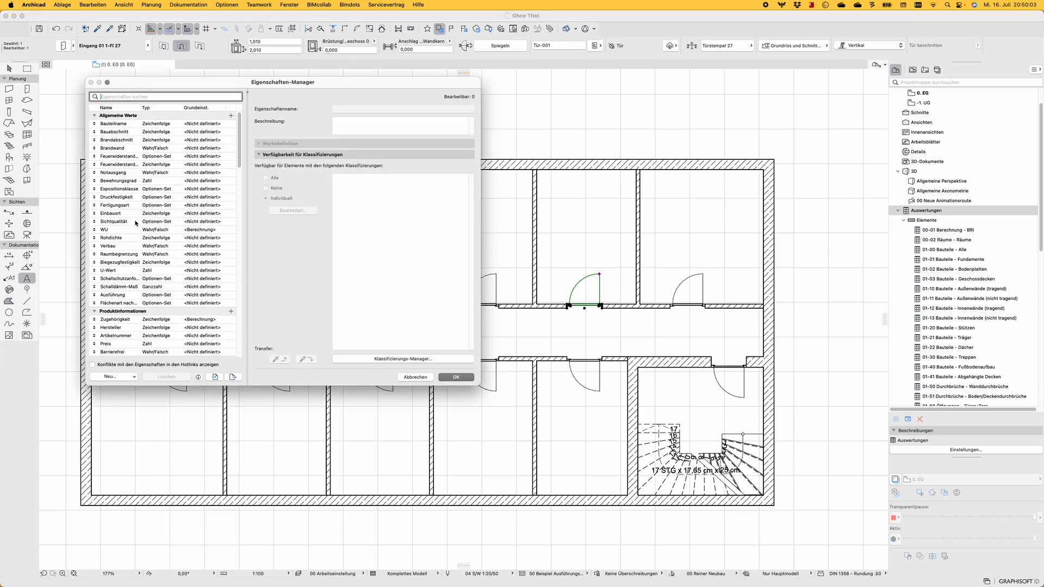
pyautogui.click(117, 376)
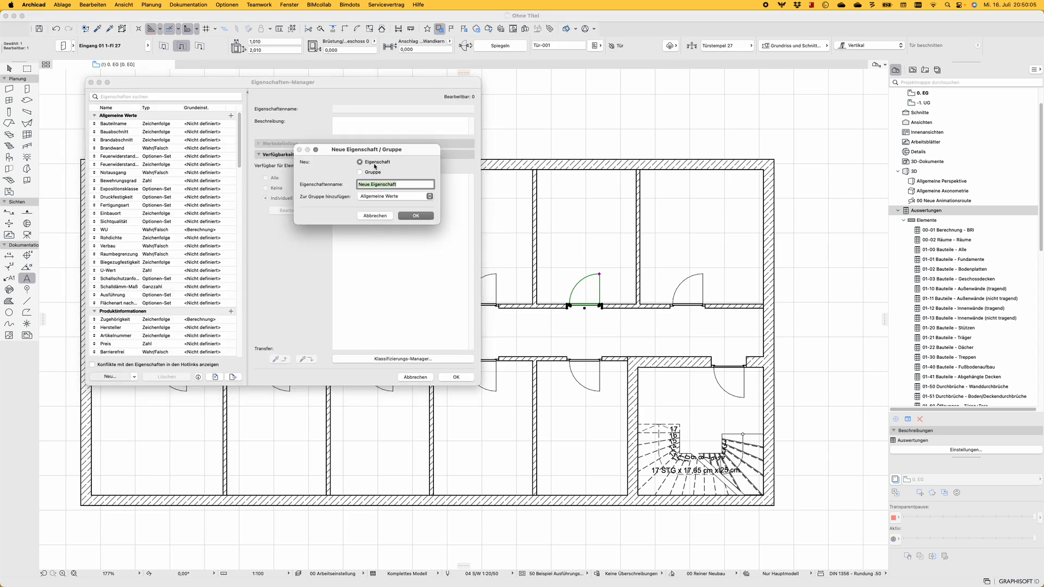
pyautogui.click(361, 172)
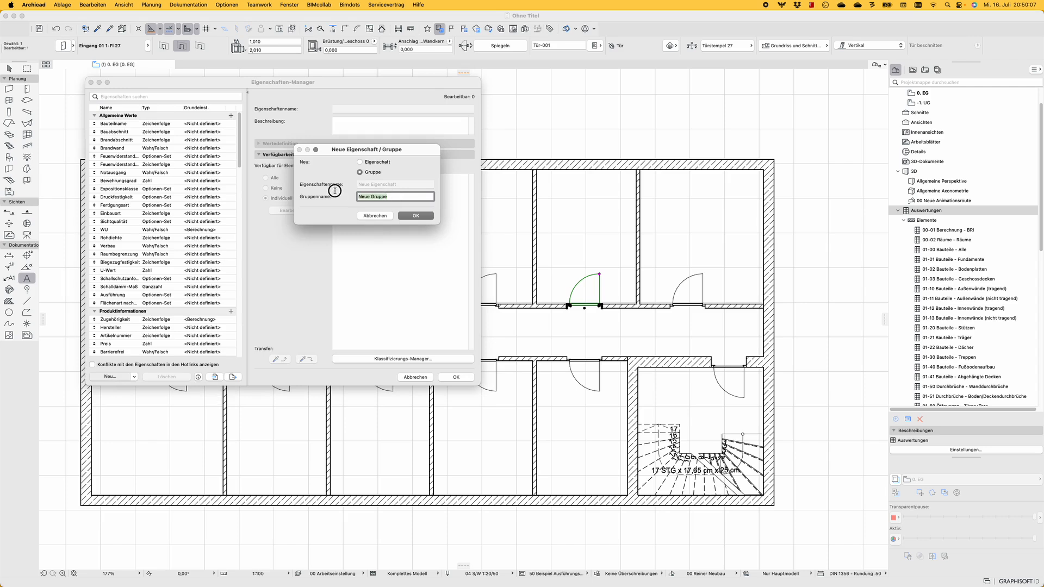
pyautogui.write('D')
pyautogui.write('GDL')
pyautogui.write(' D+W')
pyautogui.press('Return')
# Add a new property named GDL #1 to the GDL D+W group
pyautogui.click(121, 377)
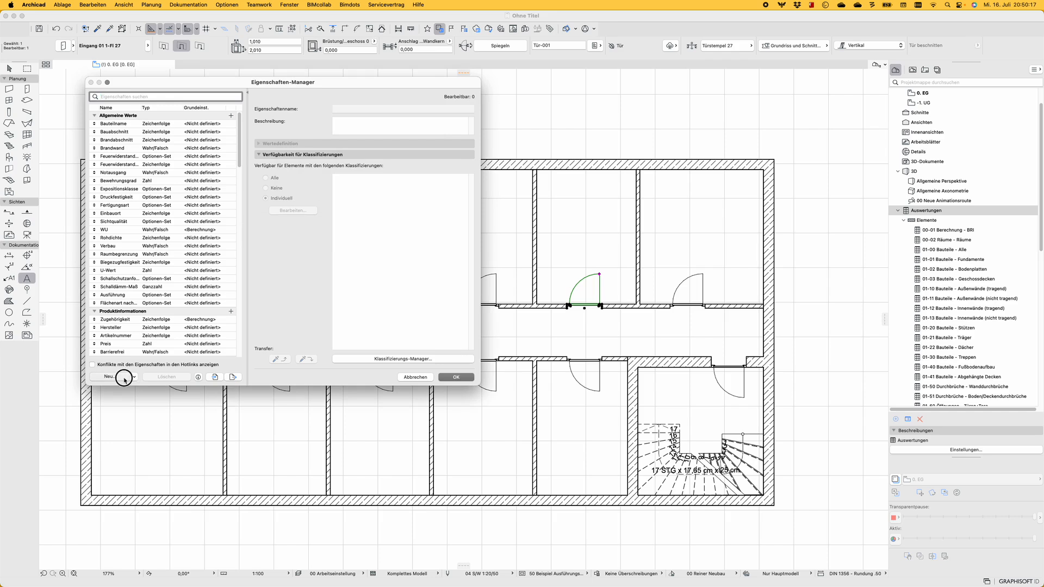
pyautogui.write('DL #1')
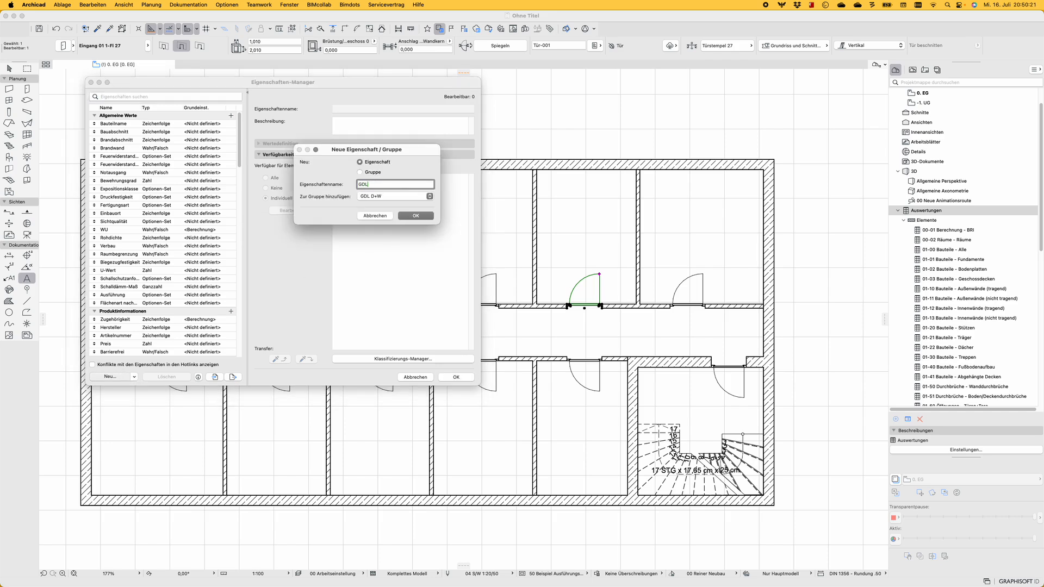
pyautogui.click(417, 216)
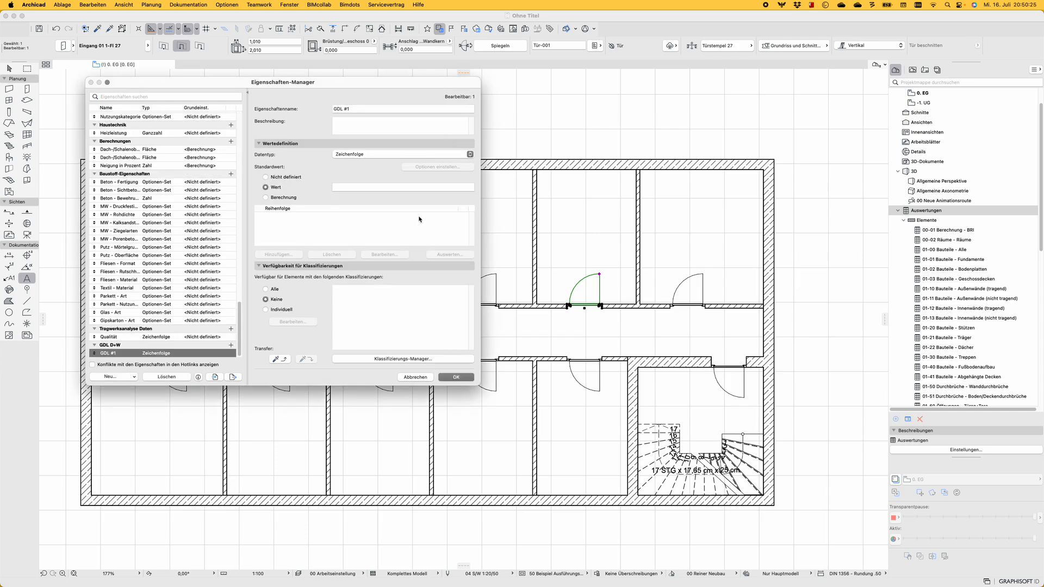
# Make the GDL #1 property available individually for the ELEMENTE branch of Archicad Klassifizierung - 27
pyautogui.click(274, 309)
pyautogui.click(293, 321)
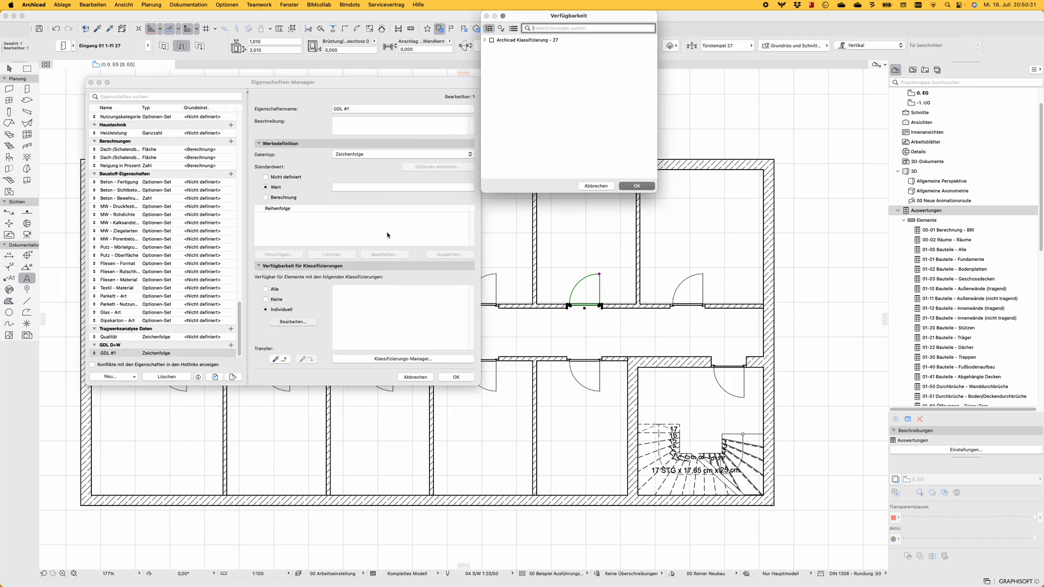
pyautogui.click(484, 40)
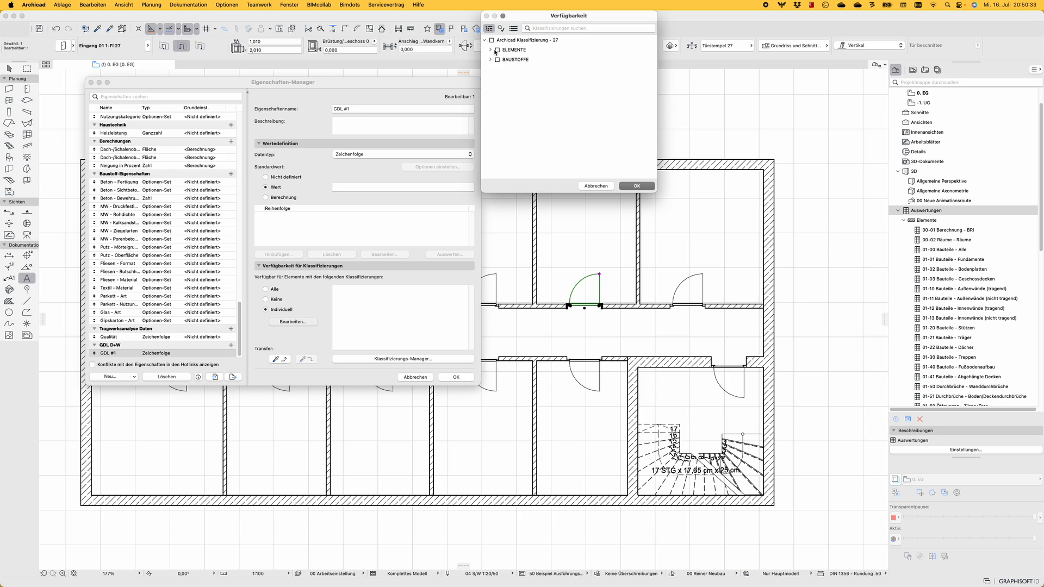
pyautogui.click(491, 50)
pyautogui.click(498, 50)
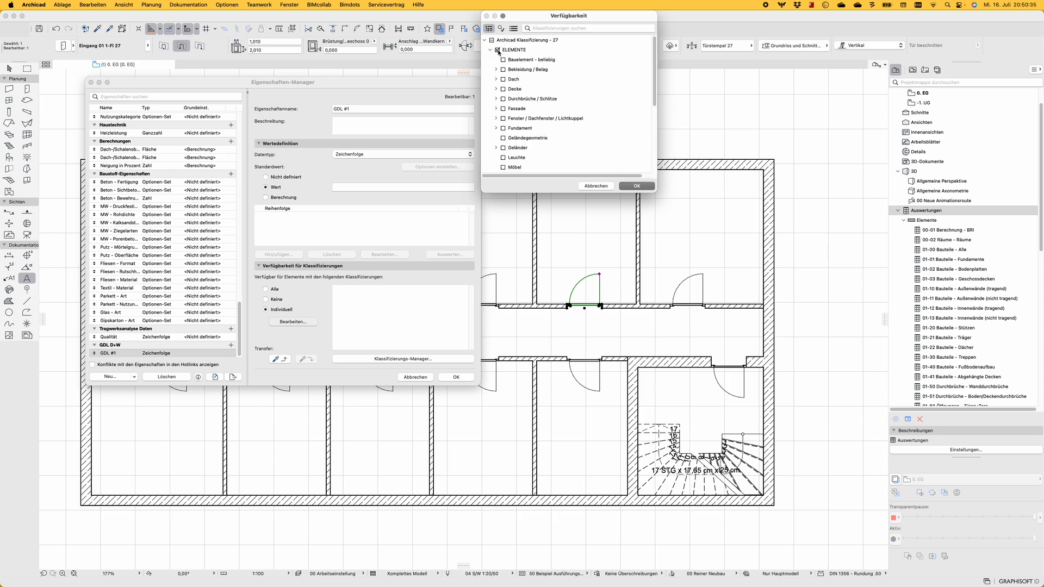
pyautogui.click(499, 50)
pyautogui.click(637, 186)
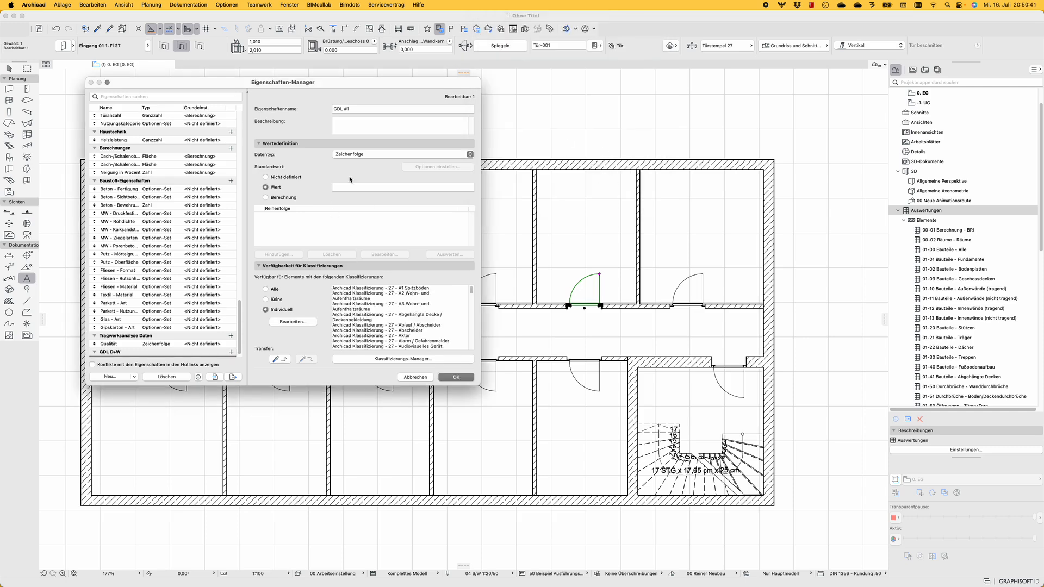
# Define GDL #1 as a calculation that returns the Fenster/Tür parameter Schalldämmwert, and save the property changes
pyautogui.click(377, 107)
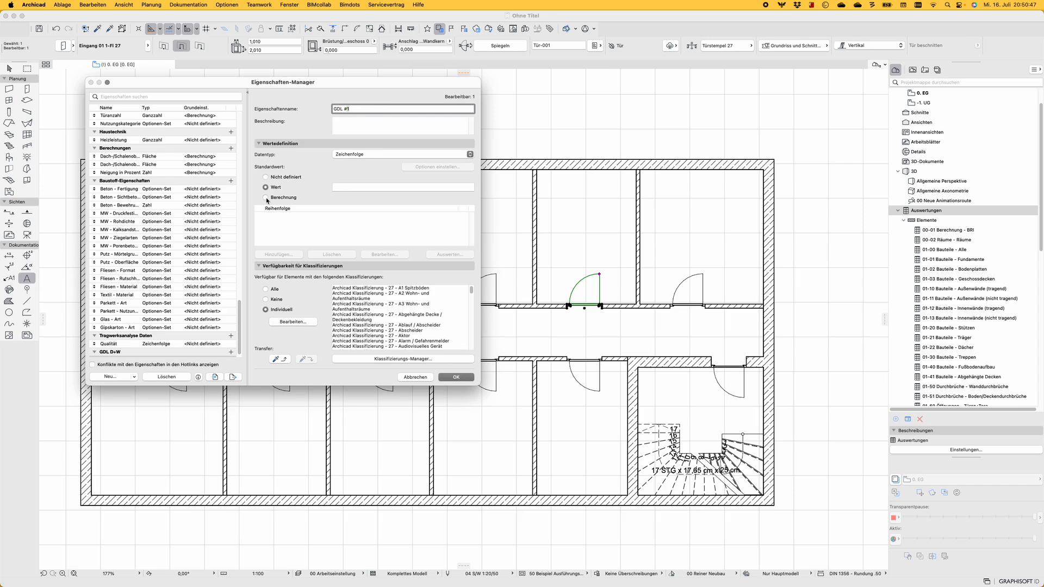
pyautogui.click(266, 197)
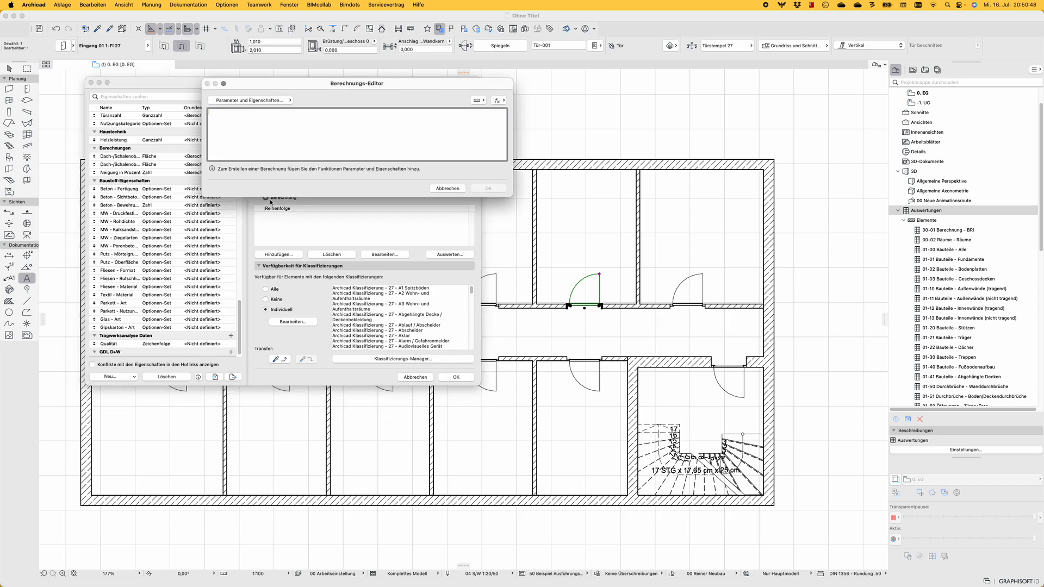
pyautogui.click(263, 101)
pyautogui.write('schall')
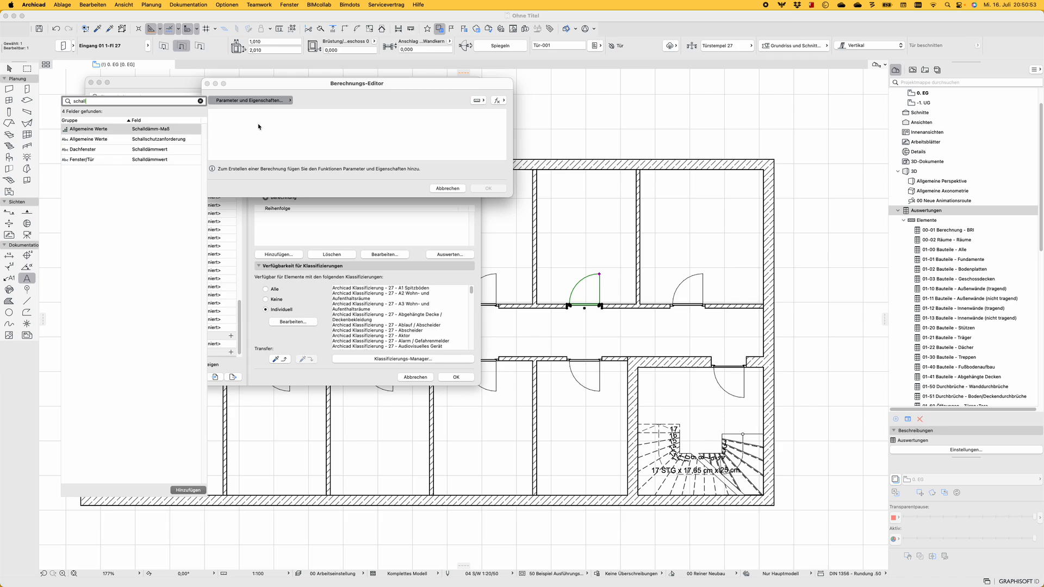
pyautogui.click(111, 163)
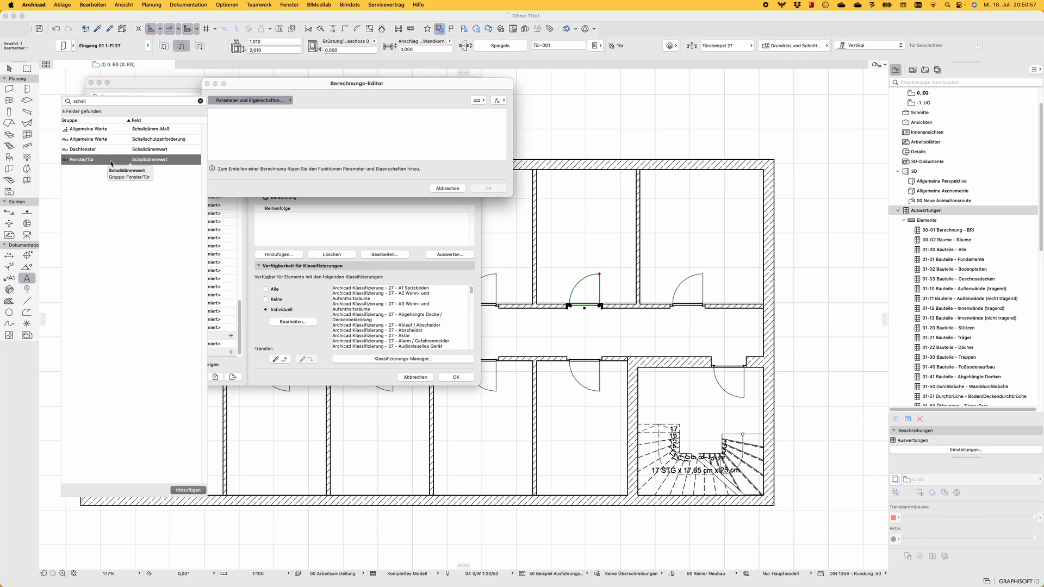
pyautogui.doubleClick(125, 161)
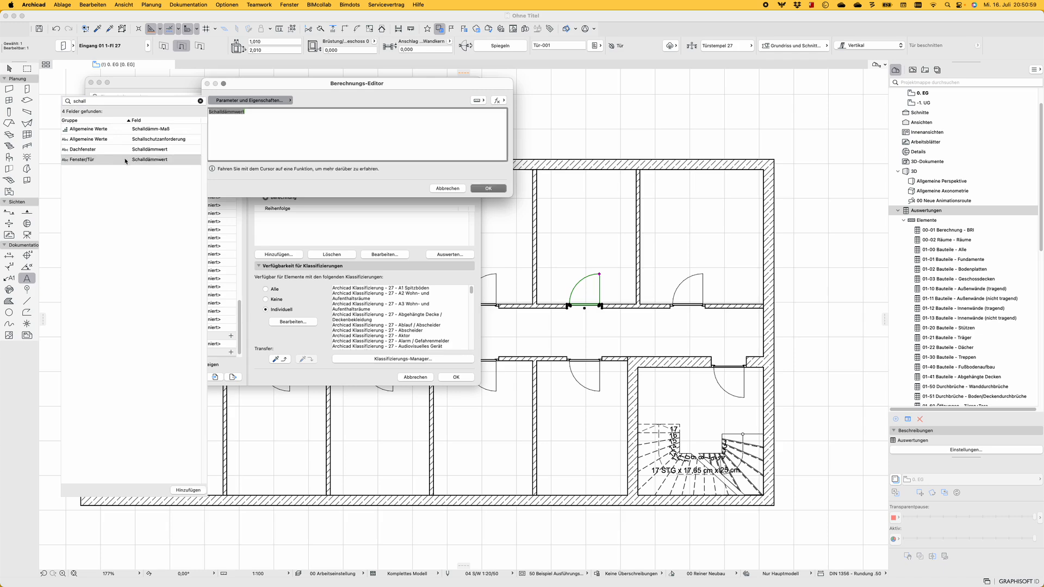
pyautogui.click(244, 137)
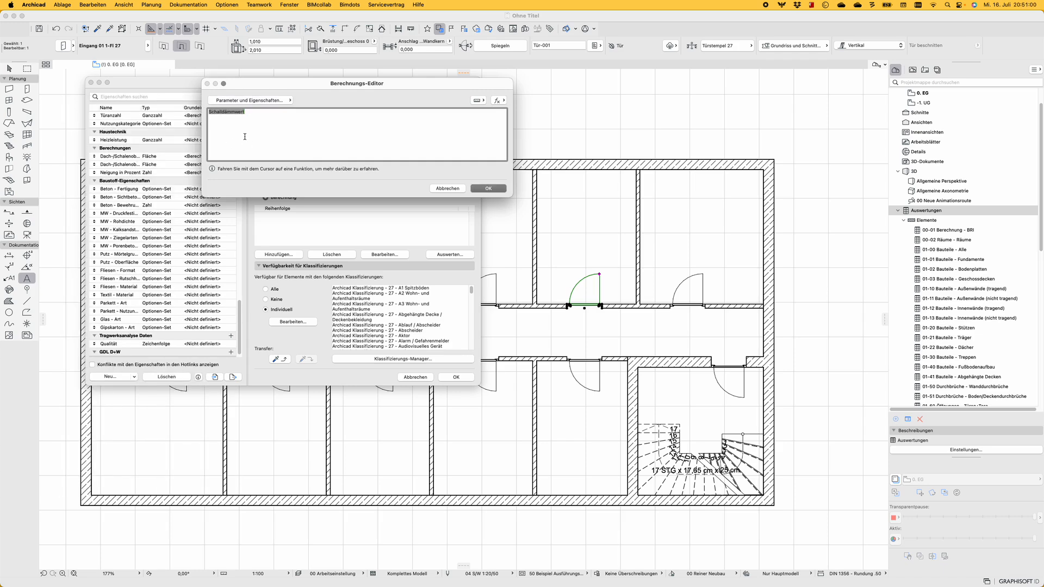
pyautogui.click(480, 191)
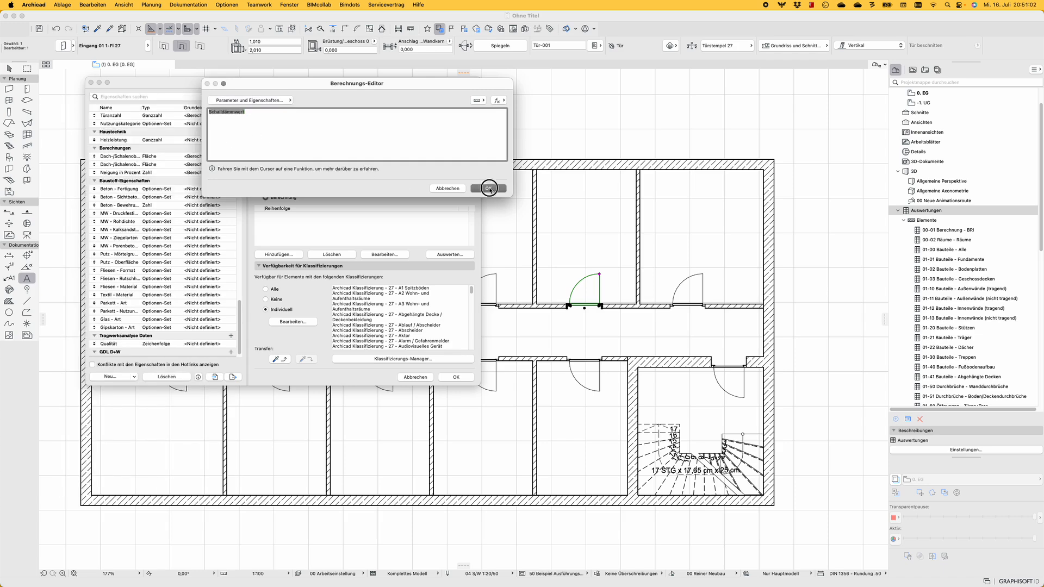
pyautogui.click(455, 377)
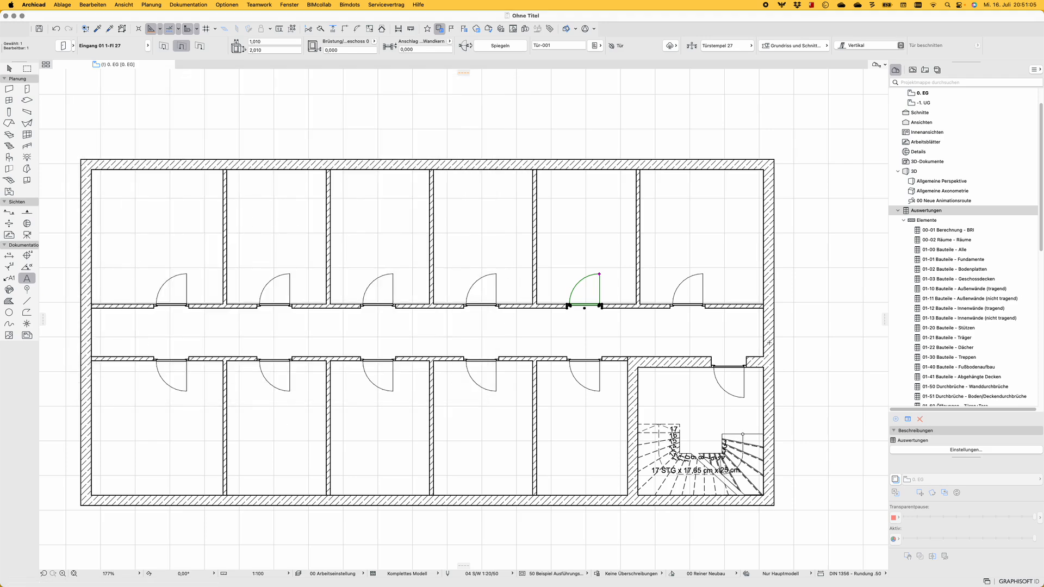
# Check the calculated GDL #1 value in the properties of the selected fifth door
pyautogui.click(596, 46)
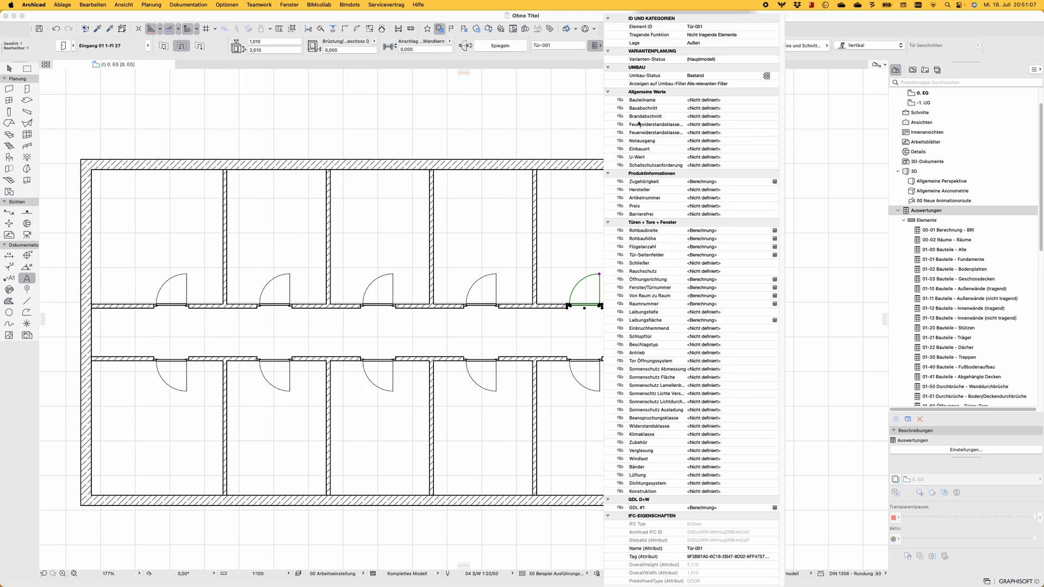
pyautogui.click(764, 508)
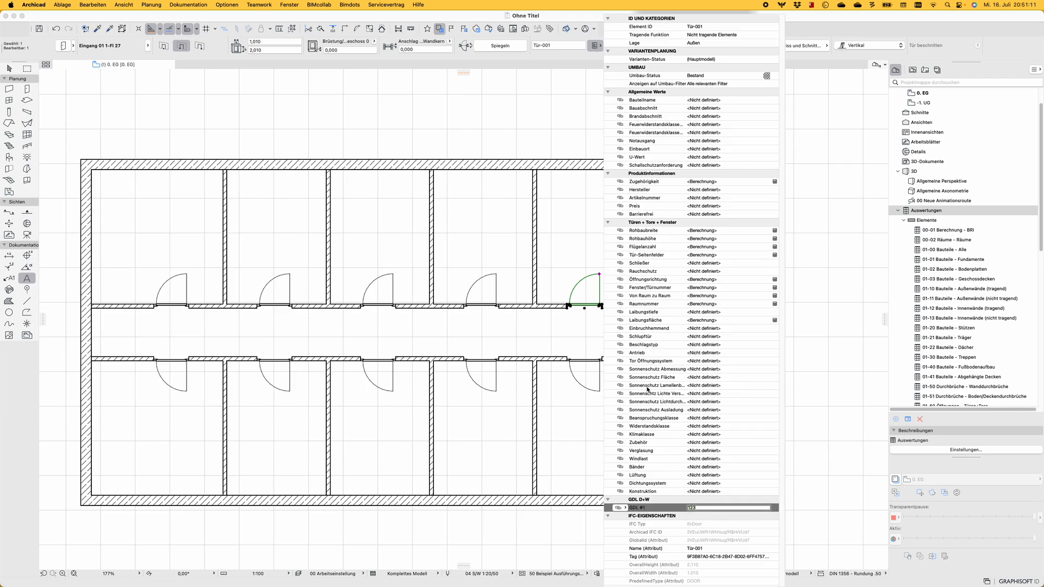
pyautogui.click(577, 241)
# Select the third door in the corridor's upper row and check its calculated GDL #1 value
pyautogui.keyDown('shift'); pyautogui.click(391, 275); pyautogui.keyUp('shift')
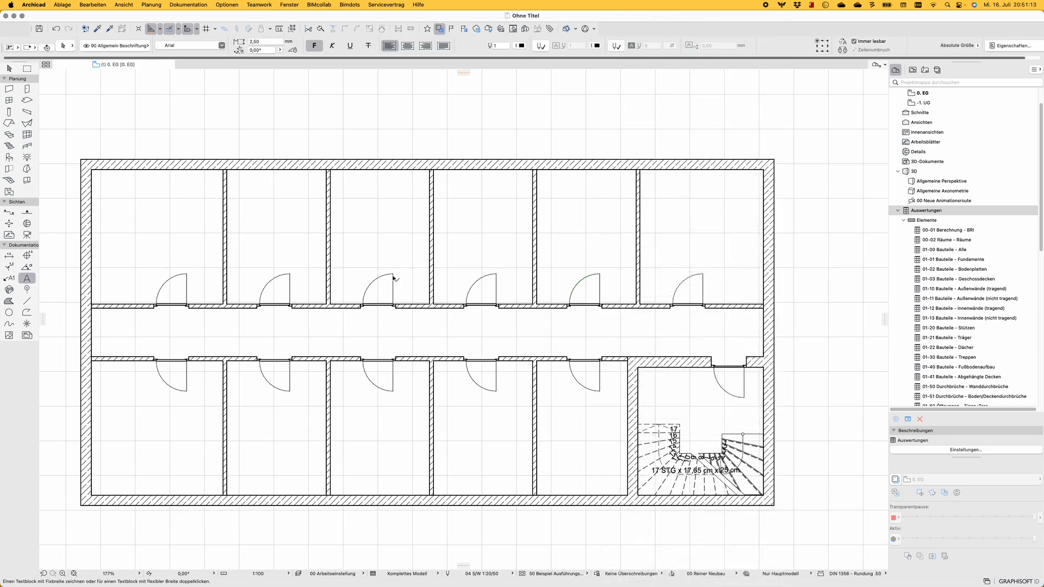
pyautogui.click(594, 46)
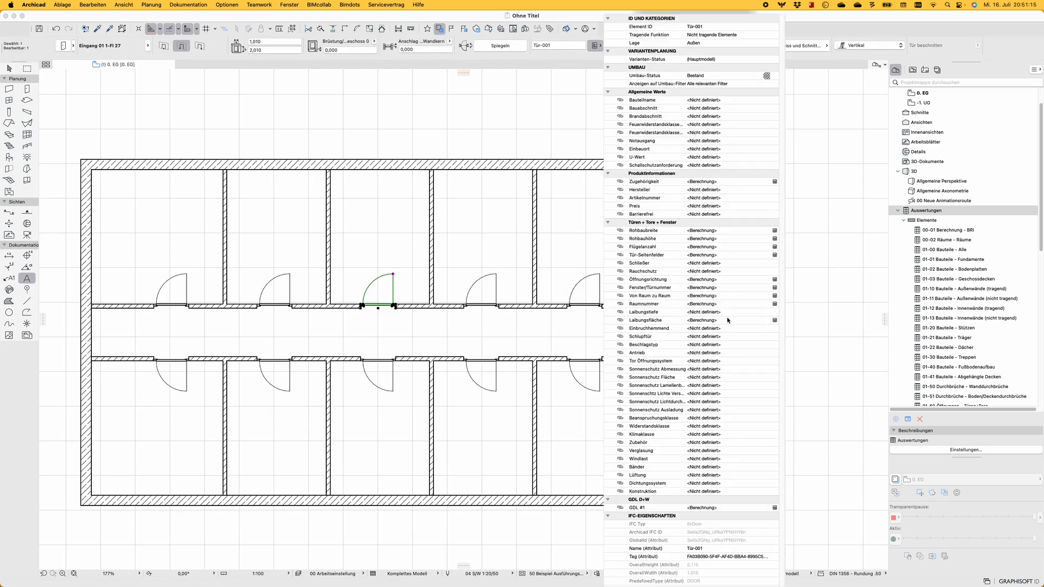
pyautogui.click(705, 508)
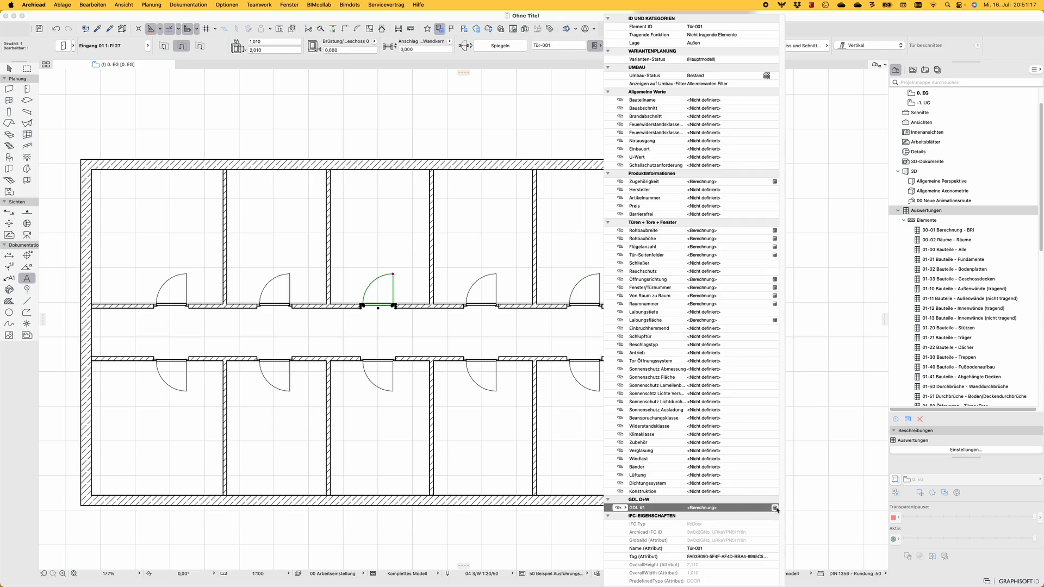
pyautogui.click(771, 507)
pyautogui.click(352, 220)
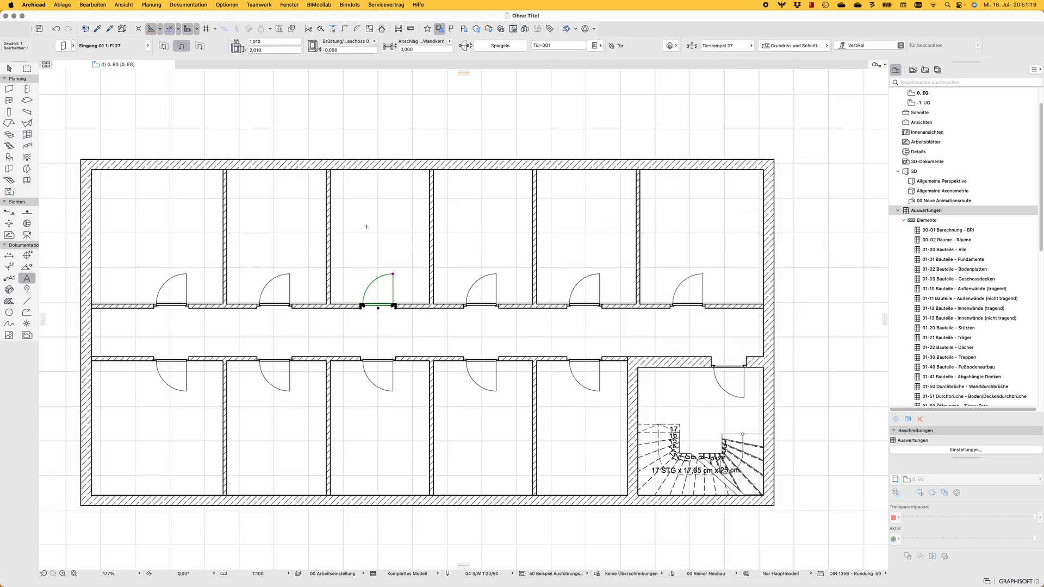
# Set the third door's Schallschutz entry in the DWG Export Parameter settings to Archicad and apply it
pyautogui.press('super+t')
pyautogui.click(680, 216)
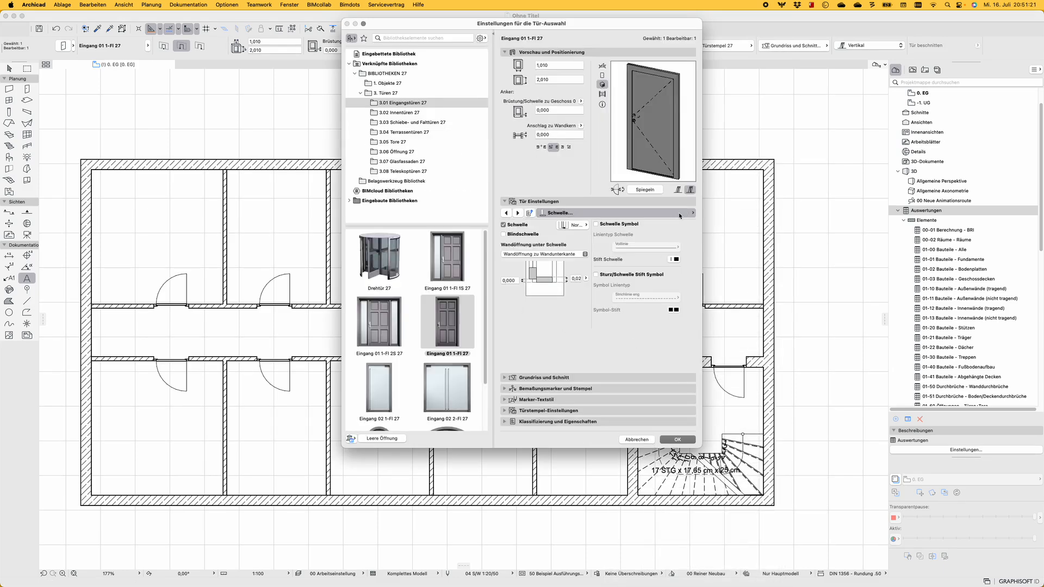
pyautogui.click(763, 429)
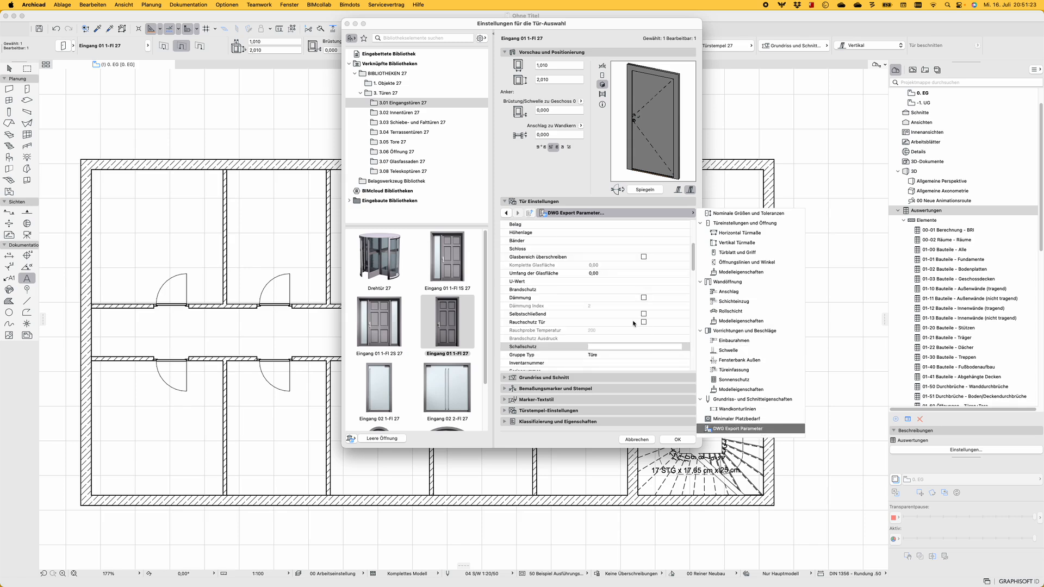
pyautogui.click(603, 347)
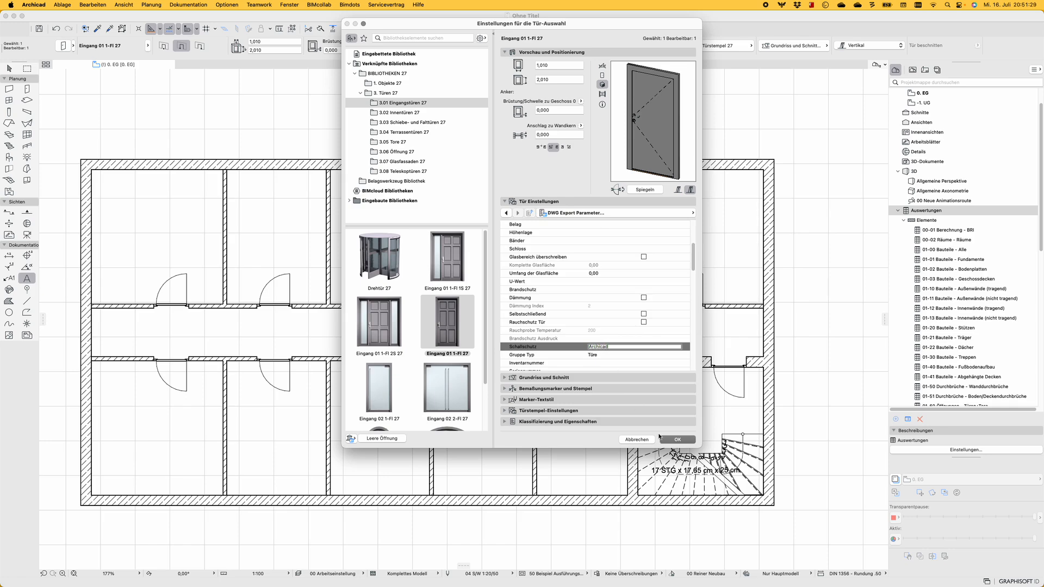
pyautogui.click(677, 439)
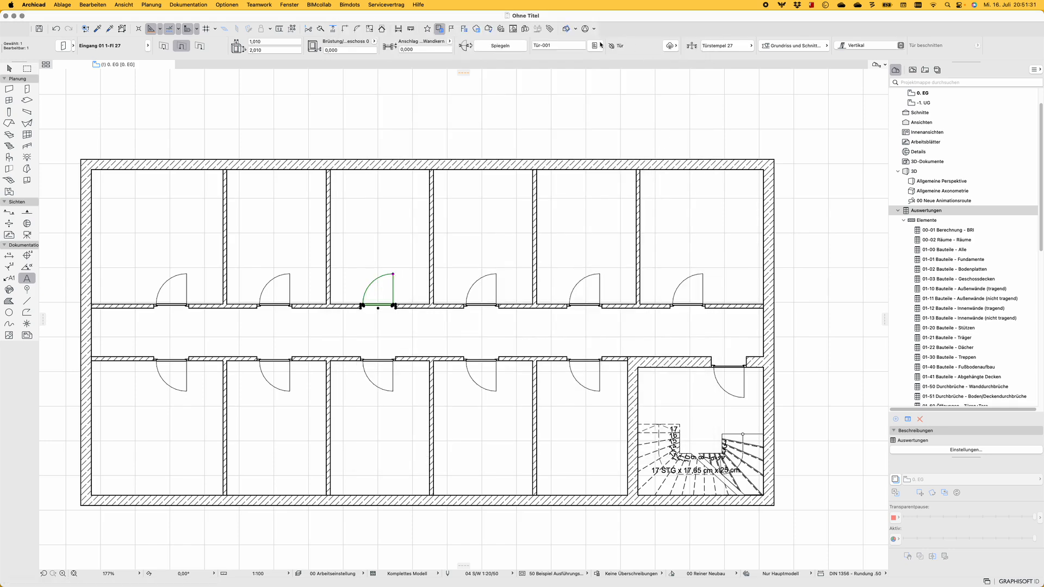
# Check the third door's GDL #1 property against its new Schallschutz entry
pyautogui.click(597, 45)
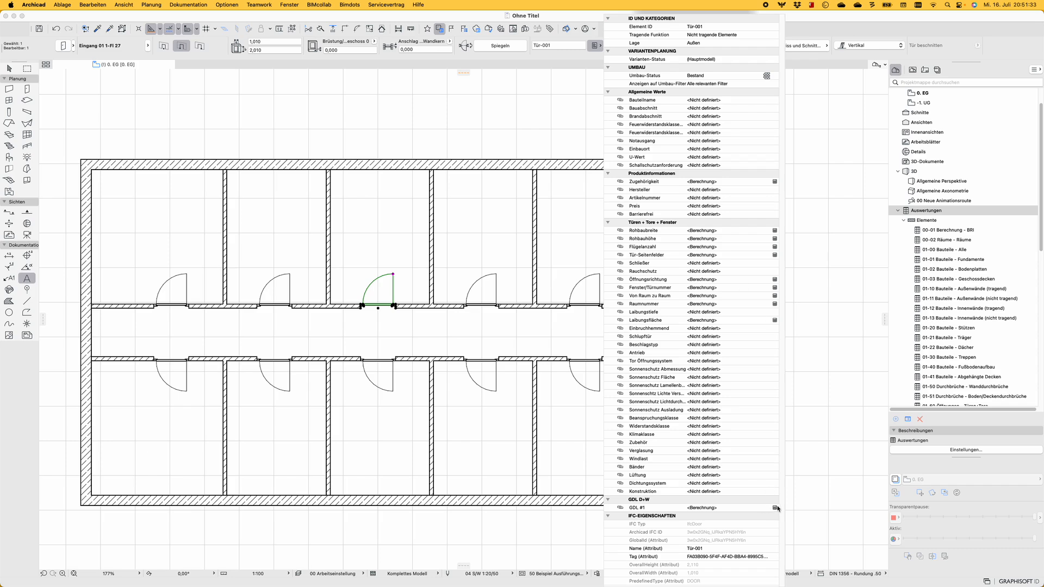
pyautogui.click(738, 509)
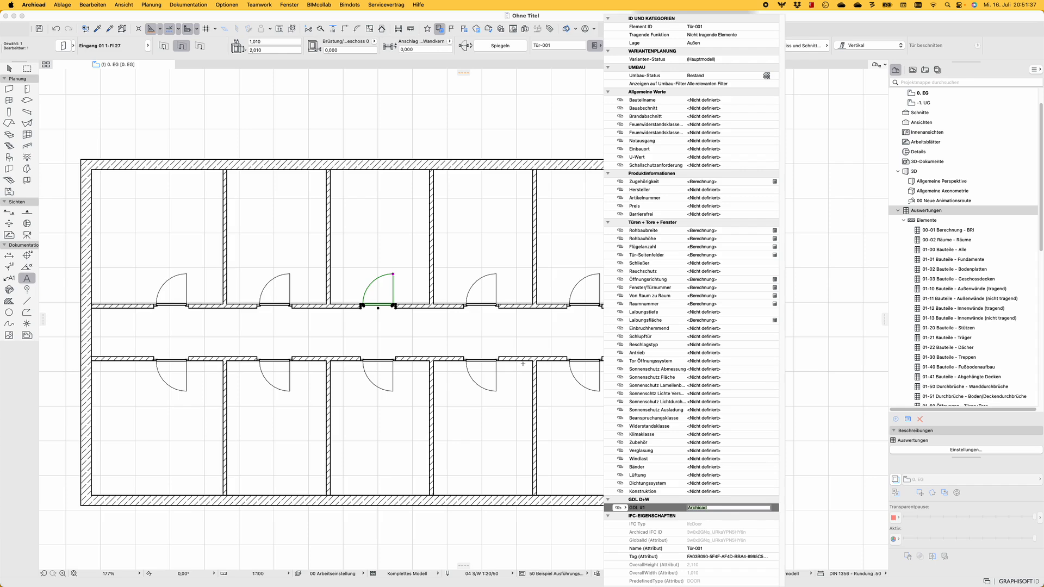
pyautogui.click(482, 266)
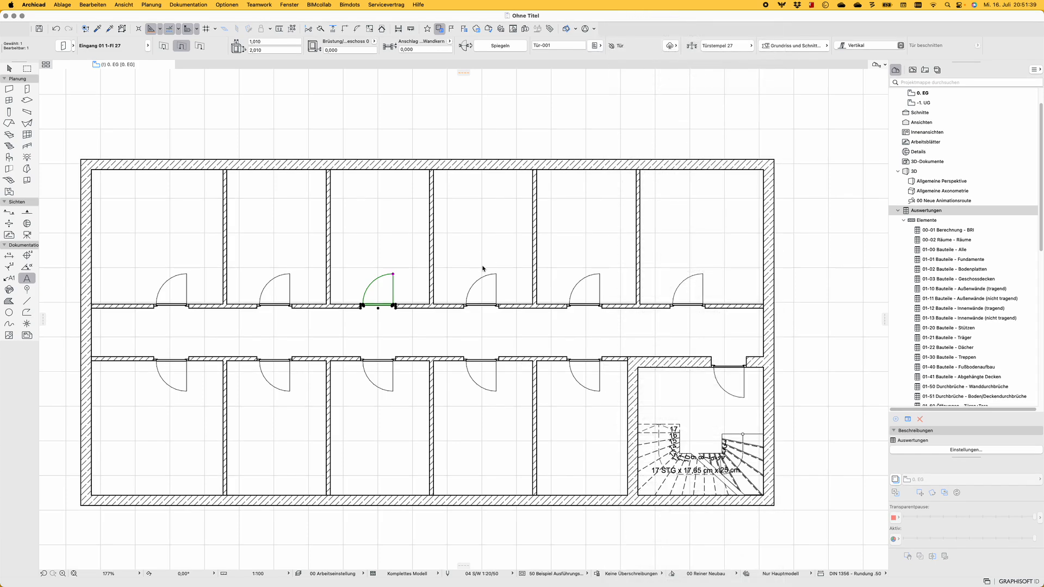
# Reselect the third door in the upper row and open its library object, Eingang 01 1-Fl 27, in the GDL editor
pyautogui.press('Escape')
pyautogui.scroll(-2, 483, 266)
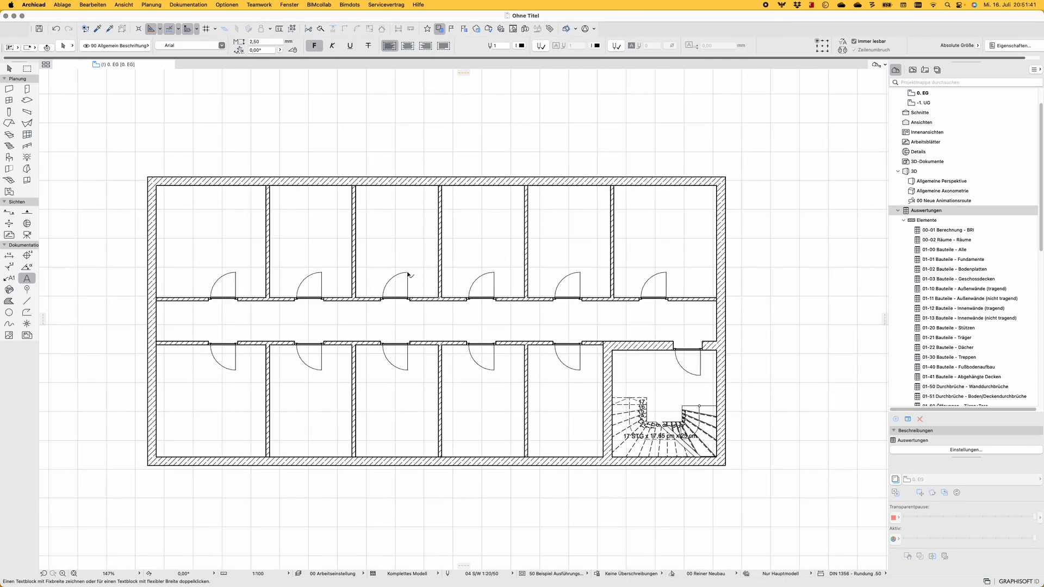
pyautogui.keyDown('shift'); pyautogui.click(407, 276); pyautogui.keyUp('shift')
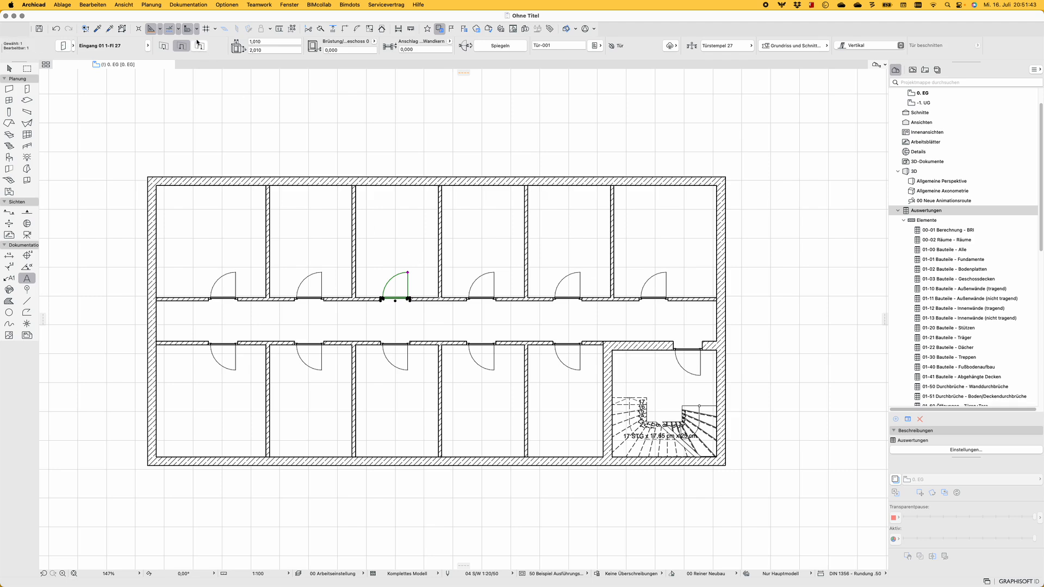
pyautogui.click(62, 4)
pyautogui.moveTo(87, 102)
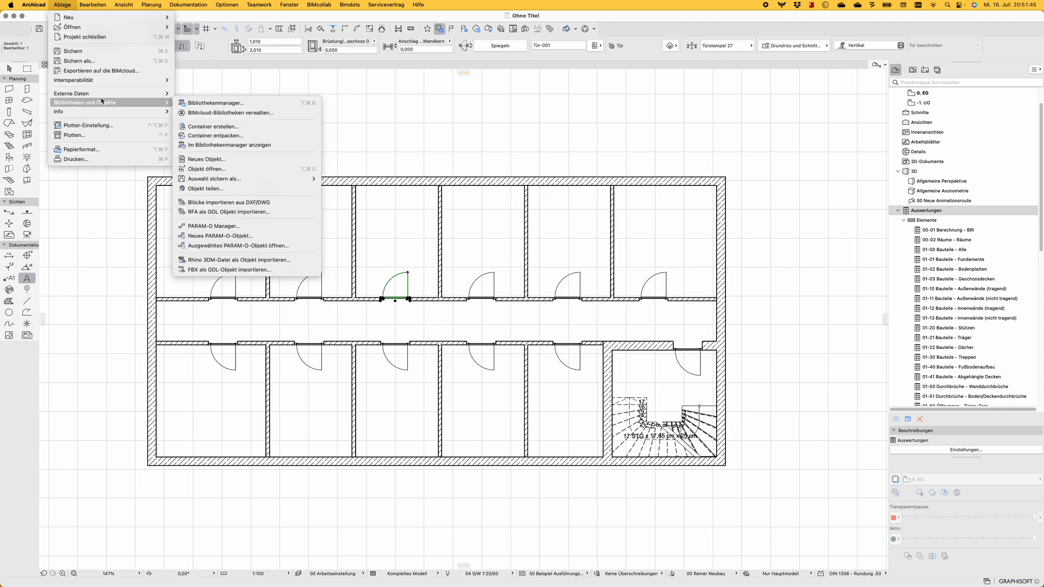
pyautogui.click(235, 167)
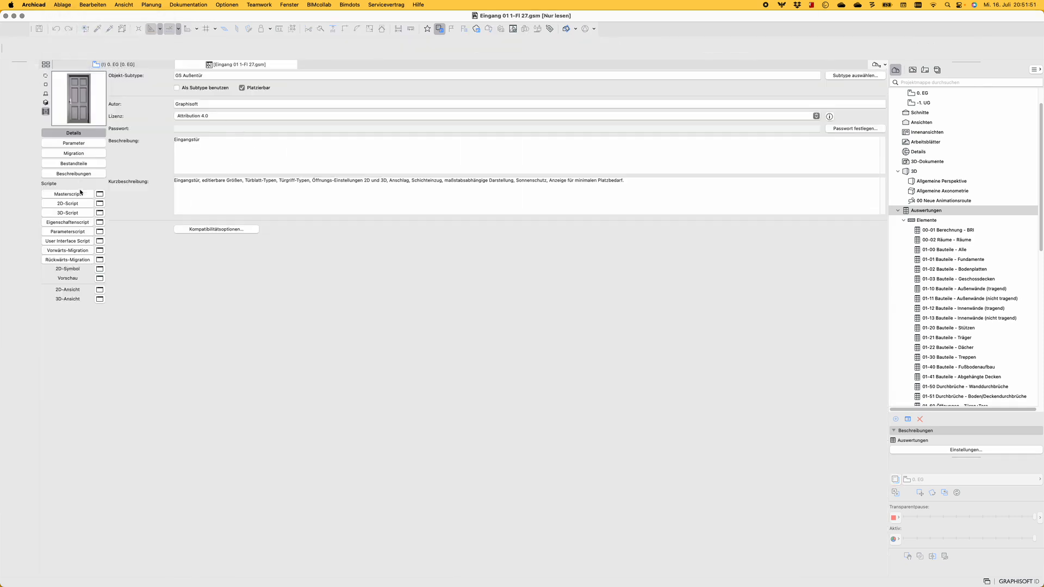
# Look through the parameter list of the door's library object, from the general and size parameters to threshold, trim and sill settings
pyautogui.click(86, 145)
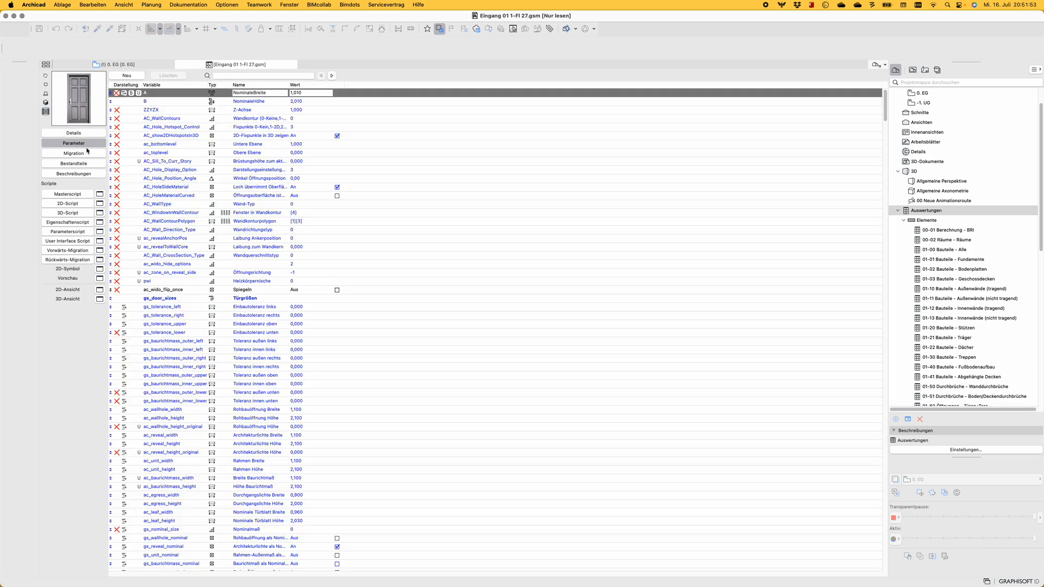
pyautogui.scroll(-20, 253, 224)
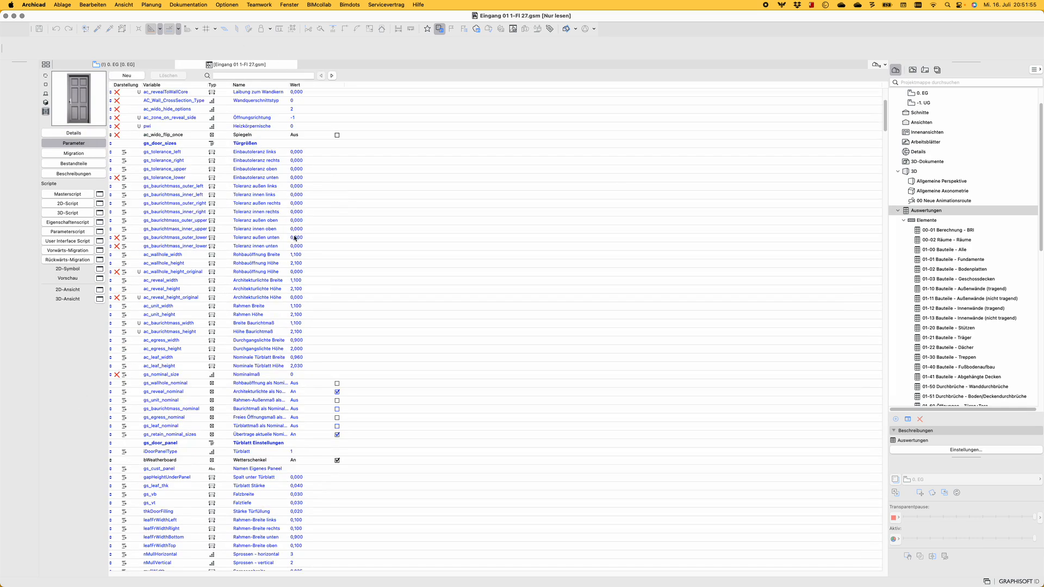
pyautogui.scroll(-20, 253, 225)
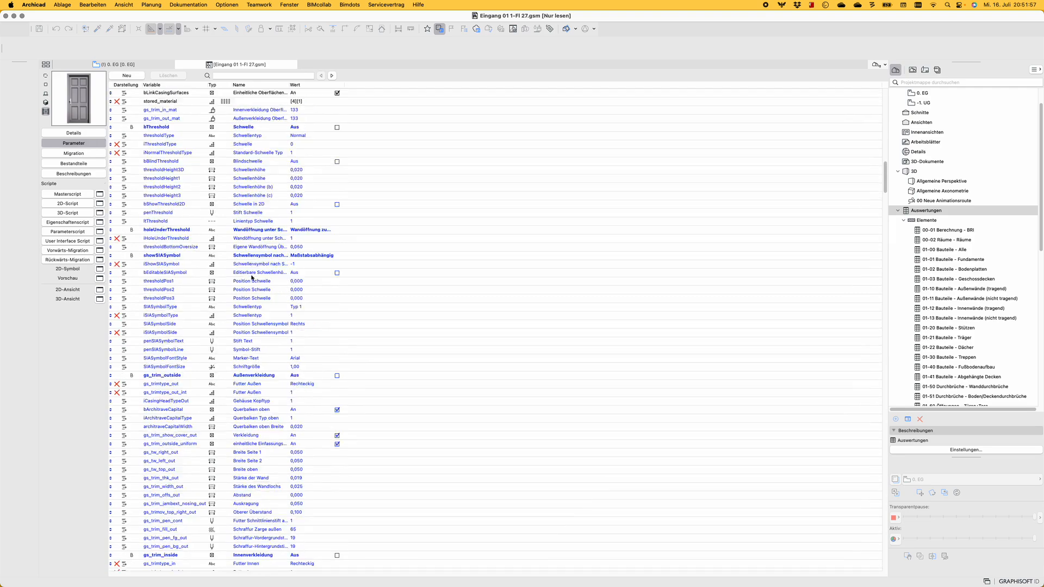
pyautogui.scroll(20, 272, 291)
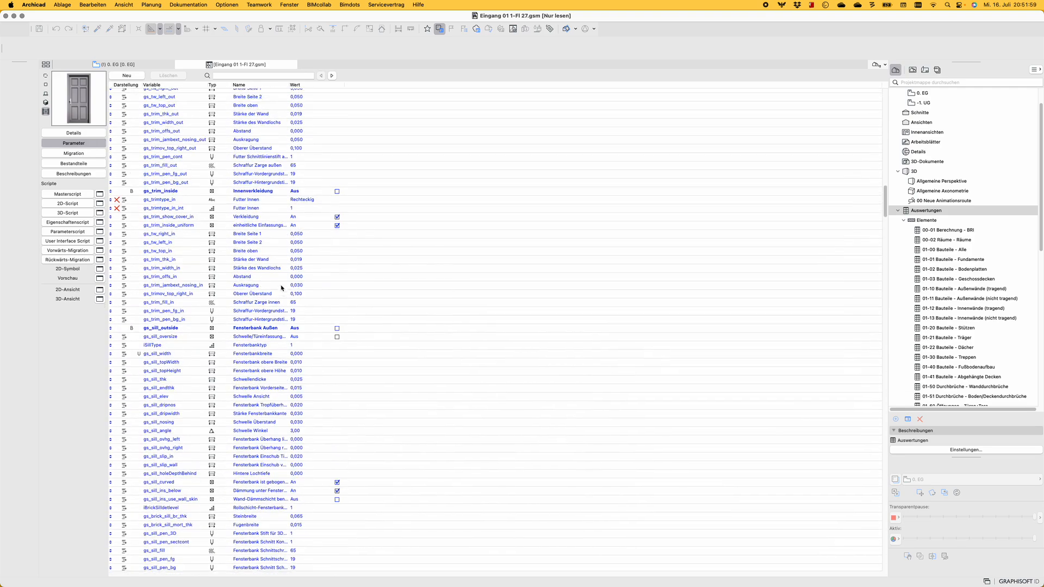
pyautogui.scroll(15, 315, 186)
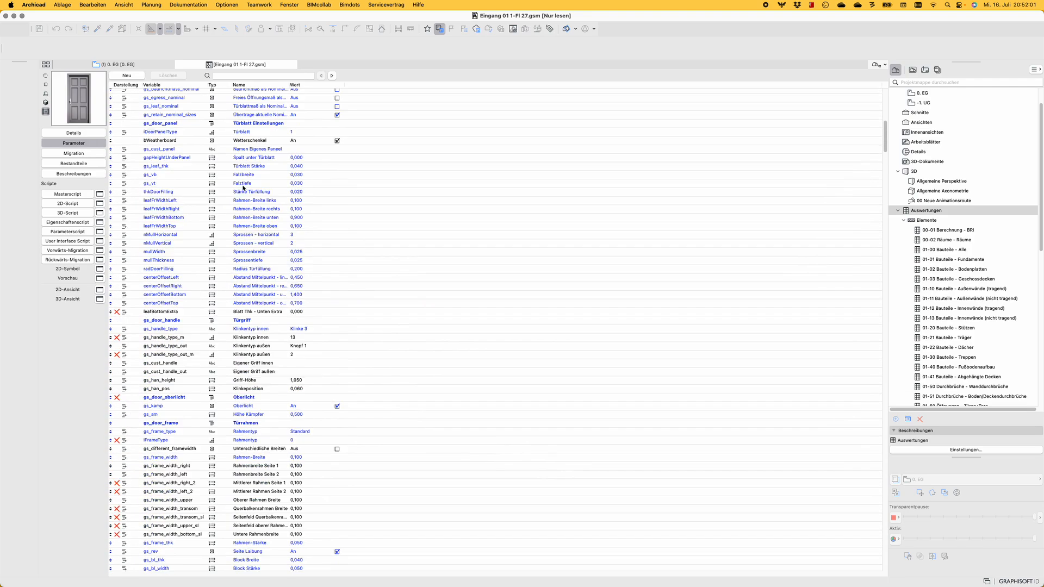
pyautogui.scroll(10, 189, 197)
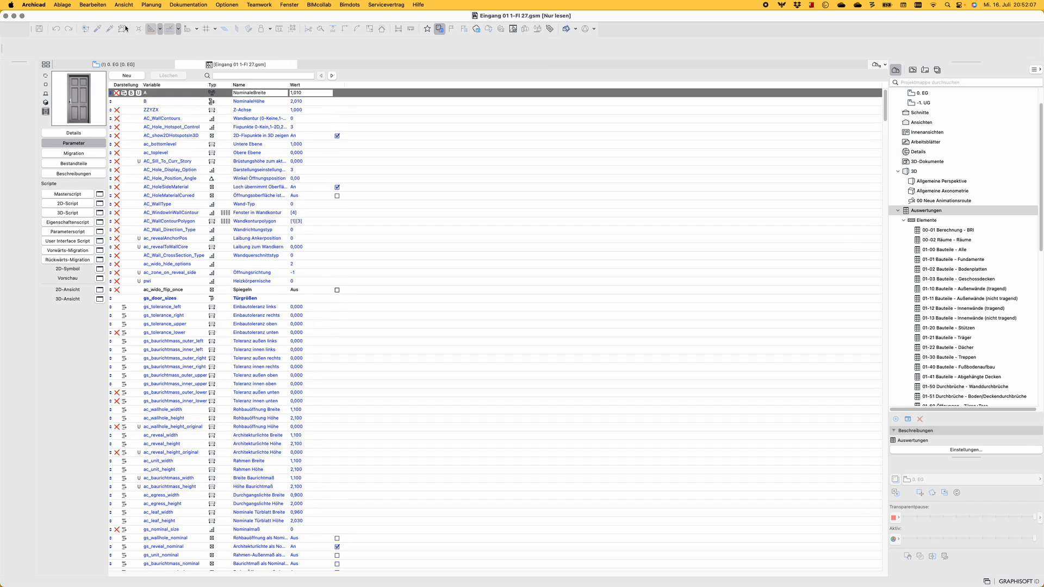
# Save the door object as a copy named Eingang 01 1-Fl 27+hack in the embedded library and return to the ground floor plan
pyautogui.click(62, 5)
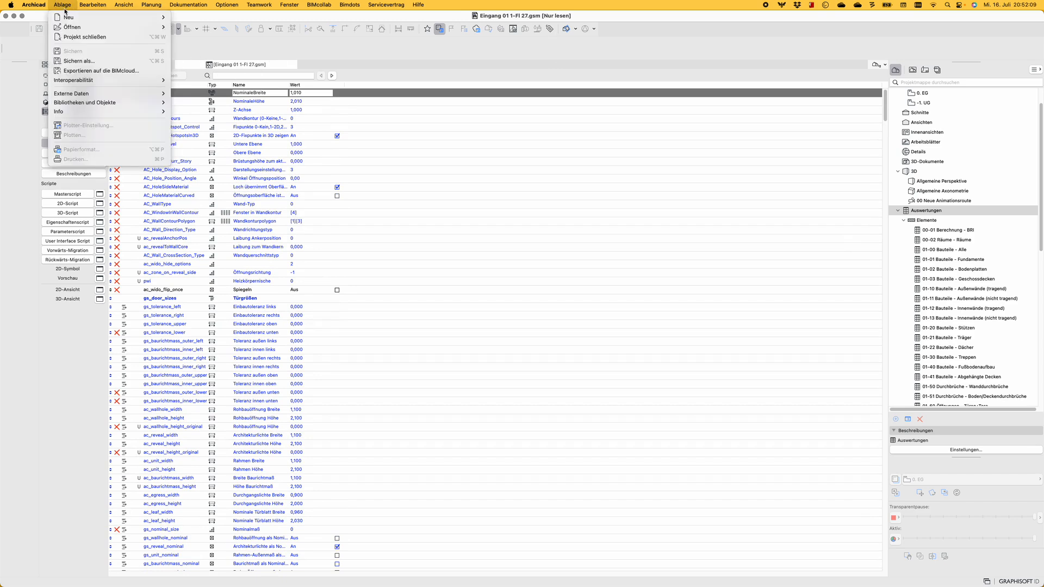
pyautogui.click(77, 60)
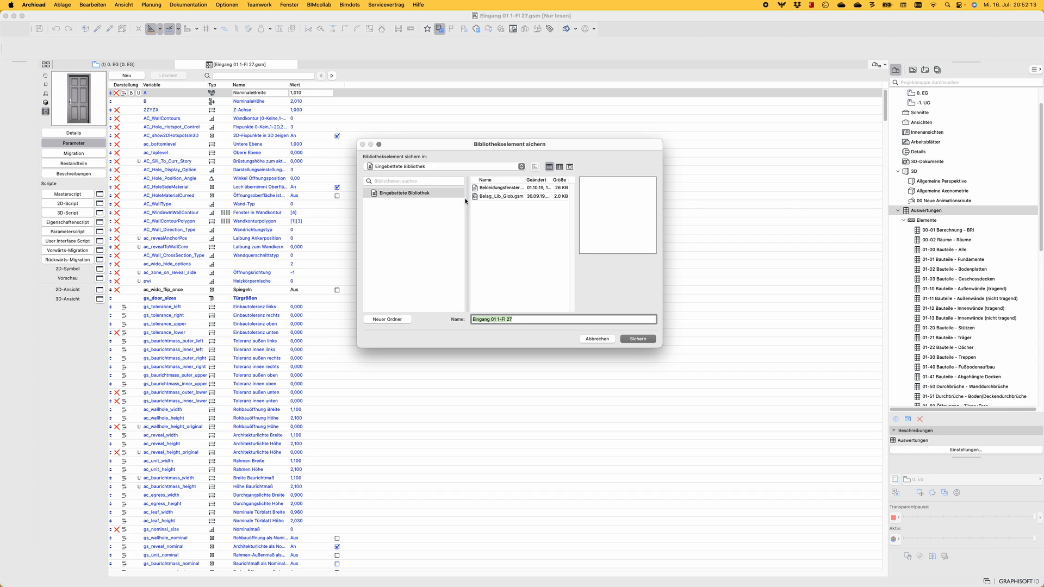
pyautogui.click(521, 319)
pyautogui.click(626, 337)
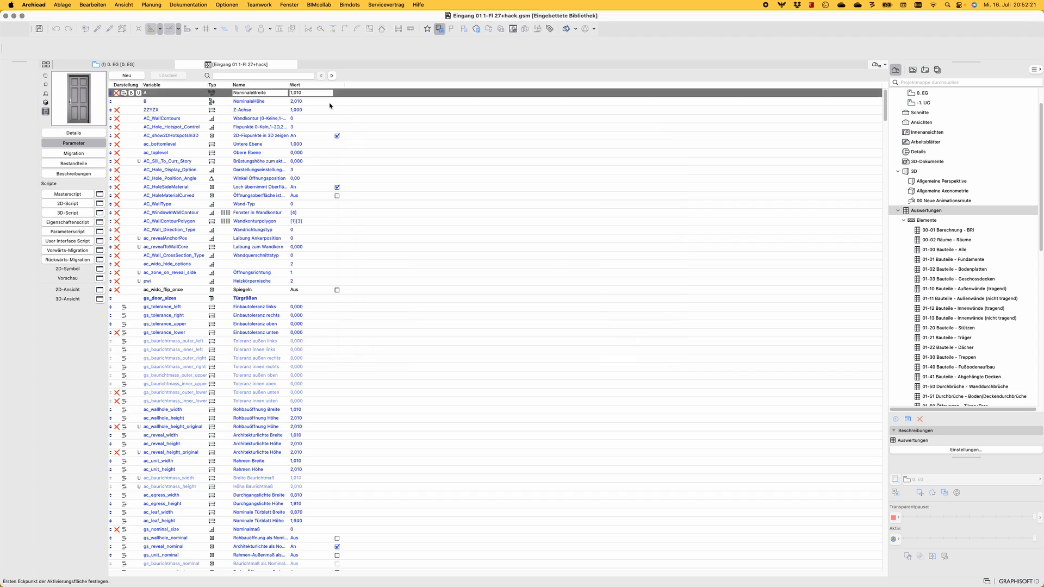
pyautogui.click(158, 65)
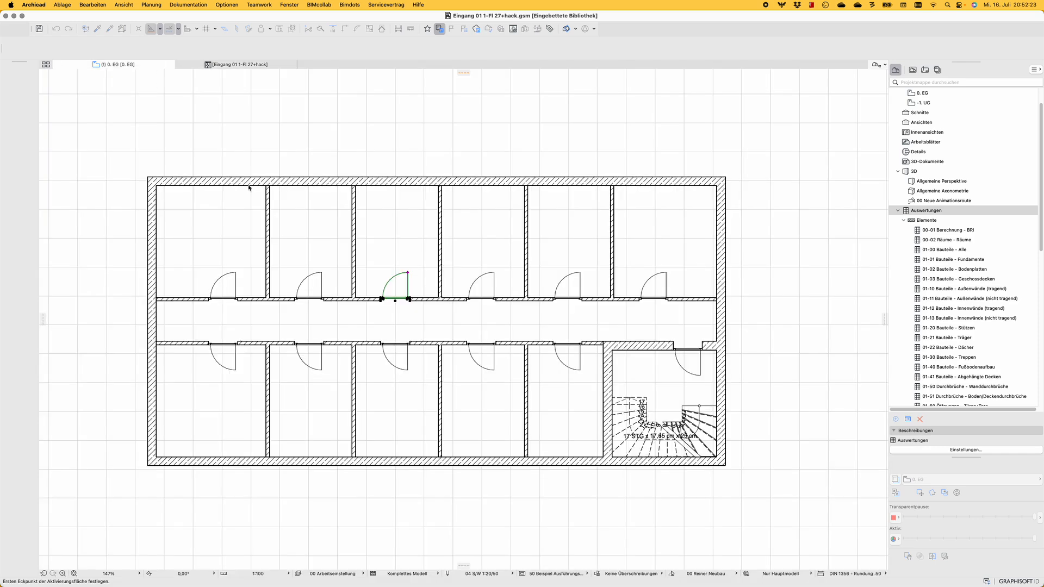
pyautogui.keyDown('alt'); pyautogui.click(408, 272); pyautogui.keyUp('alt')
pyautogui.press('super+a')
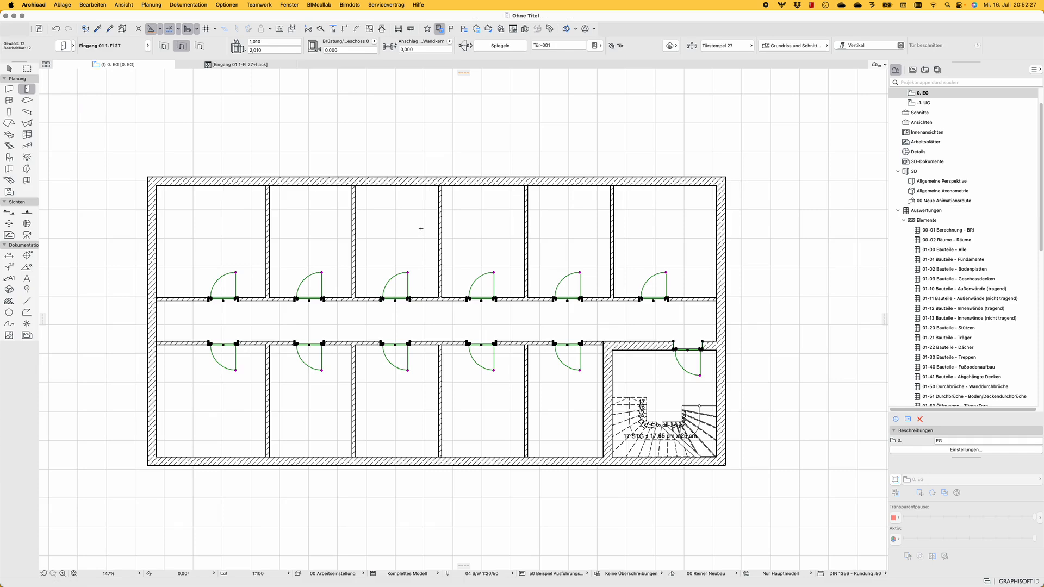
pyautogui.press('super+t')
pyautogui.press('Escape')
pyautogui.press('Escape')
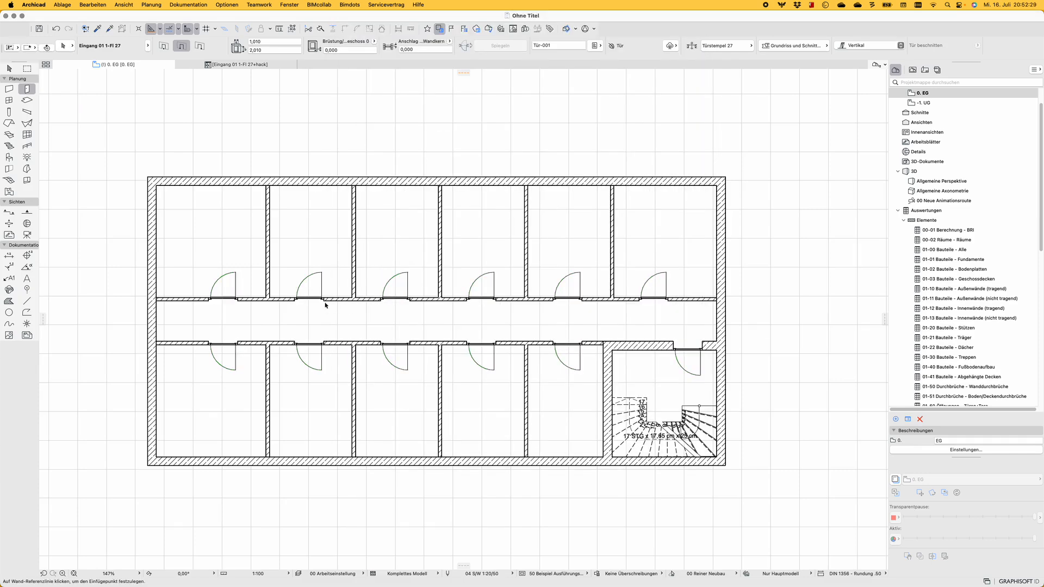
# Widen the second upper-row corridor door to about 1.59 m and the second lower-row door to about 1.34 m
pyautogui.keyDown('shift'); pyautogui.click(324, 301); pyautogui.keyUp('shift')
pyautogui.click(324, 300)
pyautogui.click(340, 301)
pyautogui.press('Escape')
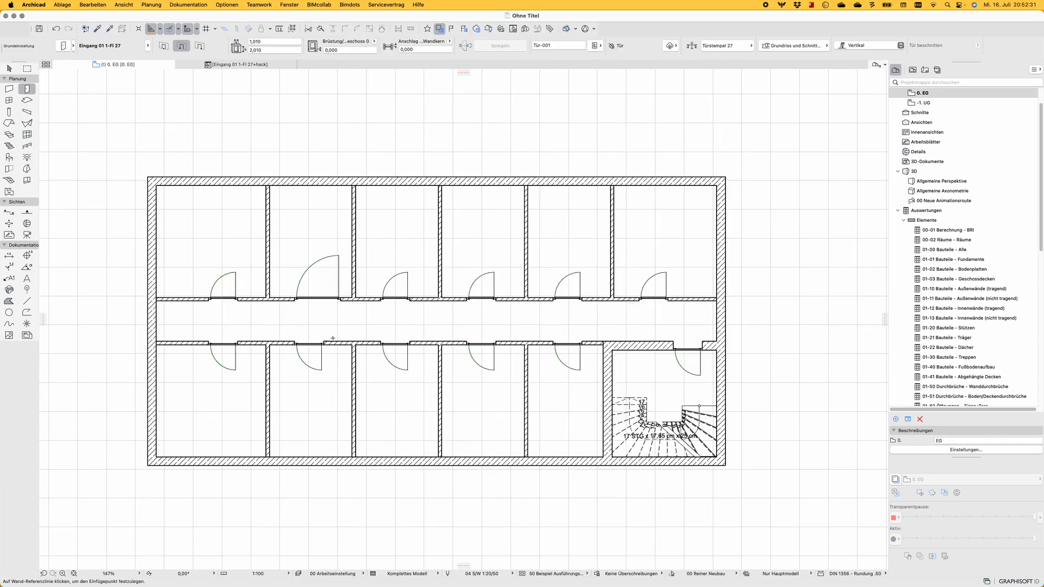
pyautogui.keyDown('shift'); pyautogui.click(326, 345); pyautogui.keyUp('shift')
pyautogui.click(320, 344)
pyautogui.click(331, 344)
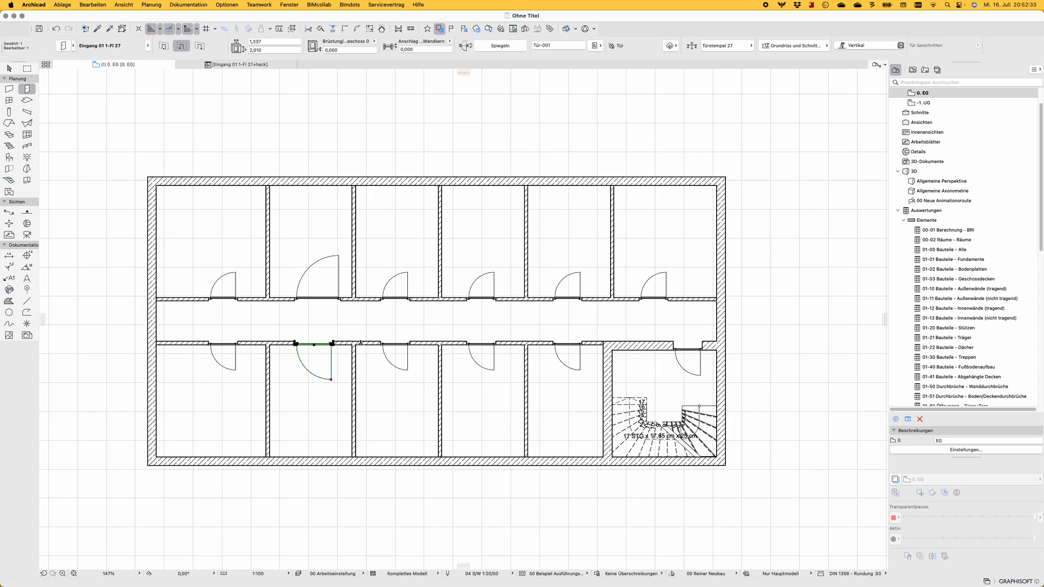
pyautogui.press('Escape')
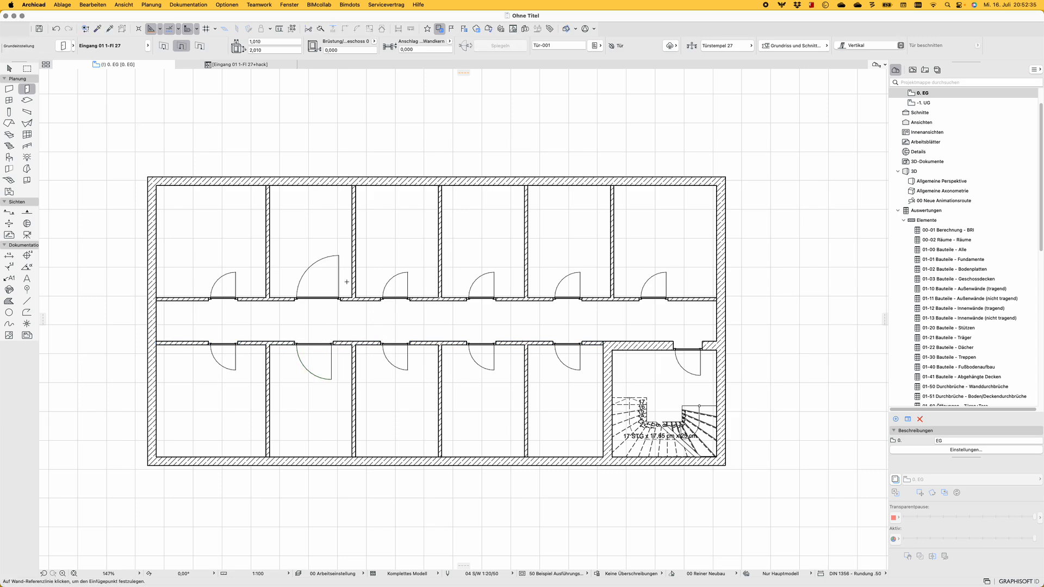
# Try replacing all doors with Eingang 01 1-Fl 27+hack from the embedded library and undo the replacement
pyautogui.press('super+a')
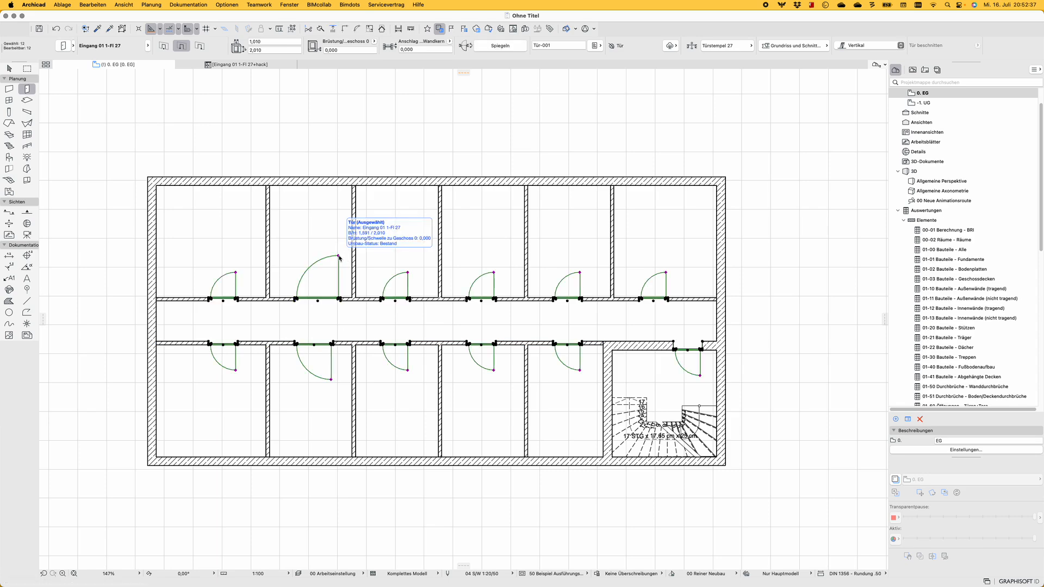
pyautogui.press('super+t')
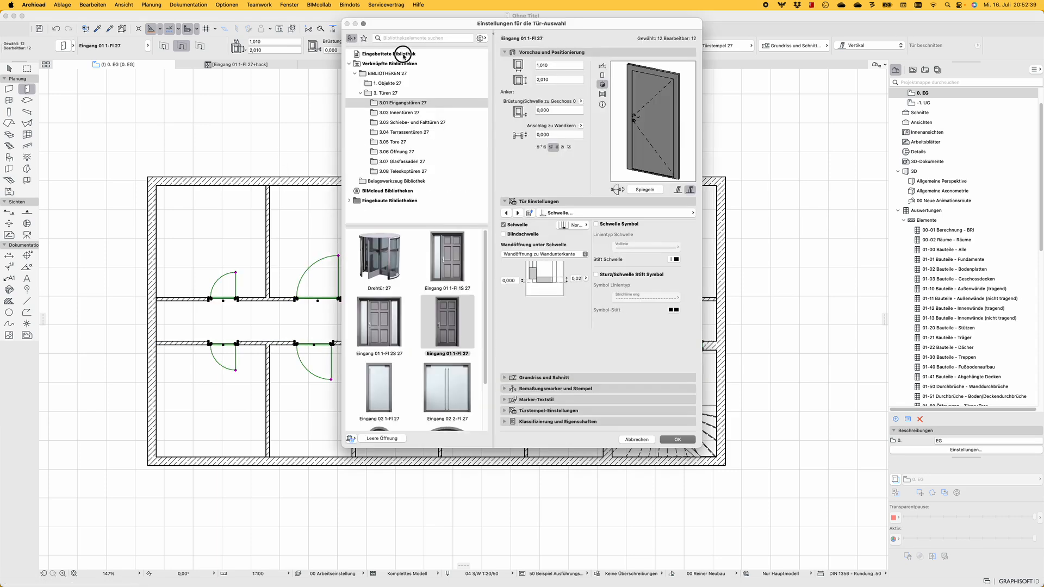
pyautogui.click(403, 54)
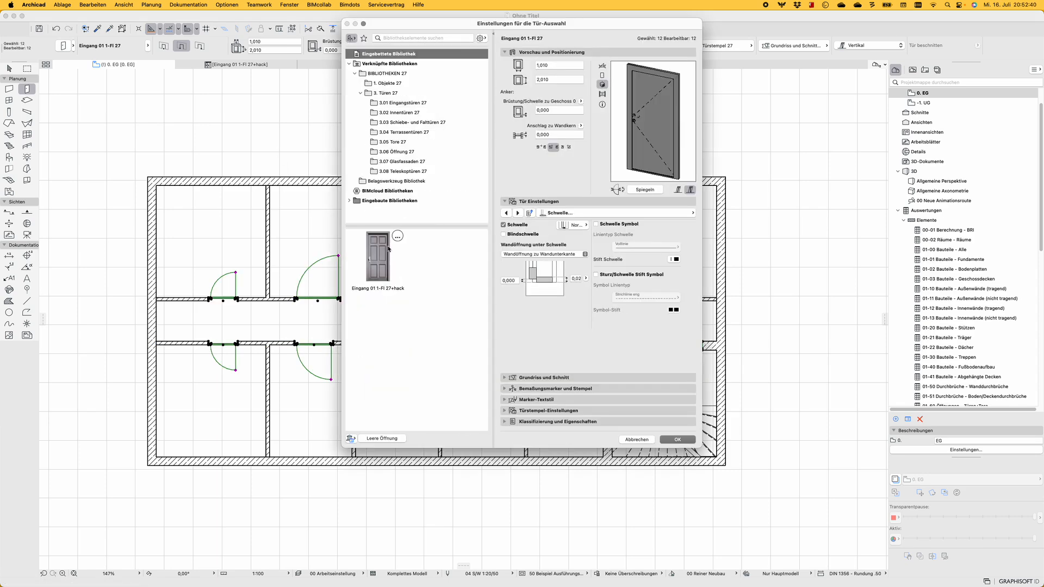
pyautogui.click(387, 277)
pyautogui.press('Return')
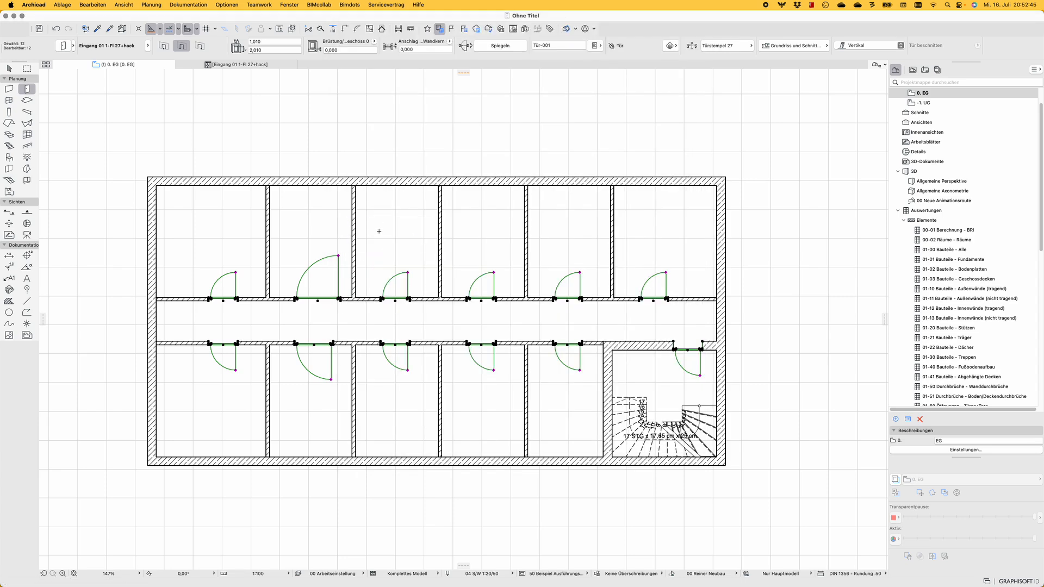
pyautogui.press('super+z')
# Replace all selected doors with the embedded library object Eingang 01 1-Fl 27+hack, keeping their individual widths
pyautogui.press('super+t')
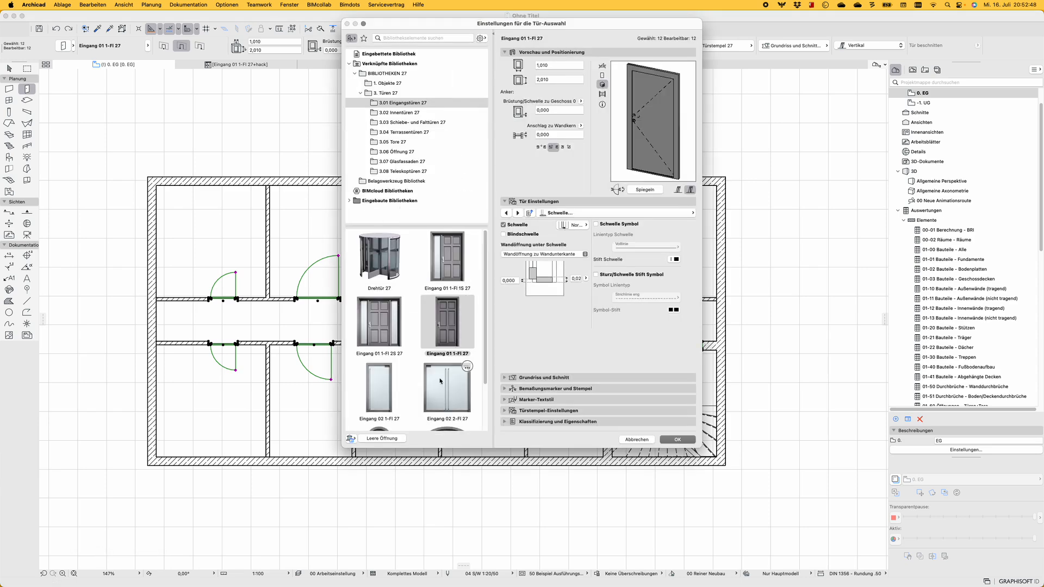
pyautogui.click(395, 54)
pyautogui.click(379, 250)
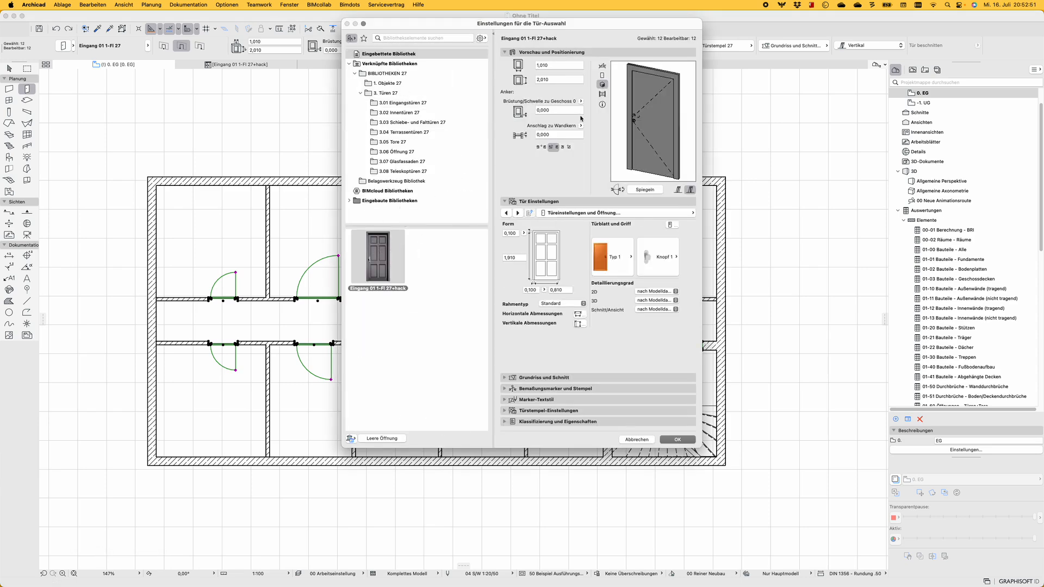
pyautogui.click(560, 66)
pyautogui.press('Return')
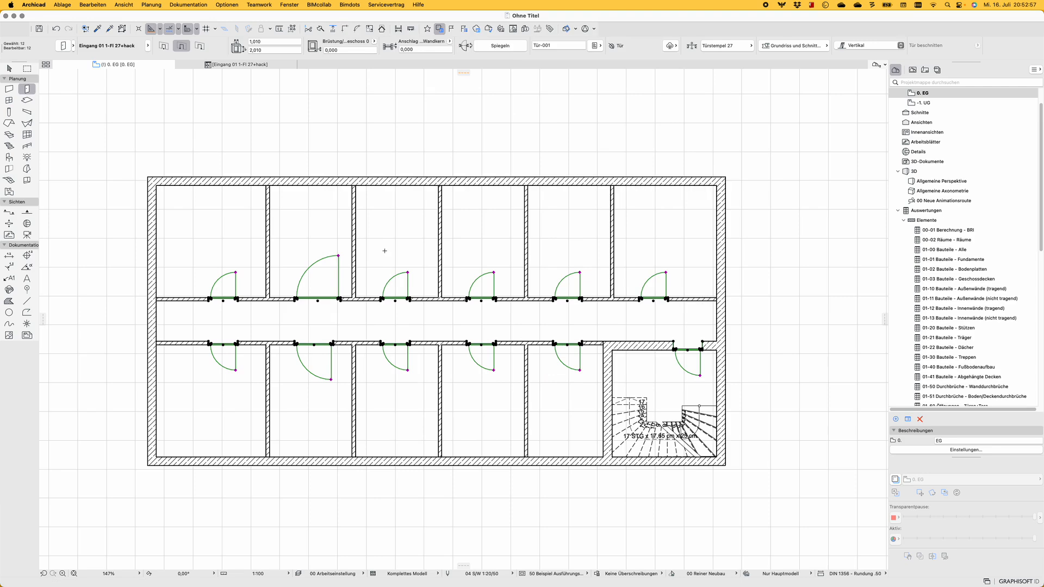
# Check which library object the selected doors use in their settings and glance at that object's GDL parameters
pyautogui.press('super+t')
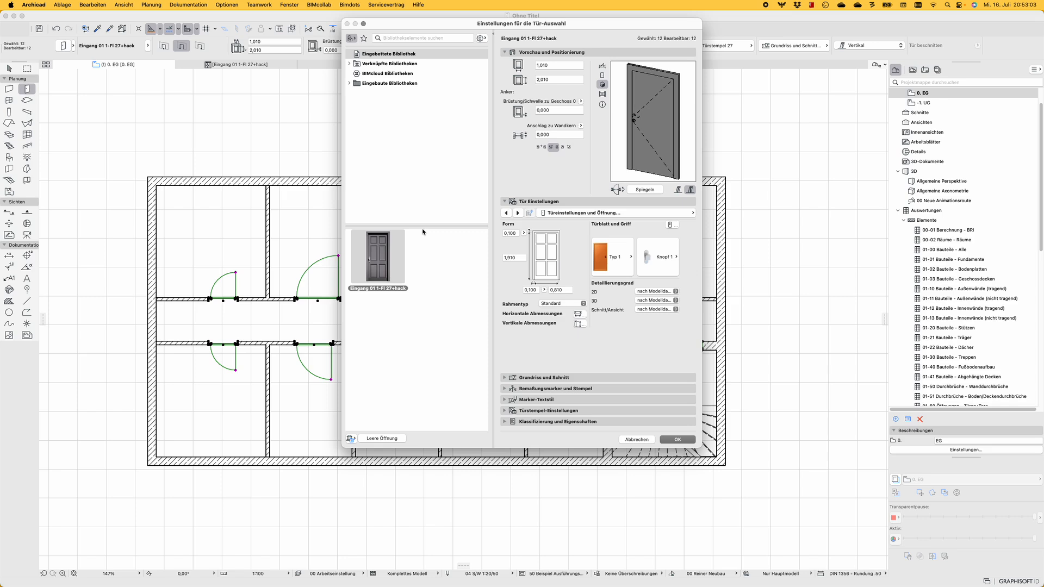
pyautogui.moveTo(397, 249)
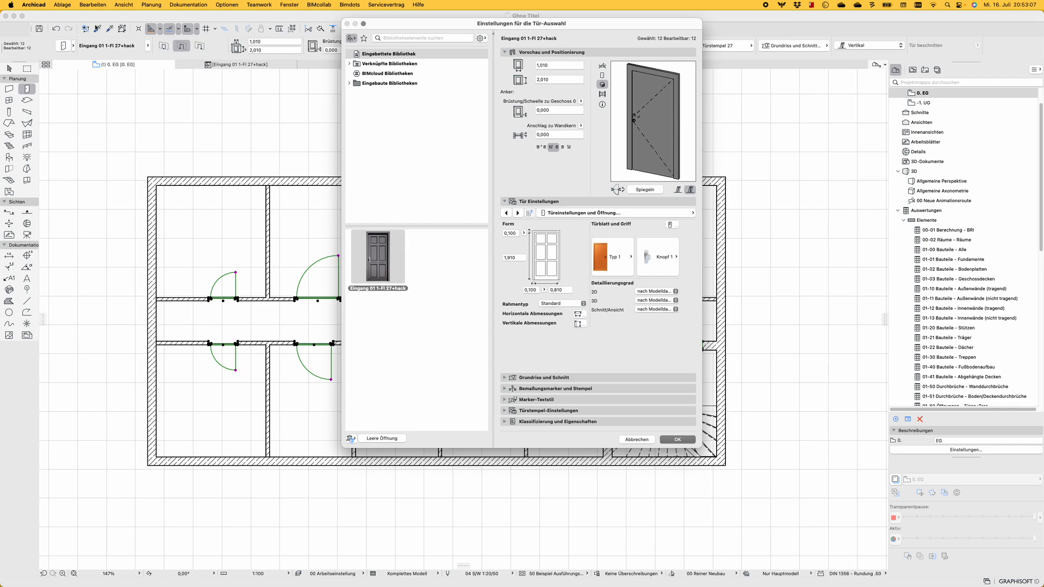
pyautogui.doubleClick(384, 269)
pyautogui.press('Escape')
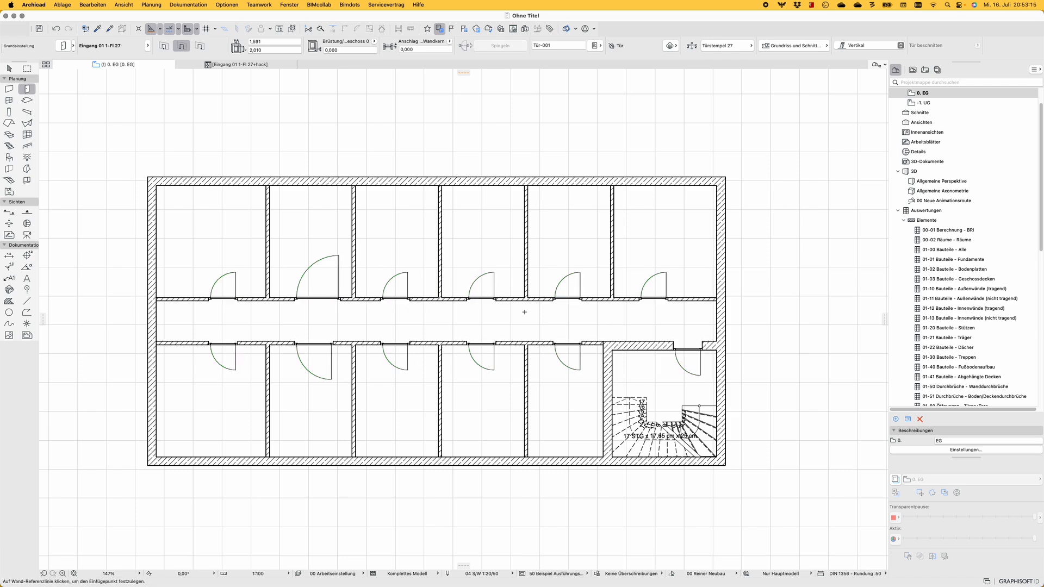
pyautogui.click(234, 65)
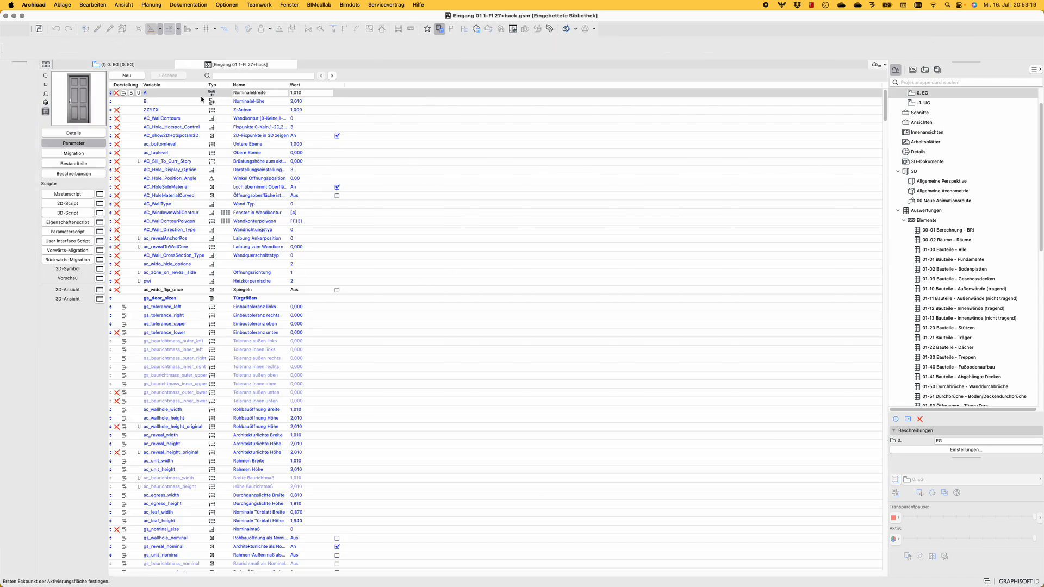
pyautogui.click(148, 64)
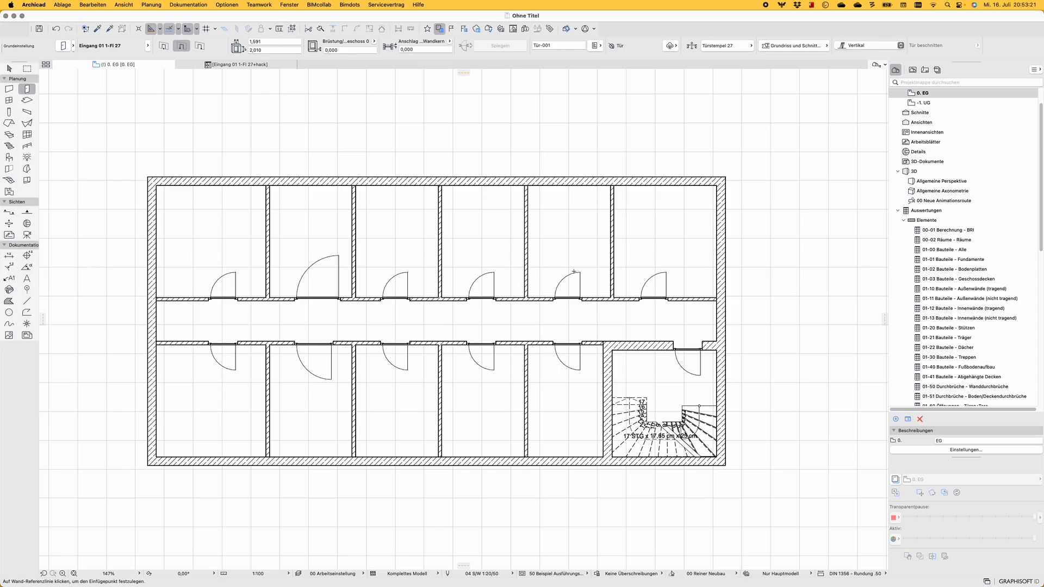
# Draw a marquee around the full length of the corridor and its doors and display that area in 3D
pyautogui.press('m')
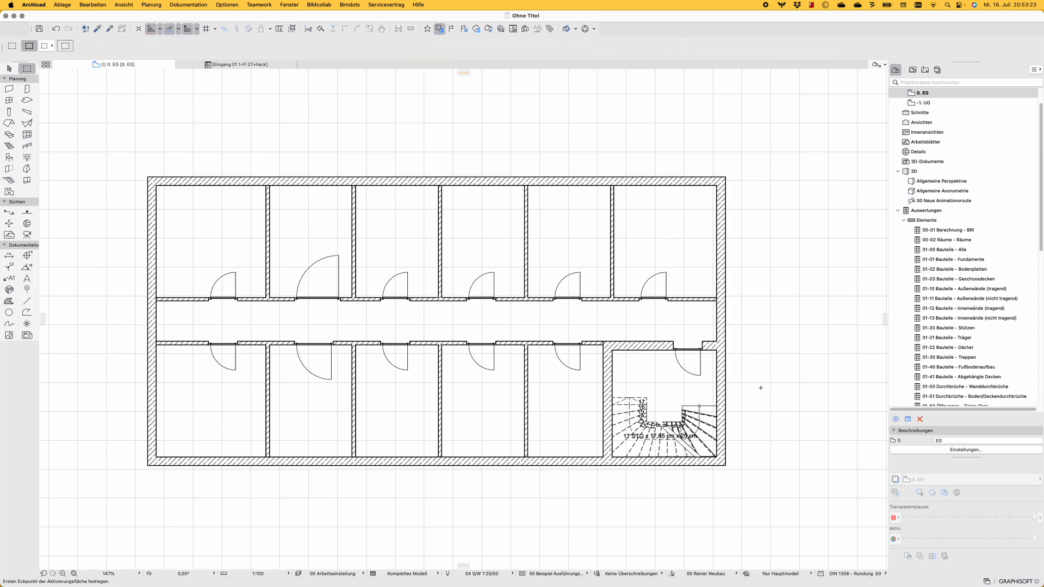
pyautogui.click(760, 387)
pyautogui.click(86, 223)
pyautogui.press('F5')
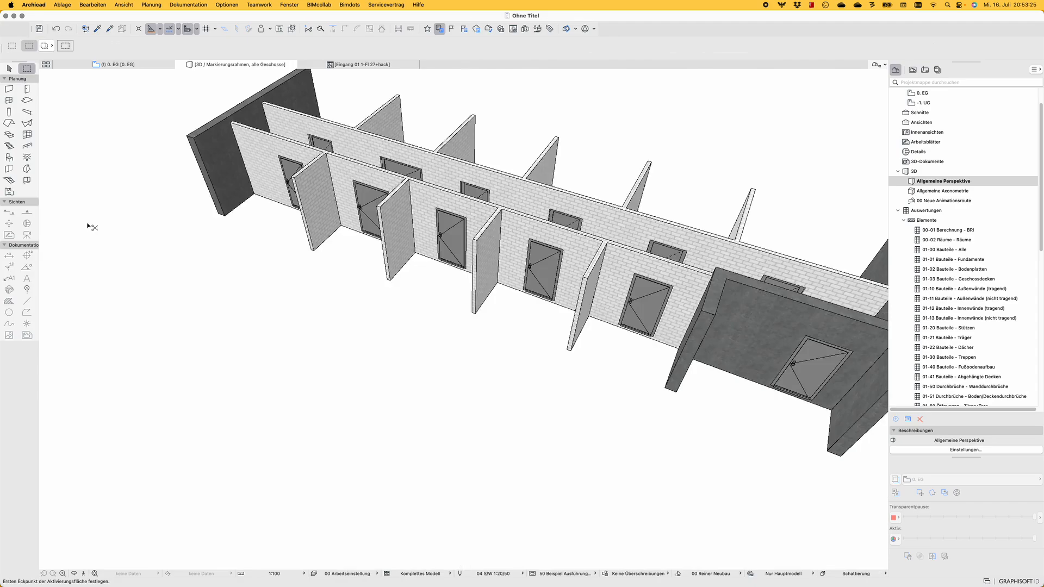
# Change the handle of the fourth lower-row corridor door, one door before the last brick-wall door beside the stairwell, to Klinke 3
pyautogui.scroll(10, 499, 361)
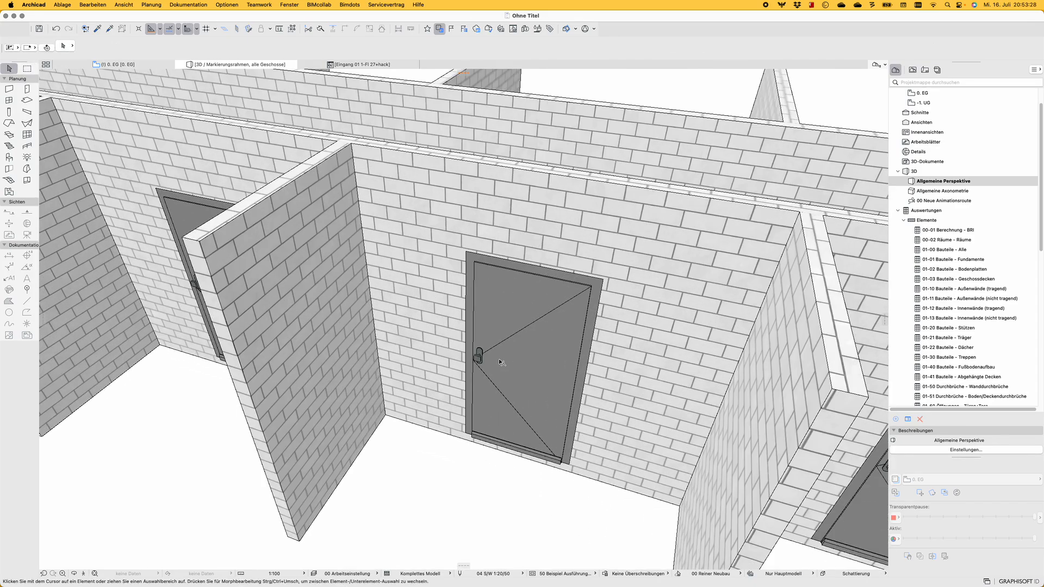
pyautogui.moveTo(468, 369); pyautogui.dragTo(582, 276, button='middle')
pyautogui.scroll(-4, 597, 238)
pyautogui.keyDown('shift'); pyautogui.moveTo(461, 240); pyautogui.dragTo(240, 305, button='middle'); pyautogui.keyUp('shift')
pyautogui.click(237, 308)
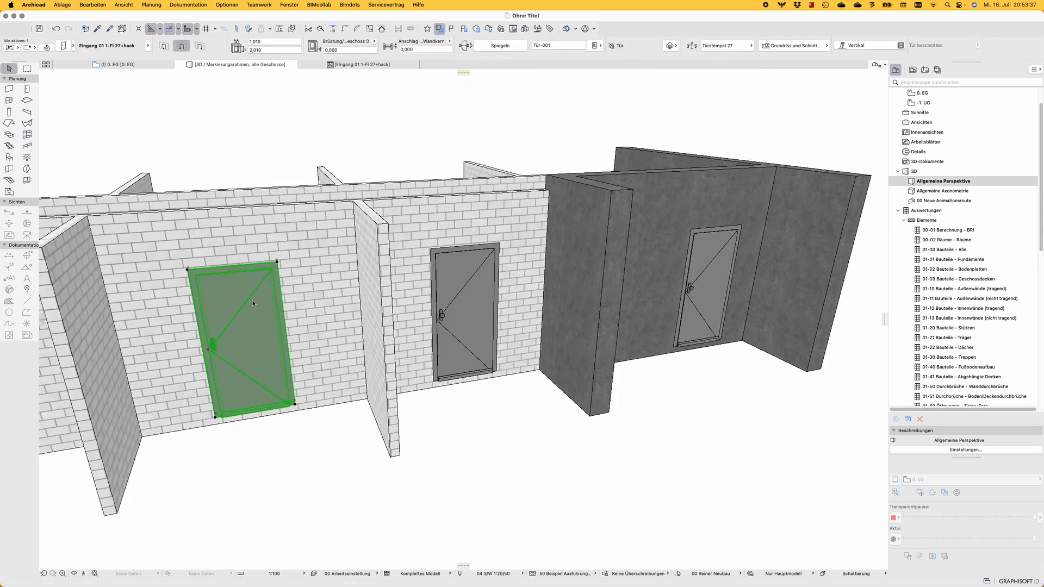
pyautogui.doubleClick(236, 308)
pyautogui.click(667, 261)
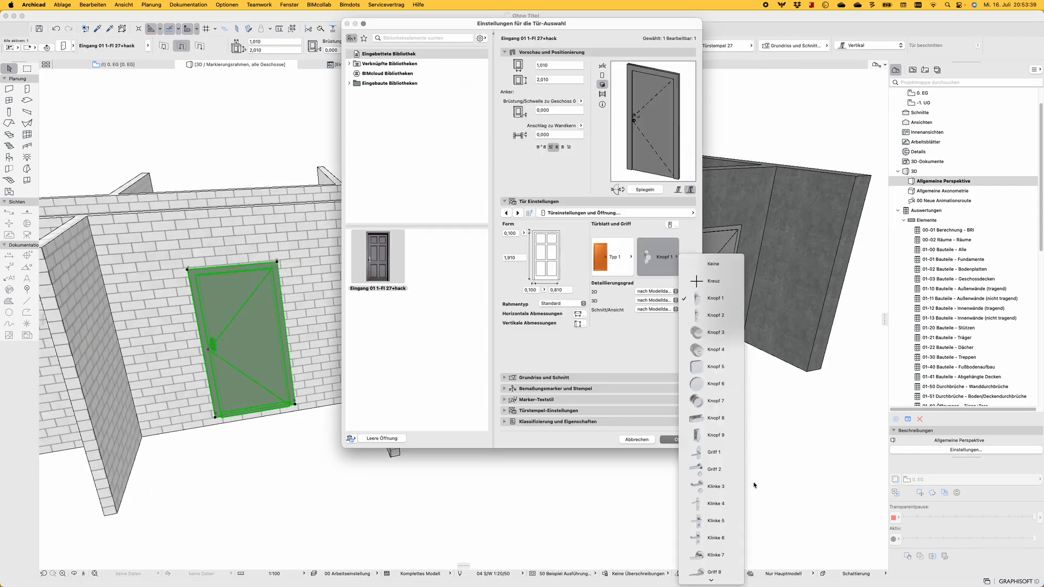
pyautogui.click(709, 487)
pyautogui.press('Return')
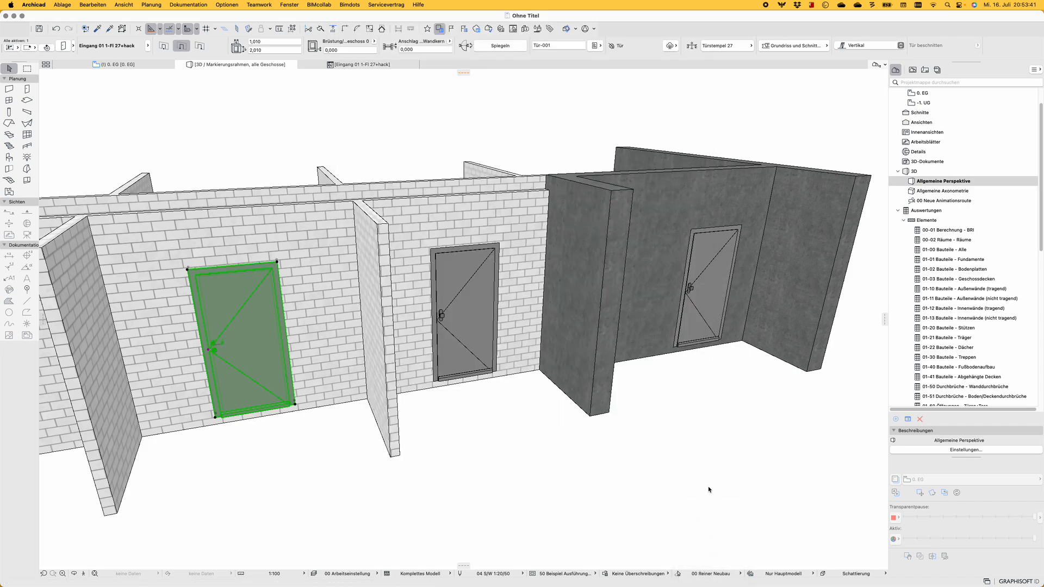
pyautogui.scroll(5, 245, 380)
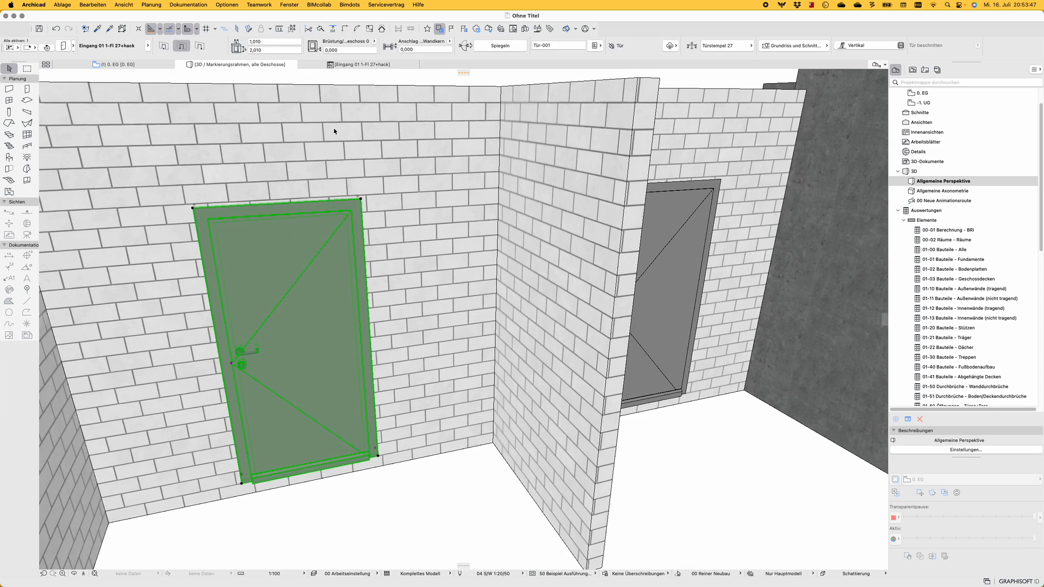
# Select the inner handle type parameter gs_handle_type in the parameter list of the Eingang 01 1-Fl 27+hack object
pyautogui.click(359, 65)
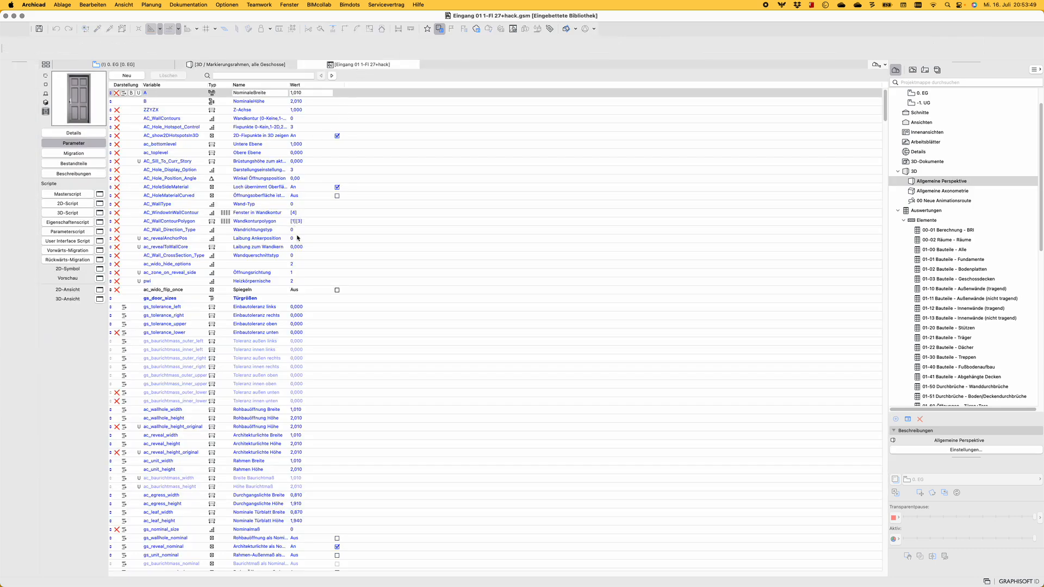
pyautogui.scroll(-5, 298, 237)
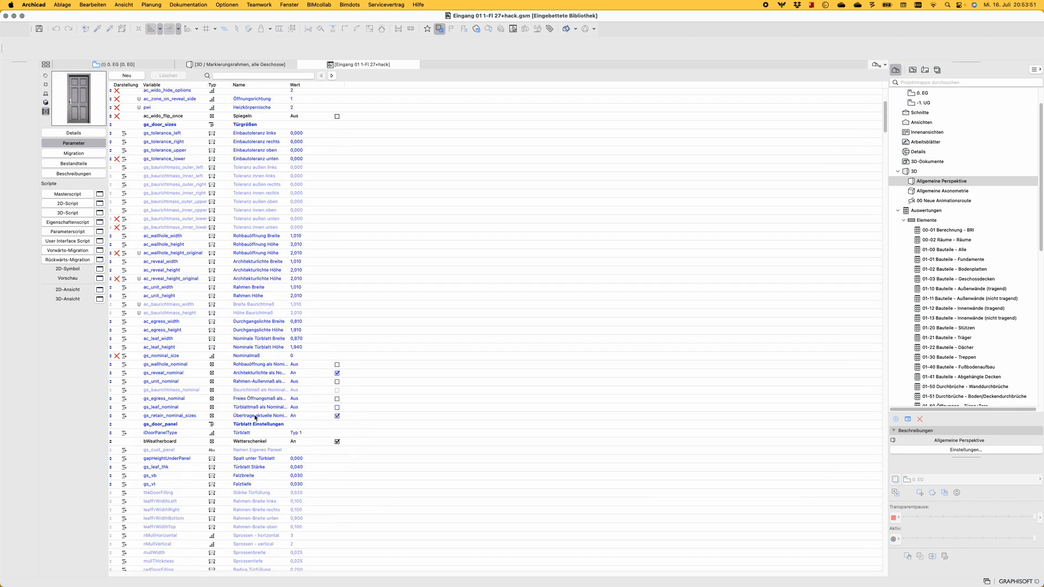
pyautogui.click(189, 440)
pyautogui.click(306, 433)
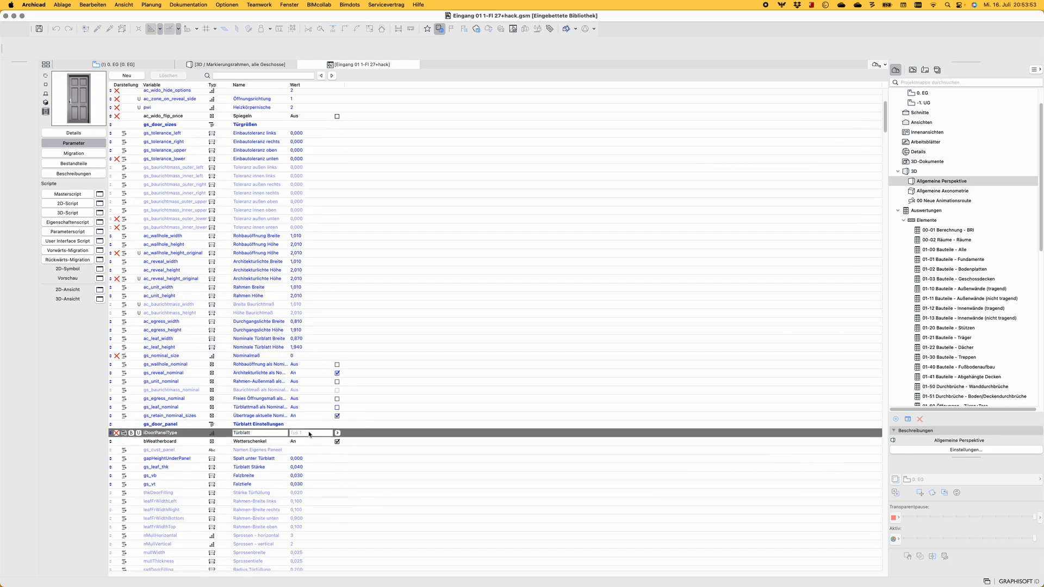
pyautogui.scroll(-4, 310, 434)
pyautogui.scroll(-1, 340, 339)
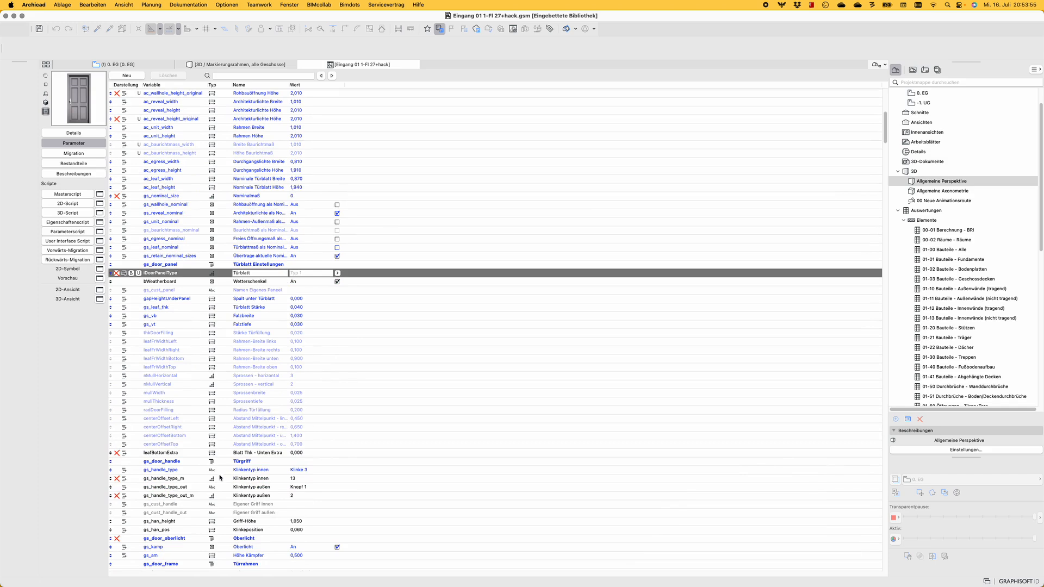
pyautogui.click(163, 470)
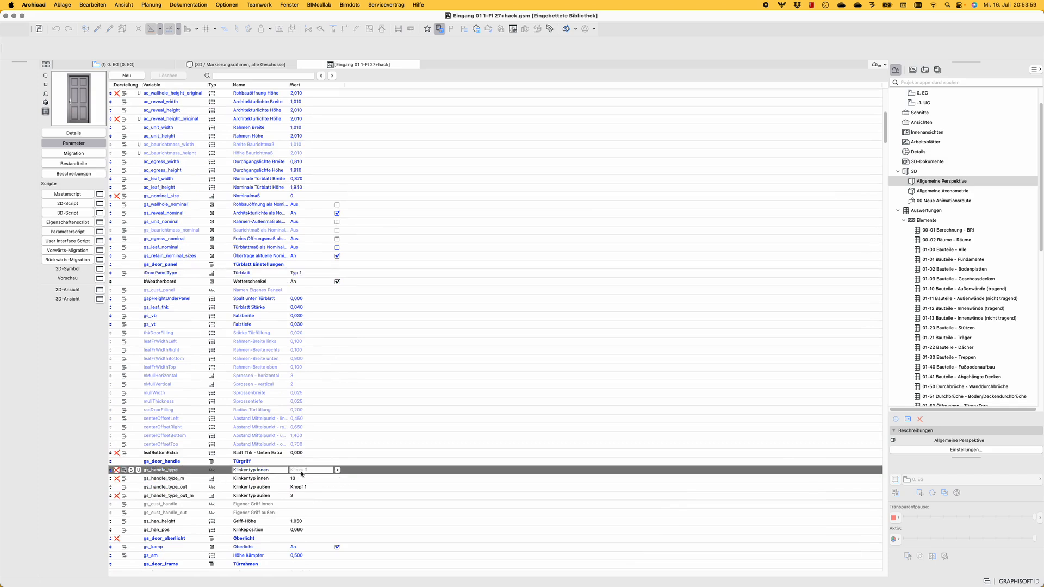
# Capture the variable name gs_handle_type in a screenshot and copy its recognized text
pyautogui.press('shift+super+4')
pyautogui.moveTo(184, 466); pyautogui.dragTo(154, 480)
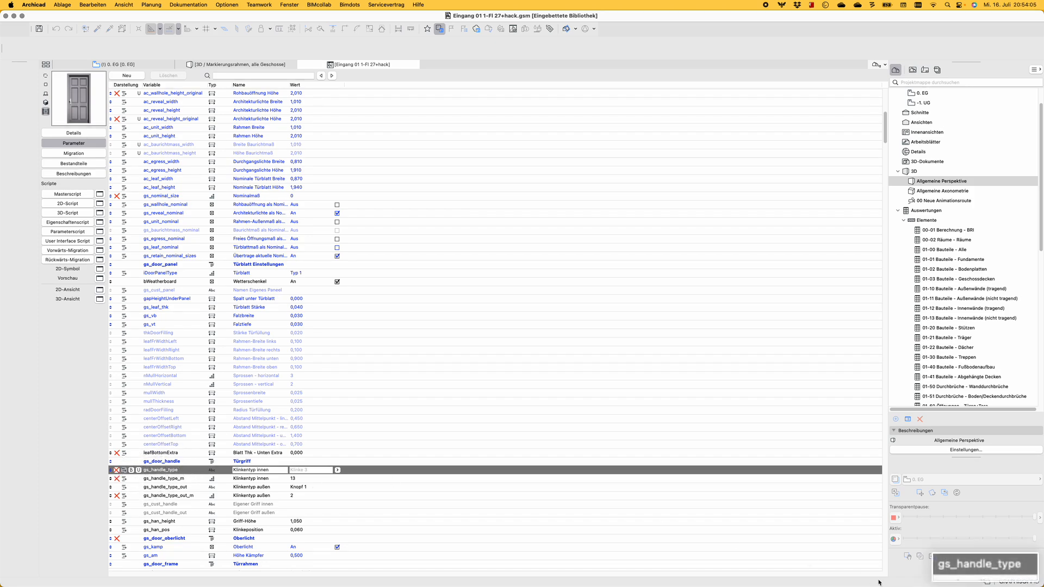
pyautogui.click(975, 564)
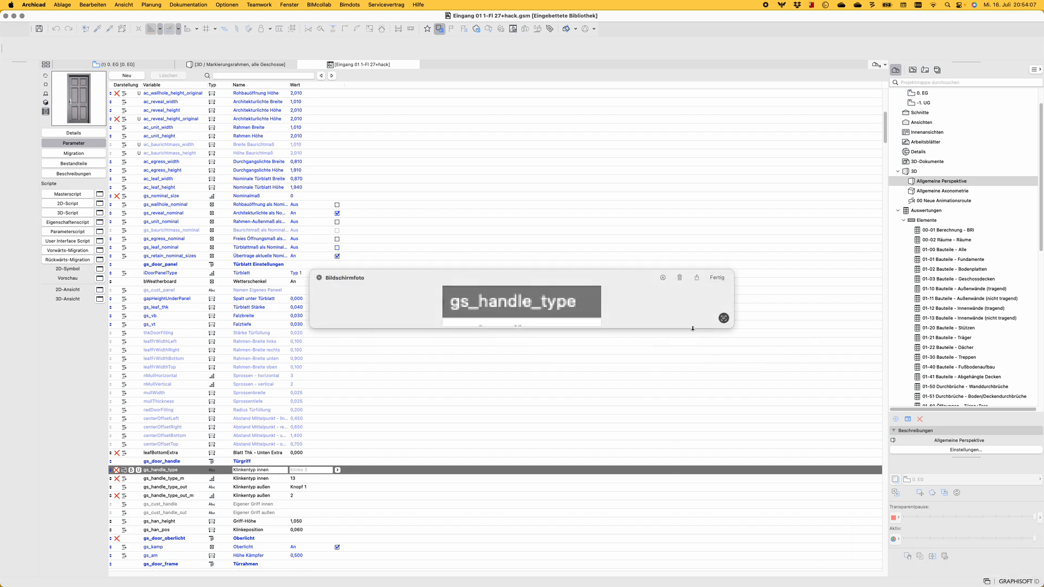
pyautogui.moveTo(581, 306); pyautogui.dragTo(508, 303)
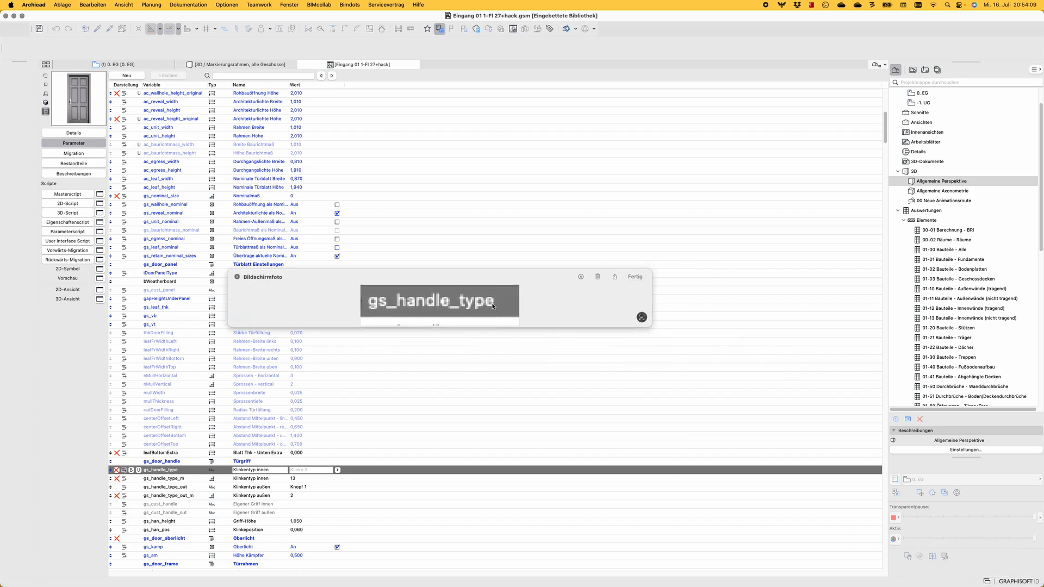
pyautogui.doubleClick(495, 307)
pyautogui.press('super+c')
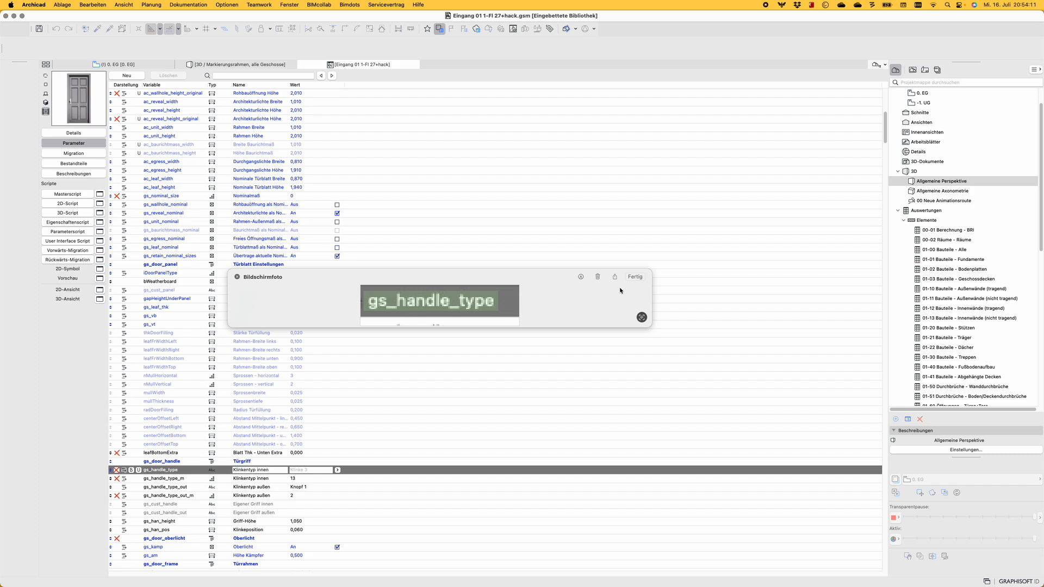
pyautogui.click(632, 276)
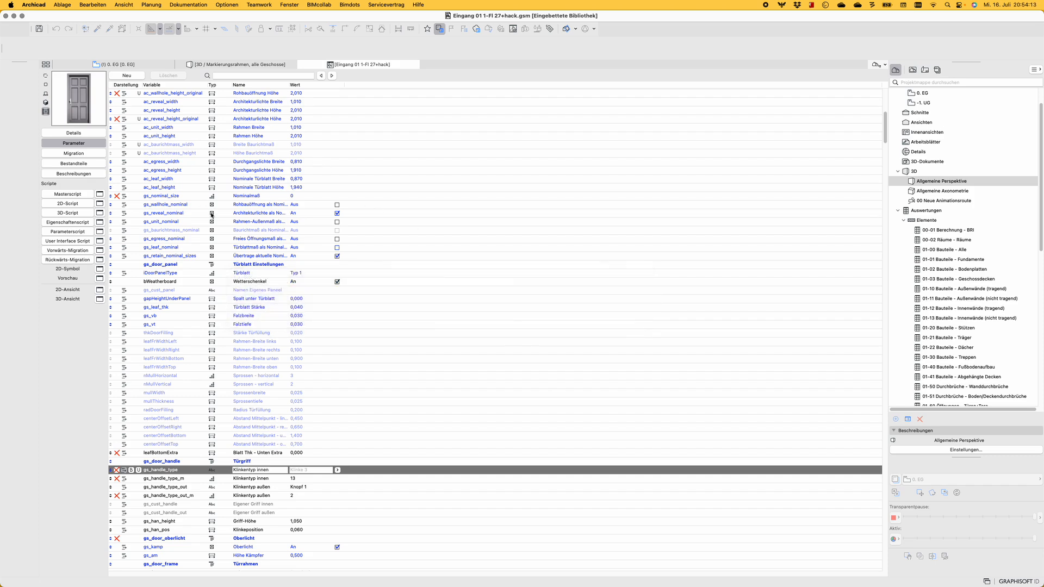
# Add gs_handle_type as a comment at the start of the Masterscript, surrounded by blank lines
pyautogui.click(77, 195)
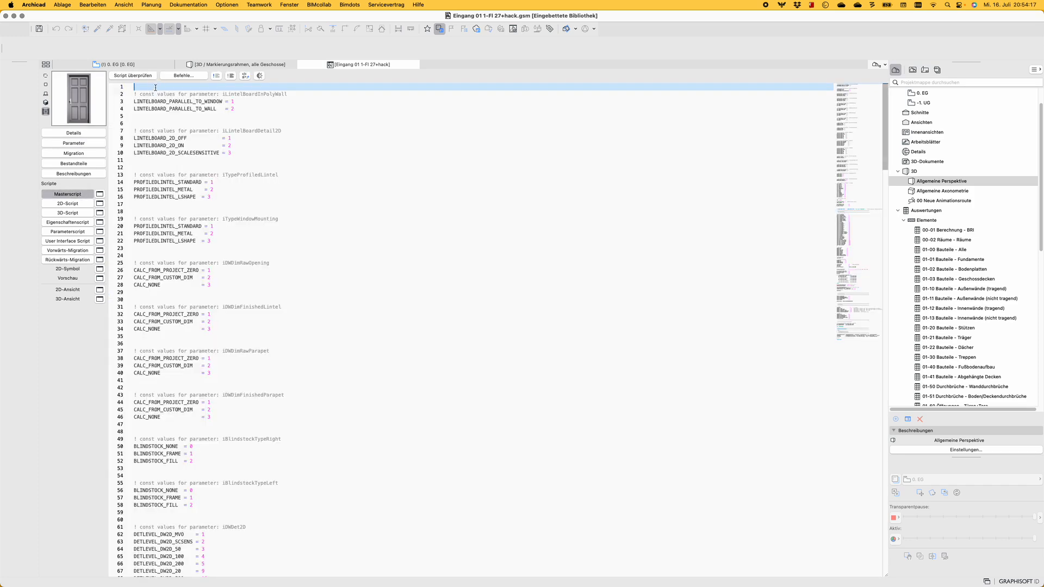
pyautogui.press('super+v')
pyautogui.press('Return')
pyautogui.press('Return')
pyautogui.press('Return')
pyautogui.press('Up')
pyautogui.press('Up')
pyautogui.press('Up')
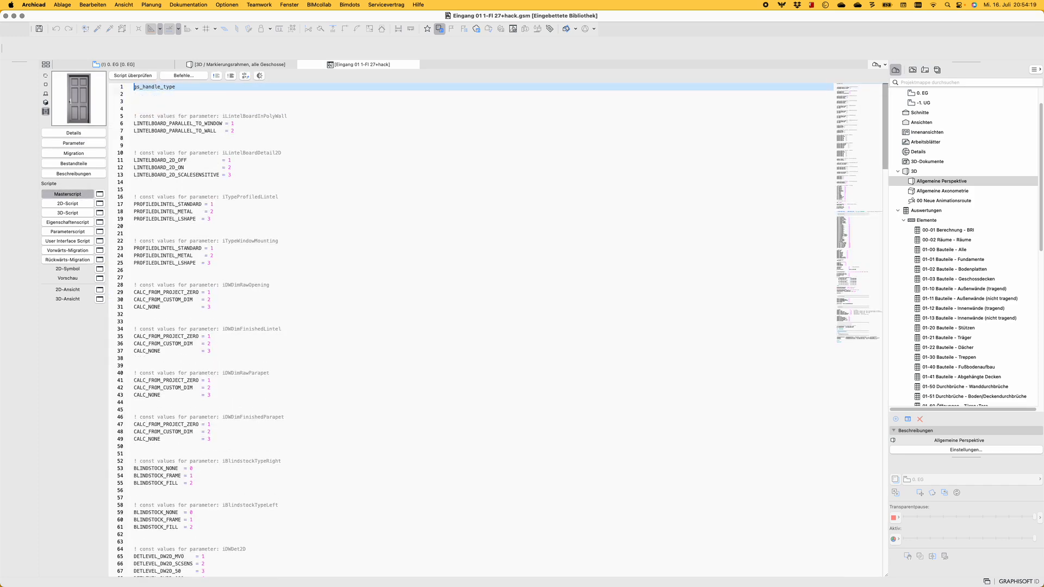
pyautogui.write('!')
pyautogui.press('Return')
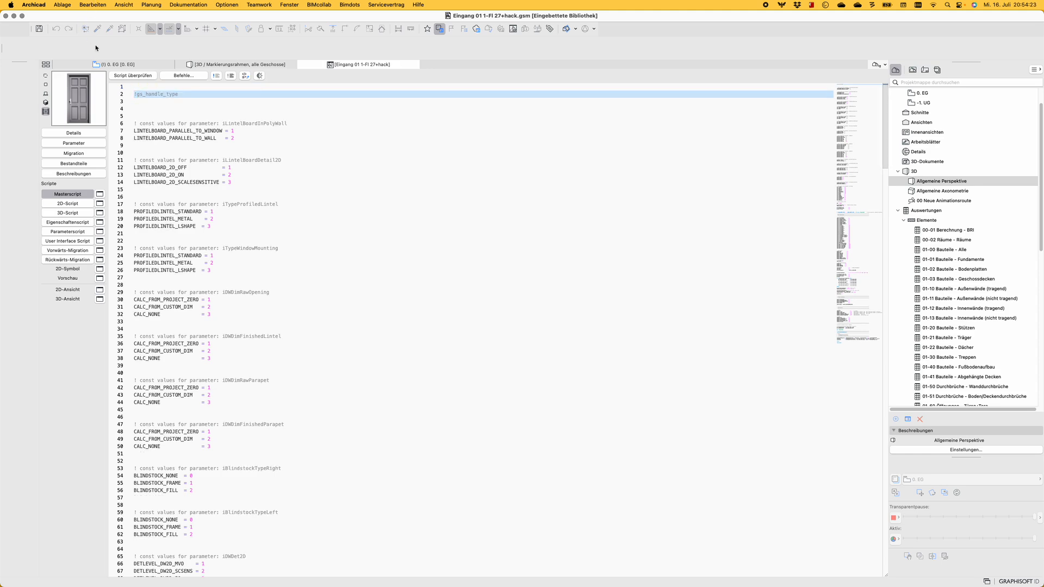
# Search the object's parameters for "acous" to locate the Schallschutz parameter
pyautogui.click(84, 144)
pyautogui.click(272, 76)
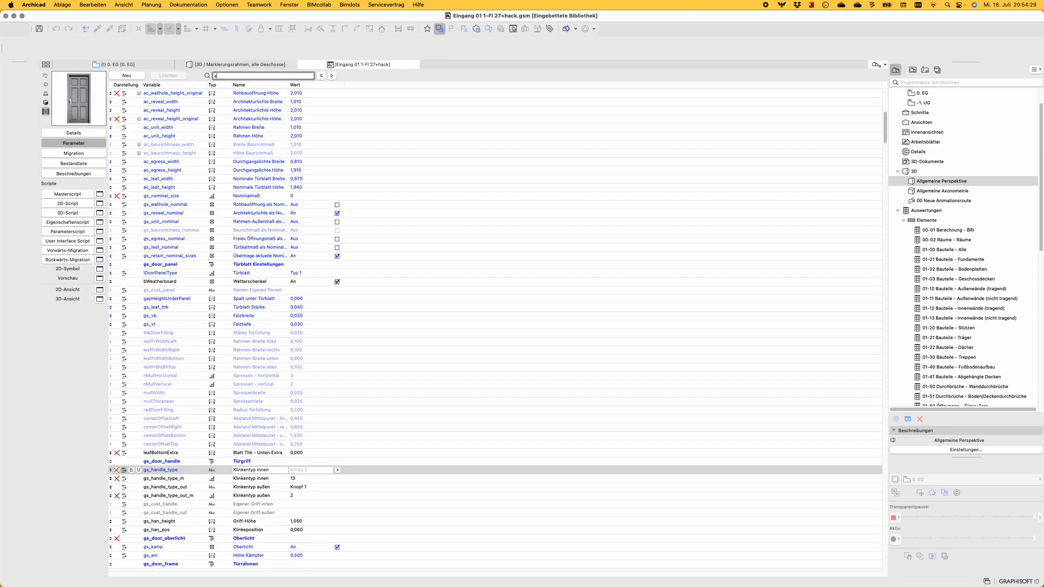
pyautogui.write('acou')
pyautogui.write('s')
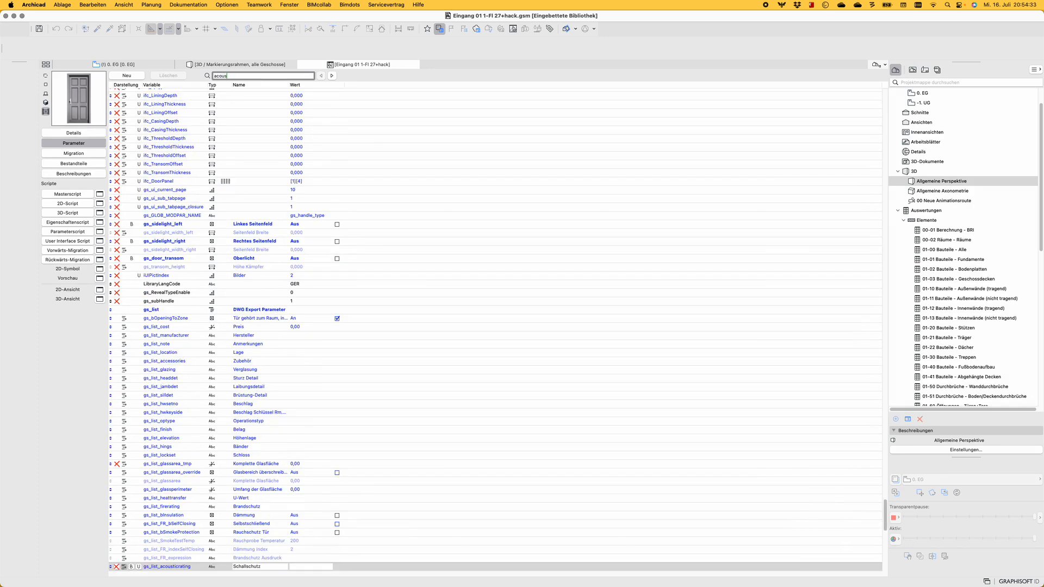
pyautogui.scroll(-5, 186, 454)
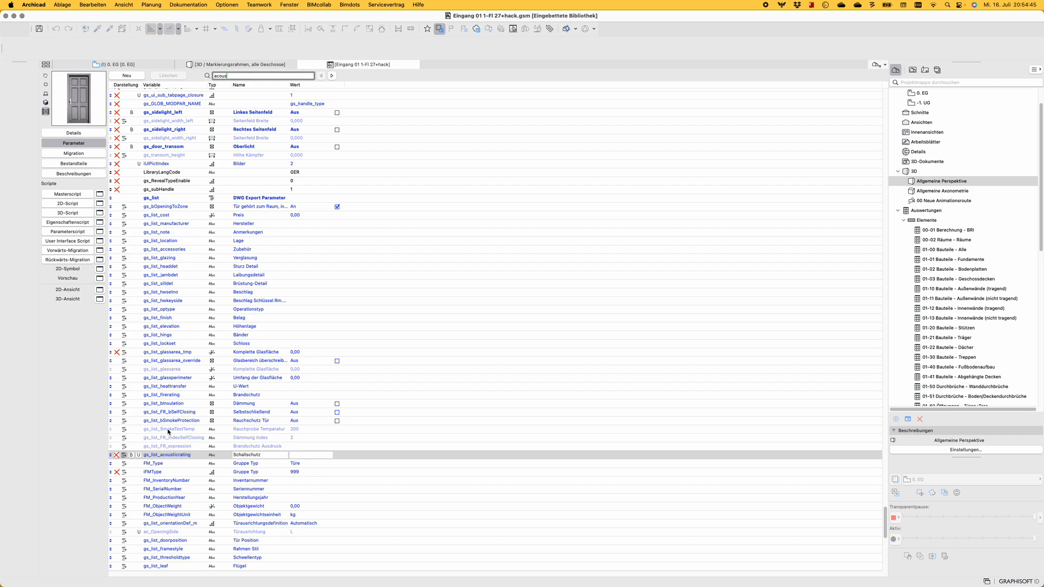
# Capture the variable name gs_list_acousticrating in a screenshot and copy its recognized text
pyautogui.click(189, 452)
pyautogui.moveTo(189, 452); pyautogui.dragTo(142, 459)
pyautogui.click(974, 567)
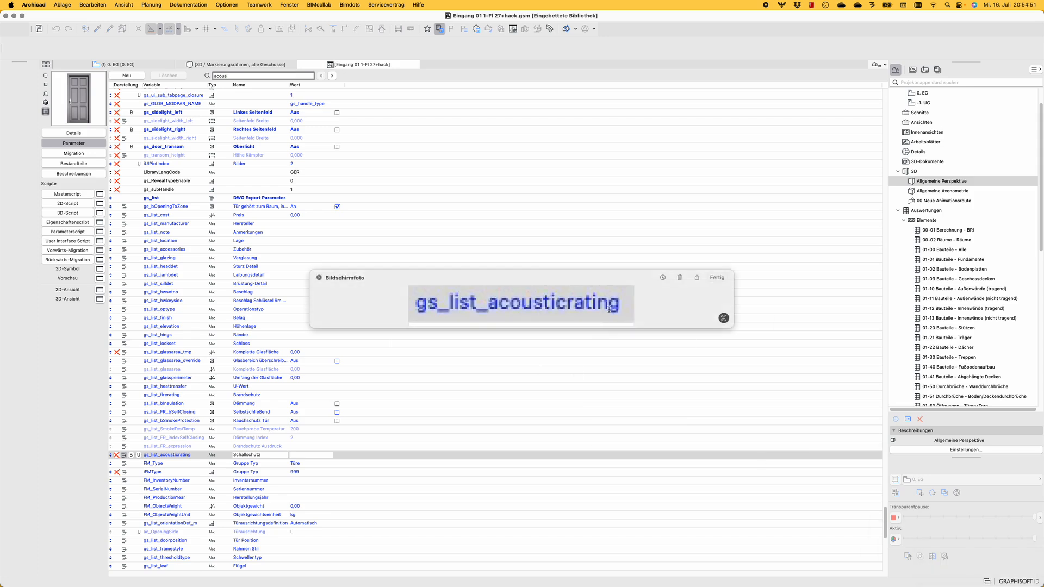
pyautogui.moveTo(611, 308); pyautogui.dragTo(412, 306)
pyautogui.press('super+c')
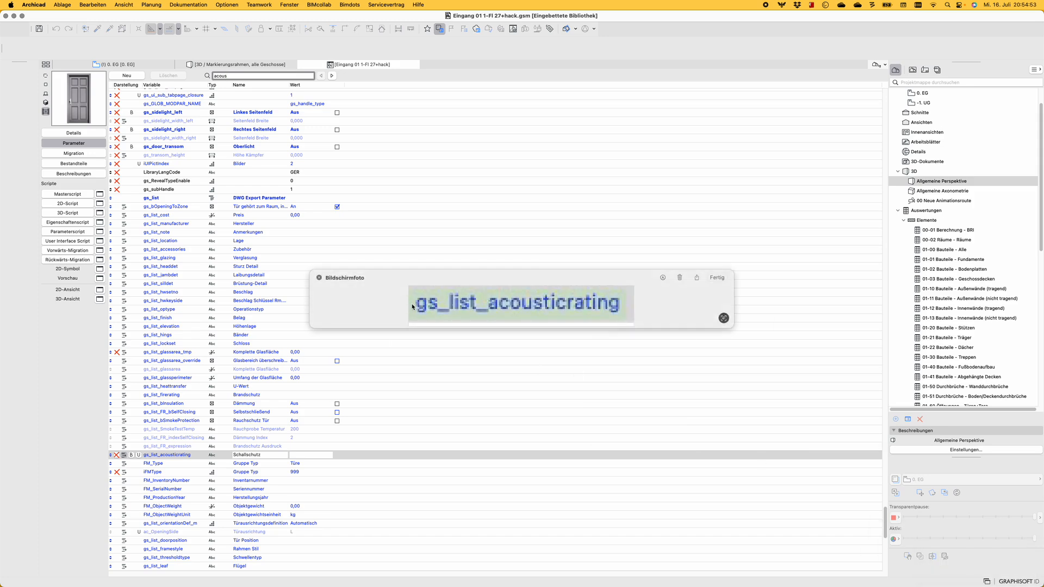
pyautogui.click(412, 307)
# Add gs_list_acousticrating as a comment directly below the gs_handle_type comment in the Masterscript
pyautogui.click(77, 194)
pyautogui.click(139, 104)
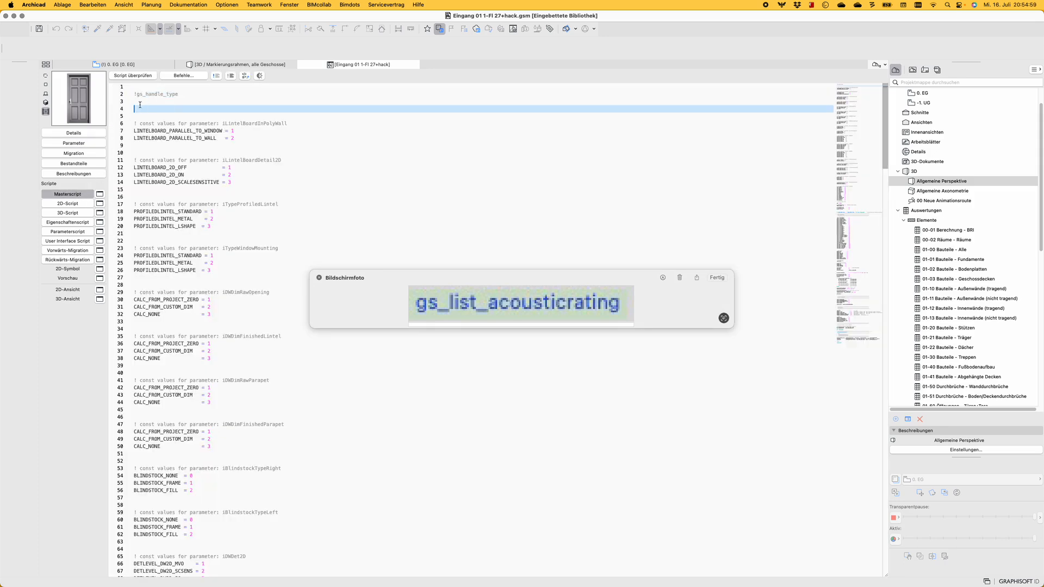
pyautogui.write('!')
pyautogui.press('super+v')
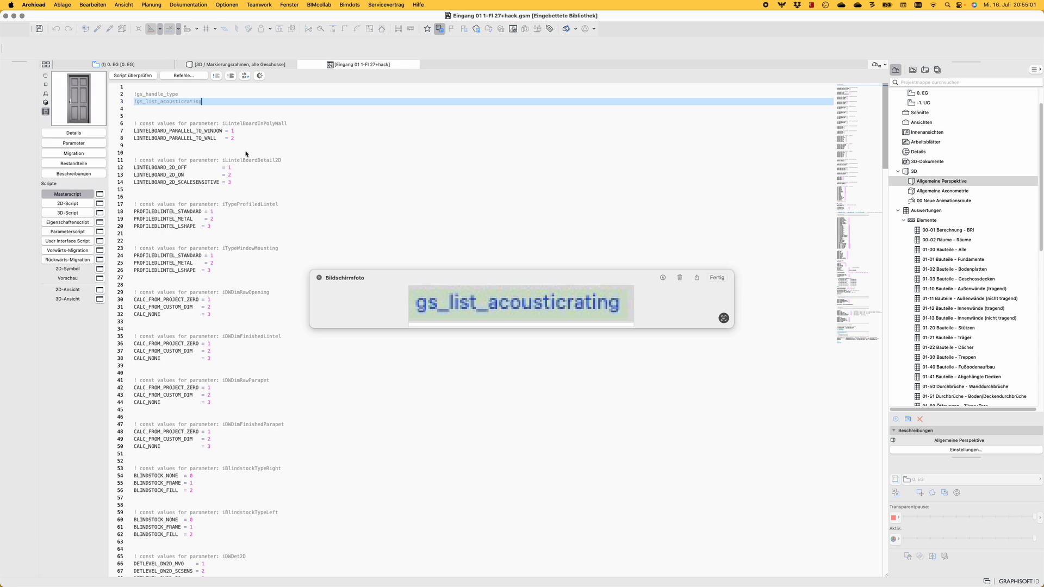
# Insert the line parameters gs_list_acousticrating="Hello World" above the two comments, with blank lines around it
pyautogui.press('Up')
pyautogui.press('Up')
pyautogui.press('Return')
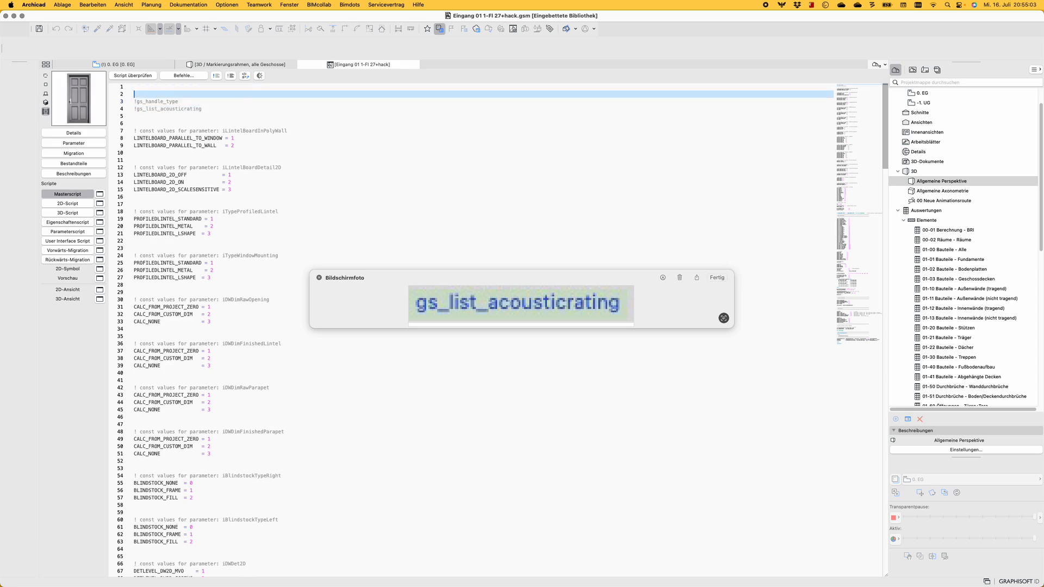
pyautogui.press('Return')
pyautogui.press('Return')
pyautogui.press('Up')
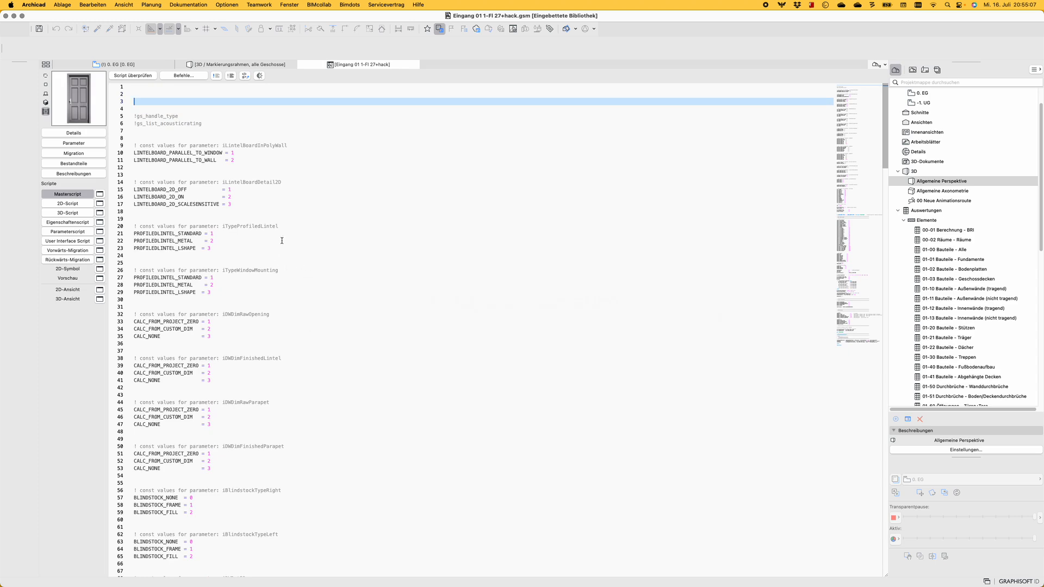
pyautogui.write('parameters')
pyautogui.press('super+v')
pyautogui.write('="Hello World')
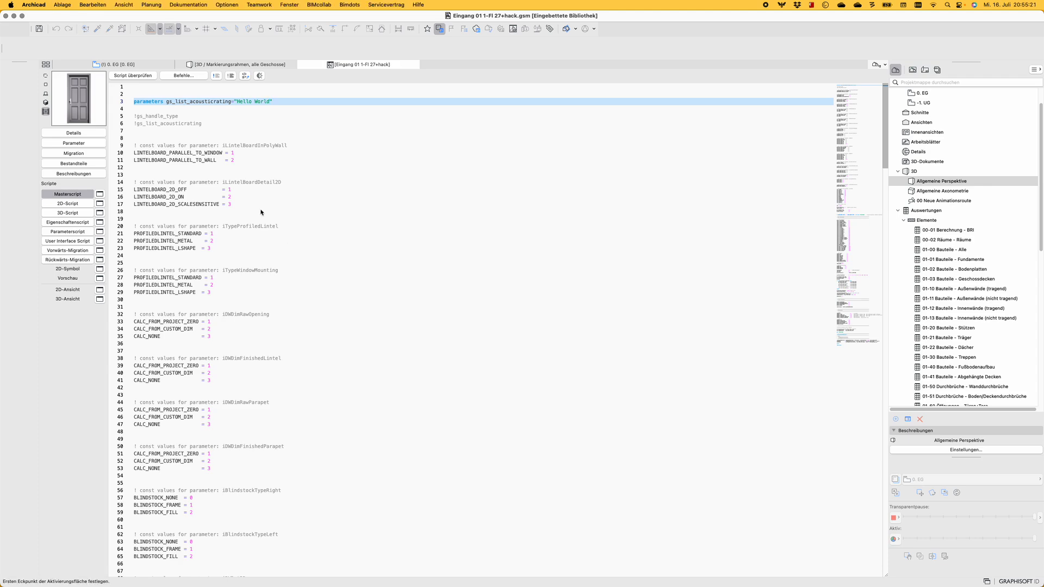
pyautogui.click(261, 103)
# Select all doors in the ground floor plan, view their shared door settings and leave them without applying
pyautogui.click(138, 61)
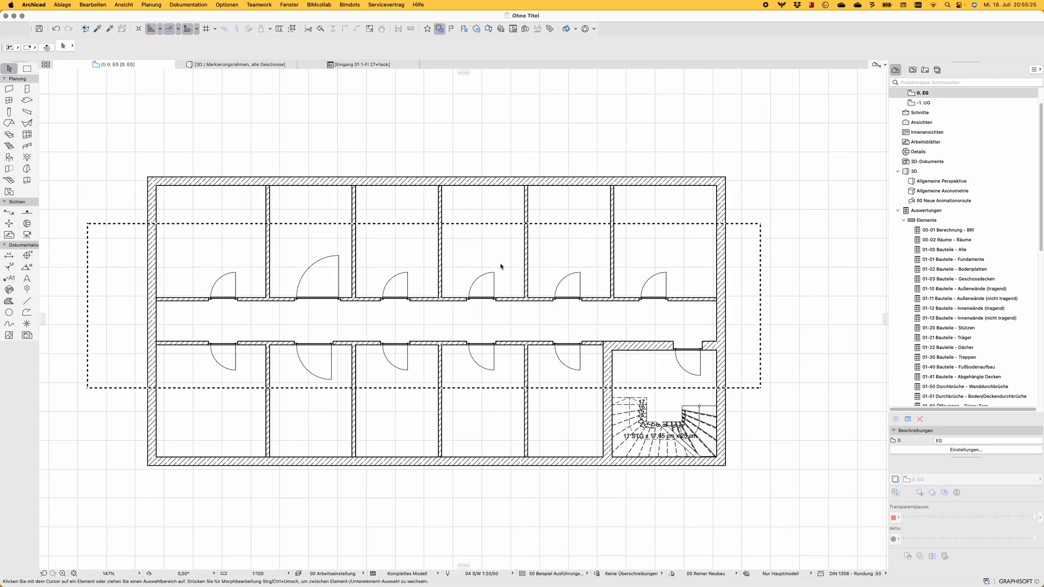
pyautogui.click(28, 91)
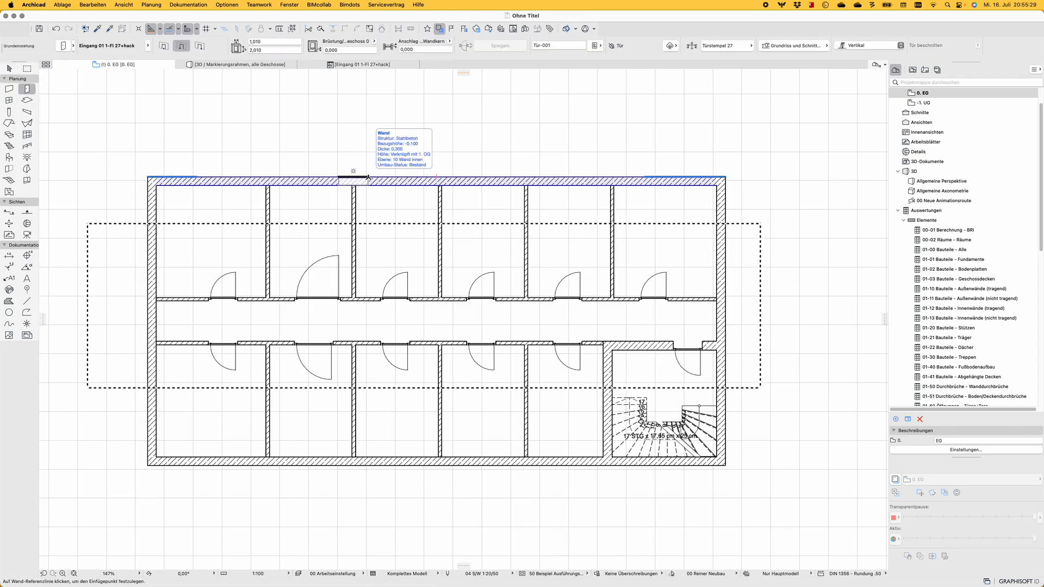
pyautogui.press('super+a')
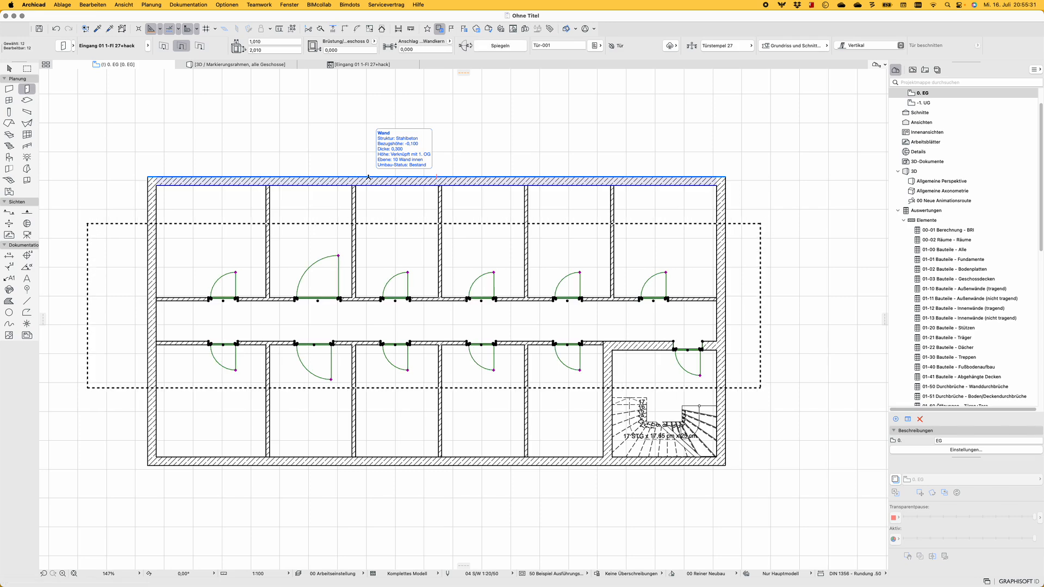
pyautogui.press('super+t')
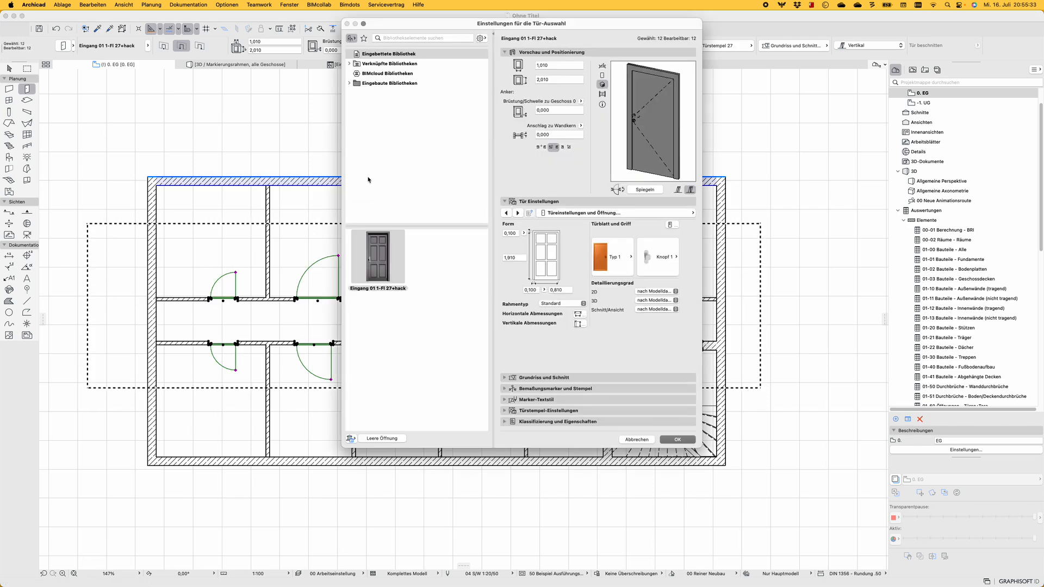
pyautogui.press('Escape')
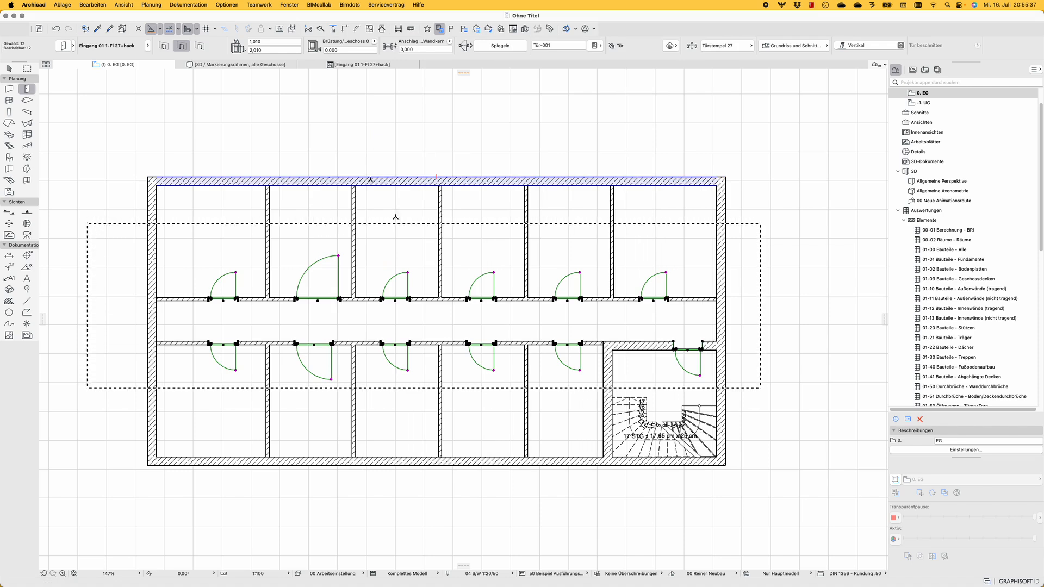
pyautogui.press('Escape')
# Check the GDL #1 property under GDL D+W, first in the door defaults and again with all doors selected
pyautogui.click(598, 46)
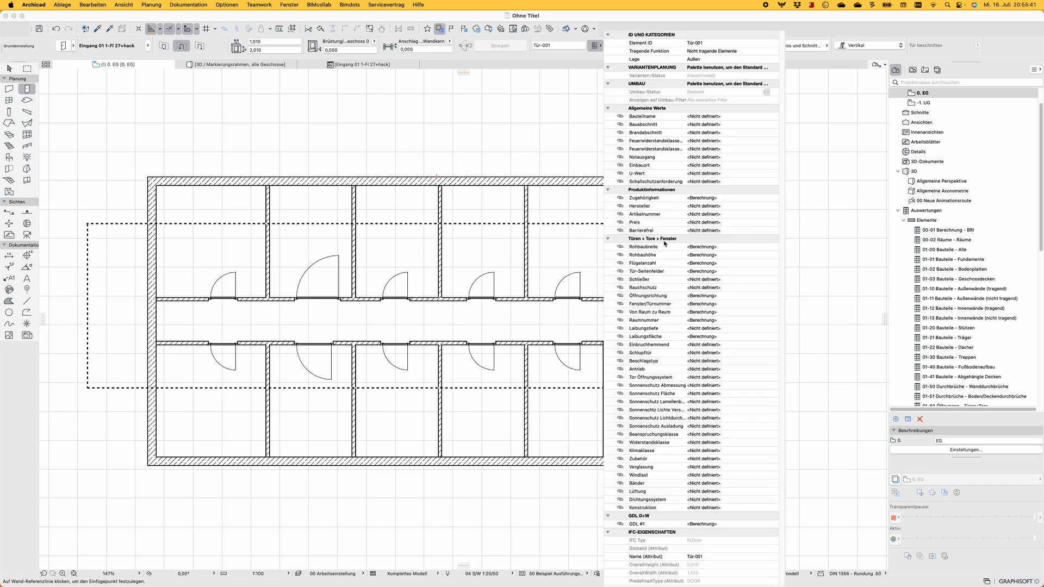
pyautogui.press('Escape')
pyautogui.press('Escape')
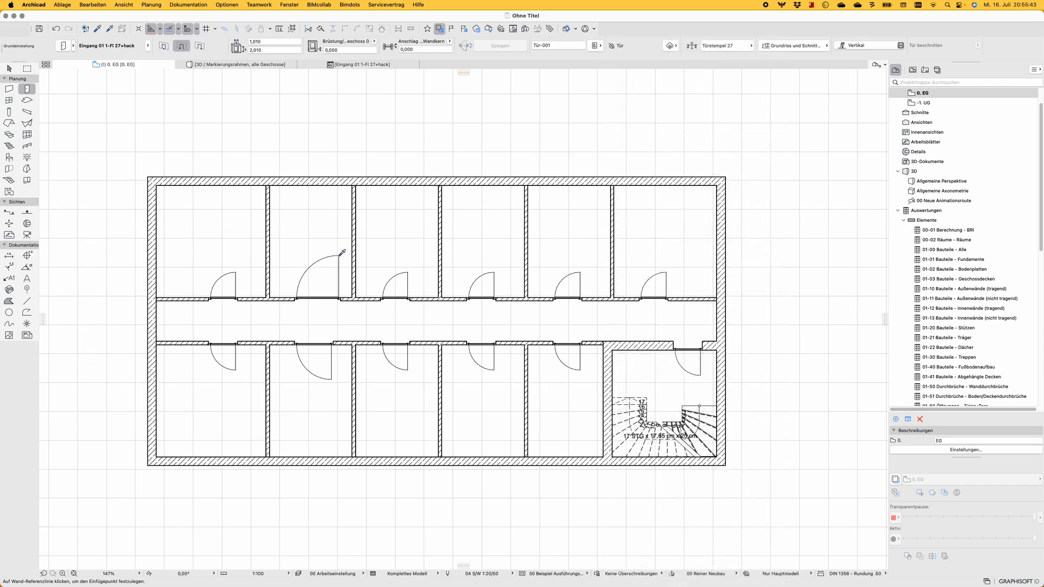
pyautogui.keyDown('alt'); pyautogui.click(340, 254); pyautogui.keyUp('alt')
pyautogui.press('super+a')
pyautogui.click(594, 46)
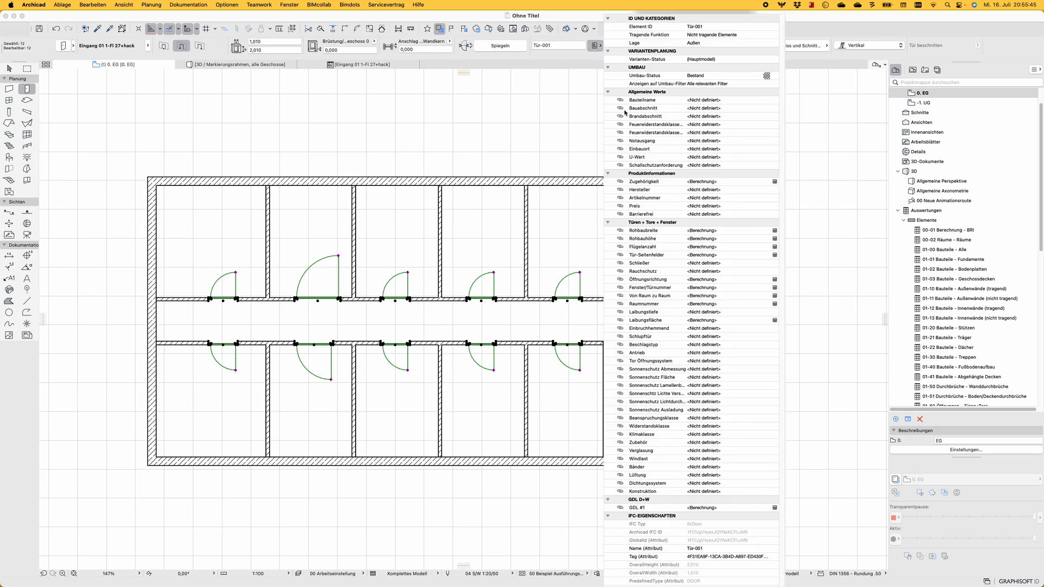
pyautogui.click(774, 508)
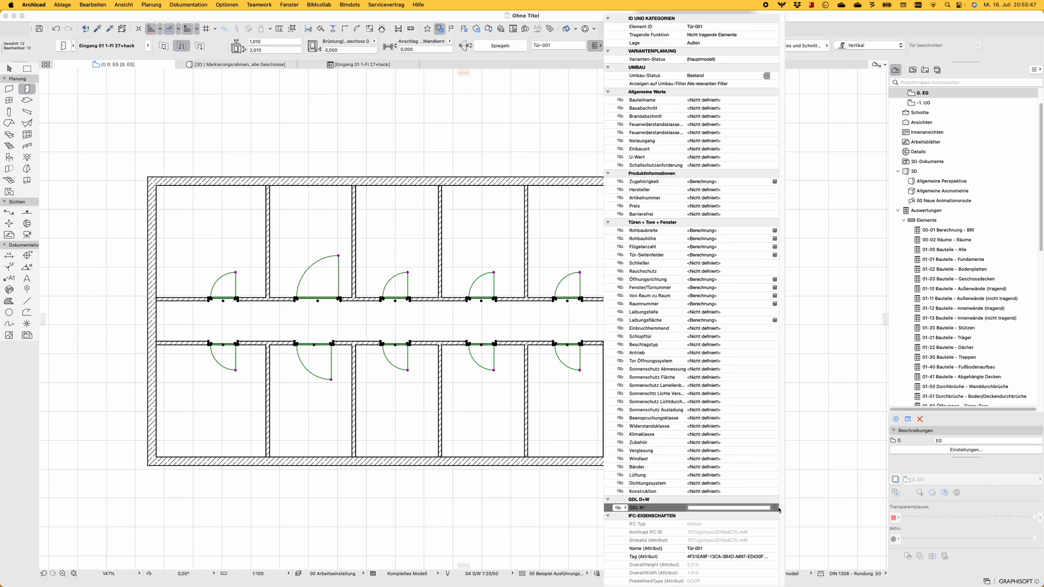
pyautogui.click(531, 351)
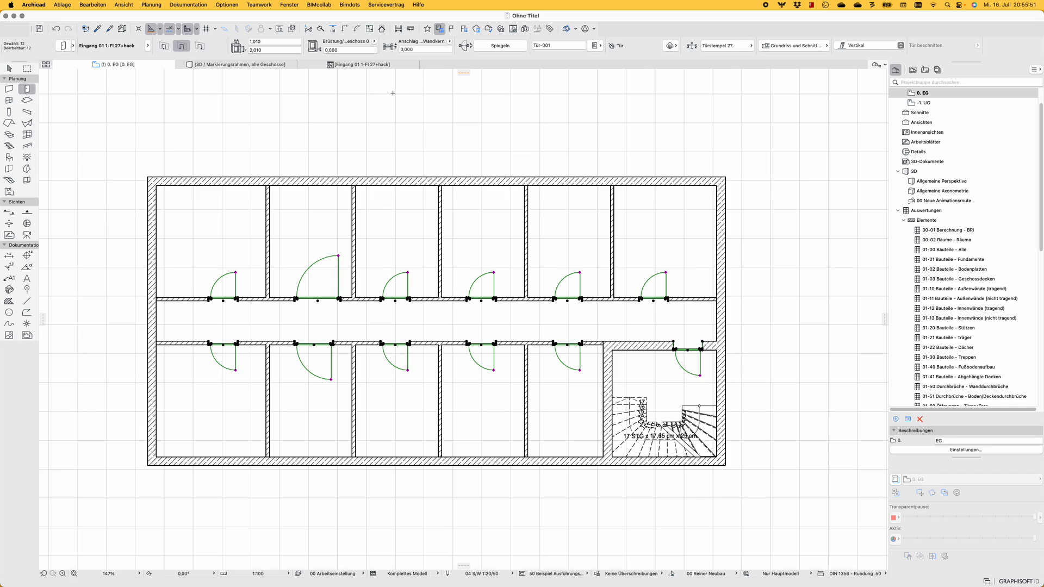
# Reapply the current settings to all selected doors and return to the door object's Masterscript
pyautogui.press('super+t')
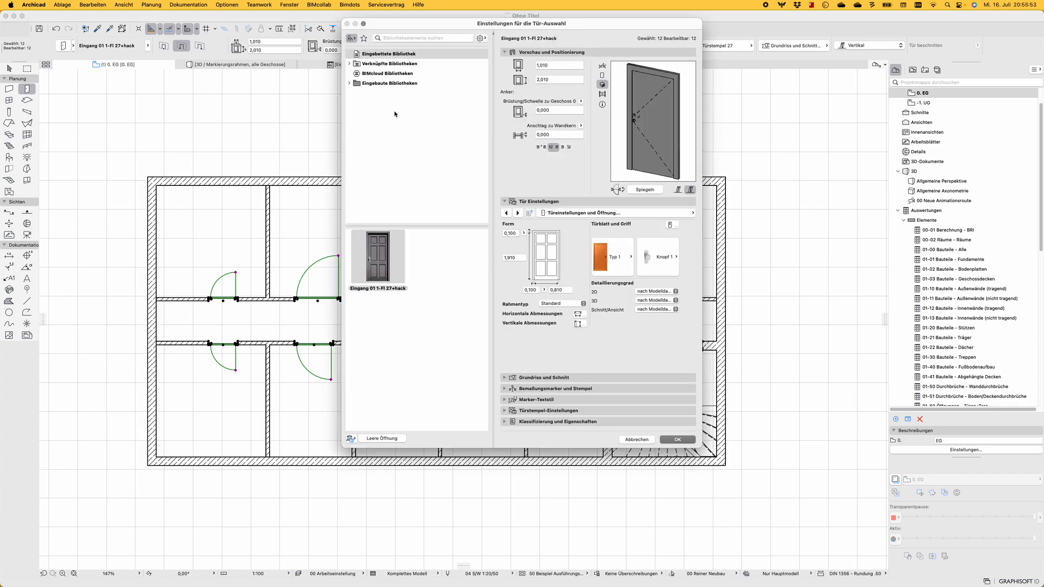
pyautogui.click(678, 440)
pyautogui.click(379, 66)
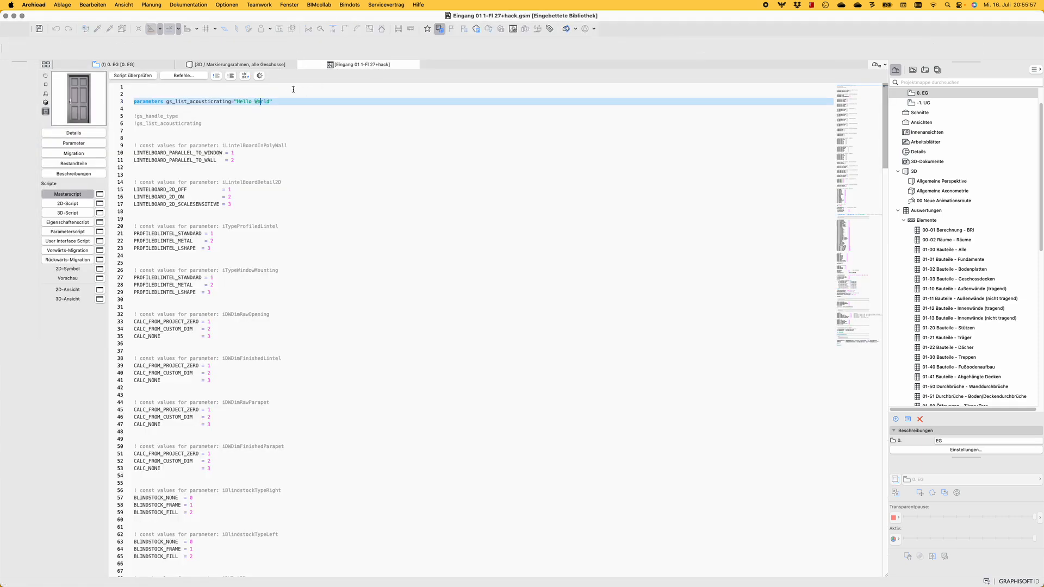
# Check the door object's Masterscript for GDL errors and dismiss the check result
pyautogui.click(279, 106)
pyautogui.click(174, 115)
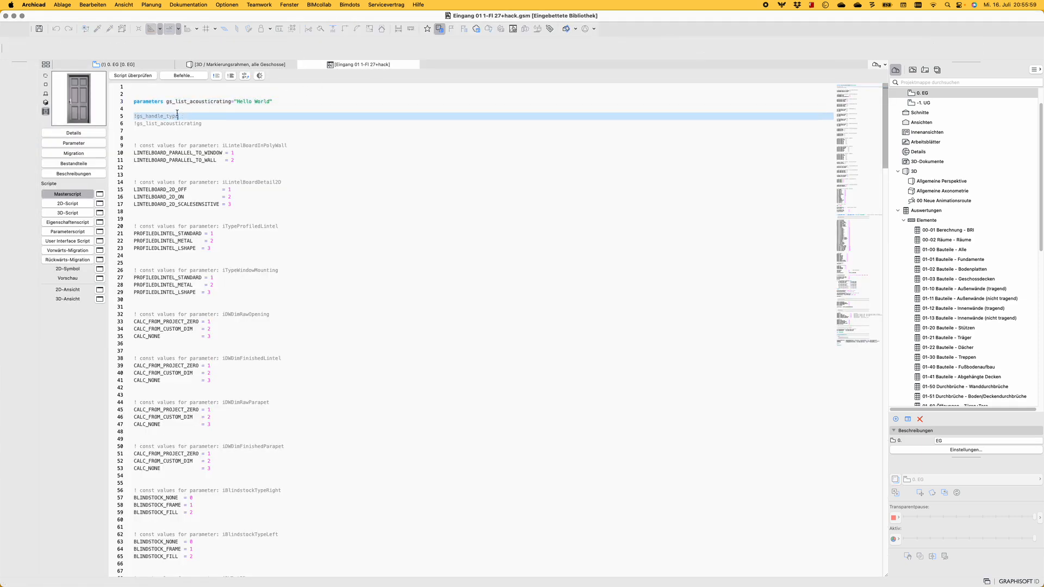
pyautogui.click(148, 78)
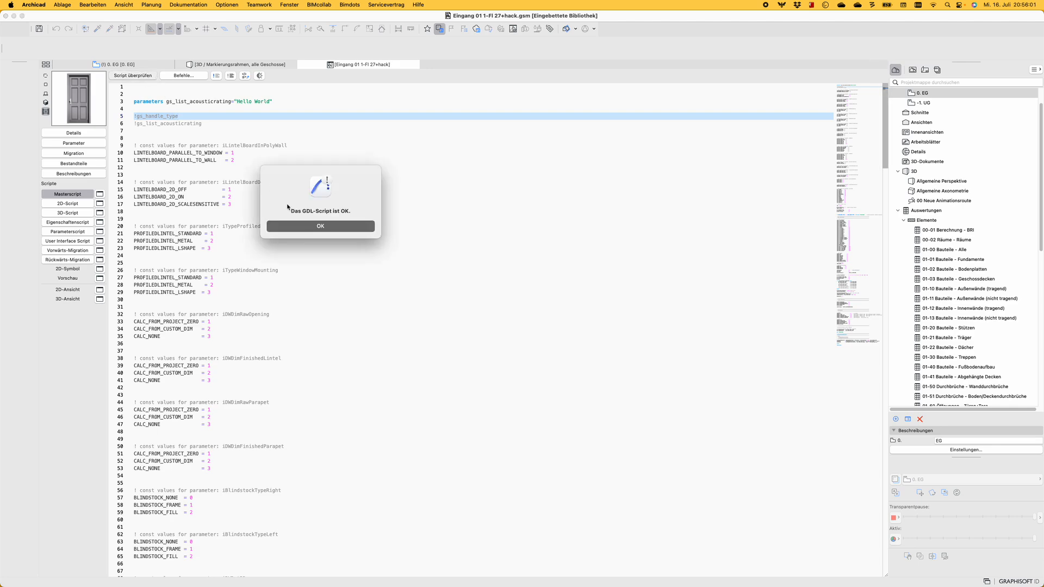
pyautogui.click(302, 226)
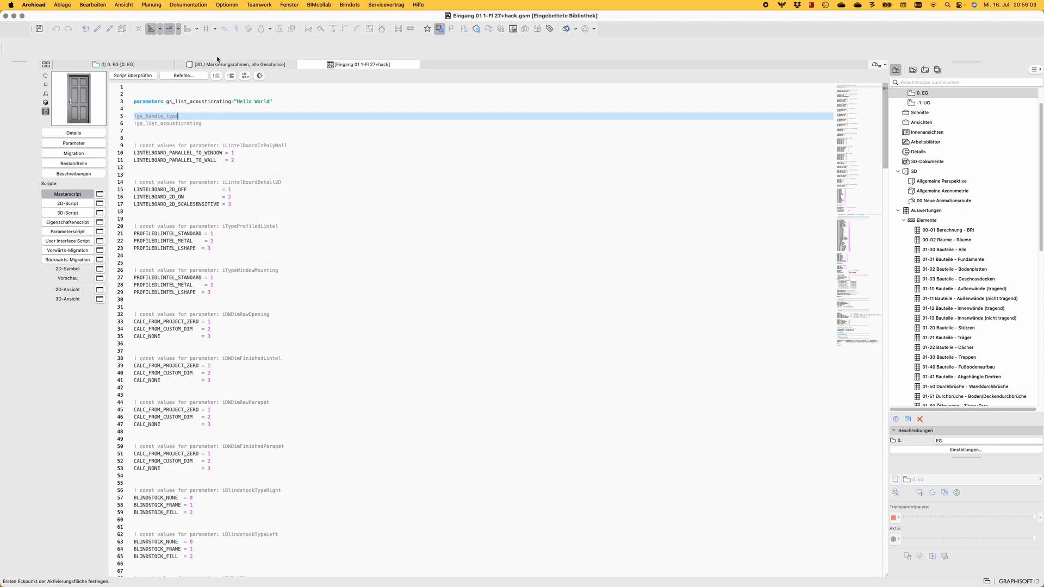
# Change the handle of all selected doors in the ground floor plan to Knopf 2
pyautogui.click(160, 65)
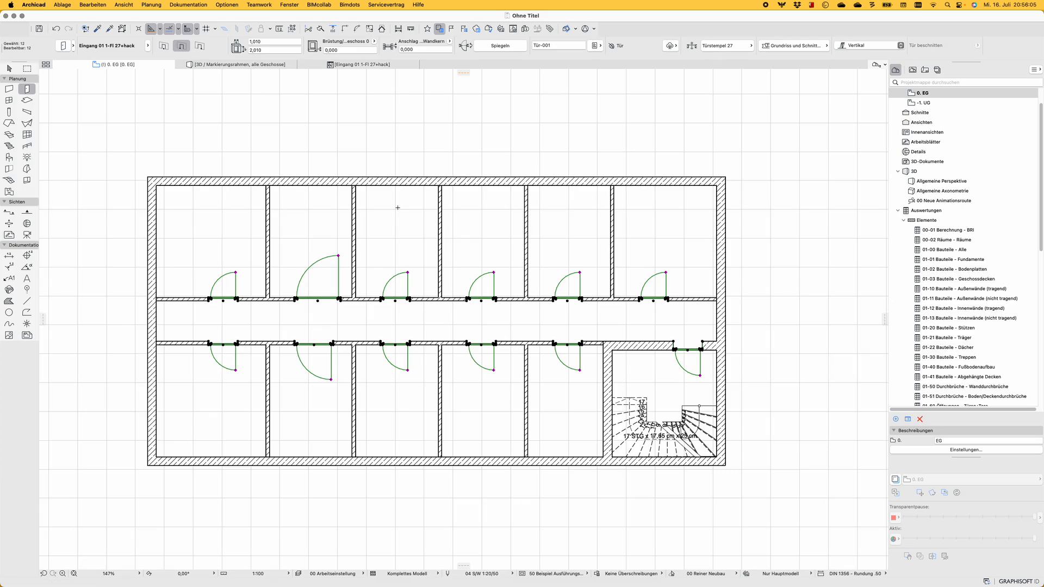
pyautogui.press('super+t')
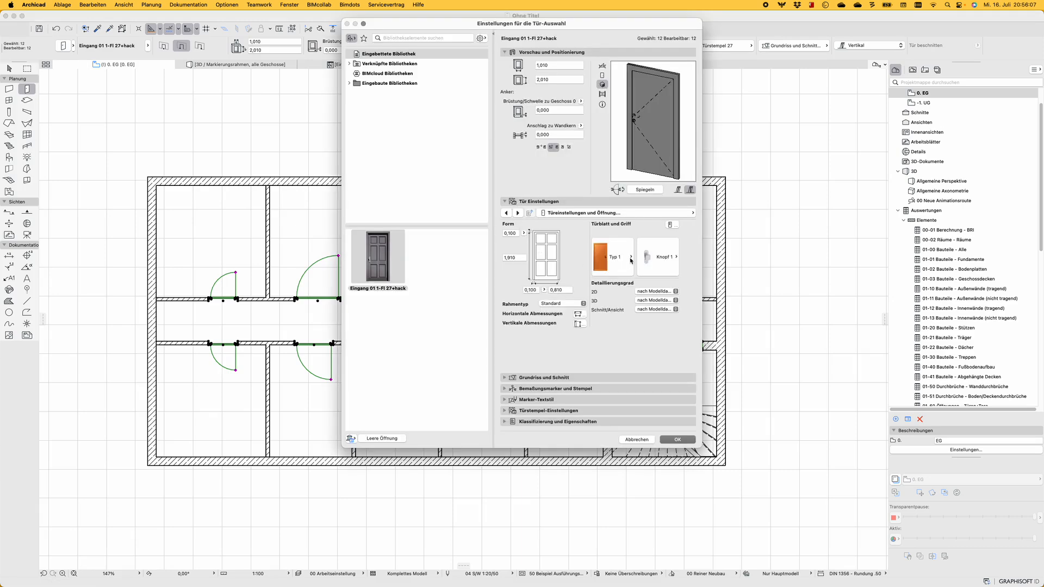
pyautogui.click(675, 258)
pyautogui.press('Escape')
pyautogui.press('Escape')
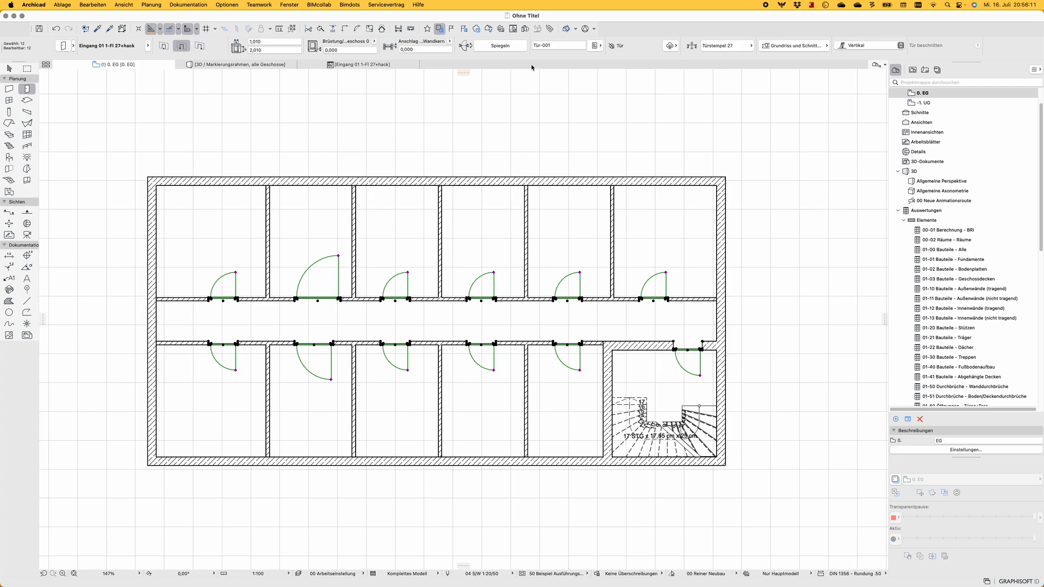
# Check the GDL #1 property under GDL D+W for the selected doors
pyautogui.click(597, 45)
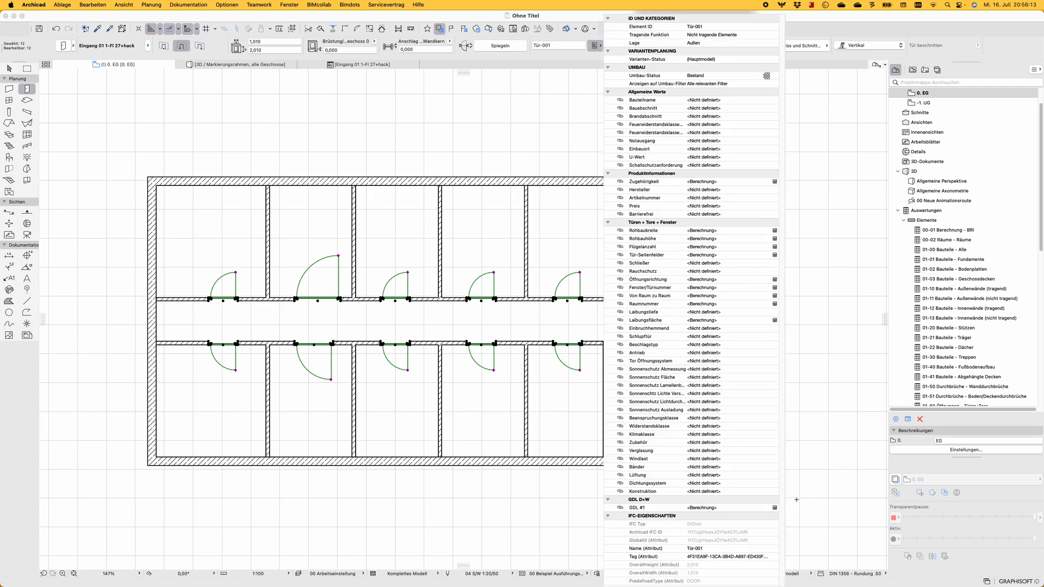
pyautogui.click(775, 509)
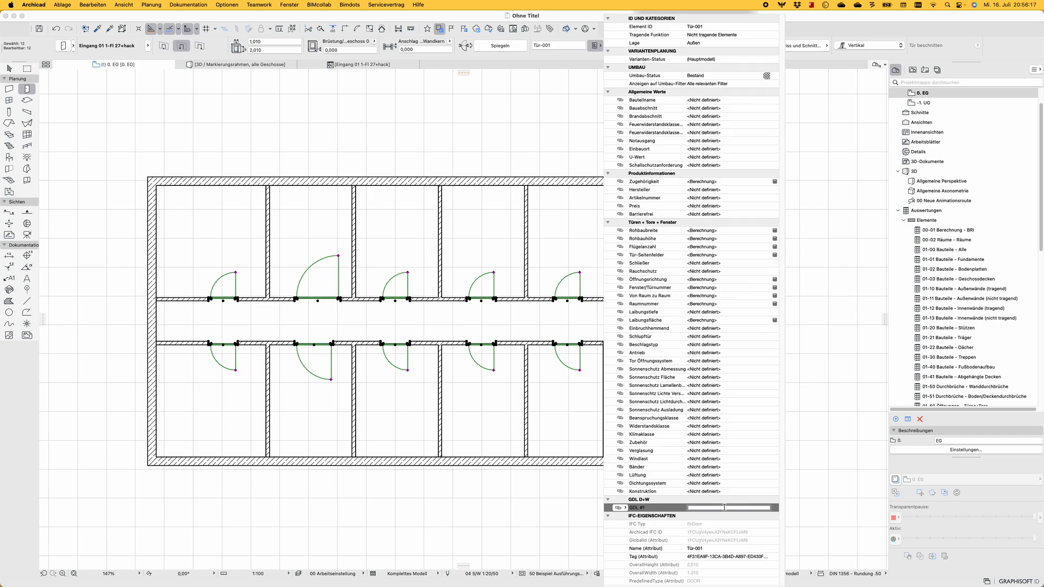
pyautogui.click(530, 332)
# Enter "Hello World" as Schallschutz in the DWG Export Parameter settings of all selected doors and apply it
pyautogui.press('super+t')
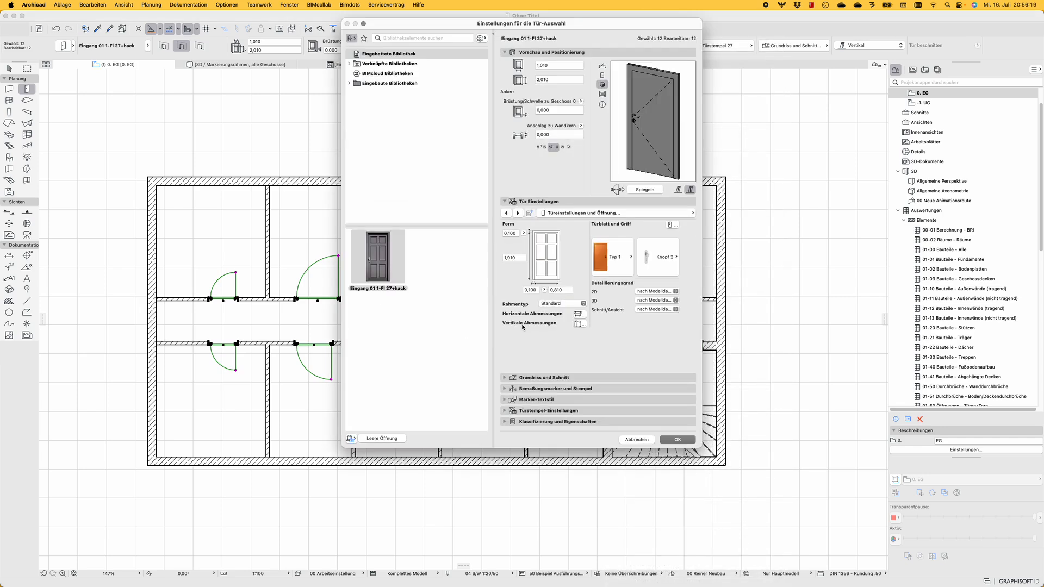
pyautogui.click(678, 214)
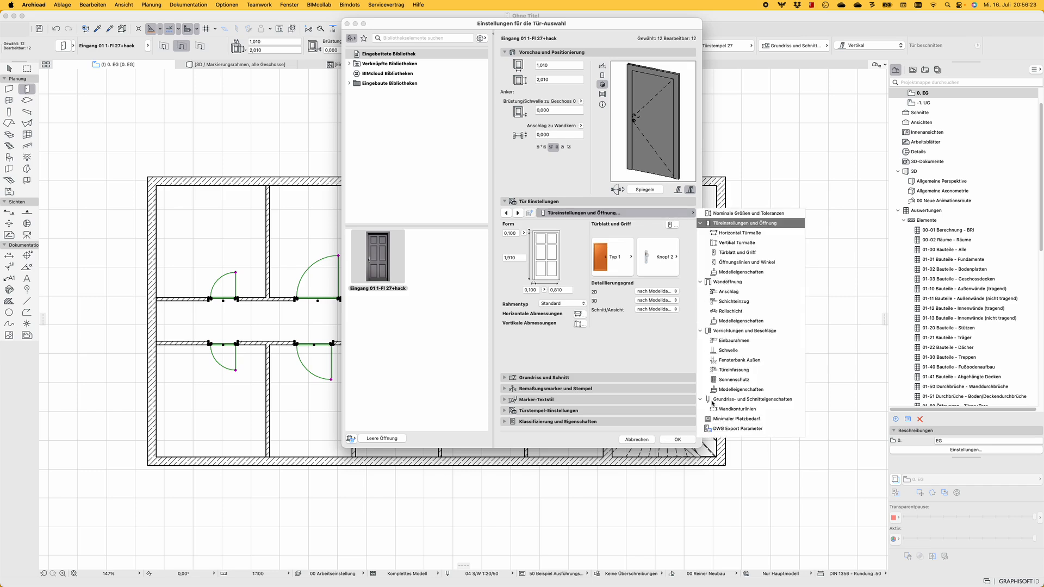
pyautogui.click(721, 430)
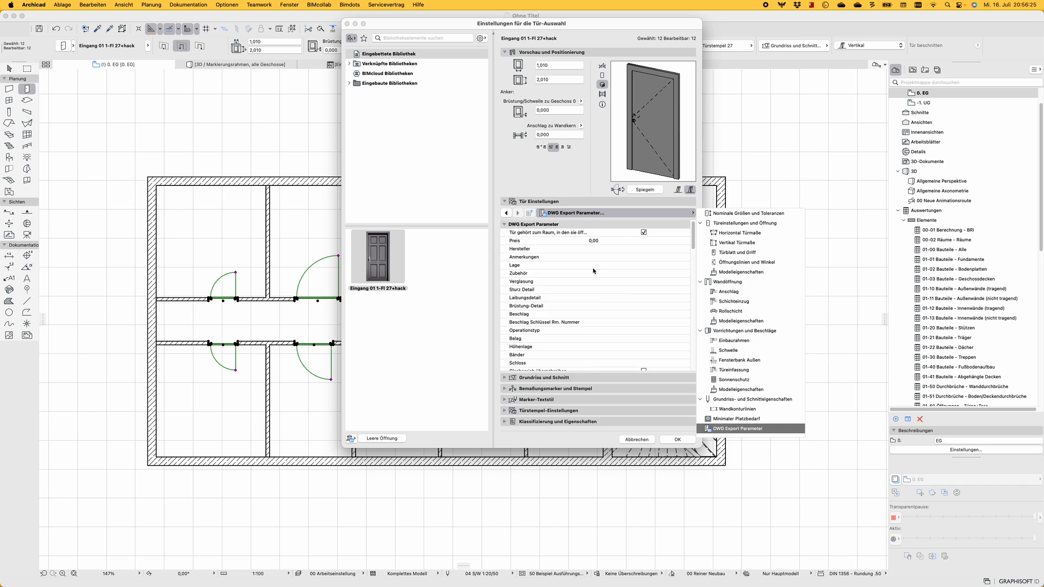
pyautogui.scroll(-2, 593, 295)
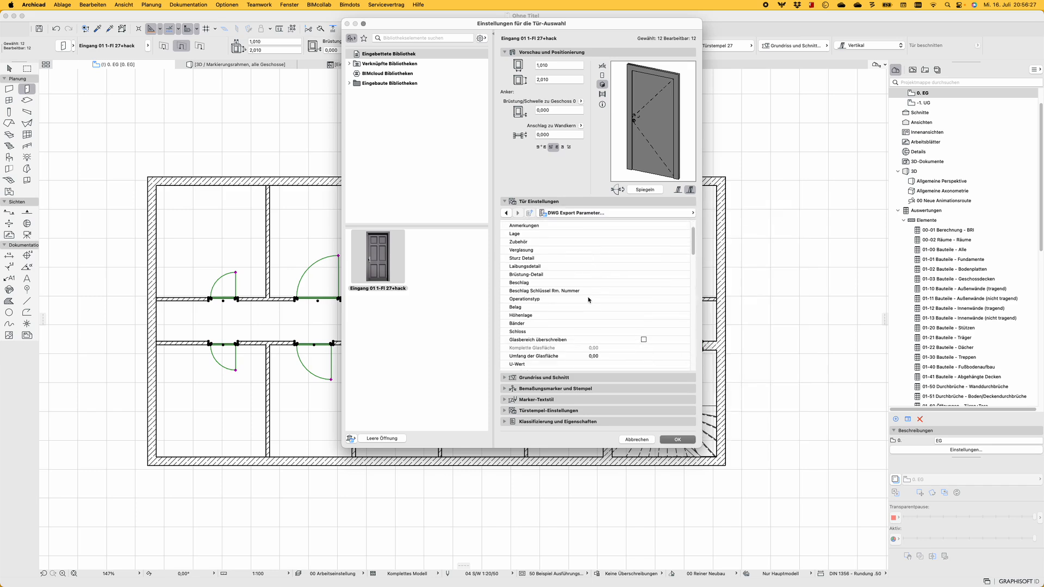
pyautogui.scroll(-3, 590, 294)
pyautogui.scroll(-1, 577, 288)
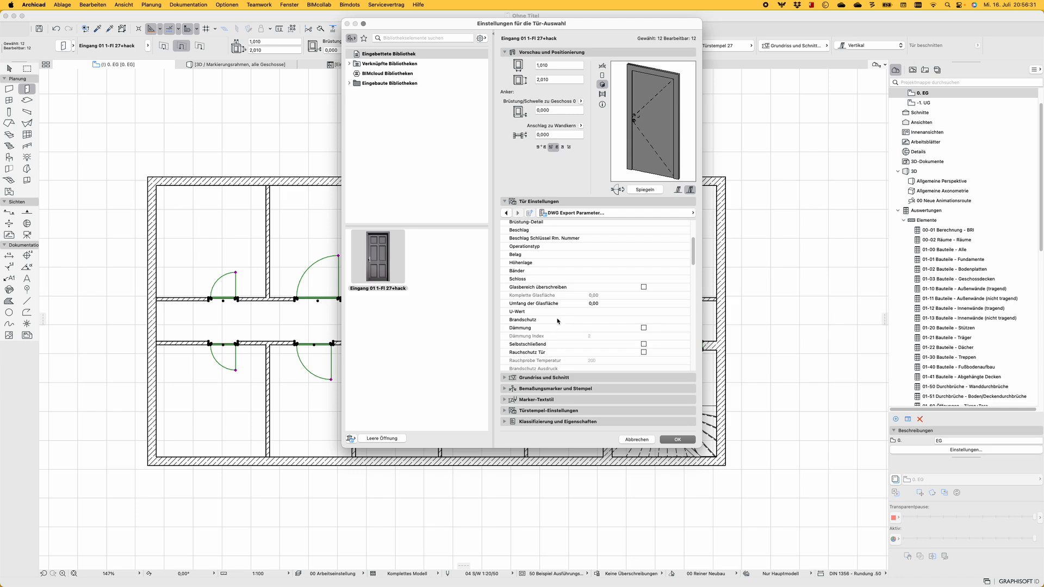
pyautogui.scroll(-2, 555, 327)
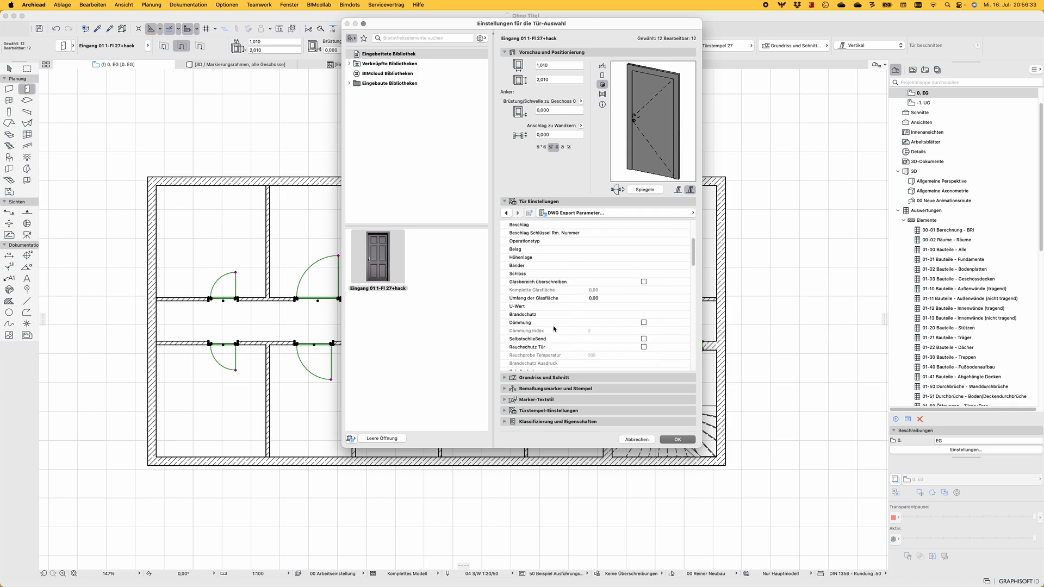
pyautogui.scroll(-1, 555, 329)
pyautogui.click(603, 351)
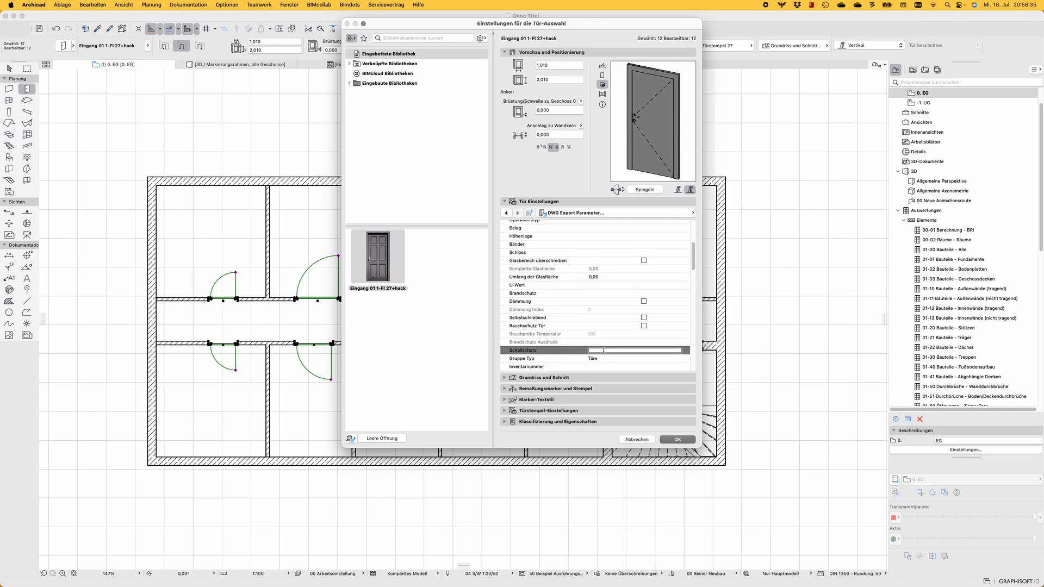
pyautogui.write('Hello World')
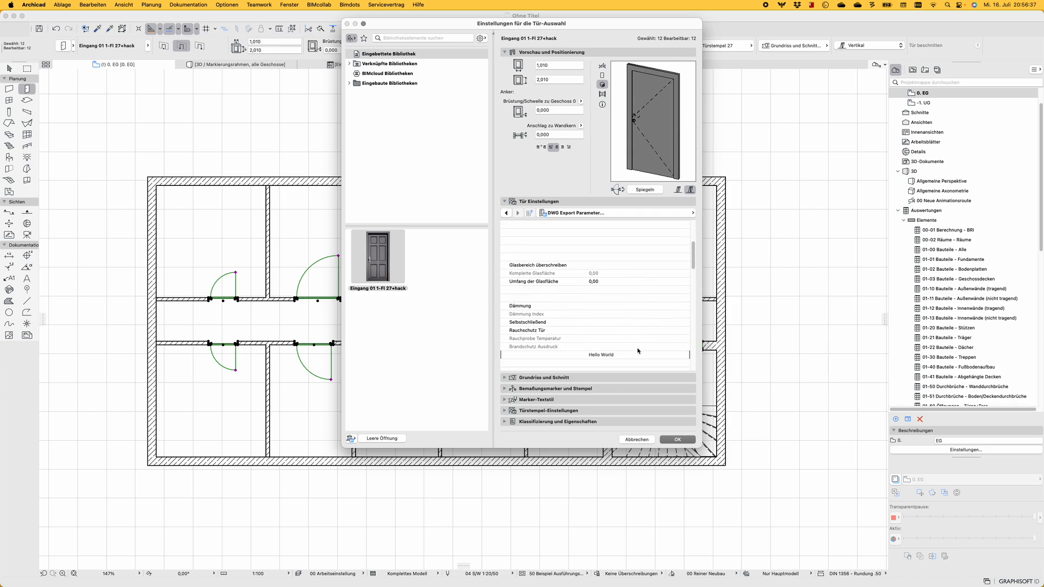
pyautogui.moveTo(622, 354); pyautogui.dragTo(579, 358)
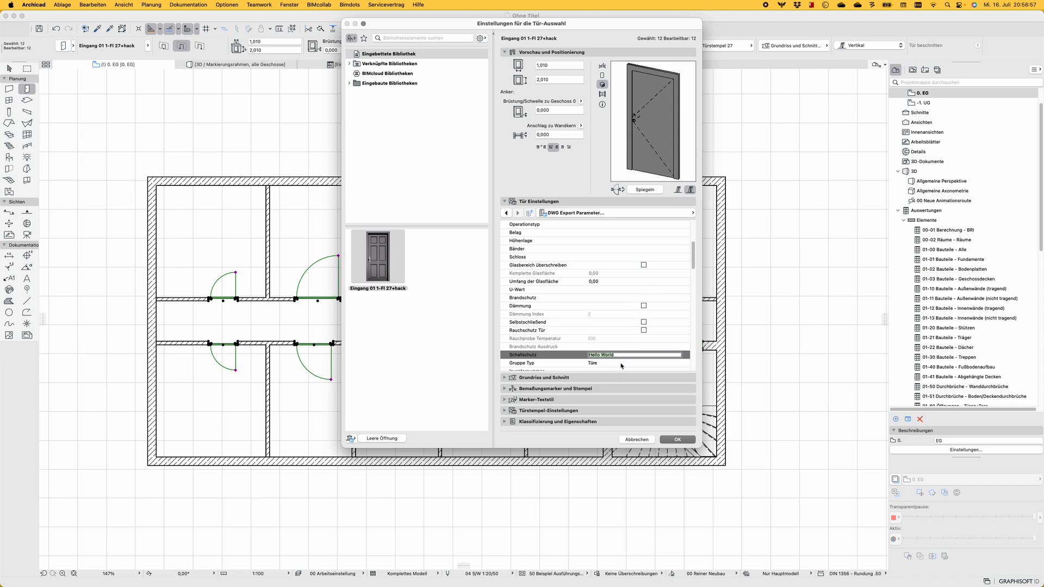
pyautogui.click(678, 440)
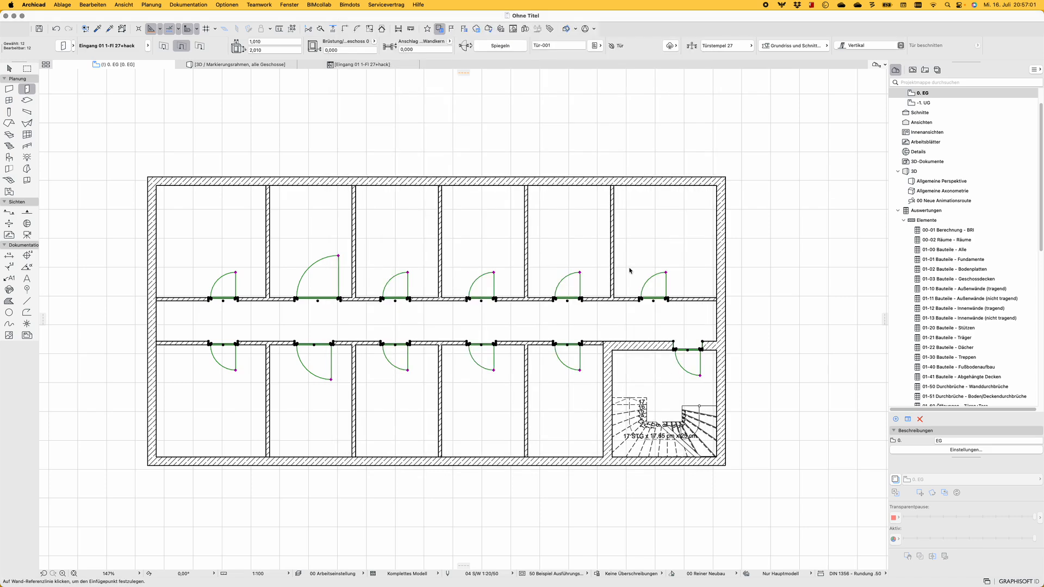
# Recheck the selected doors' GDL #1 property with the Schallschutz entry applied
pyautogui.click(594, 45)
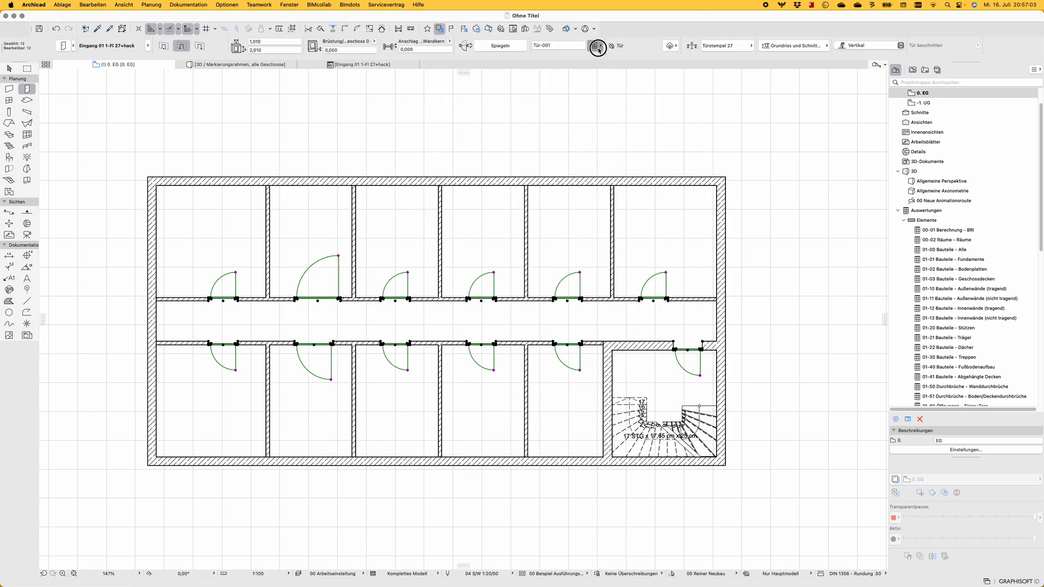
pyautogui.click(775, 508)
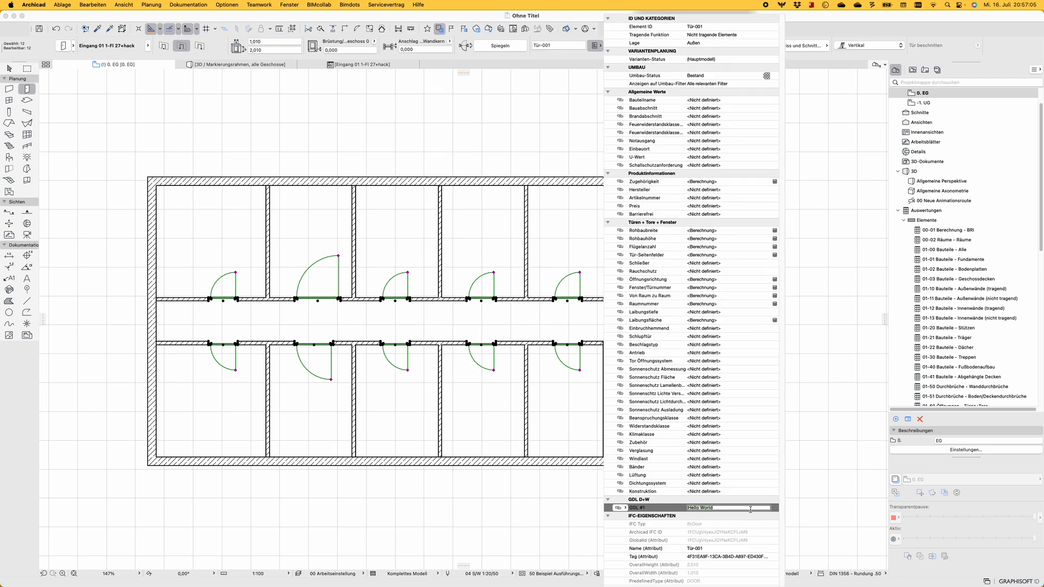
pyautogui.click(723, 509)
pyautogui.press('Return')
# Replace "Hello World" in the Masterscript's parameters line with gs_handle_type and save the door object
pyautogui.click(363, 64)
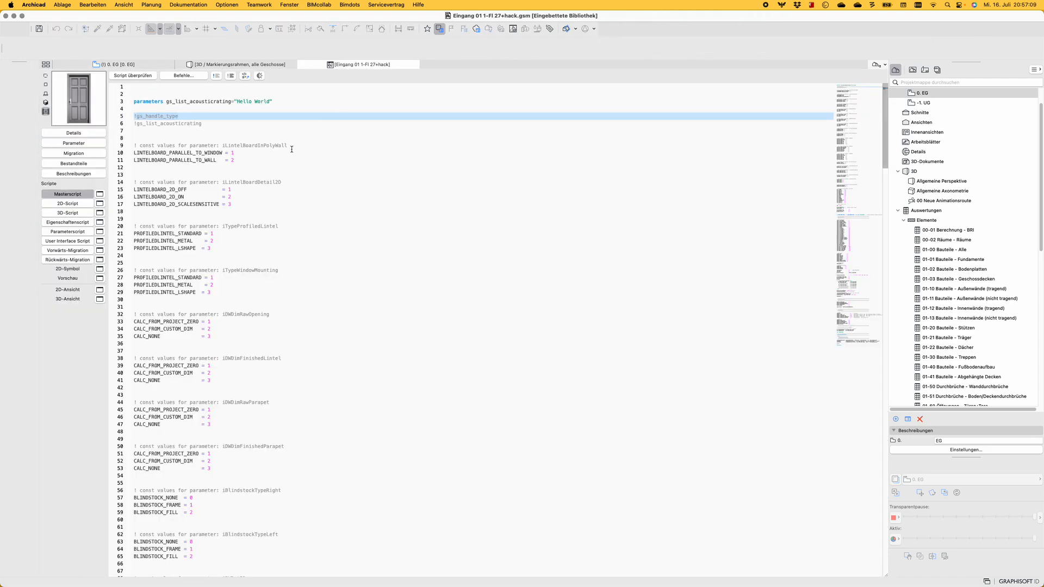
pyautogui.click(291, 150)
pyautogui.doubleClick(173, 116)
pyautogui.press('super+c')
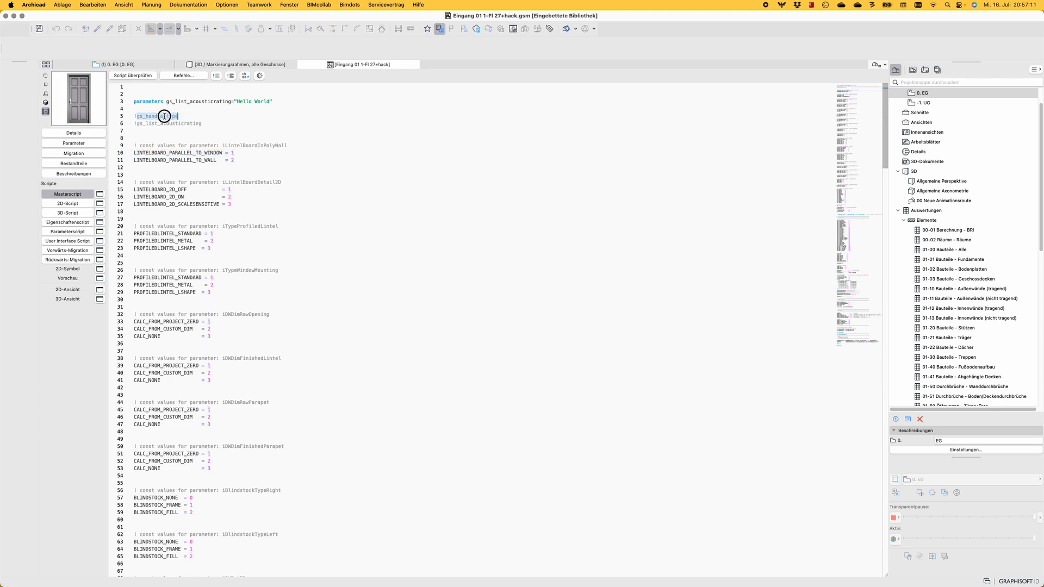
pyautogui.moveTo(273, 104); pyautogui.dragTo(234, 104)
pyautogui.press('super+v')
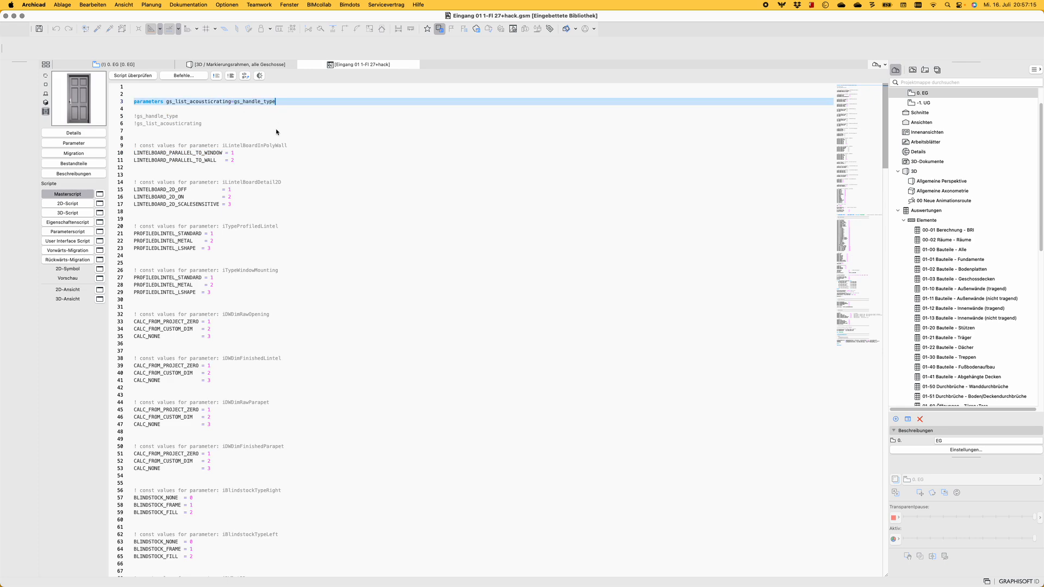
pyautogui.click(271, 124)
pyautogui.press('super+s')
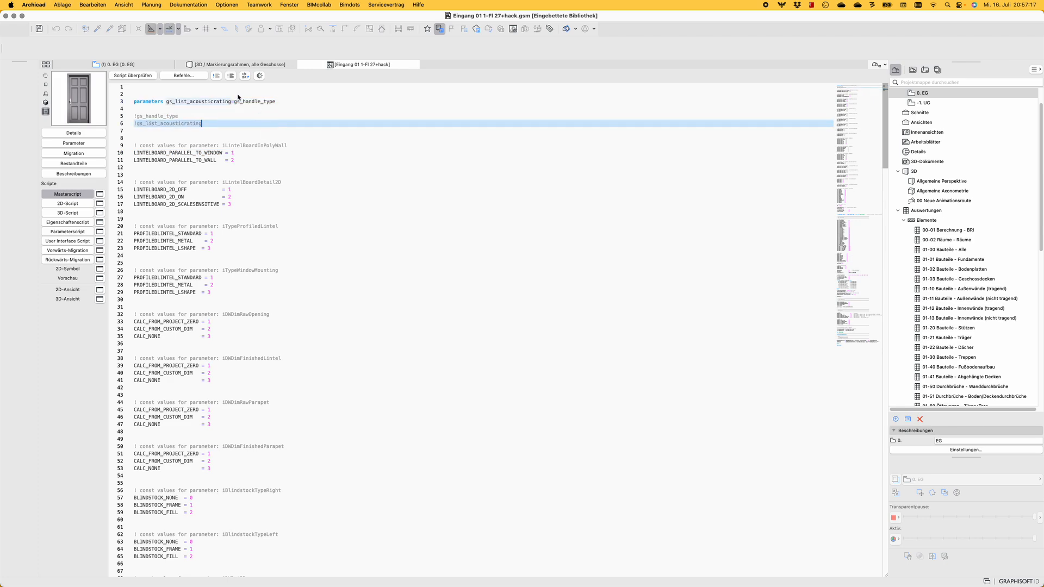
# Reapply the settings to all selected doors, check their GDL #1 property and deselect them
pyautogui.click(142, 65)
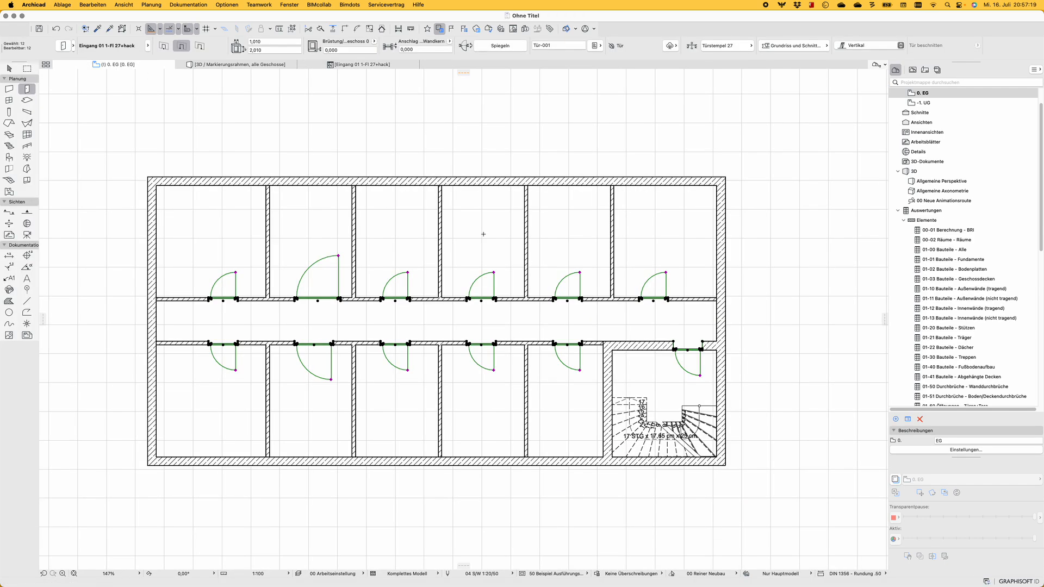
pyautogui.press('super+t')
pyautogui.press('Return')
pyautogui.click(595, 45)
pyautogui.click(775, 508)
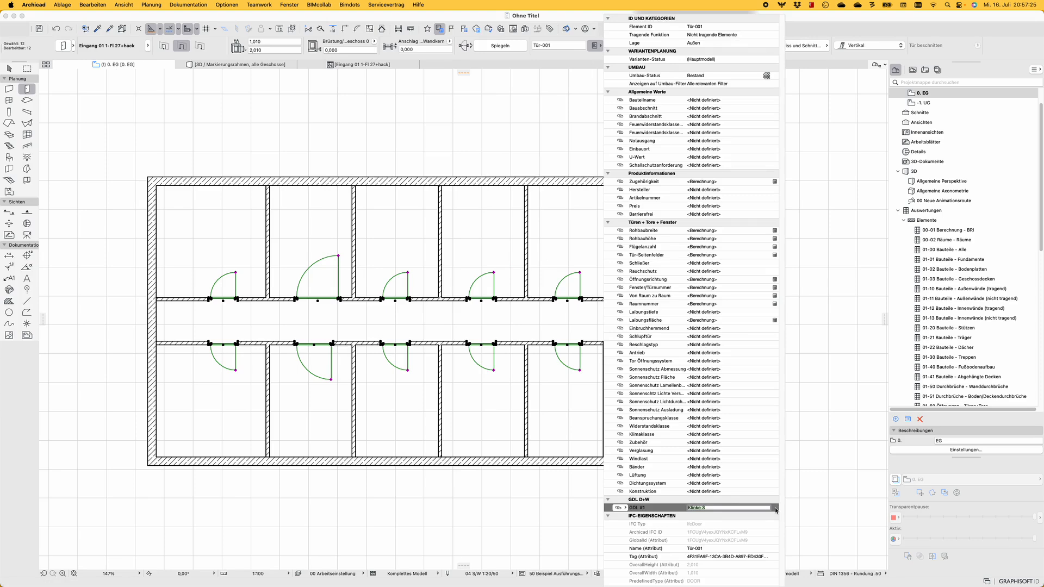
pyautogui.click(494, 298)
pyautogui.press('Escape')
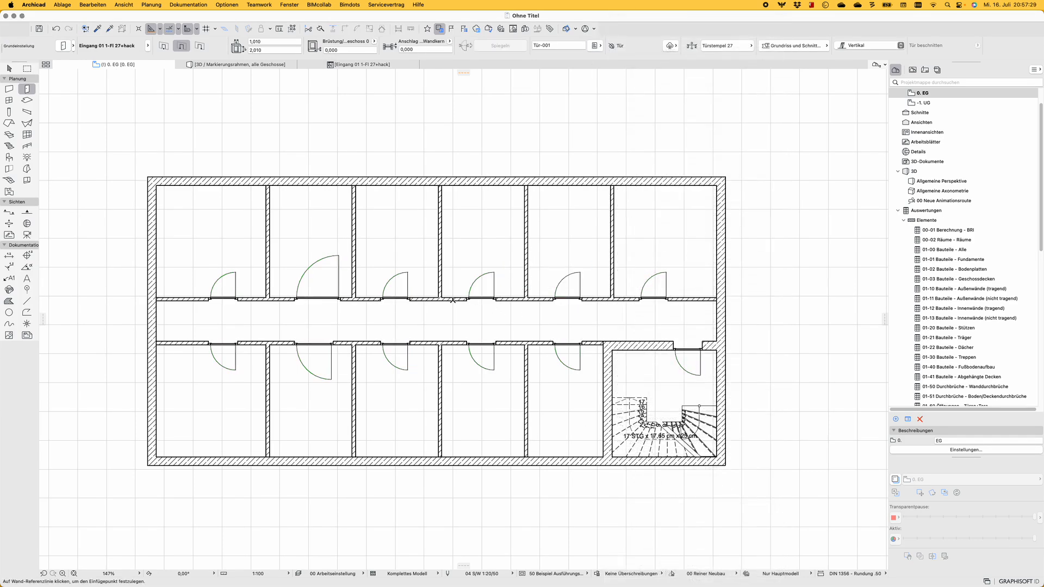
# Select the third door in the upper row and open the Türblatt und Griff page of its settings
pyautogui.click(396, 294)
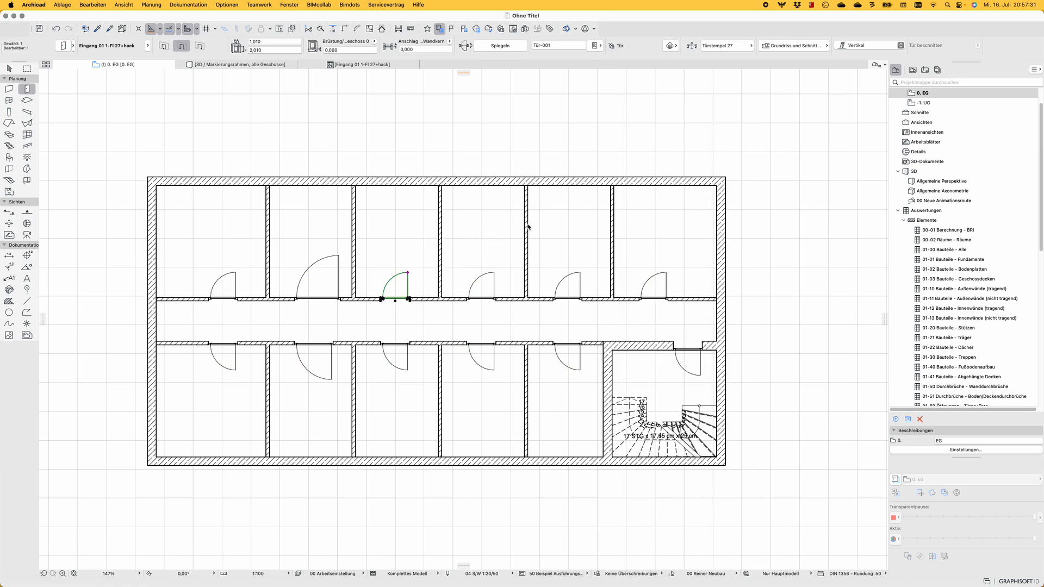
pyautogui.press('super+t')
pyautogui.click(601, 213)
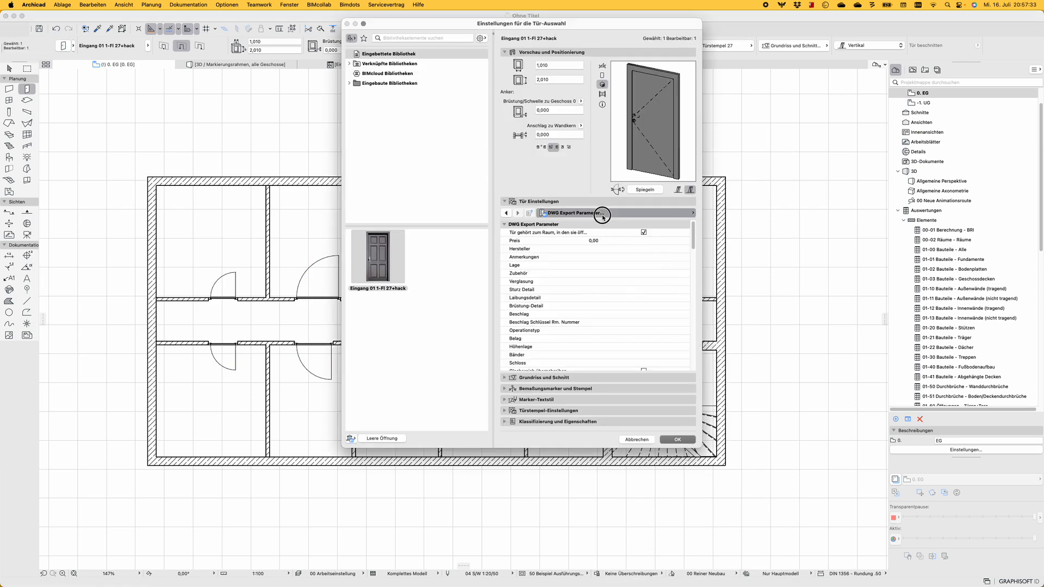
pyautogui.click(725, 216)
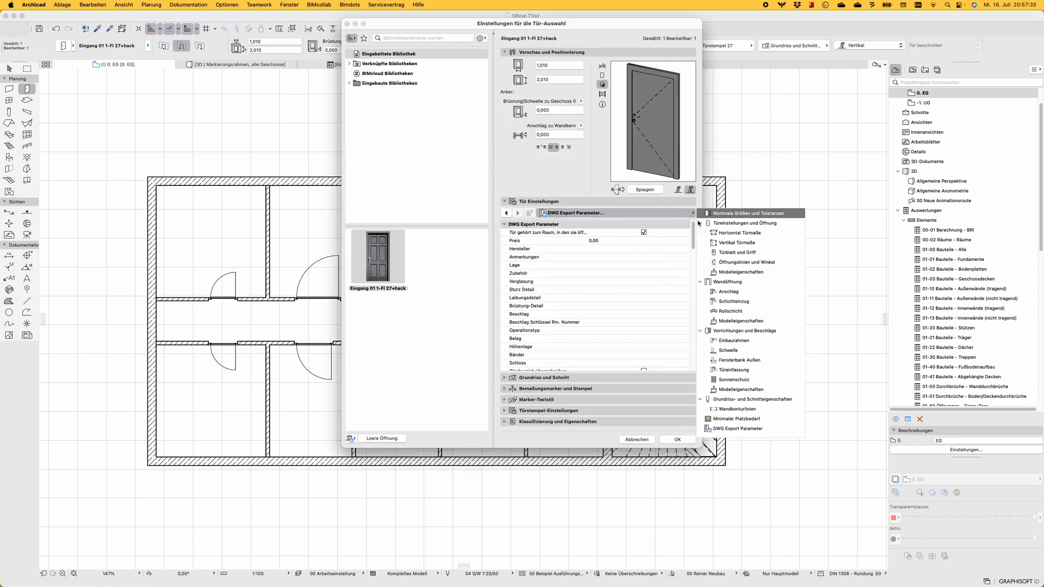
pyautogui.click(520, 215)
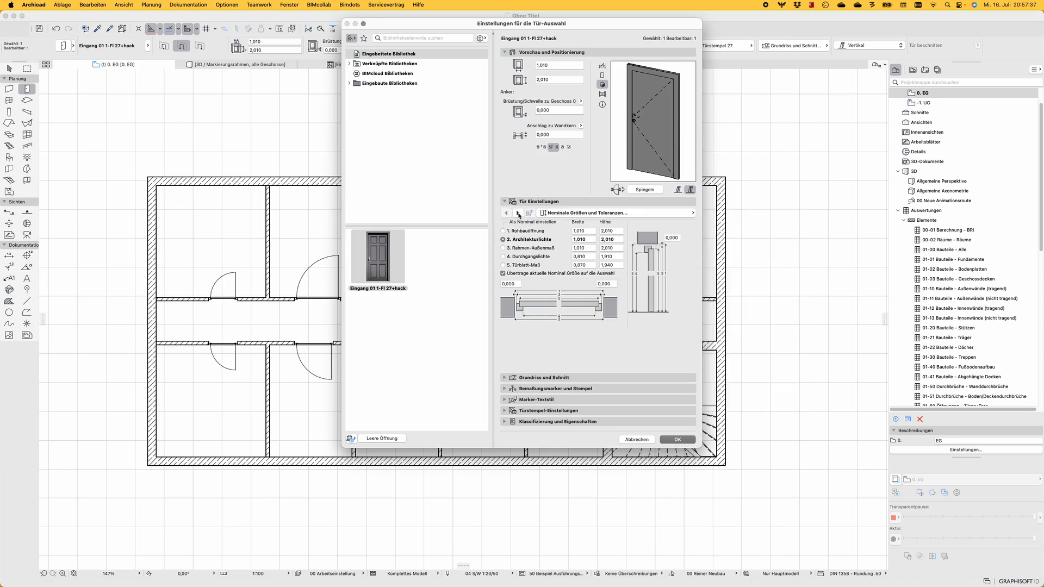
pyautogui.click(519, 213)
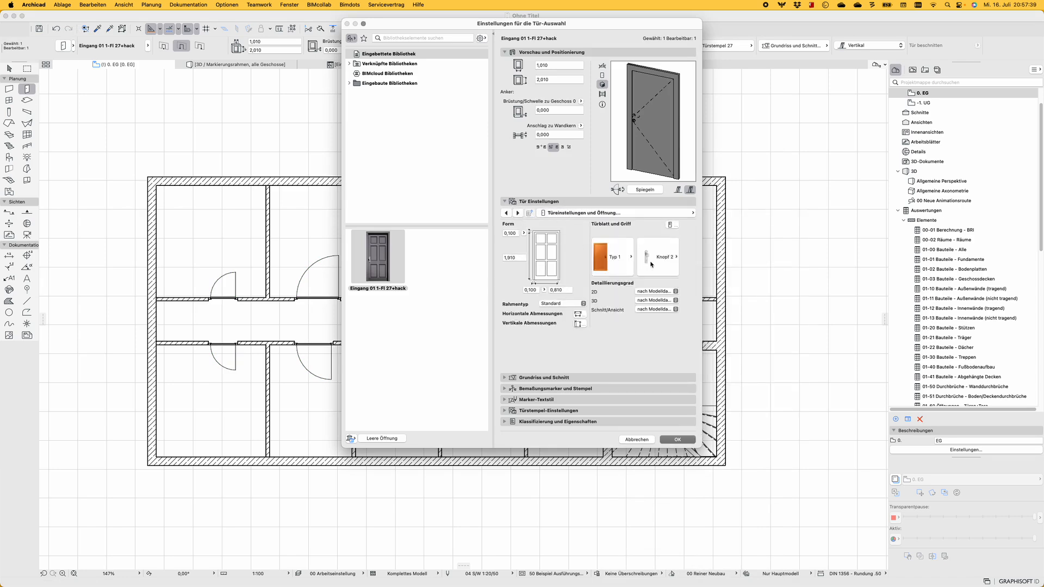
pyautogui.click(669, 225)
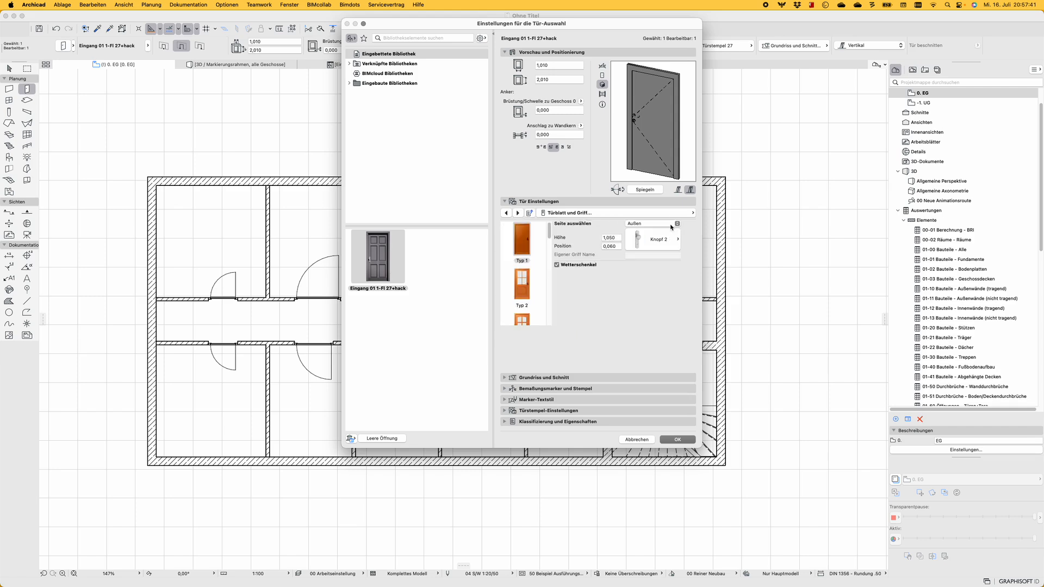
# Set the inside (Innen) handle of the third upper-row door to Knopf 9, apply the settings and deselect the door
pyautogui.click(666, 224)
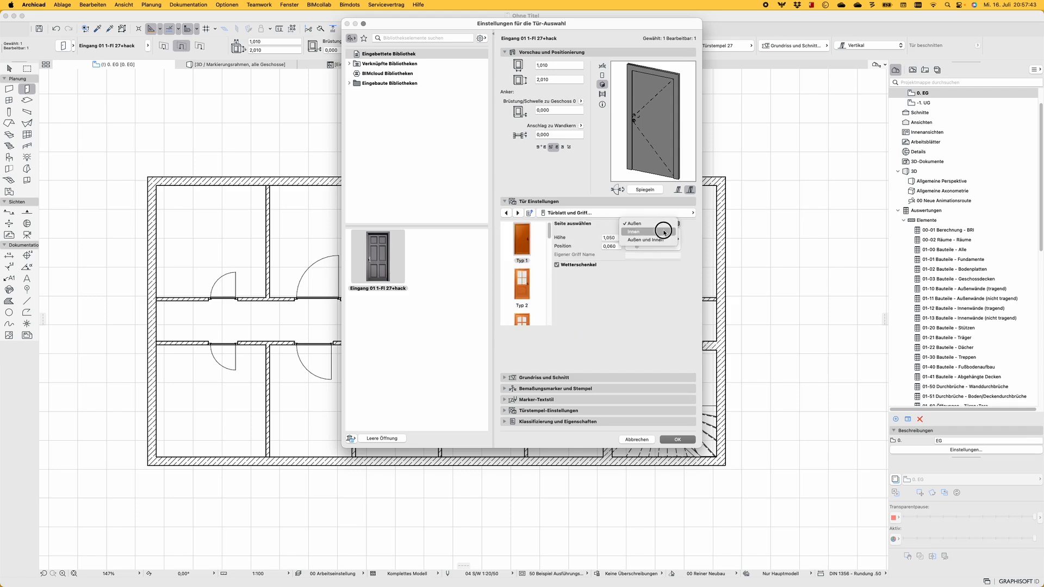
pyautogui.click(666, 233)
pyautogui.click(668, 247)
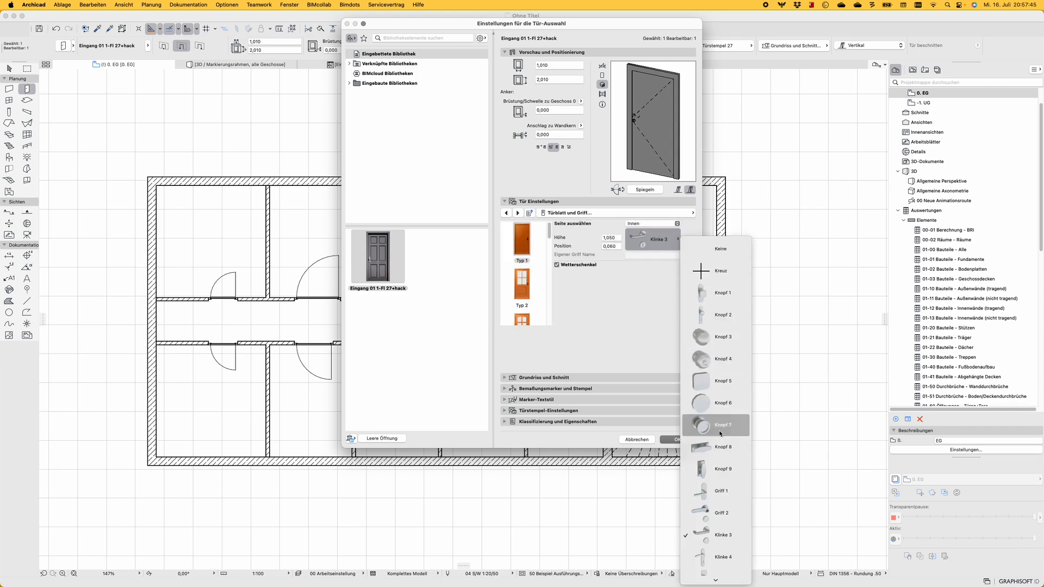
pyautogui.click(725, 475)
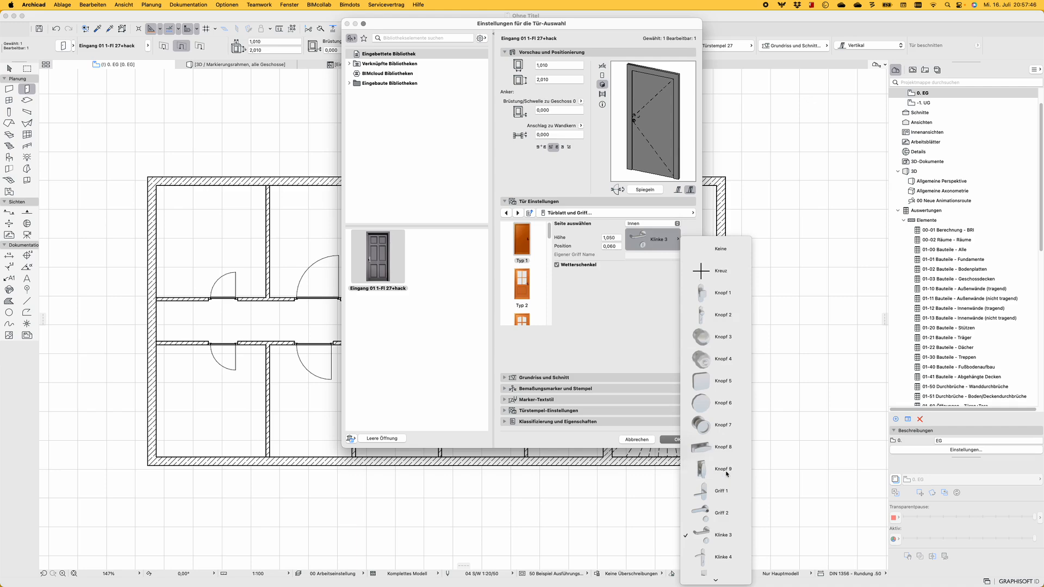
pyautogui.click(662, 216)
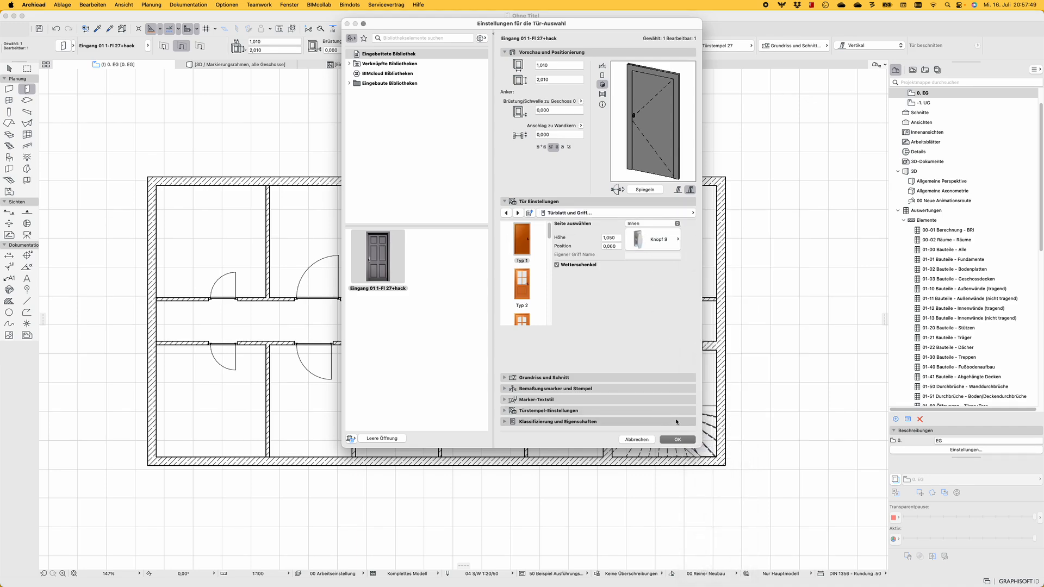
pyautogui.click(680, 439)
pyautogui.click(547, 324)
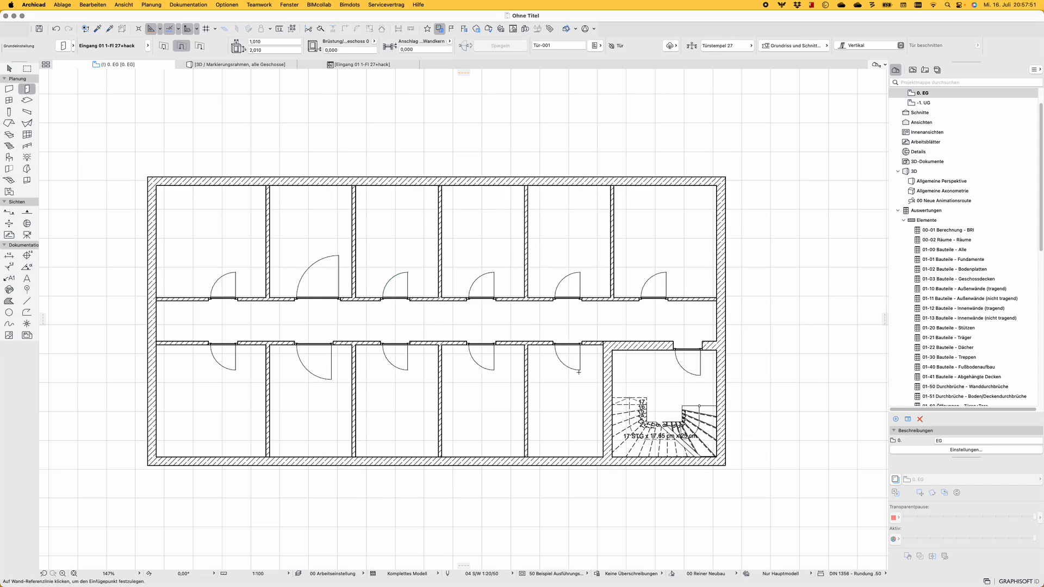
# Select the fifth door in the lower row and open the Türblatt und Griff page of its settings
pyautogui.keyDown('shift'); pyautogui.click(580, 371); pyautogui.keyUp('shift')
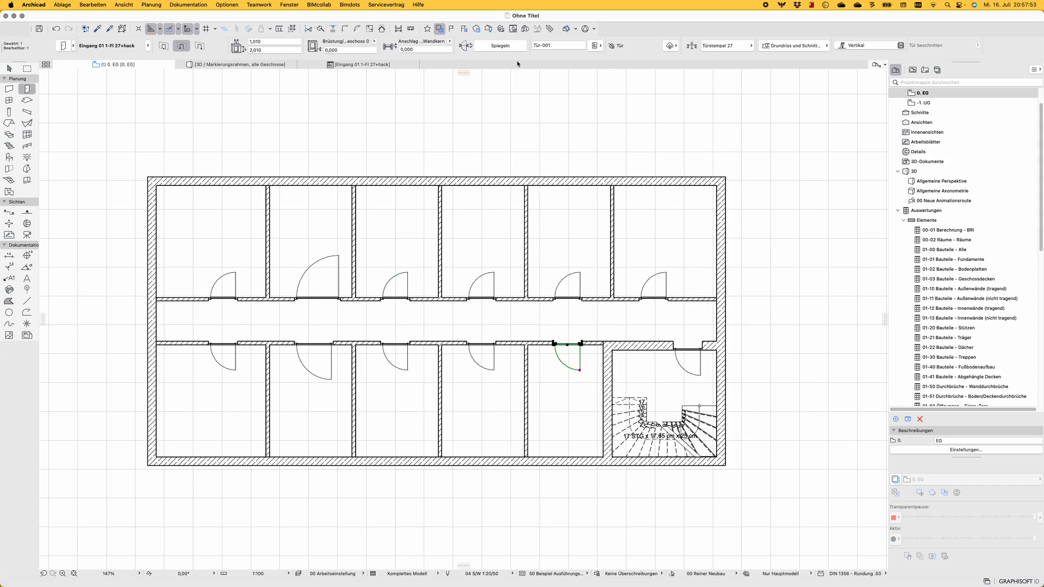
pyautogui.press('super+t')
pyautogui.click(693, 213)
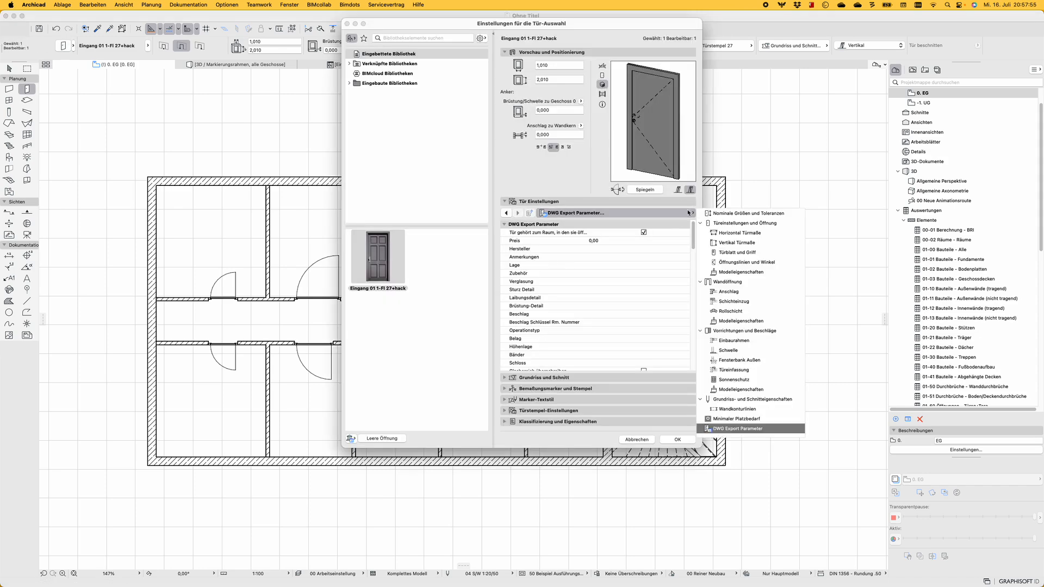
pyautogui.click(719, 214)
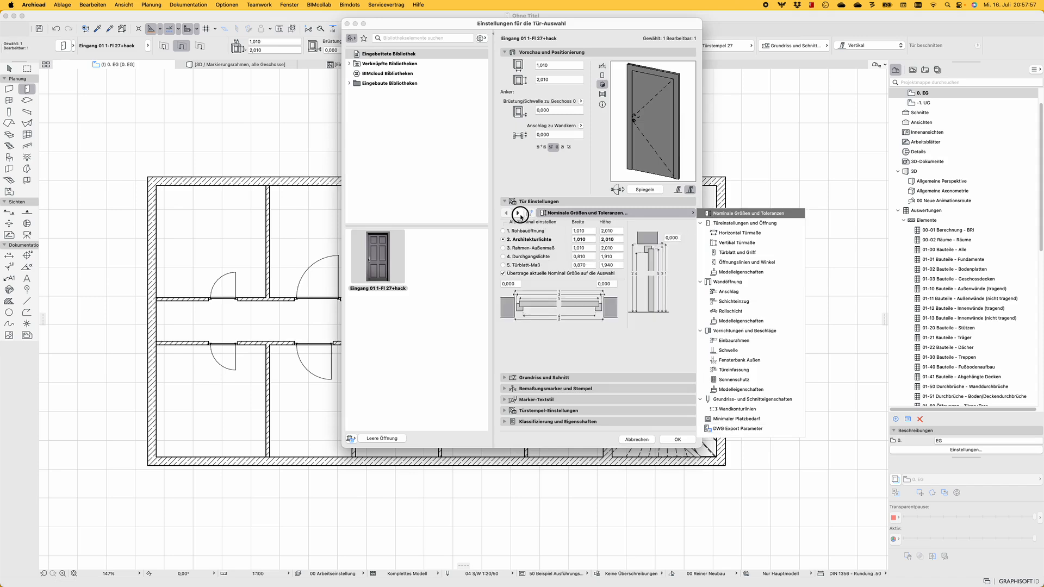
pyautogui.click(520, 213)
pyautogui.click(672, 224)
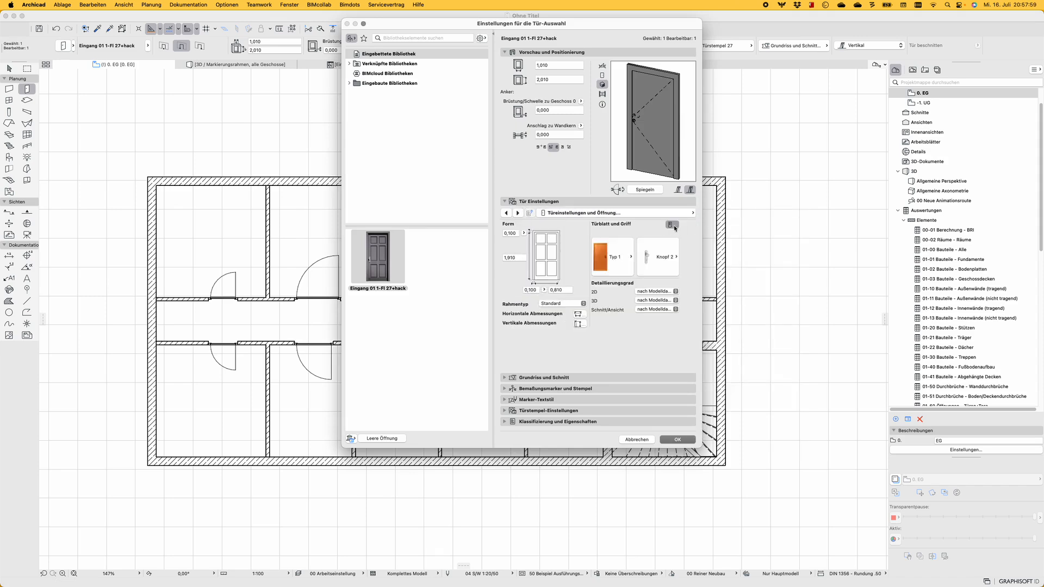
# Set the inside (Innen) handle of the fifth lower-row door to Panikstange 1, apply the settings and deselect the door
pyautogui.click(655, 224)
pyautogui.click(652, 233)
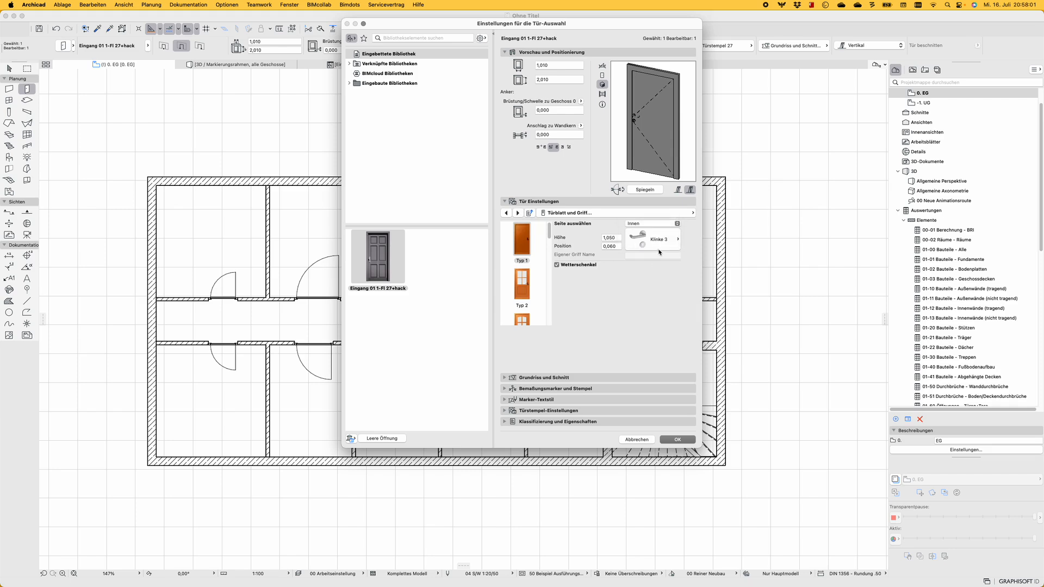
pyautogui.click(655, 240)
pyautogui.scroll(-5, 729, 452)
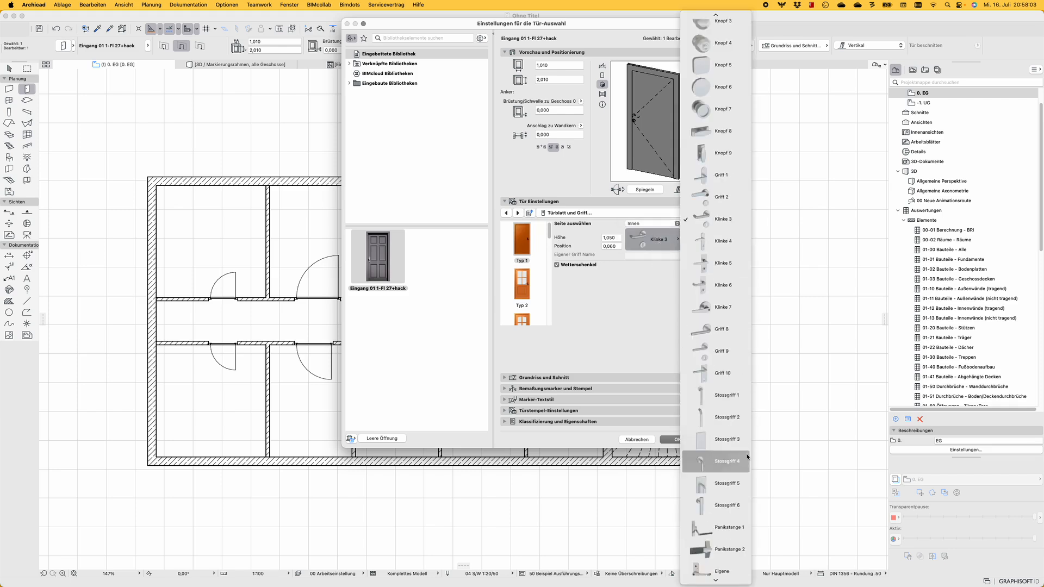
pyautogui.click(730, 533)
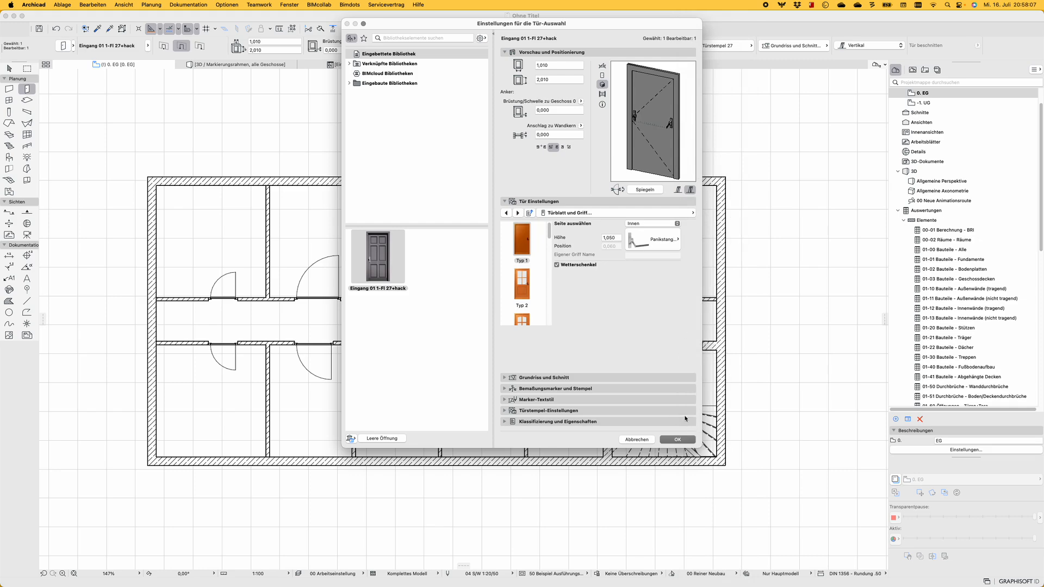
pyautogui.click(685, 440)
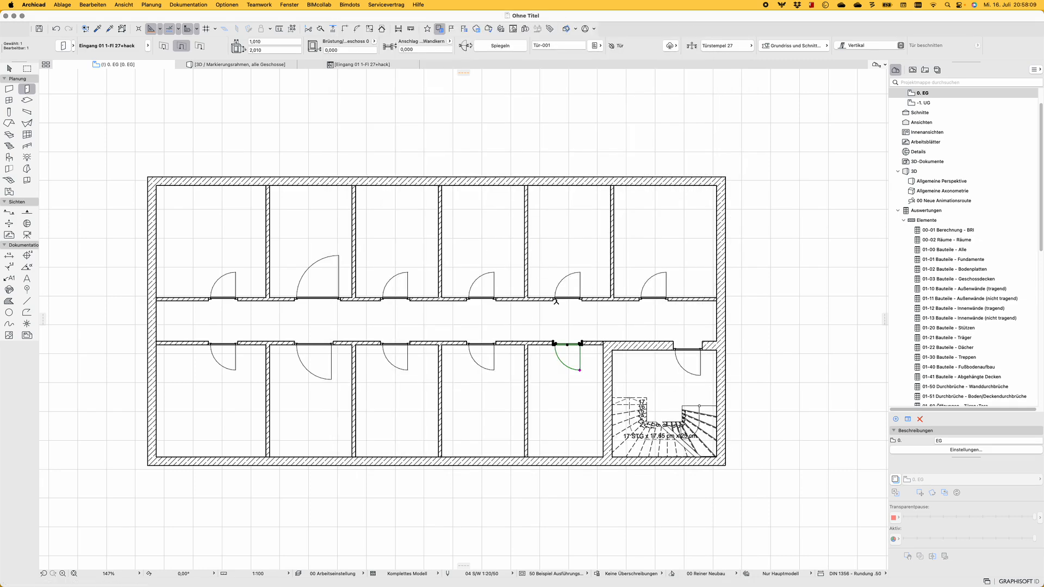
pyautogui.press('Escape')
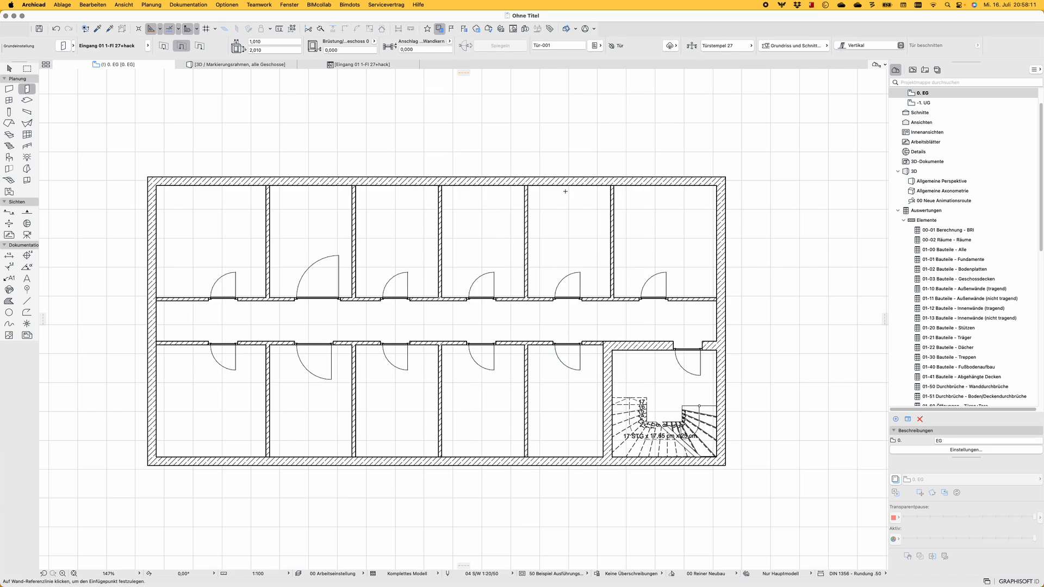
# Configure the default label with no pointer line and centre-aligned text
pyautogui.click(9, 277)
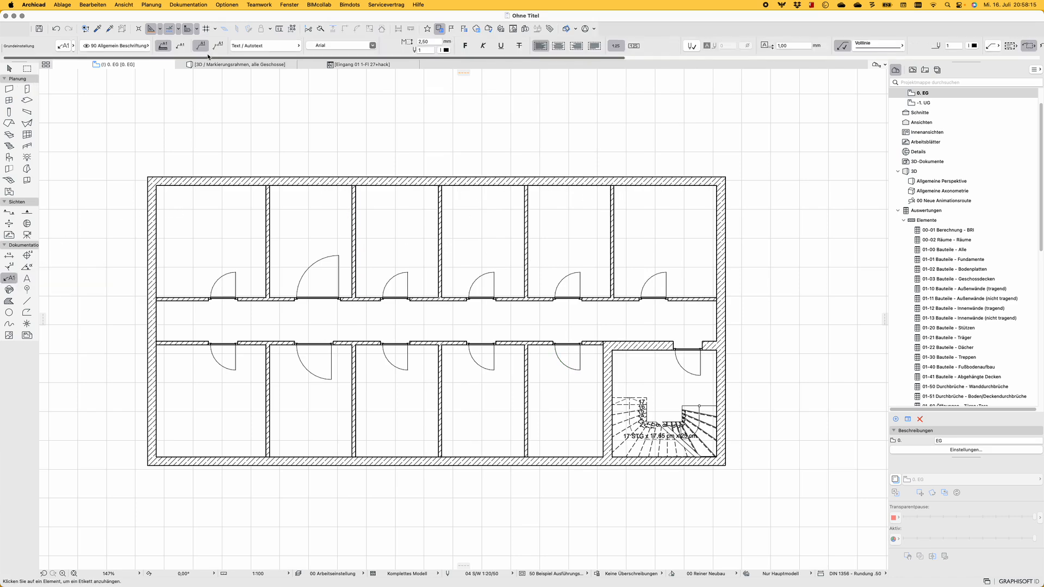
pyautogui.press('super+t')
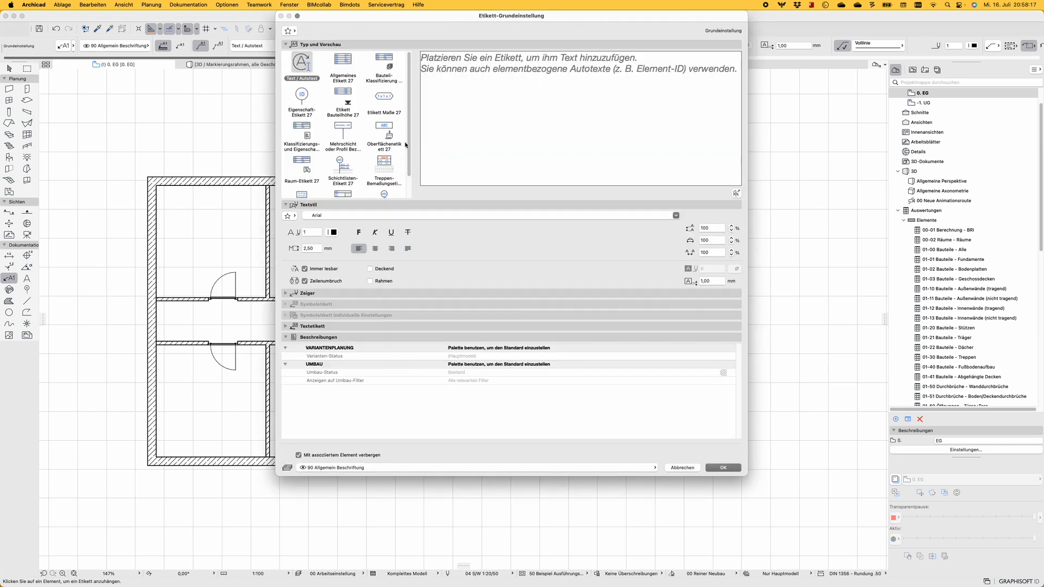
pyautogui.click(307, 296)
pyautogui.click(289, 308)
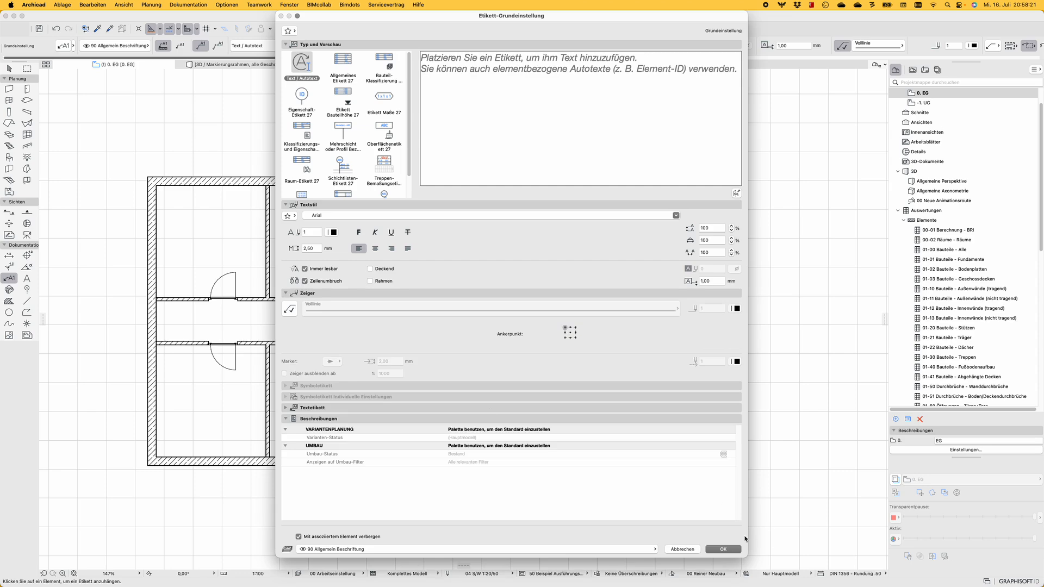
pyautogui.click(569, 333)
pyautogui.click(374, 249)
pyautogui.click(721, 549)
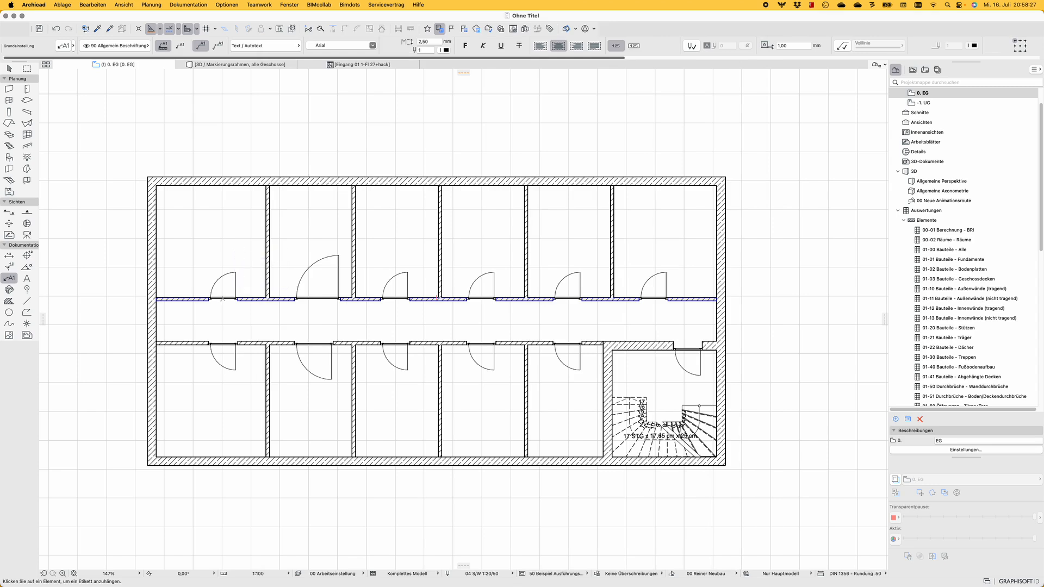
# Label the first upper-row door with the GDL #1 property from the GDL D+W group as autotext
pyautogui.click(225, 292)
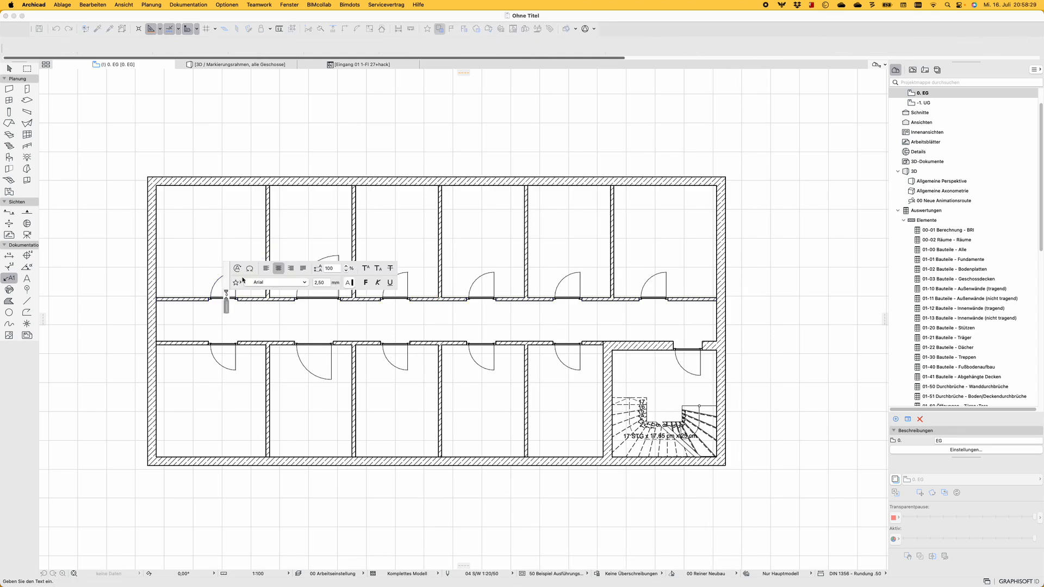
pyautogui.click(238, 269)
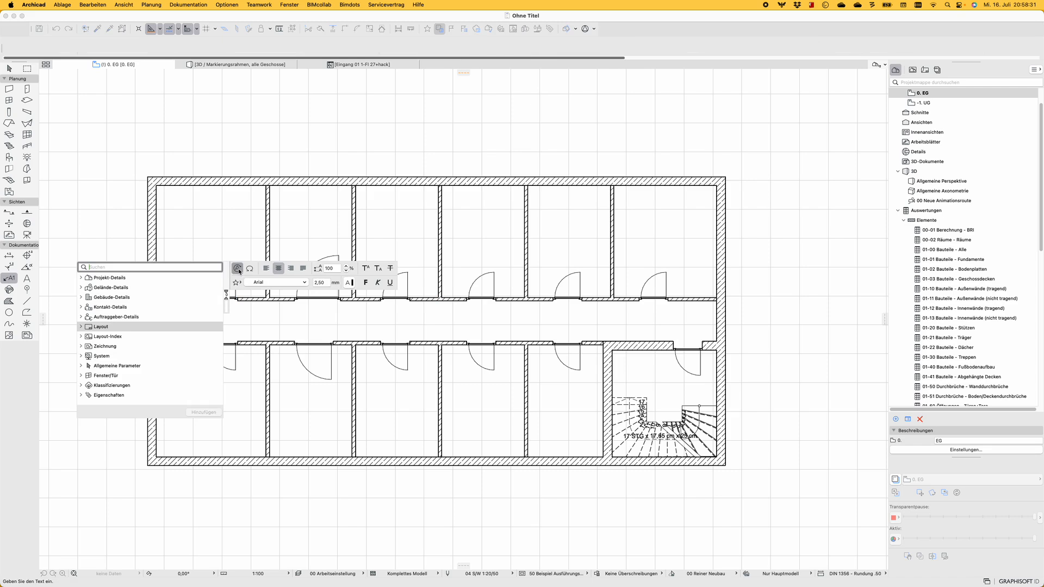
pyautogui.write('gdl')
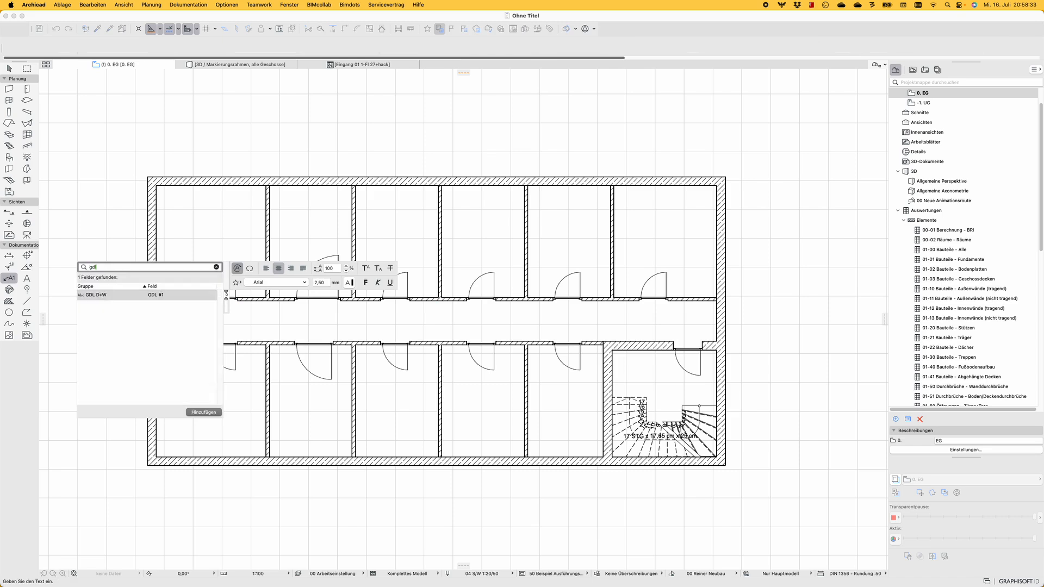
pyautogui.doubleClick(149, 296)
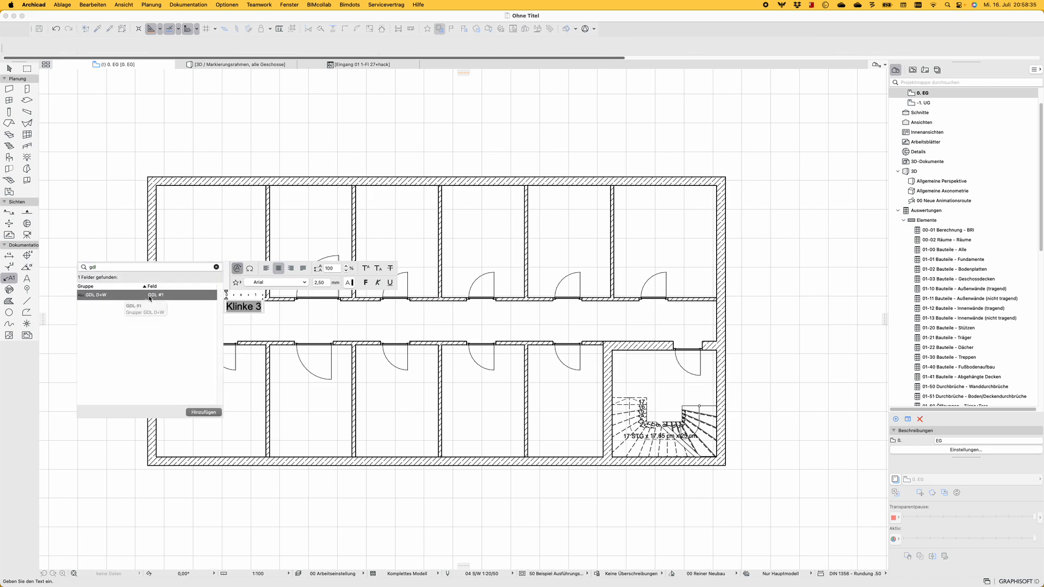
pyautogui.click(313, 319)
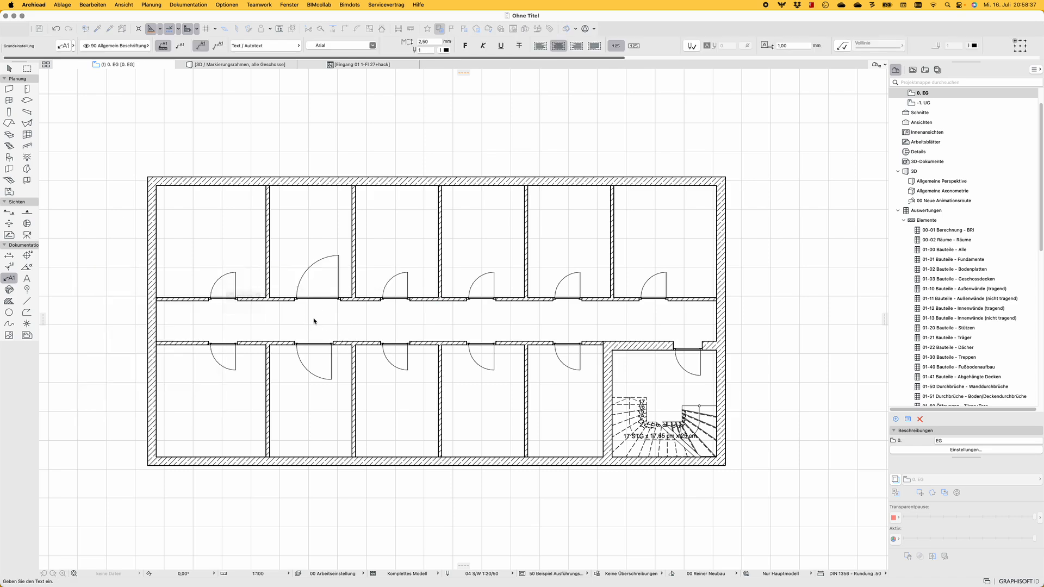
pyautogui.click(238, 312)
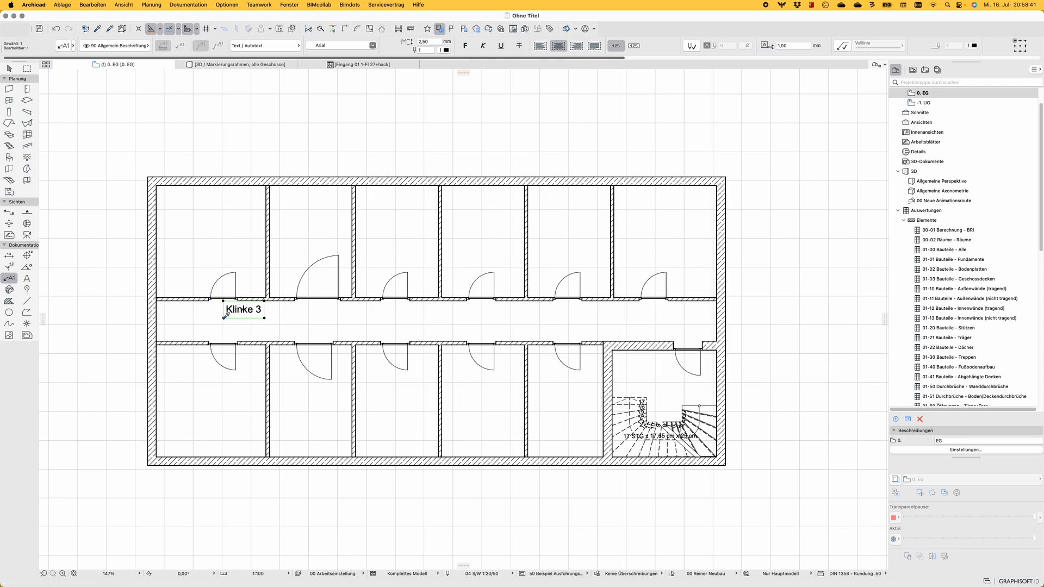
pyautogui.press('Escape')
# Select all doors in the floor plan, label them automatically with the default label and clear the selection
pyautogui.click(340, 258)
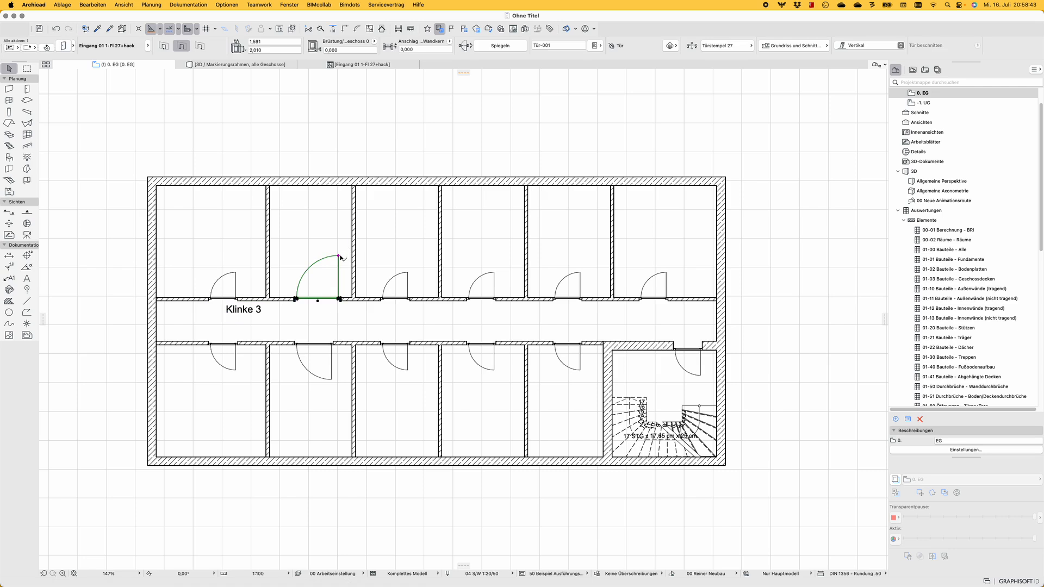
pyautogui.keyDown('alt'); pyautogui.click(340, 257); pyautogui.keyUp('alt')
pyautogui.press('super+a')
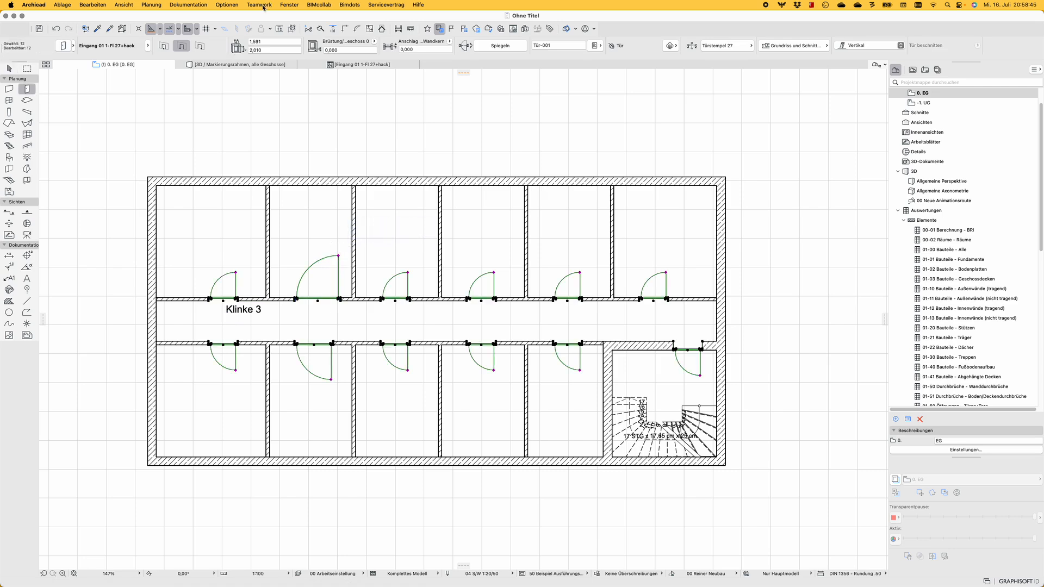
pyautogui.click(203, 5)
pyautogui.moveTo(228, 148)
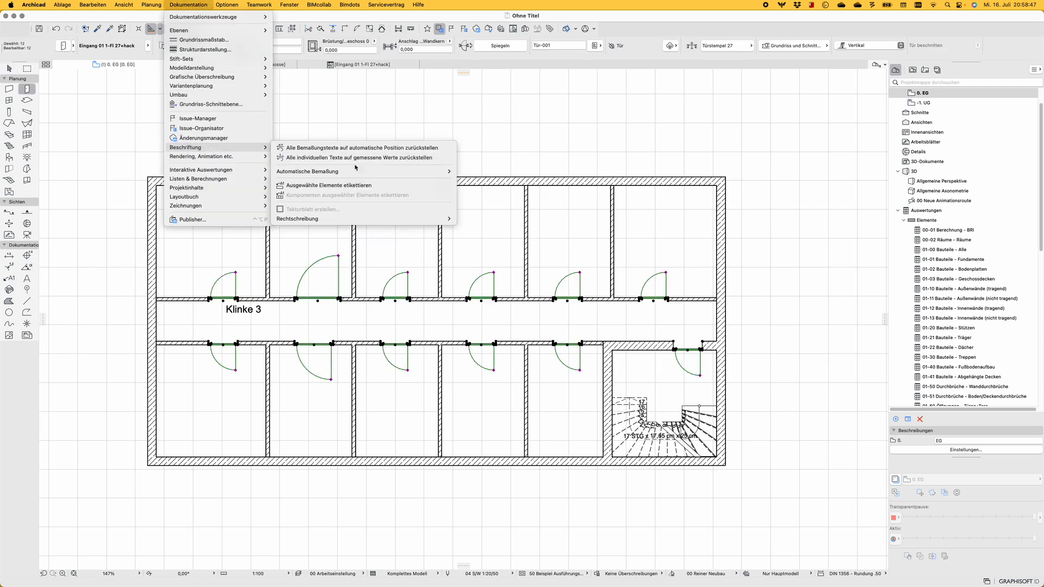
pyautogui.click(348, 186)
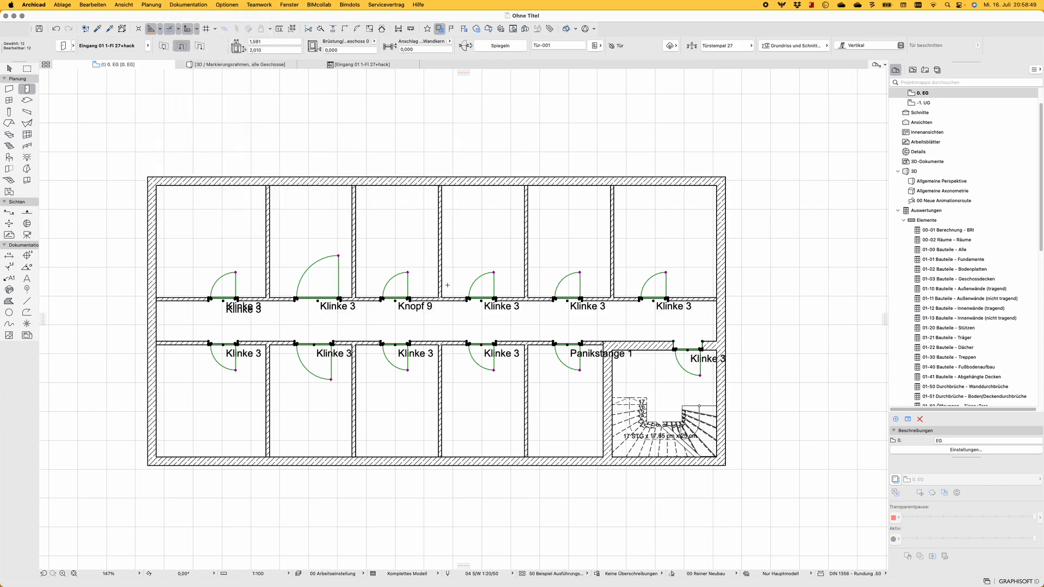
pyautogui.press('Escape')
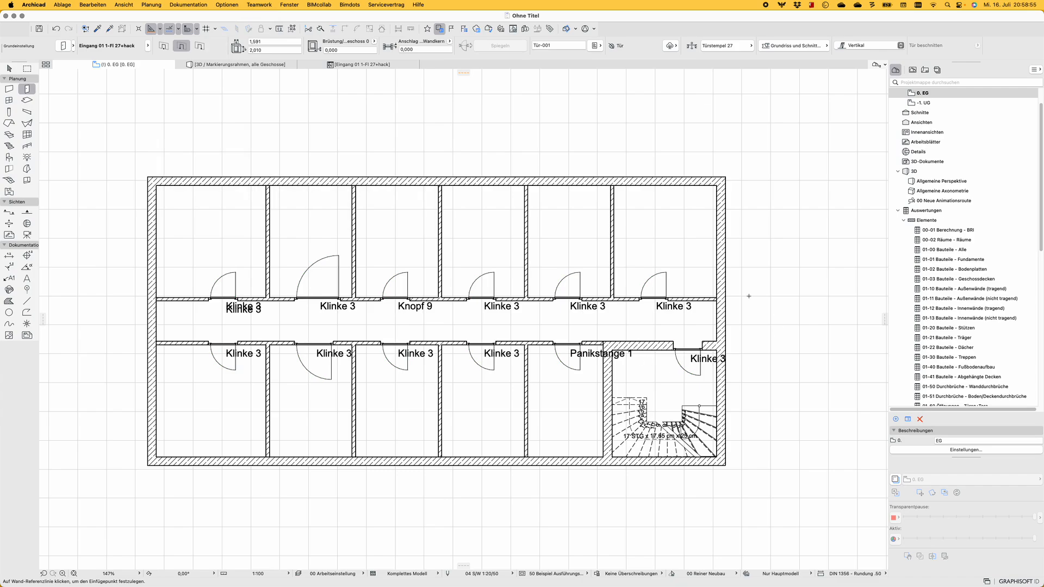
pyautogui.scroll(-5, 590, 205)
pyautogui.scroll(10, 570, 269)
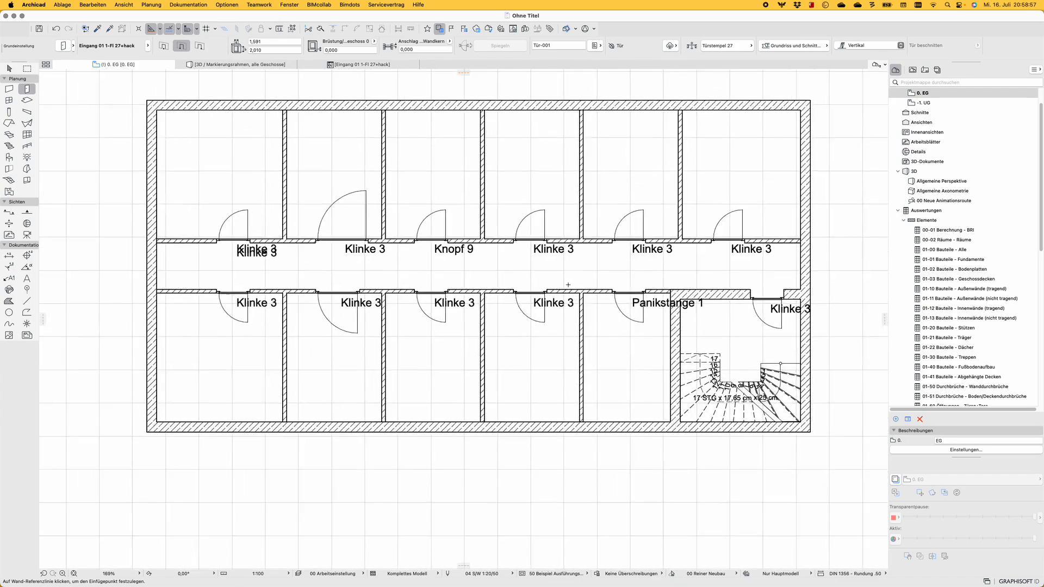
pyautogui.scroll(-5, 570, 270)
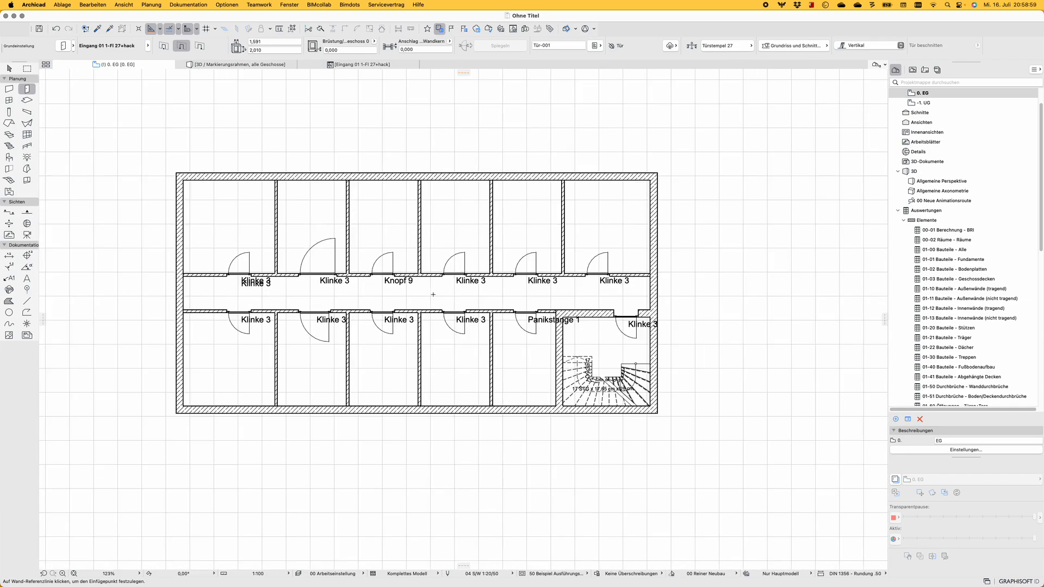
pyautogui.scroll(2, 436, 292)
pyautogui.scroll(2, 436, 292)
pyautogui.moveTo(442, 289); pyautogui.dragTo(472, 302, button='middle')
pyautogui.scroll(-3, 477, 301)
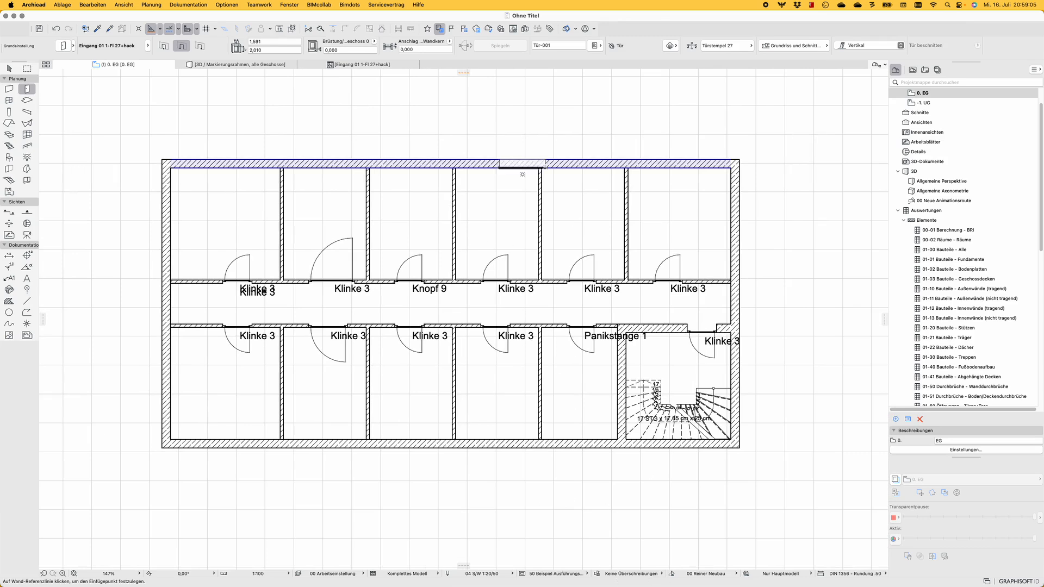
# Bring up the list of Bimdots add-on commands
pyautogui.click(349, 5)
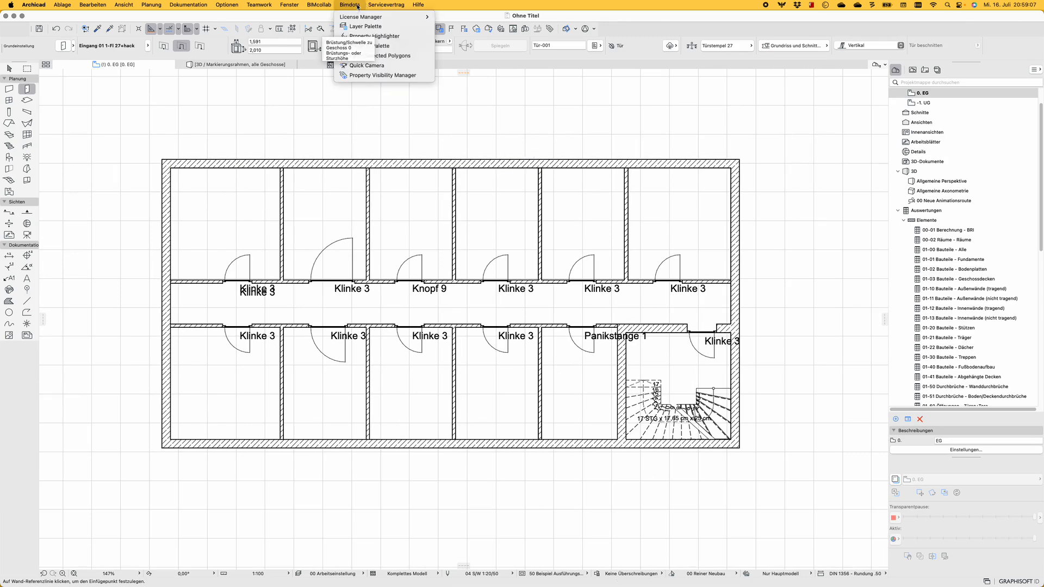
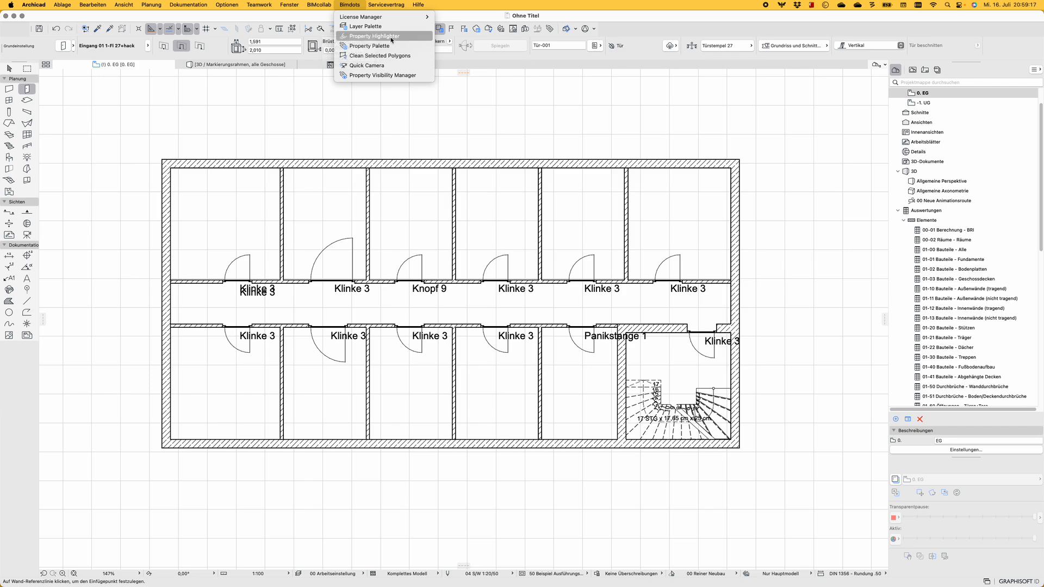
# Highlight the floor plan doors by the GDL #1 property with the Property Highlighter
pyautogui.click(390, 36)
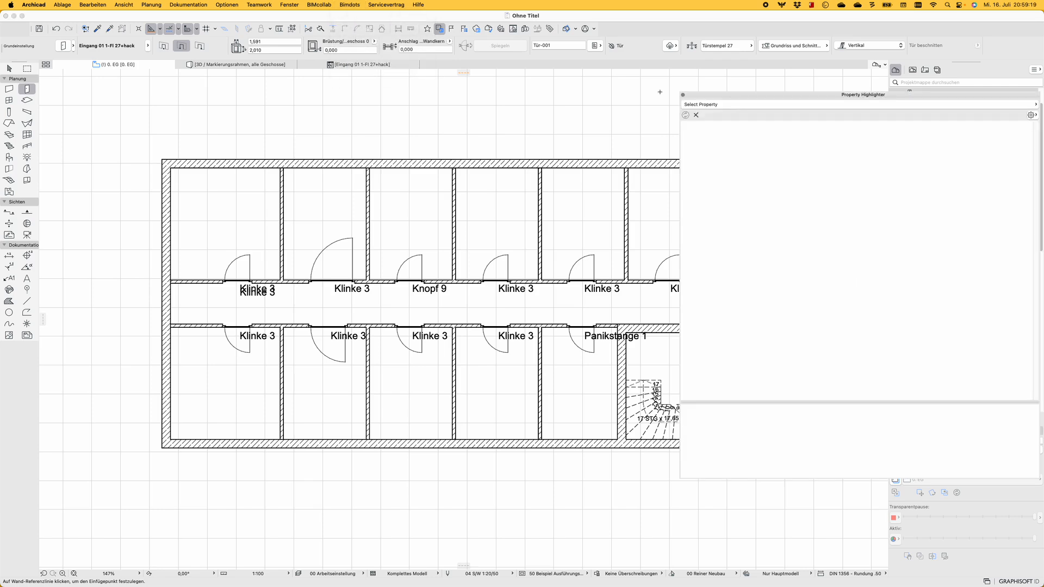
pyautogui.moveTo(741, 94); pyautogui.dragTo(718, 93)
pyautogui.click(717, 104)
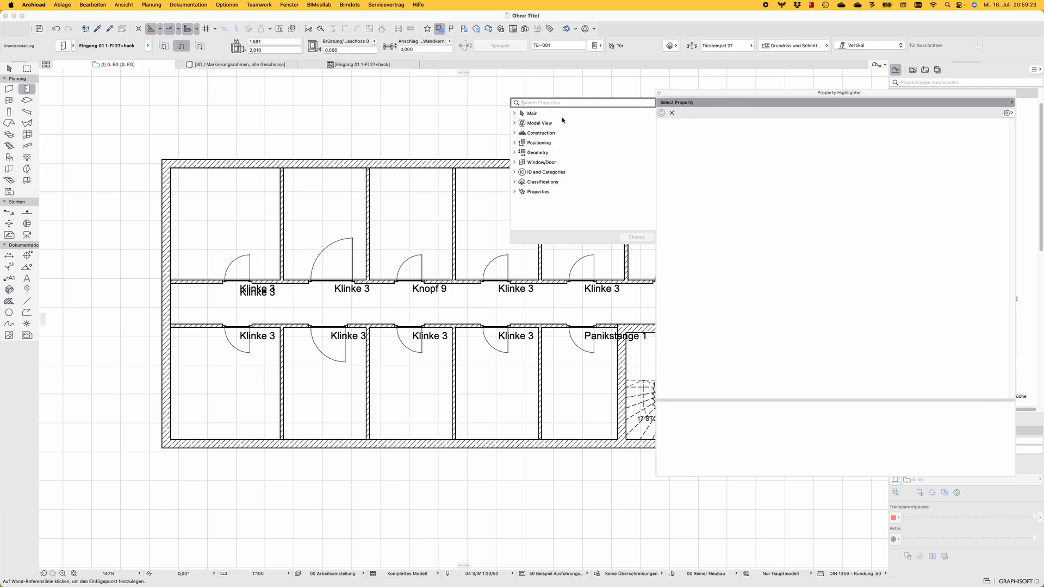
pyautogui.write('gdl')
pyautogui.doubleClick(565, 133)
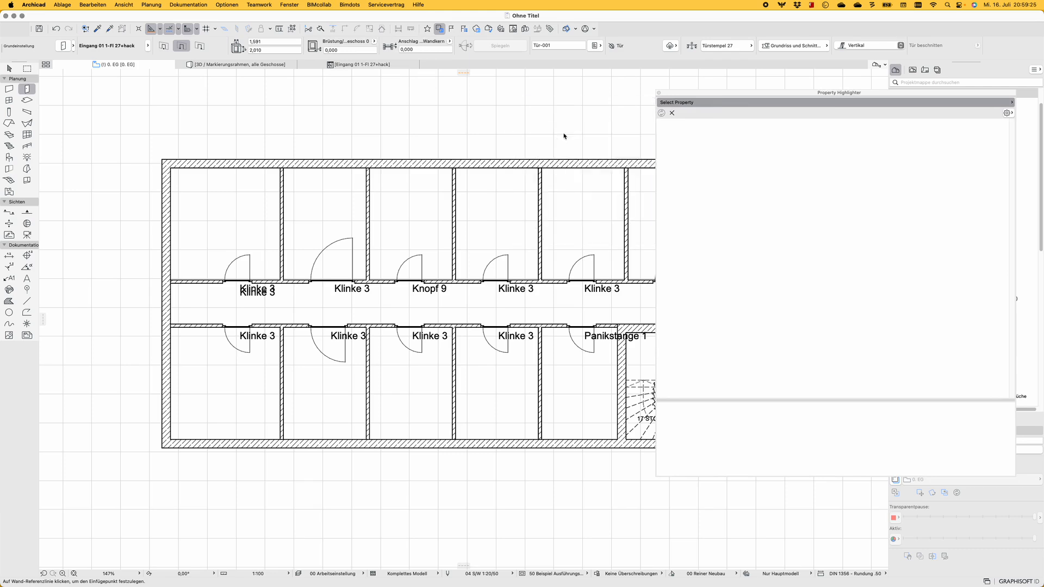
pyautogui.moveTo(496, 206); pyautogui.dragTo(419, 182, button='middle')
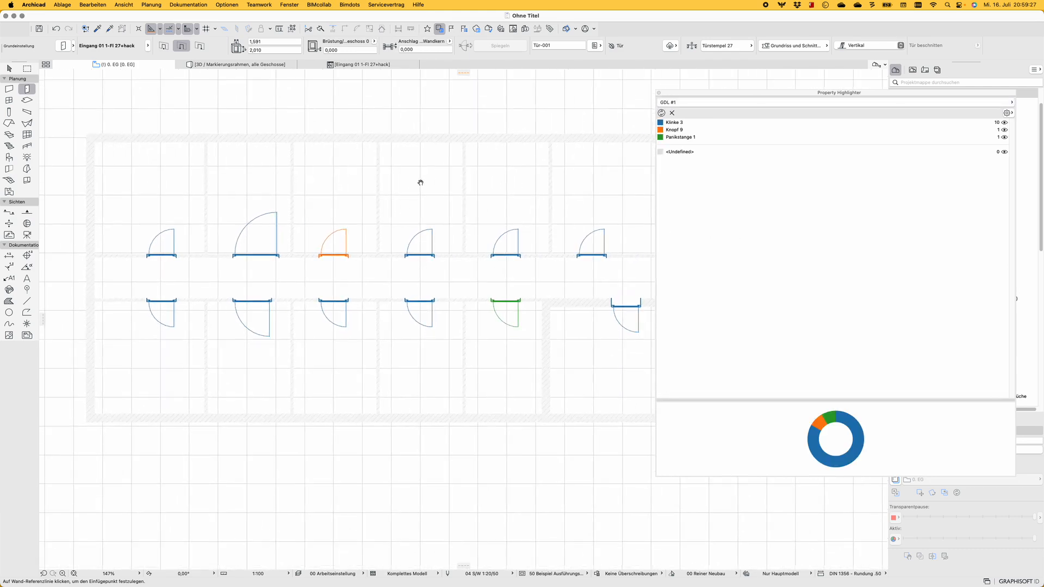
# Examine the colour-coded doors for each handle type, narrowing the Property Highlighter palette and moving it clear of the plan
pyautogui.click(675, 123)
pyautogui.click(677, 130)
pyautogui.click(678, 137)
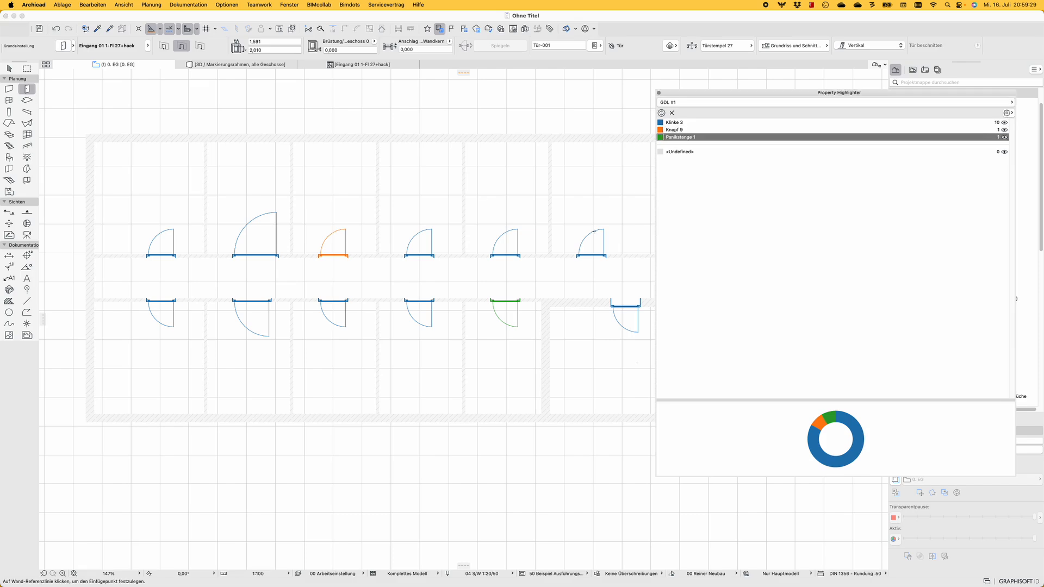
pyautogui.scroll(-3, 571, 256)
pyautogui.scroll(-6, 523, 283)
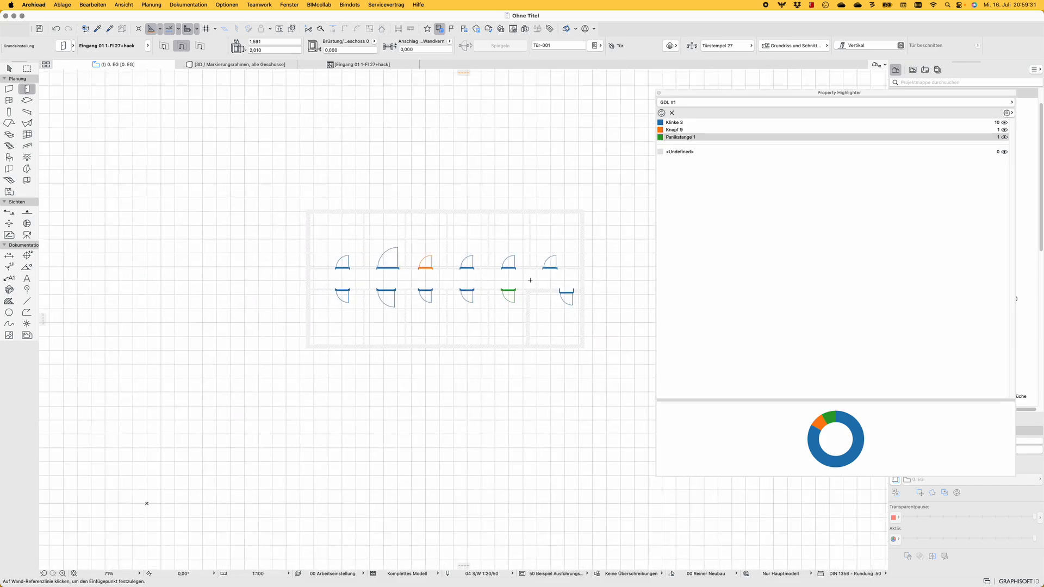
pyautogui.scroll(5, 528, 281)
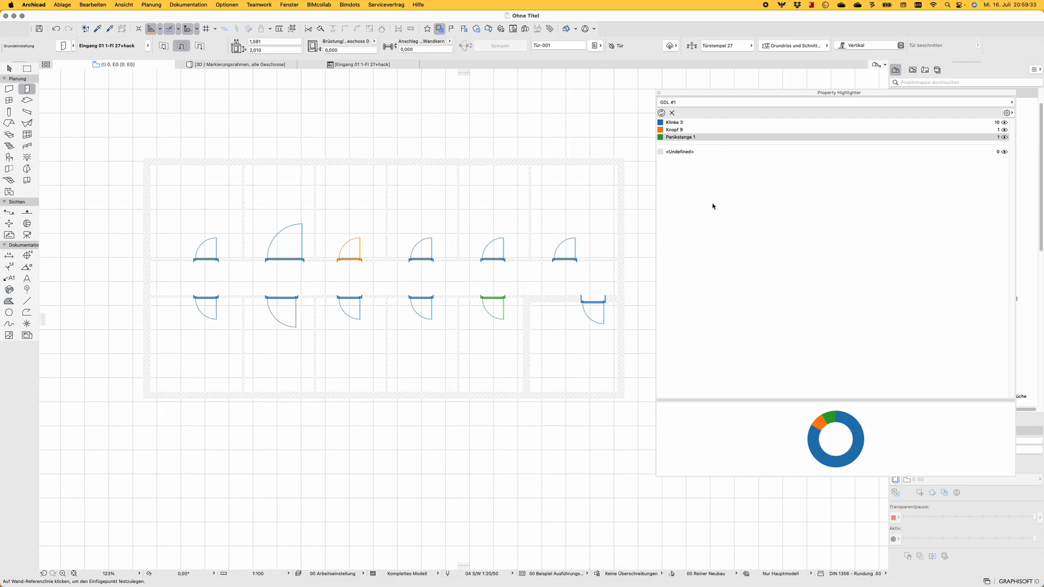
pyautogui.scroll(2, 506, 299)
pyautogui.scroll(-5, 493, 292)
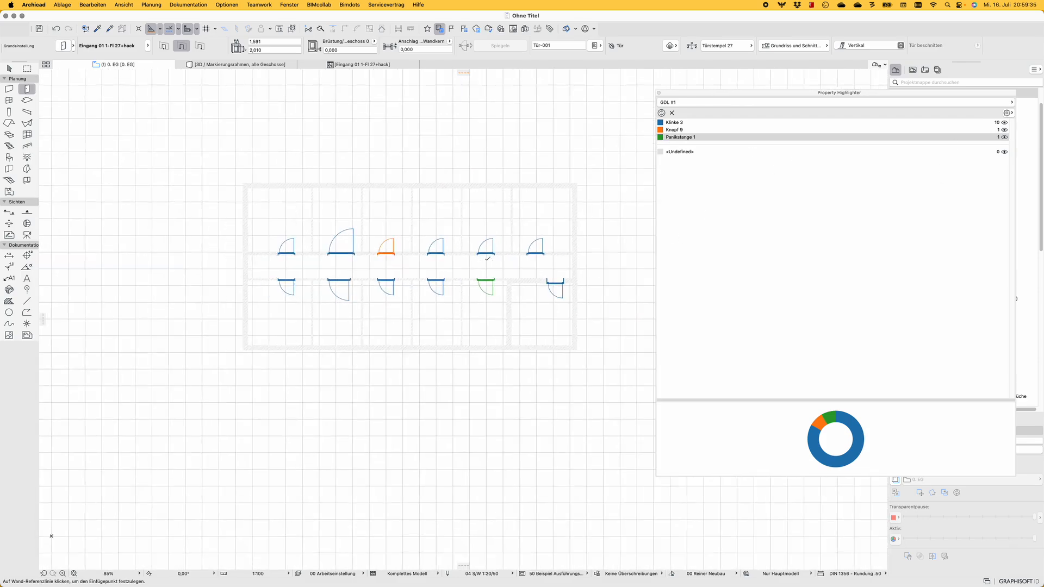
pyautogui.scroll(5, 492, 266)
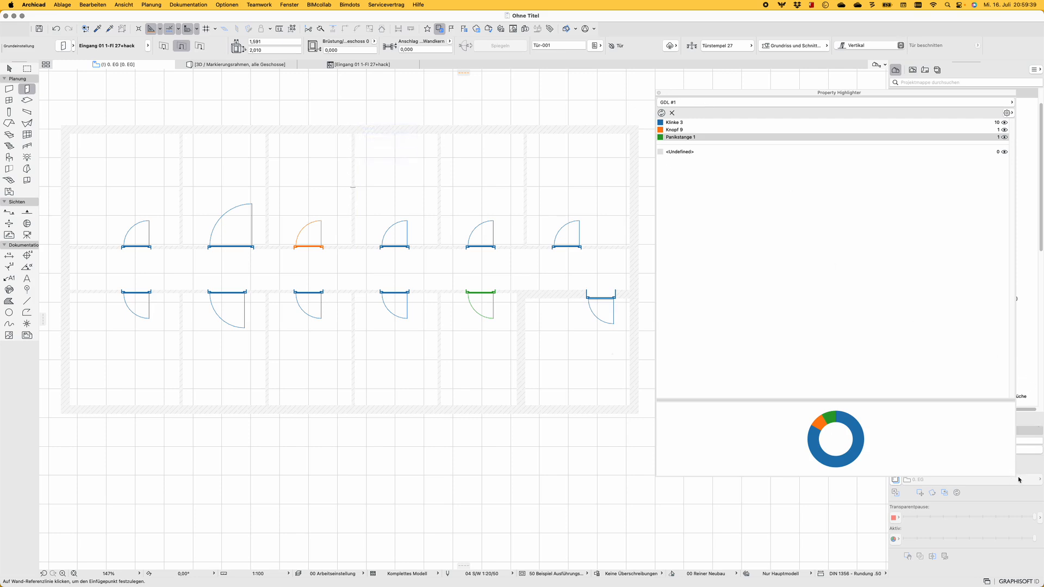
pyautogui.moveTo(1015, 479); pyautogui.dragTo(836, 489)
pyautogui.moveTo(780, 93); pyautogui.dragTo(837, 87)
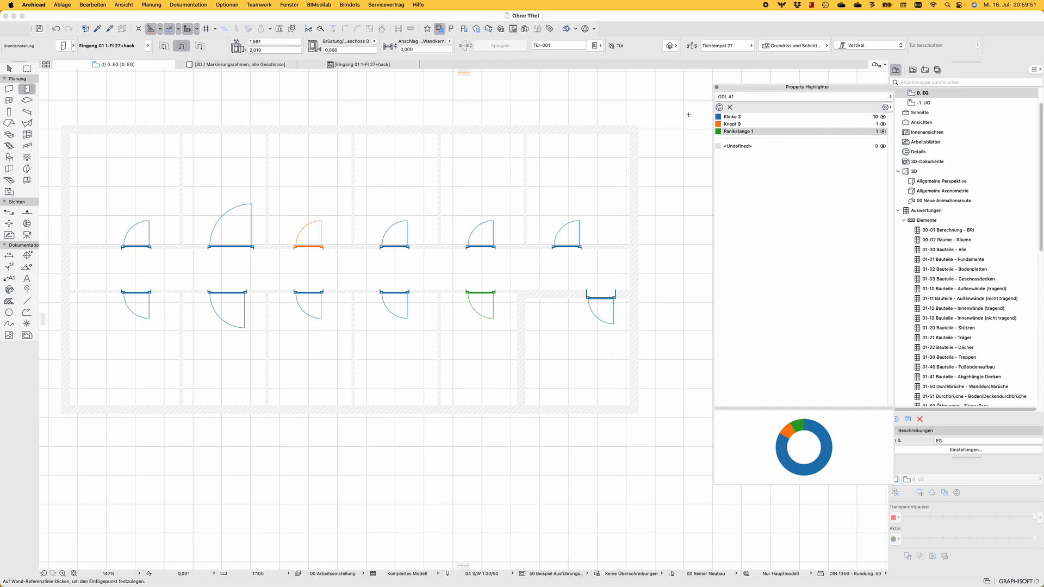
# In the door object's master script, enclose gs_handle_type in the gs_list_acousticrating assignment with the text markers "#01" before and "#02" after it
pyautogui.click(345, 65)
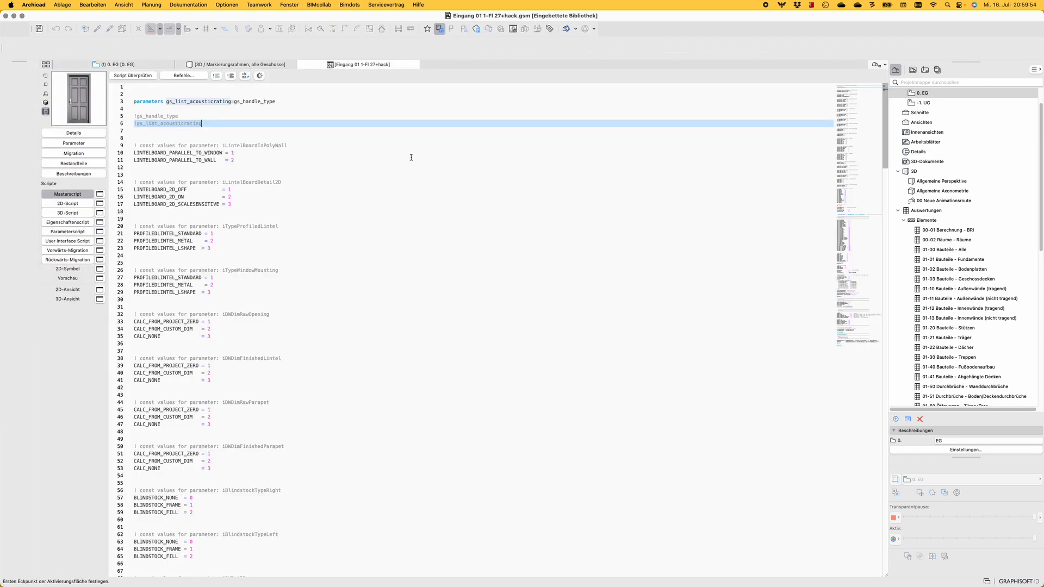
pyautogui.click(219, 102)
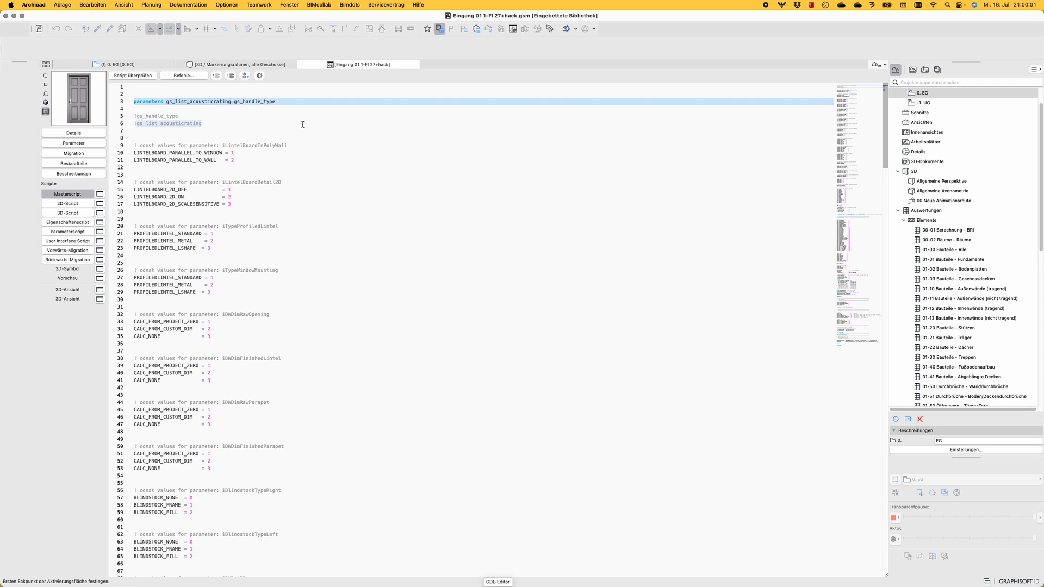
pyautogui.click(282, 102)
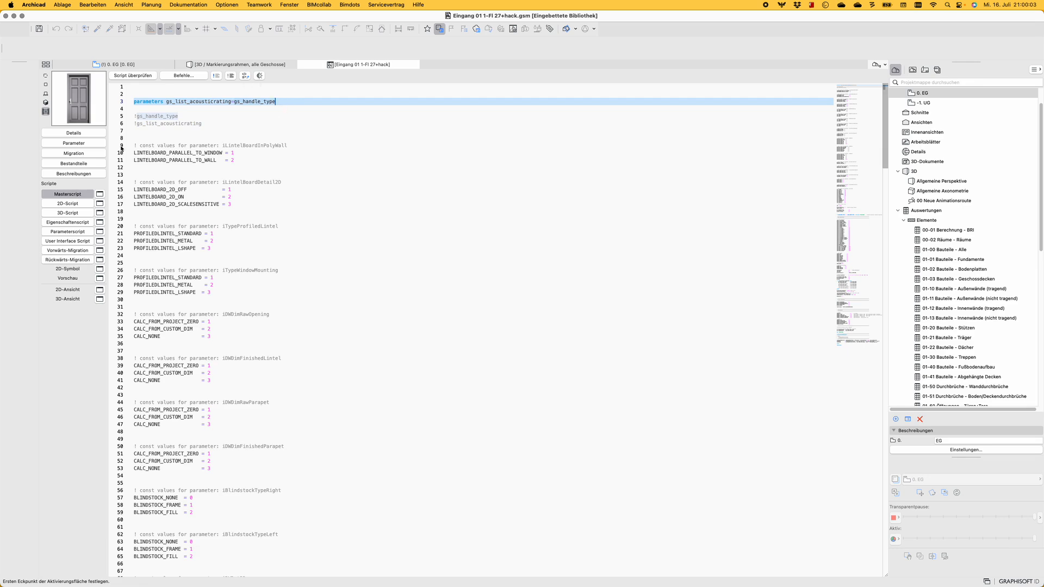
pyautogui.doubleClick(195, 102)
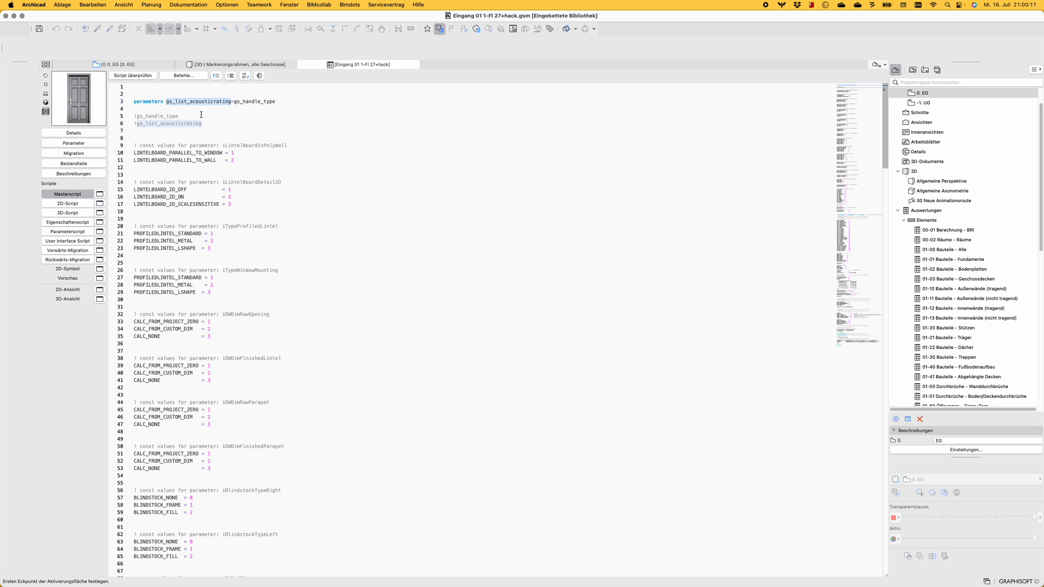
pyautogui.click(357, 103)
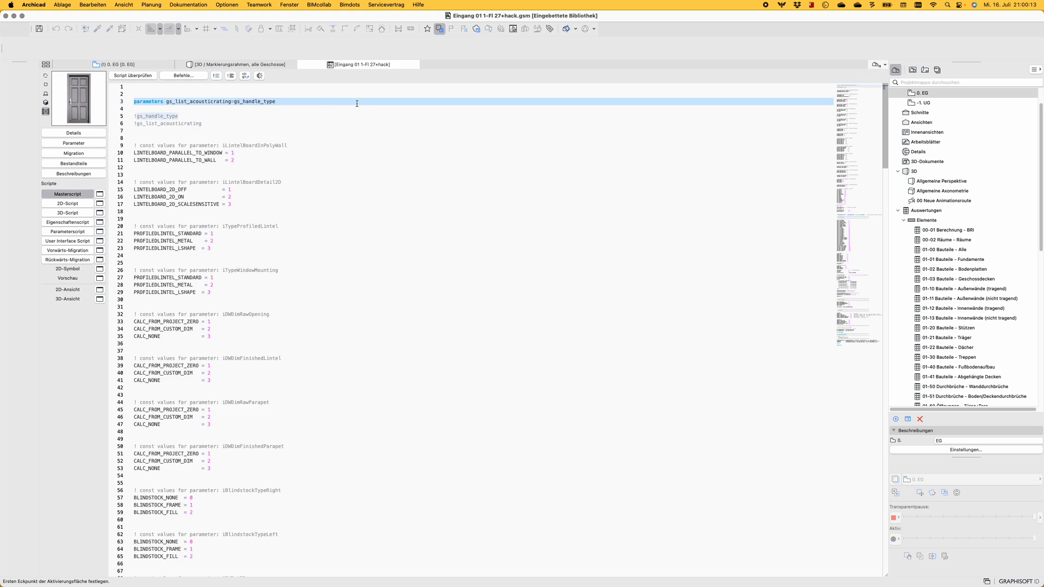
pyautogui.press('Left')
pyautogui.press('Left')
pyautogui.press('Left')
pyautogui.write('"')
pyautogui.write('#01')
pyautogui.write('"')
pyautogui.write(',')
pyautogui.write(',')
pyautogui.write('="#02')
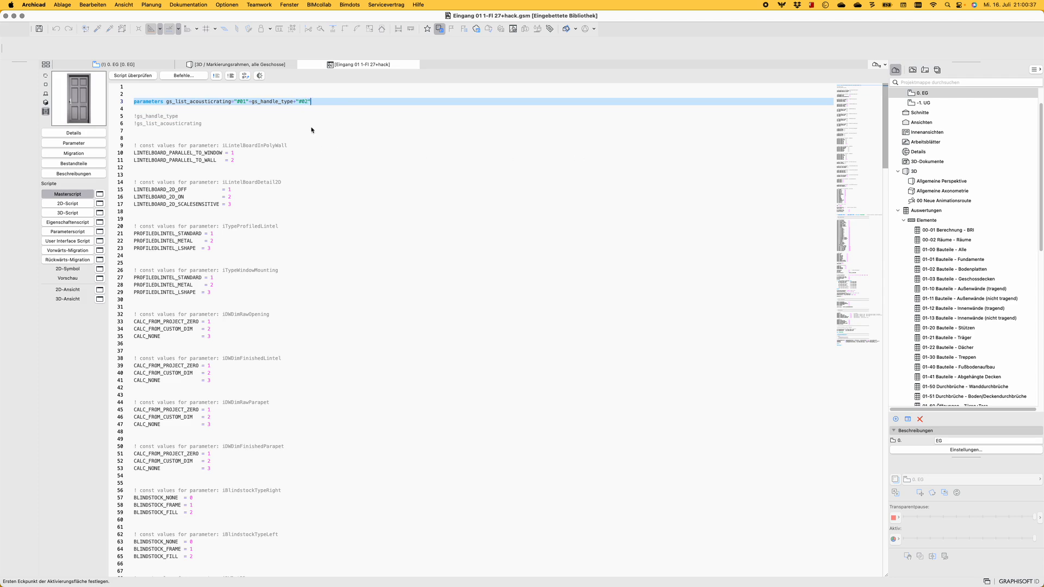
# Search the door object's parameters for gs_handle_type and copy the outer handle variable name gs_handle_type_out
pyautogui.doubleClick(272, 102)
pyautogui.press('super+c')
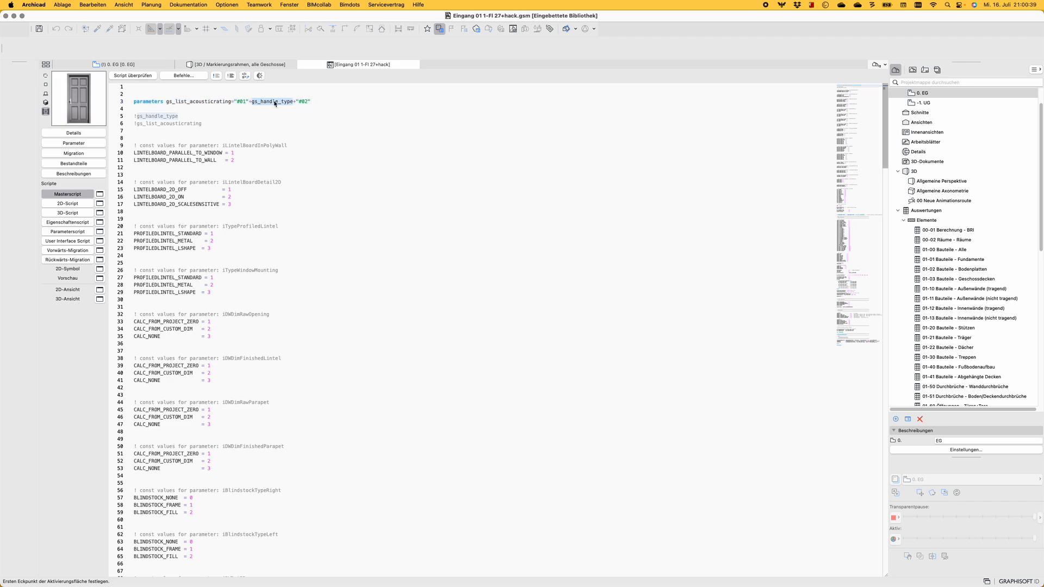
pyautogui.click(102, 143)
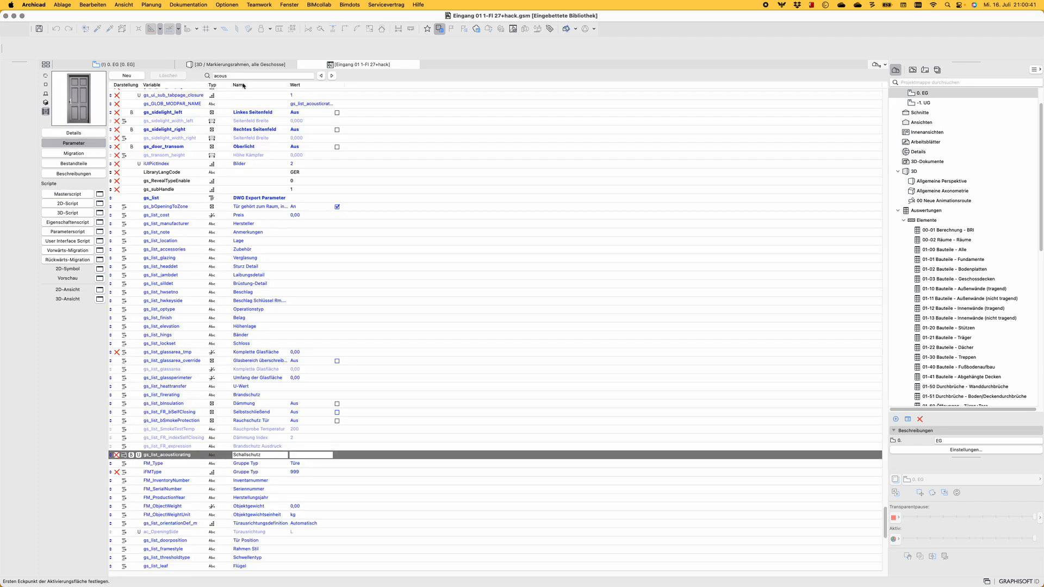
pyautogui.moveTo(242, 76); pyautogui.dragTo(203, 72)
pyautogui.press('super+v')
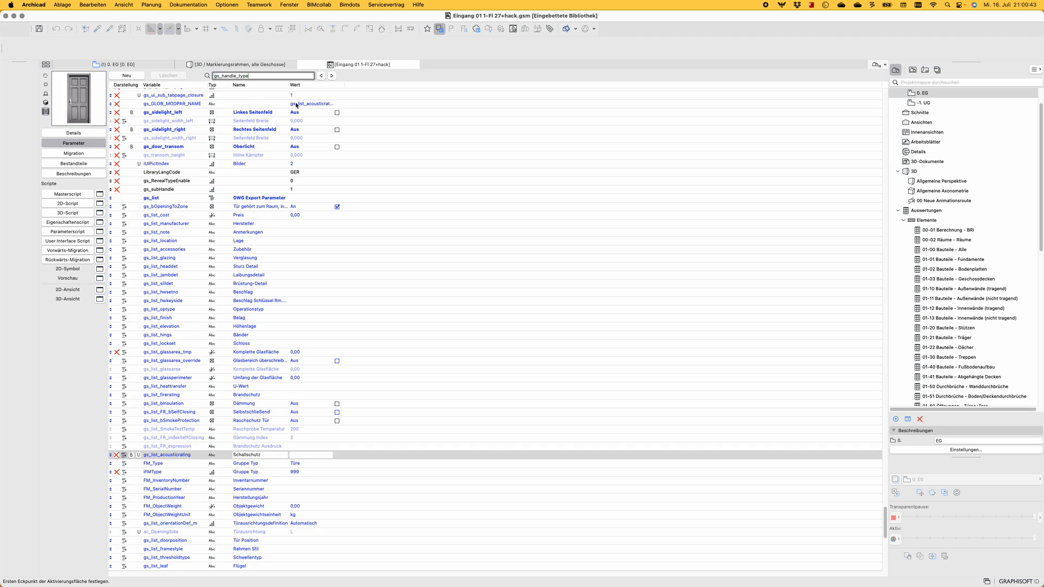
pyautogui.press('Return')
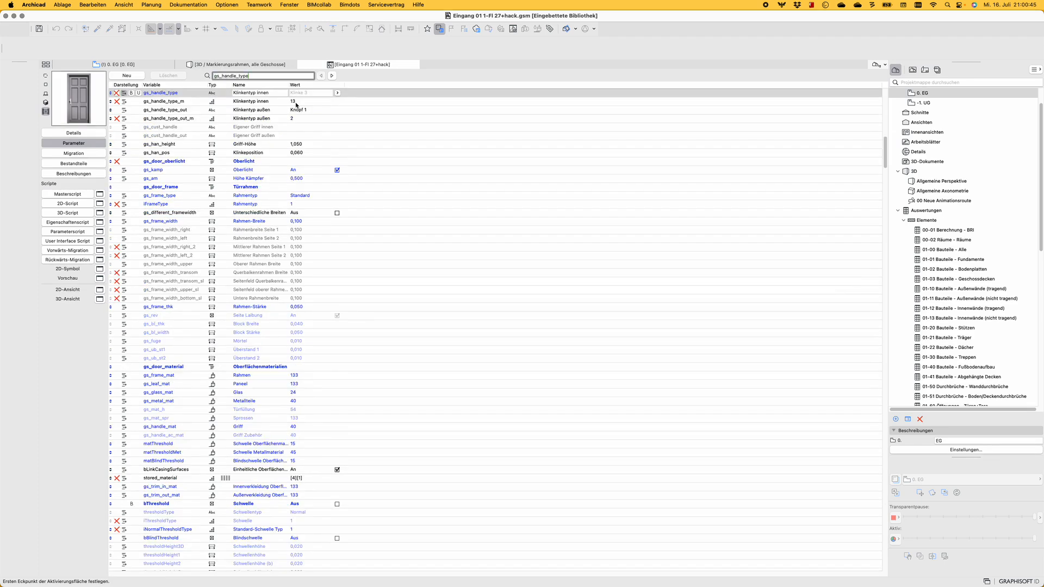
pyautogui.click(331, 76)
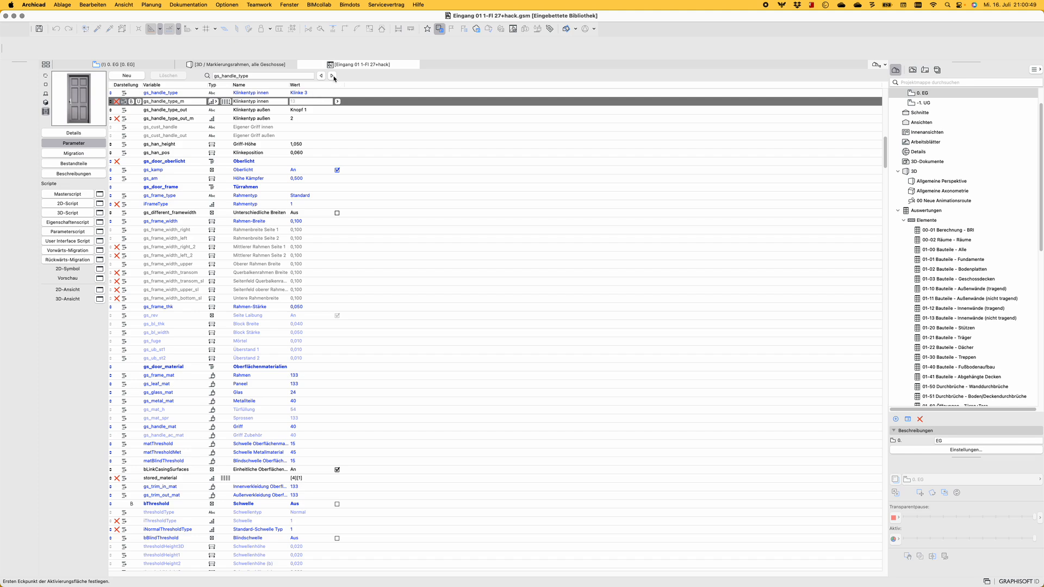
pyautogui.click(333, 76)
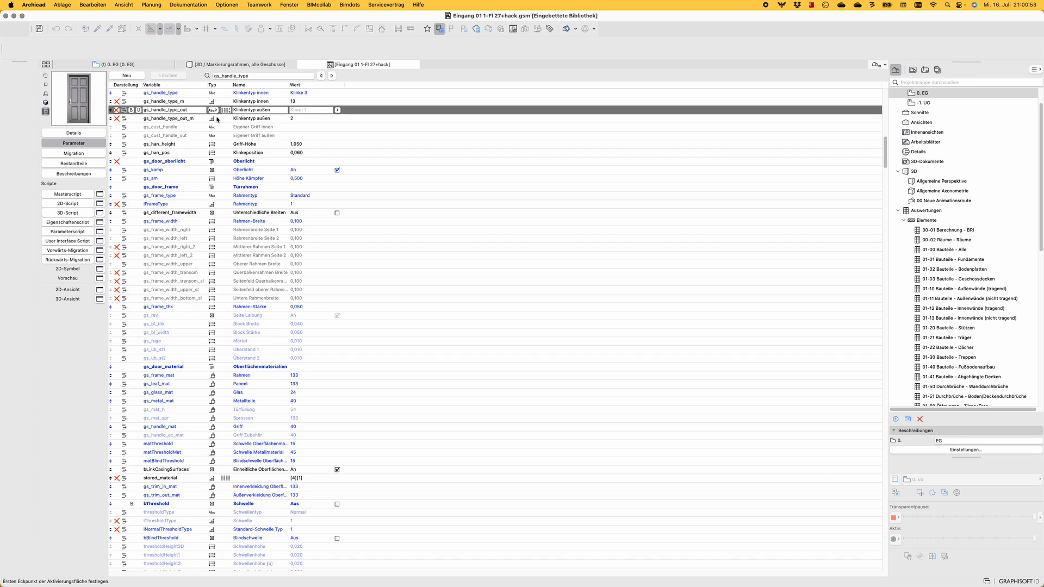
pyautogui.moveTo(194, 109); pyautogui.dragTo(133, 114)
pyautogui.press('super+c')
# Append gs_handle_type_out and the marker "#03" to the master script's gs_list_acousticrating assignment, and save the door object
pyautogui.click(68, 194)
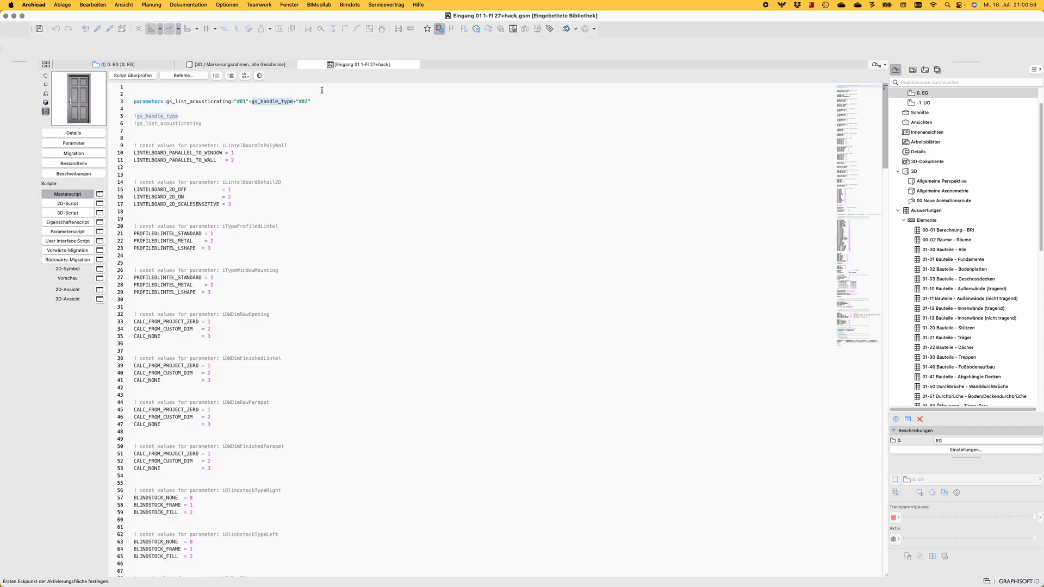
pyautogui.click(317, 101)
pyautogui.write('+')
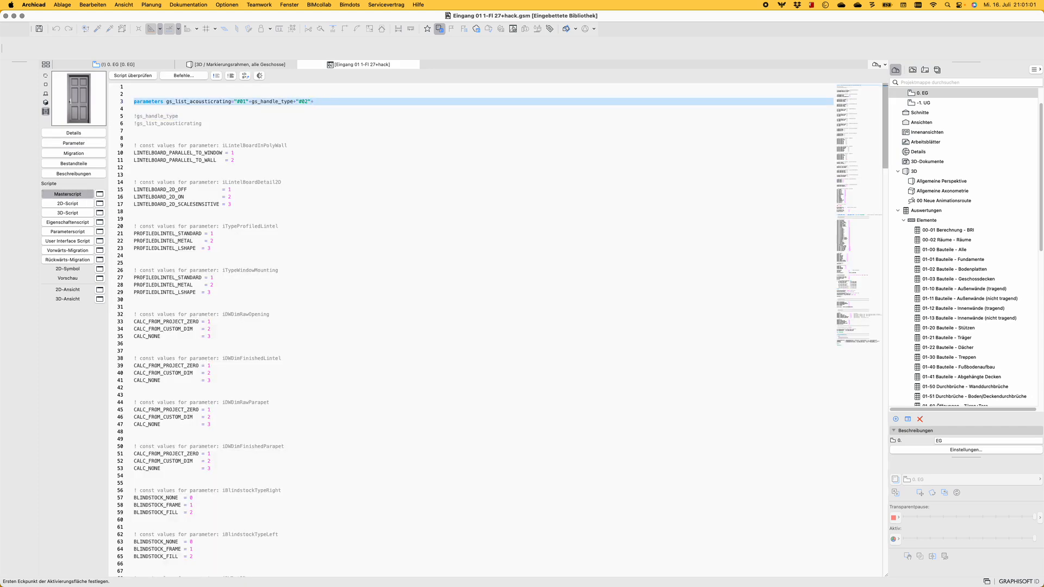
pyautogui.press('super+v')
pyautogui.write('+"#0')
pyautogui.click(345, 139)
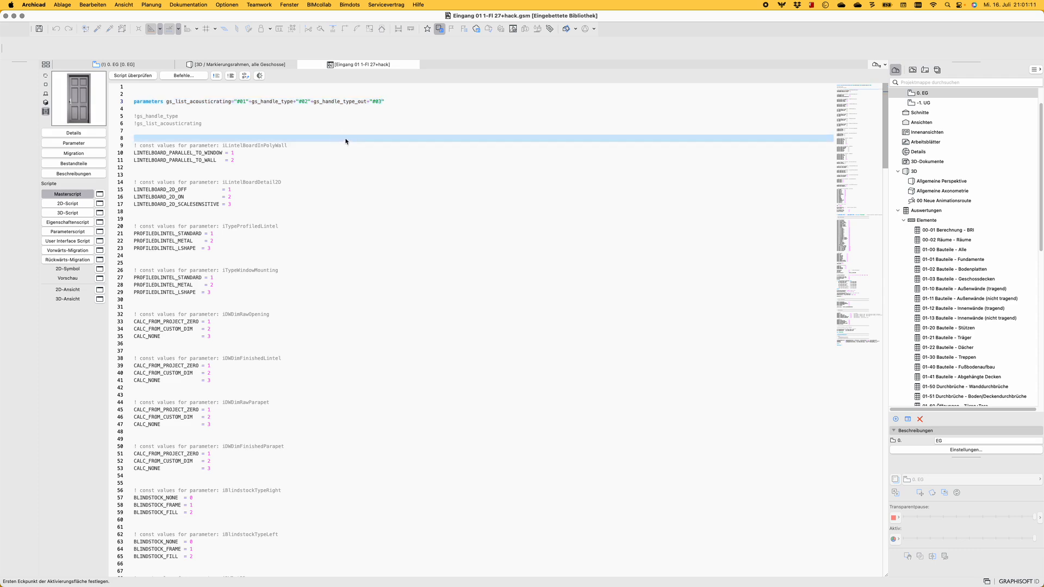
pyautogui.press('super+s')
# Return to the ground floor plan, close the Property Highlighter and reconfirm the settings of all doors to update their labels
pyautogui.click(126, 65)
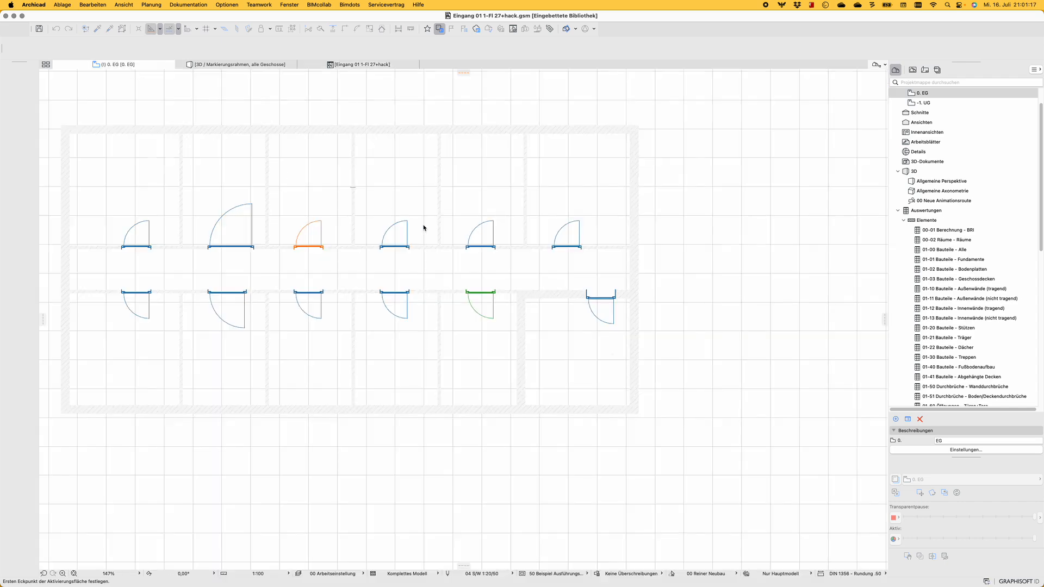
pyautogui.click(716, 87)
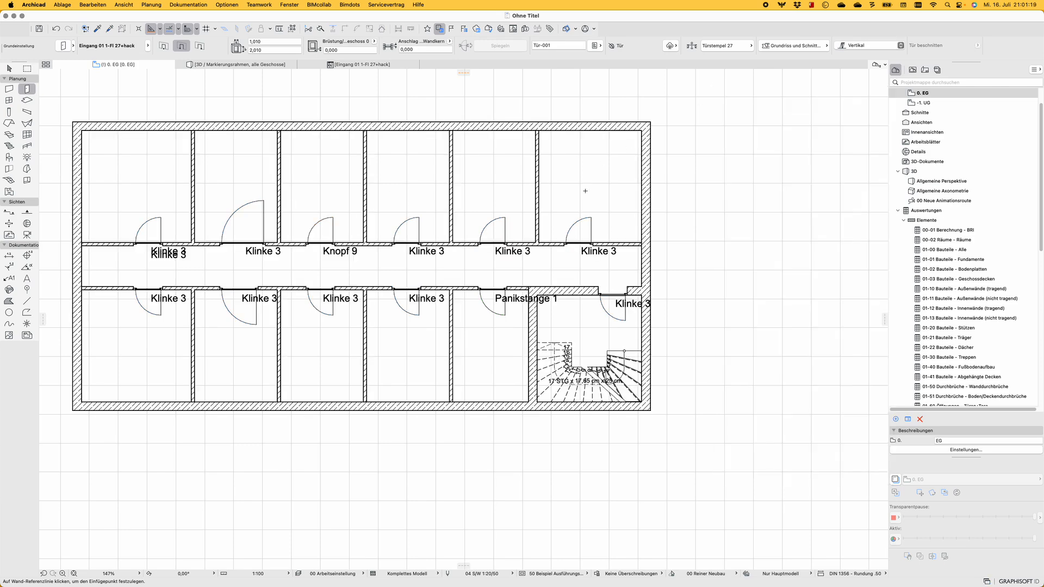
pyautogui.scroll(-5, 588, 201)
pyautogui.press('super+a')
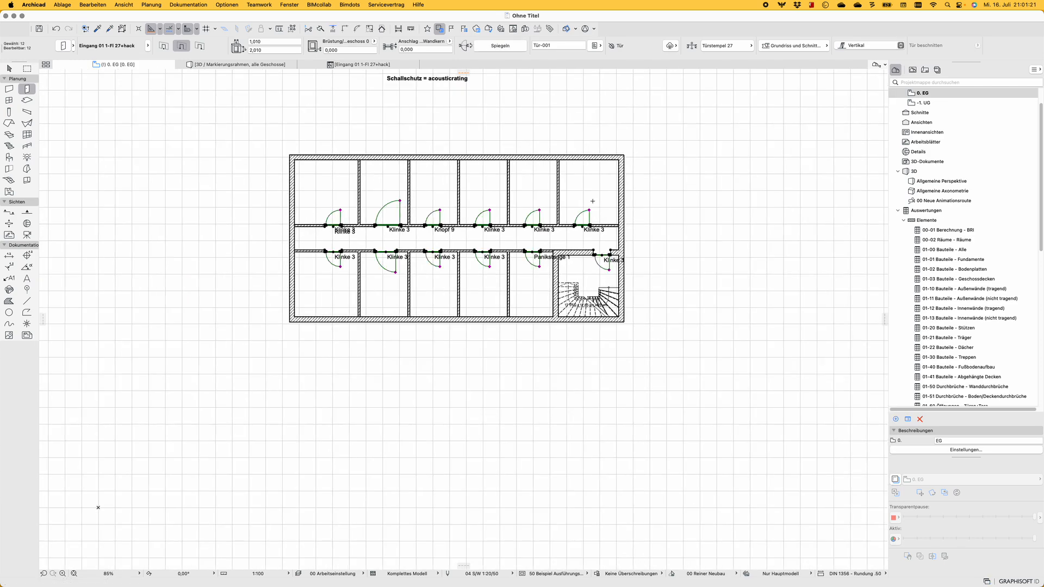
pyautogui.press('super+t')
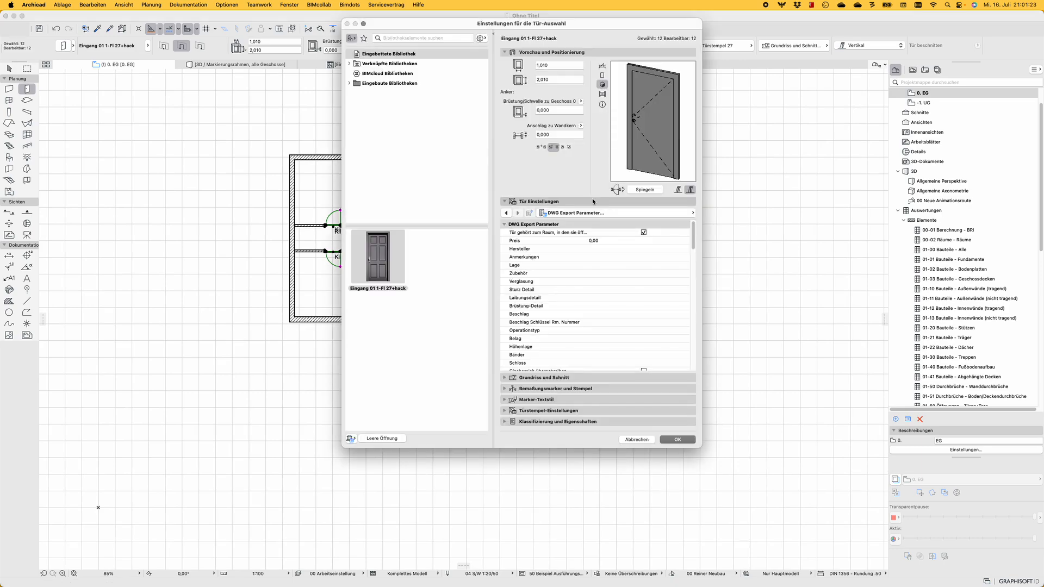
pyautogui.press('Return')
pyautogui.scroll(5, 592, 202)
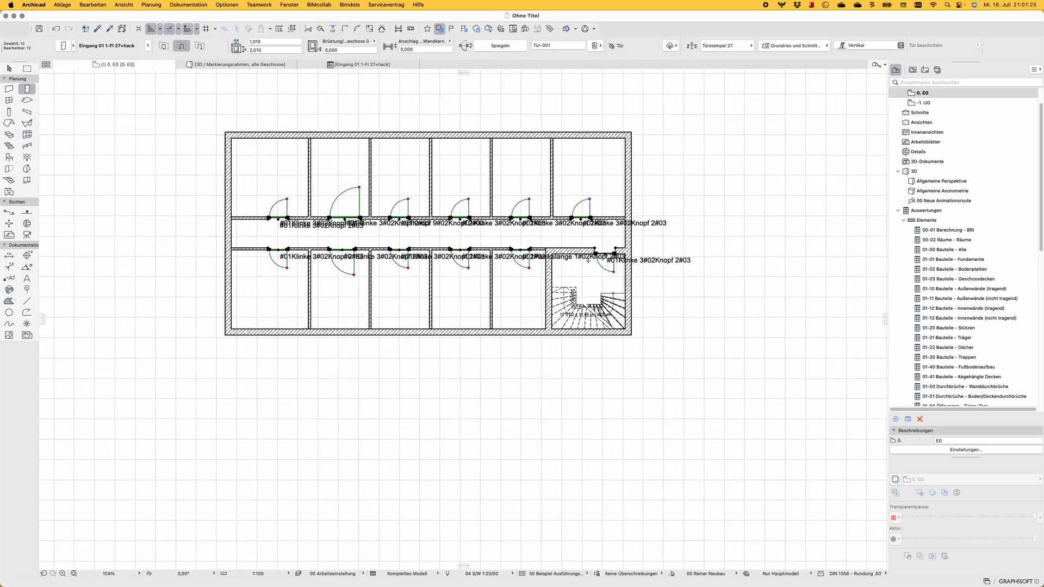
pyautogui.scroll(-4, 478, 243)
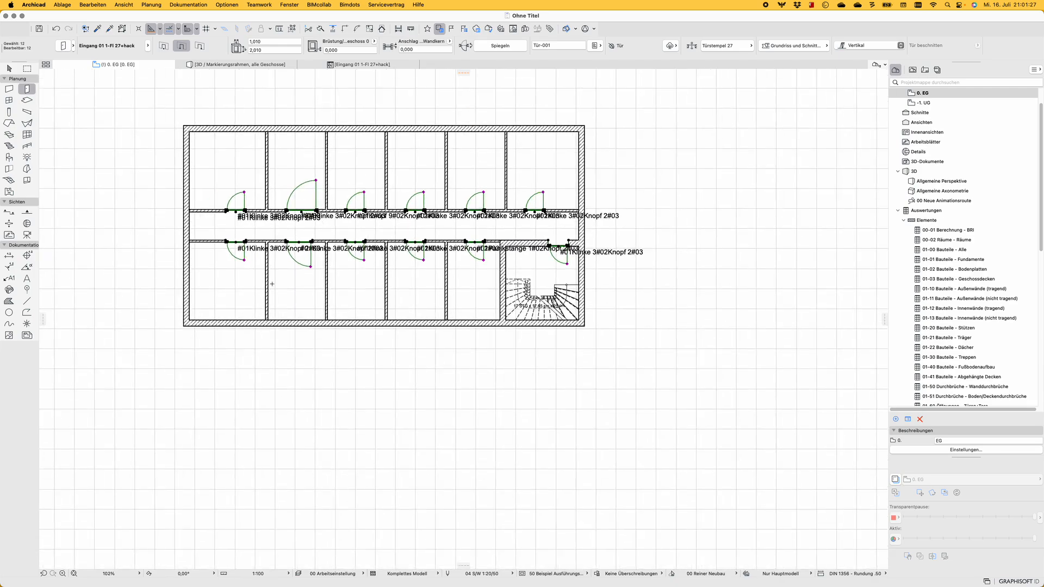
pyautogui.scroll(3, 304, 245)
pyautogui.scroll(-5, 449, 246)
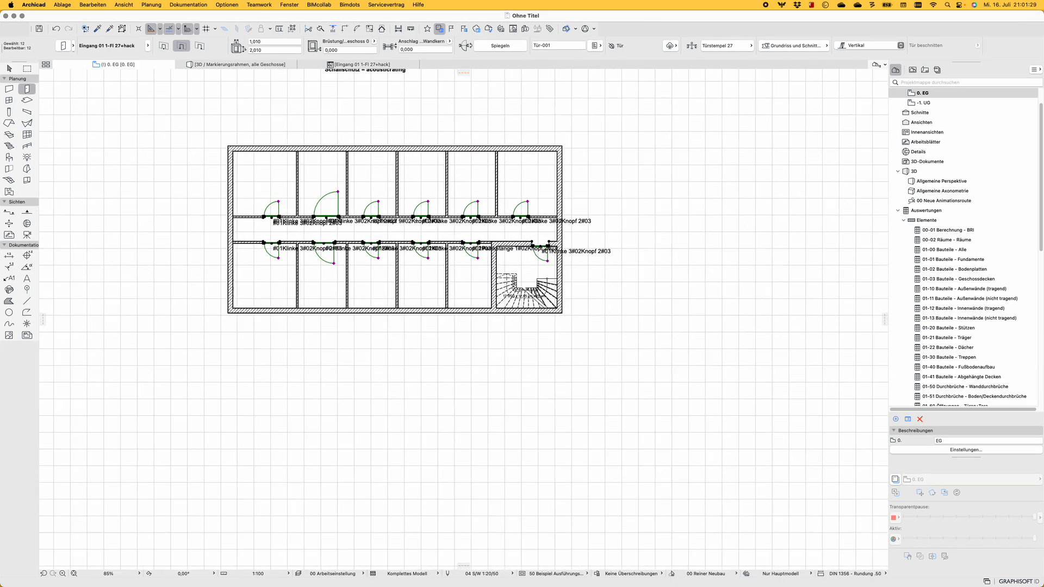
pyautogui.scroll(2, 452, 215)
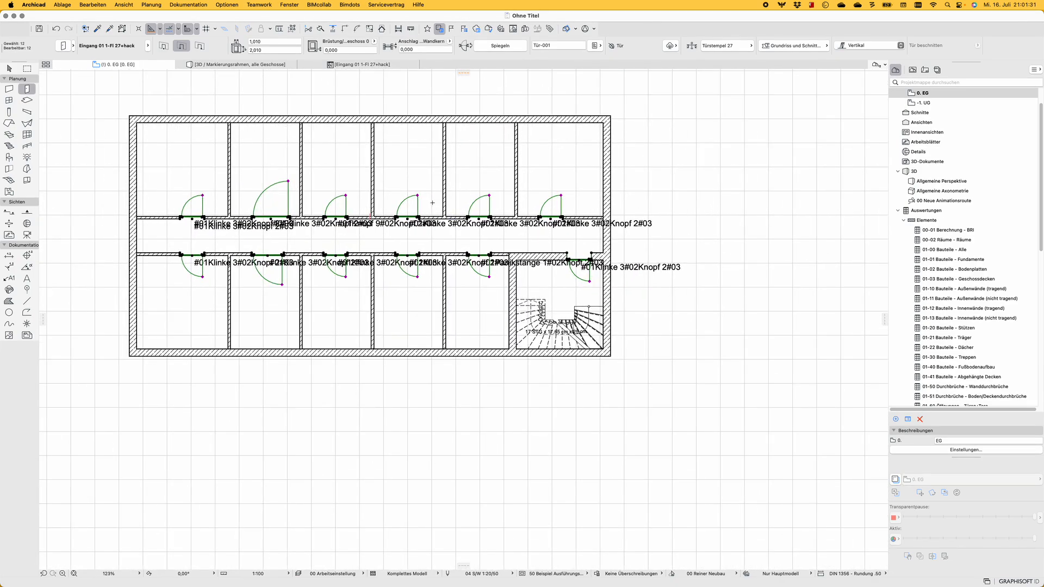
# Reopen the Property Highlighter and refresh the door highlighting by the GDL #1 property
pyautogui.click(341, 5)
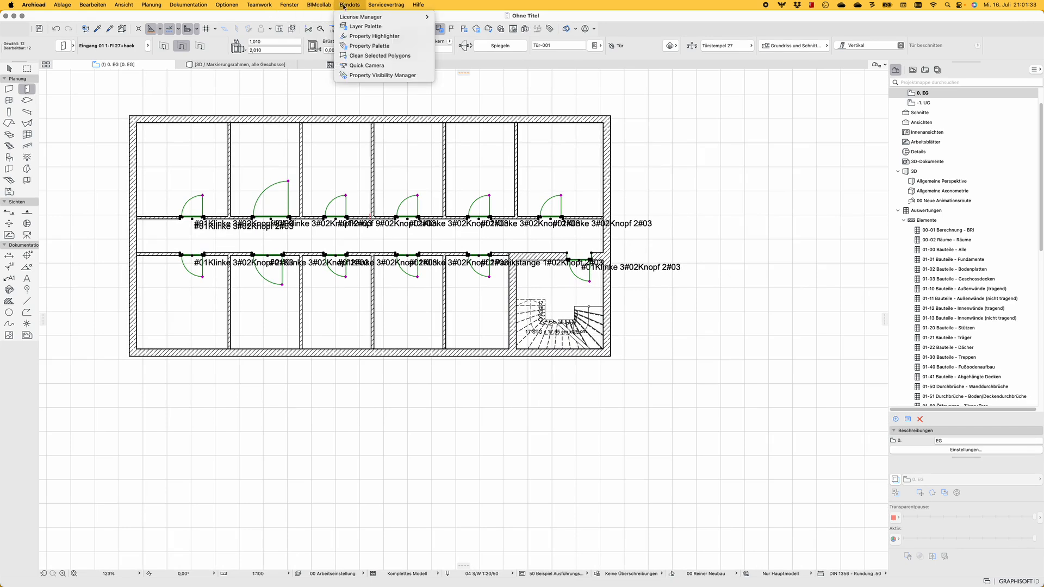
pyautogui.click(354, 36)
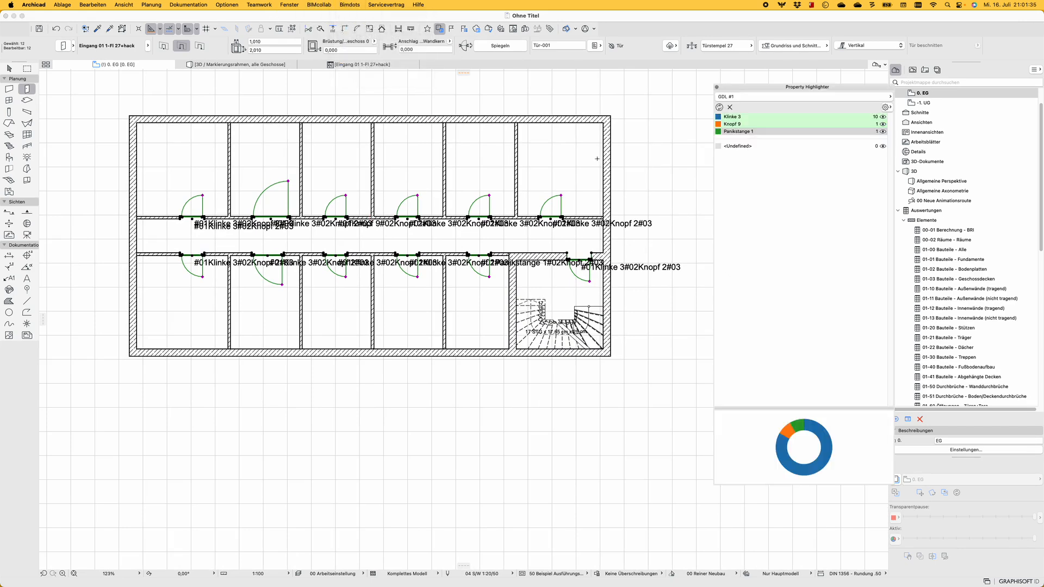
pyautogui.click(719, 107)
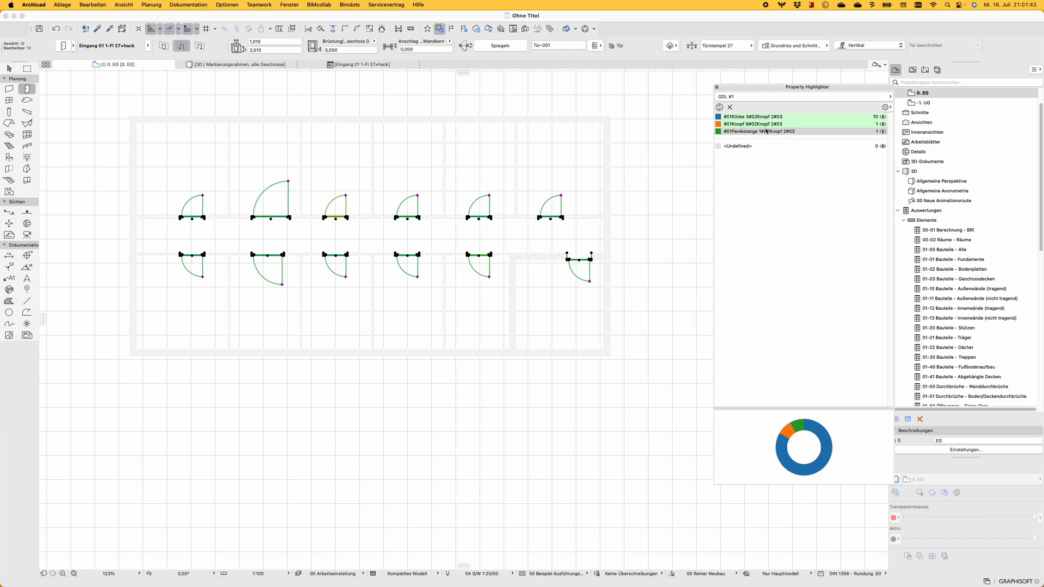
# Deselect the doors and select the Panikstange 1 entry in the GDL #1 highlighting list
pyautogui.press('Escape')
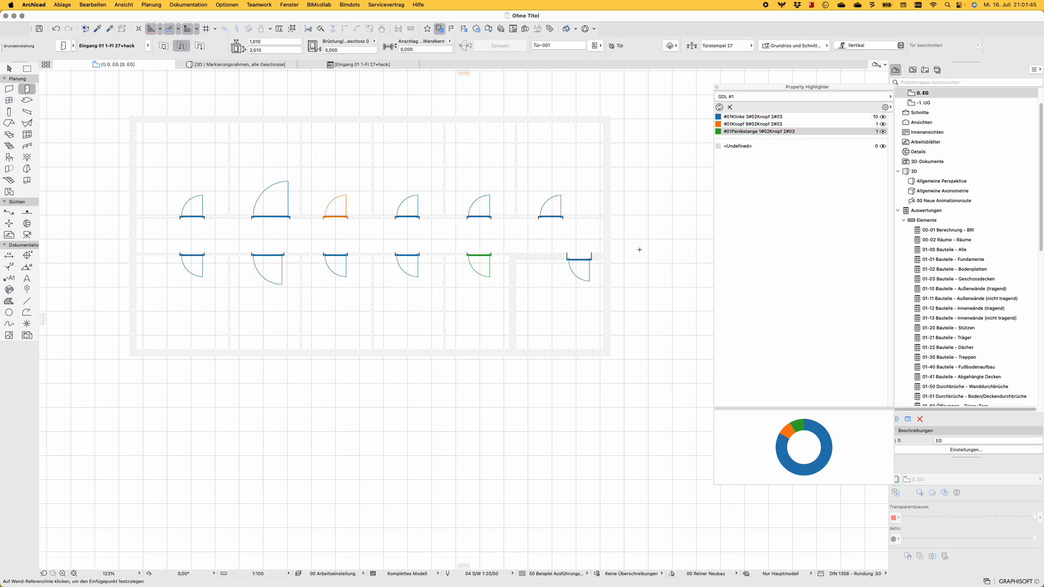
pyautogui.moveTo(348, 193)
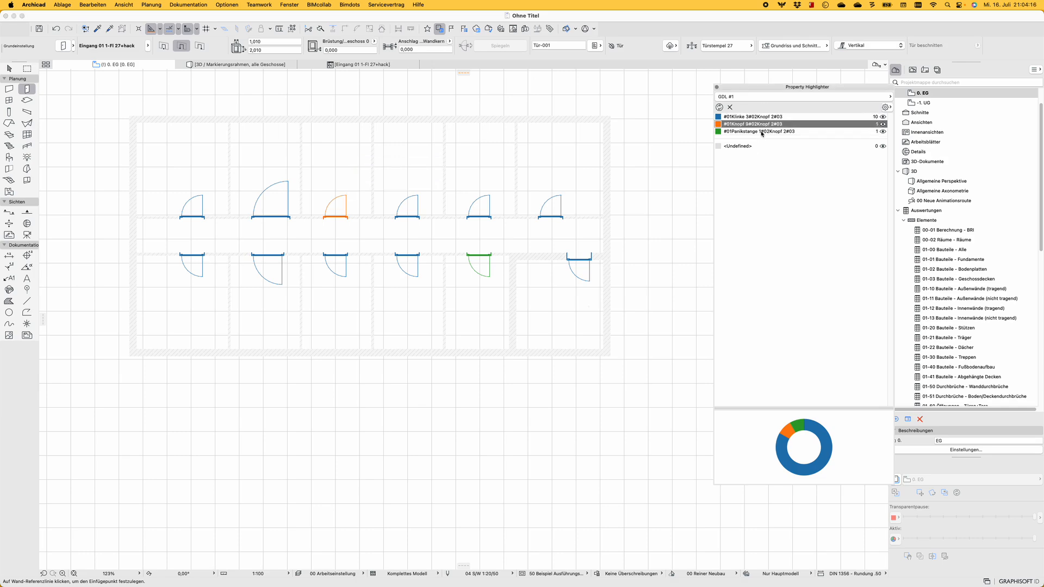
pyautogui.click(761, 132)
# Open the GDL #1 property's expression and add the SPLITRIGHT text function after the Schalldämmwert parameter
pyautogui.click(550, 29)
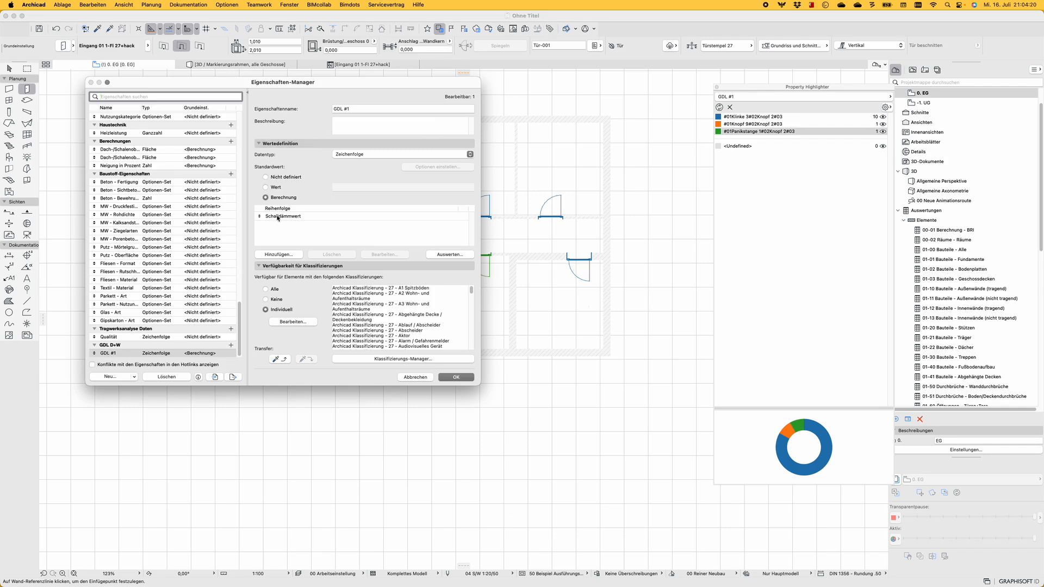
pyautogui.doubleClick(278, 217)
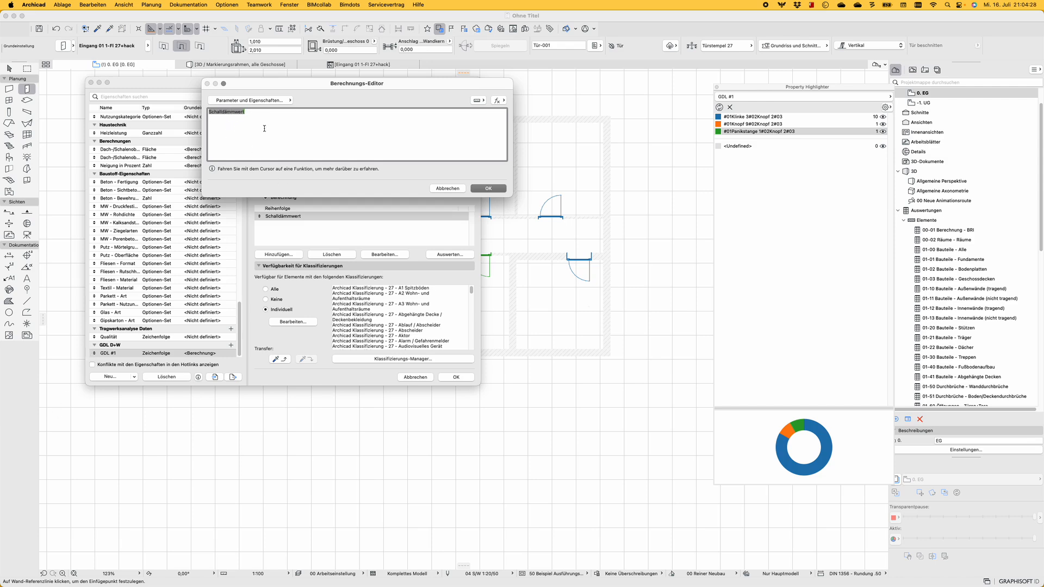
pyautogui.click(498, 101)
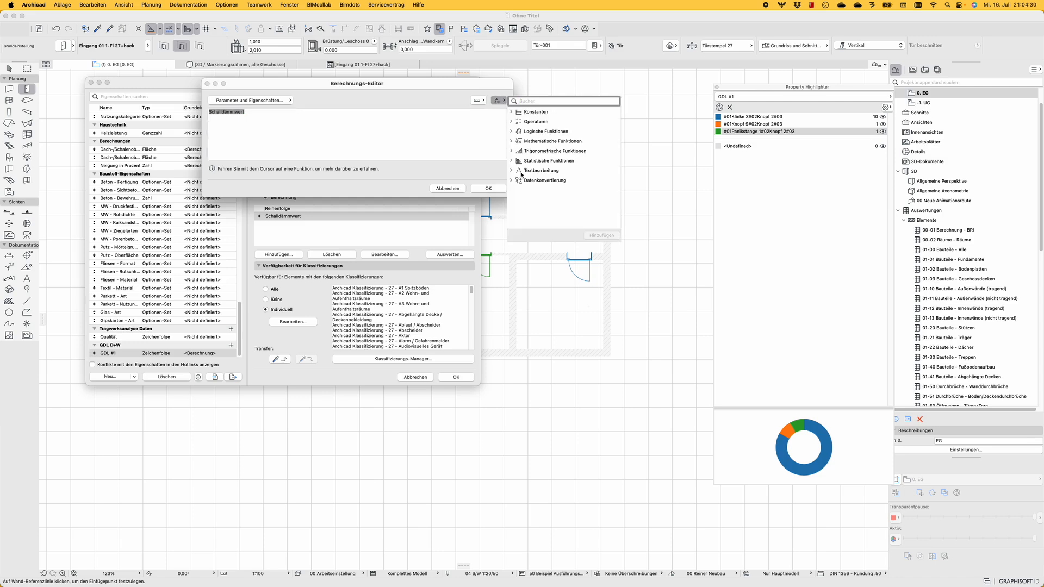
pyautogui.click(513, 172)
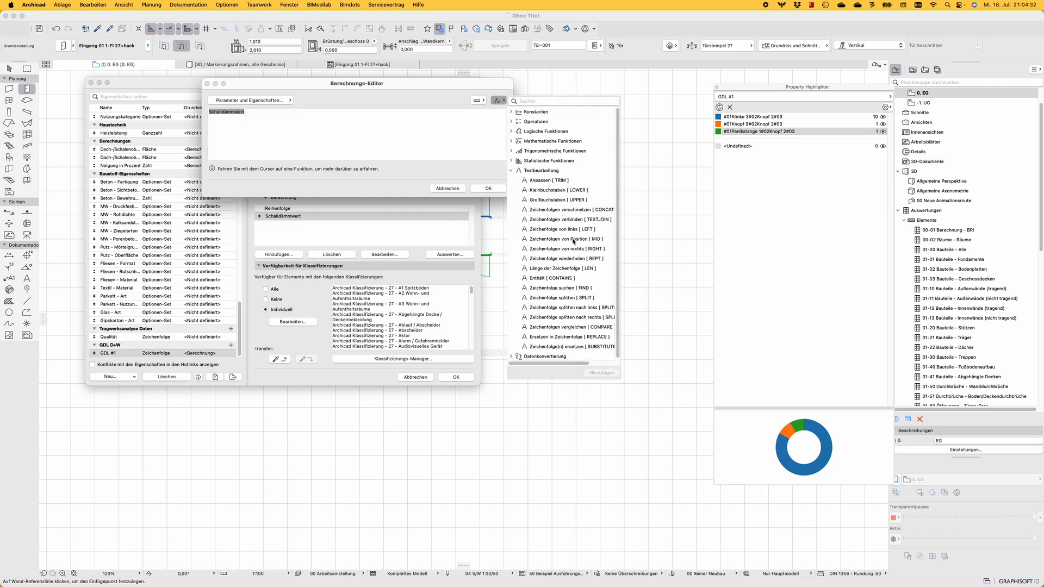
pyautogui.moveTo(573, 241)
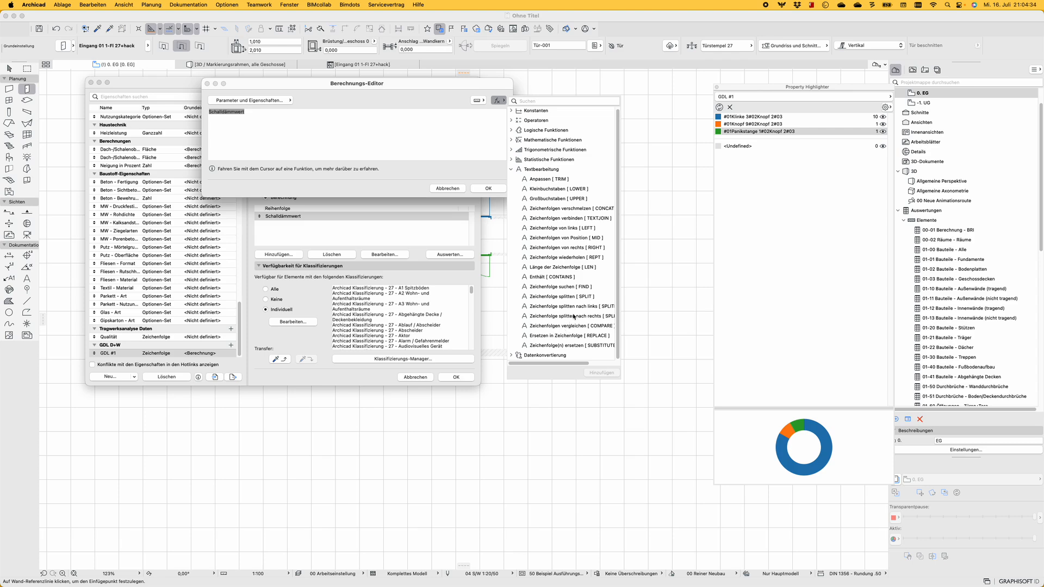
pyautogui.doubleClick(571, 316)
pyautogui.click(232, 119)
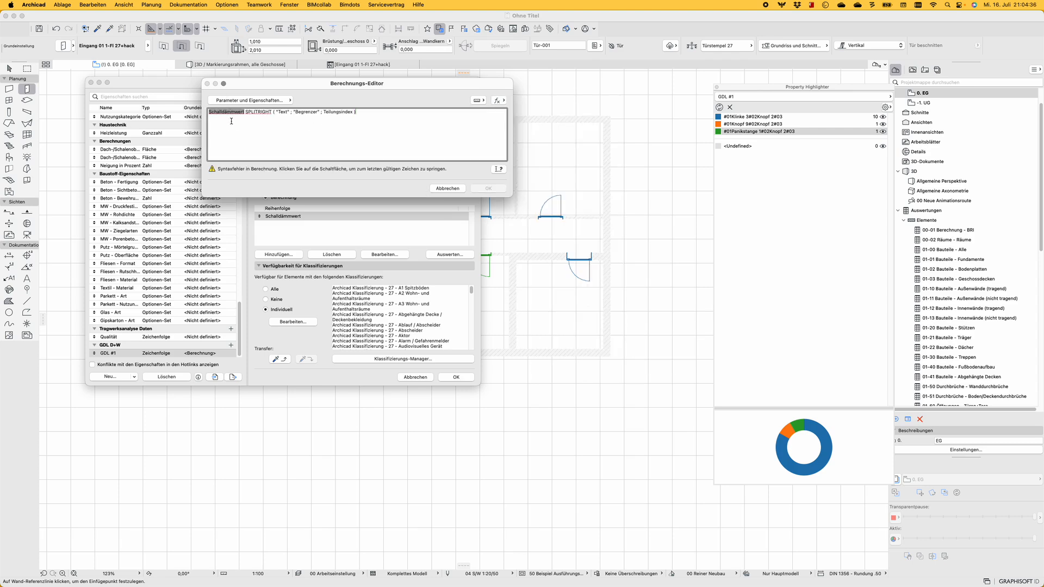
# Move the Schalldämmwert parameter into SPLITRIGHT as its text argument, replacing the placeholder
pyautogui.doubleClick(231, 112)
pyautogui.press('super+x')
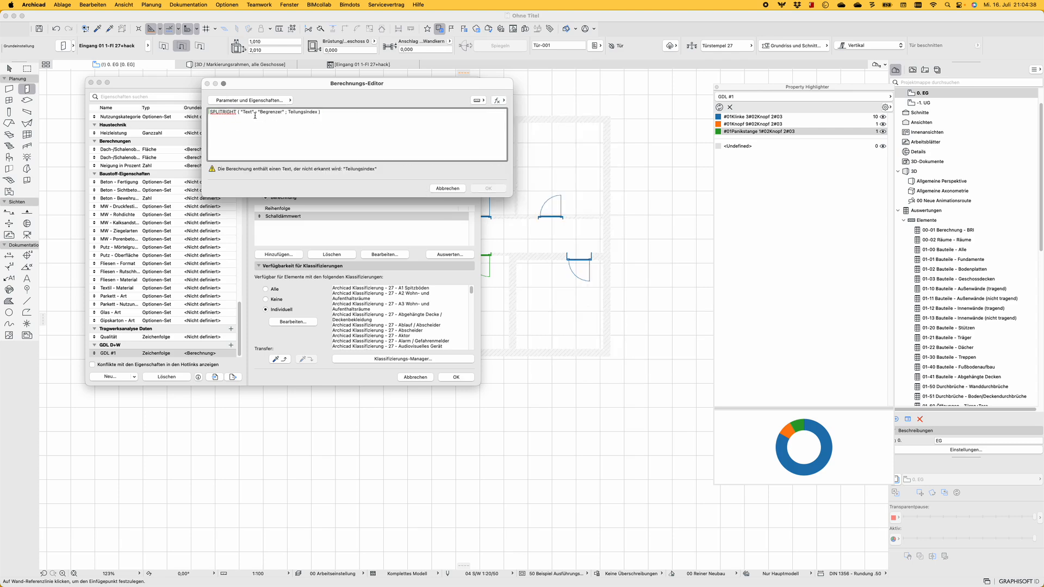
pyautogui.doubleClick(247, 112)
pyautogui.press('BackSpace')
pyautogui.press('BackSpace')
pyautogui.press('Delete')
pyautogui.press('super+v')
# Set the SPLITRIGHT delimiter to "#01" and its split index to 2, and accept the expression
pyautogui.doubleClick(294, 111)
pyautogui.write('#01')
pyautogui.doubleClick(319, 113)
pyautogui.write('2')
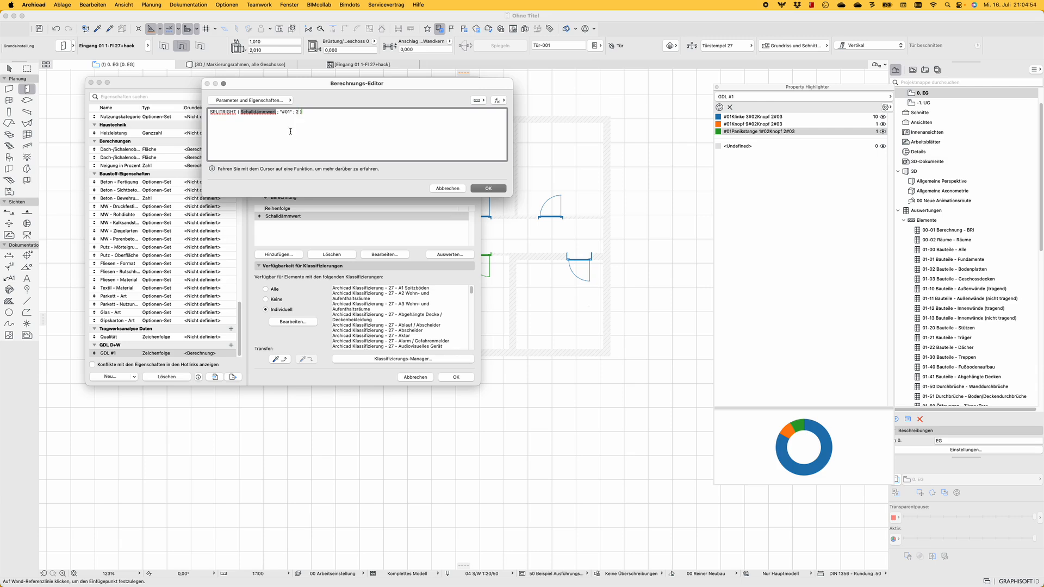
pyautogui.click(488, 189)
# Save the property changes, refresh the GDL #1 door highlighting and select the Klinke 3 entry
pyautogui.click(456, 377)
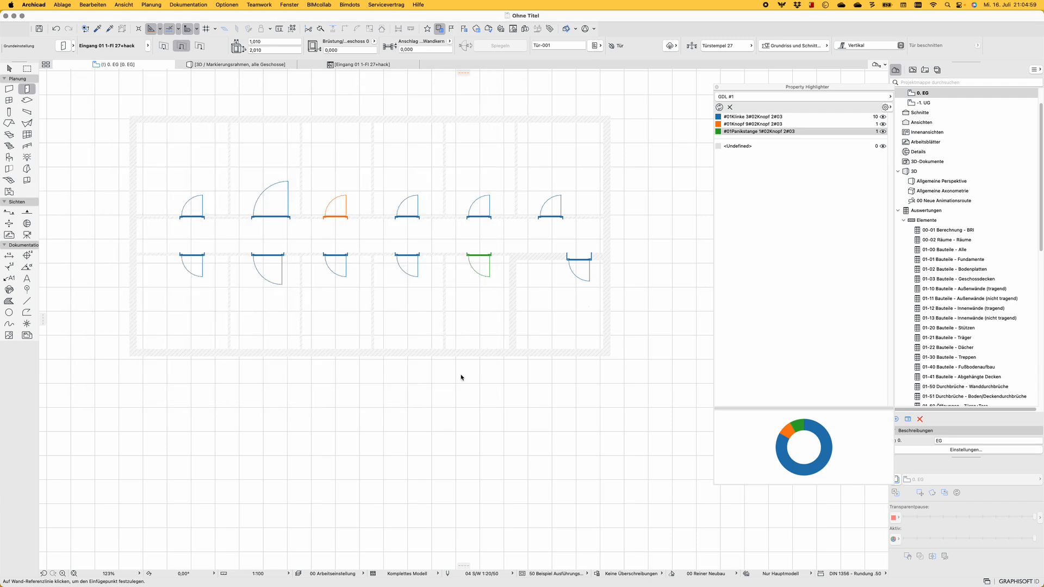
pyautogui.click(719, 107)
pyautogui.click(733, 117)
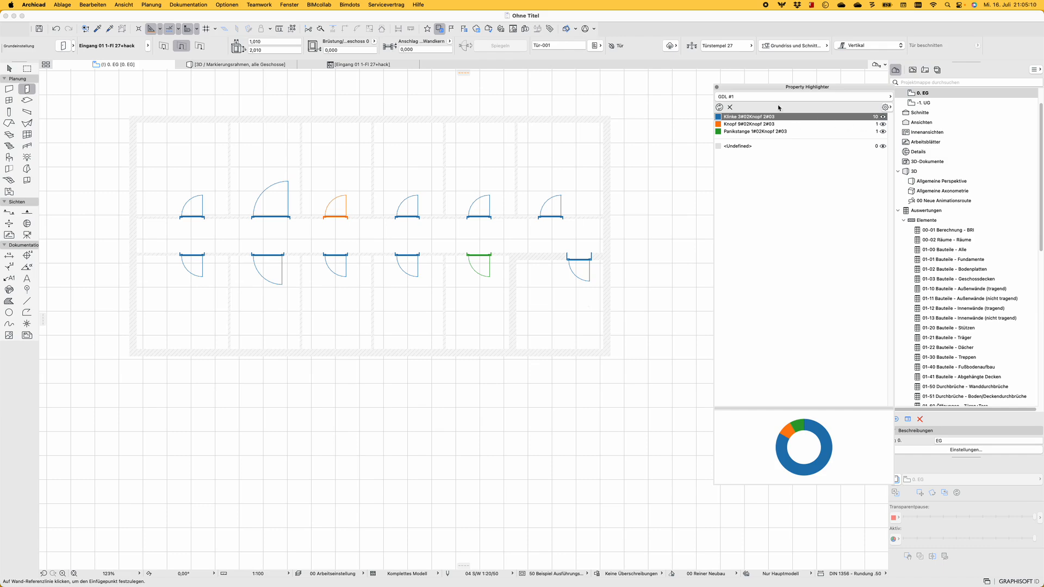
# Reopen the GDL #1 expression and insert the SPLITLEFT function on a line above the SPLITRIGHT expression
pyautogui.click(549, 28)
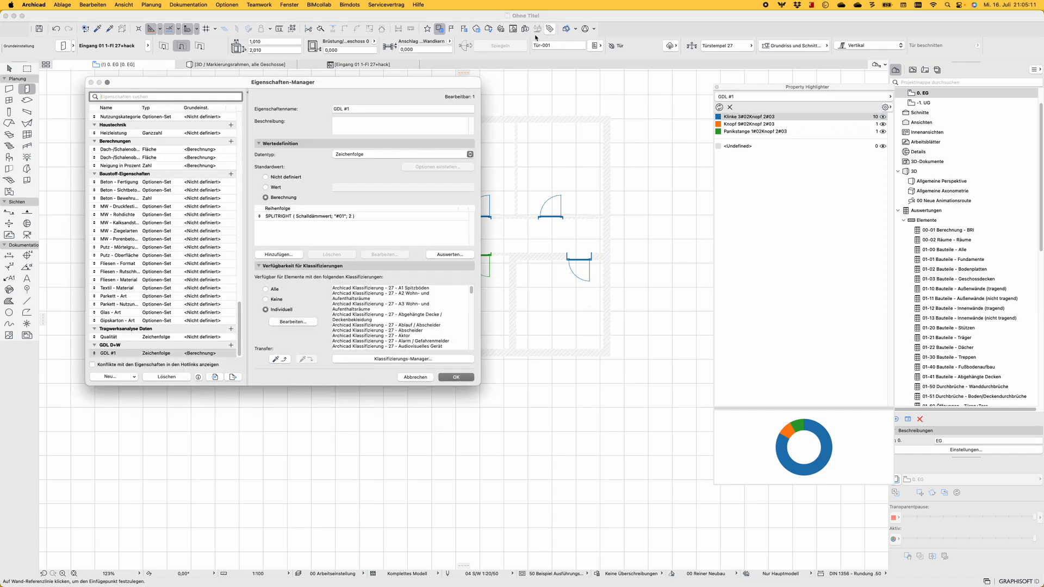
pyautogui.doubleClick(322, 216)
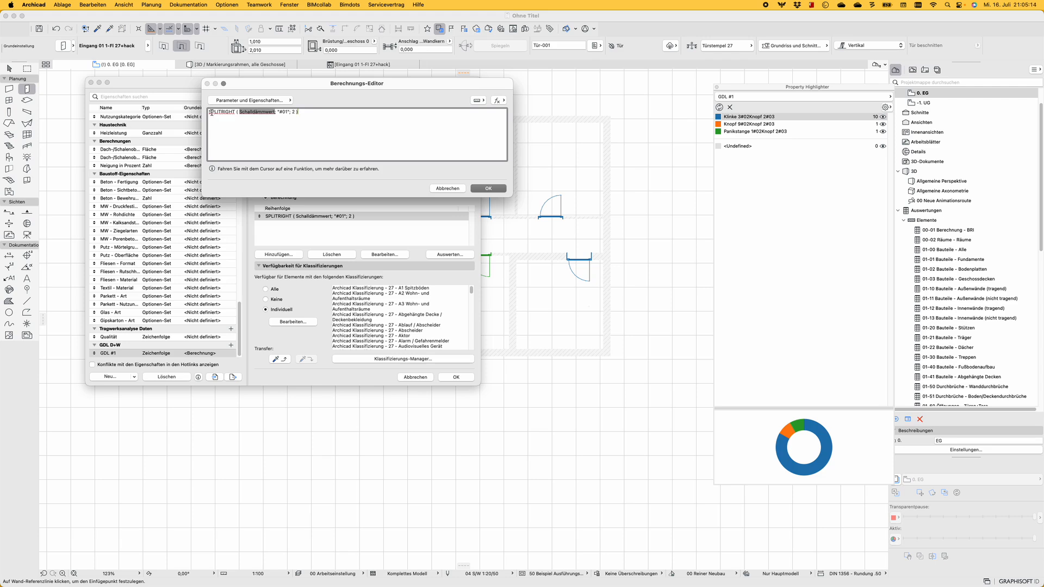
pyautogui.click(210, 113)
pyautogui.press('Return')
pyautogui.press('Return')
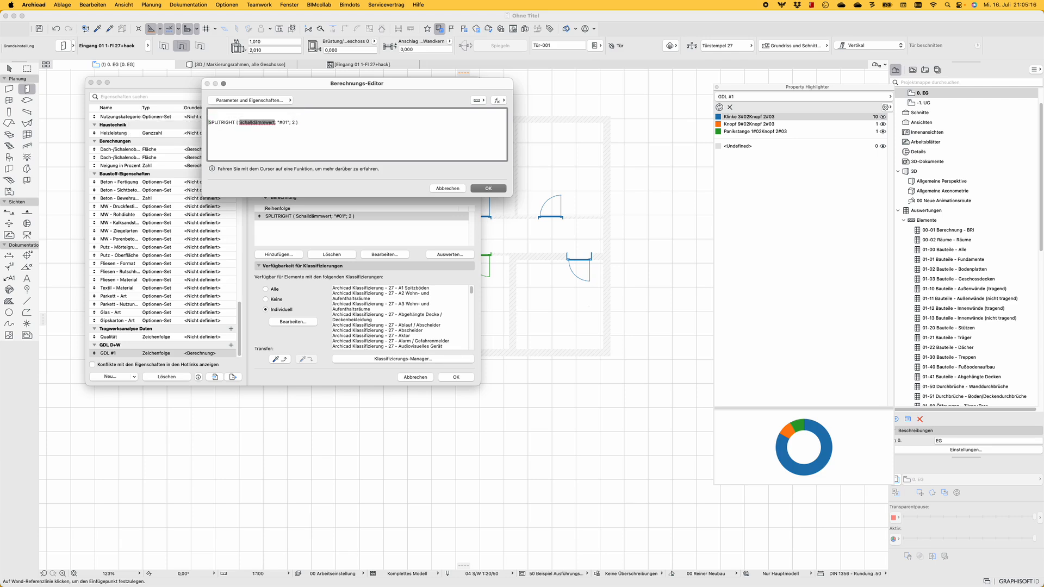
pyautogui.click(496, 101)
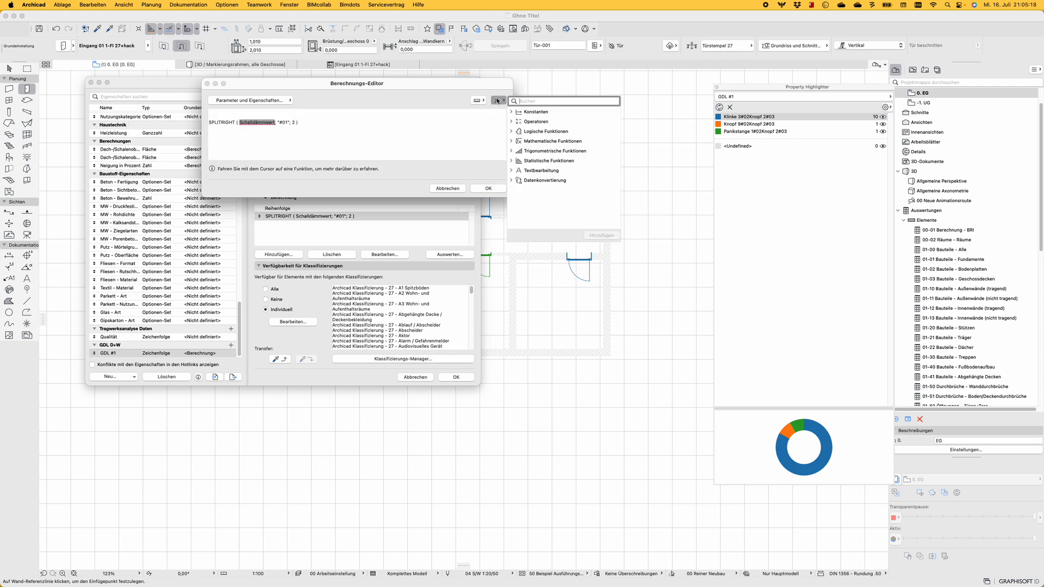
pyautogui.click(512, 171)
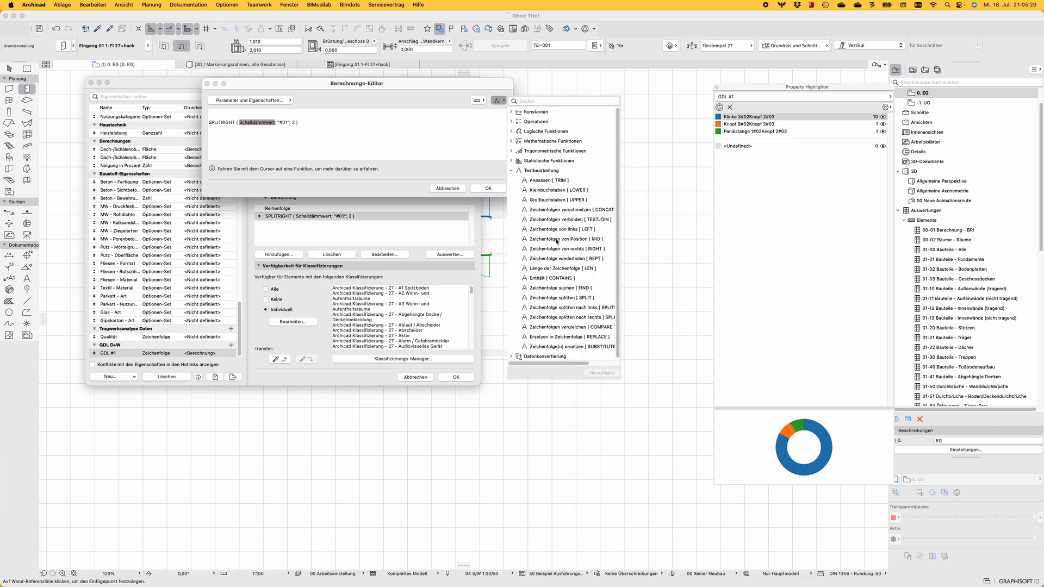
pyautogui.doubleClick(566, 308)
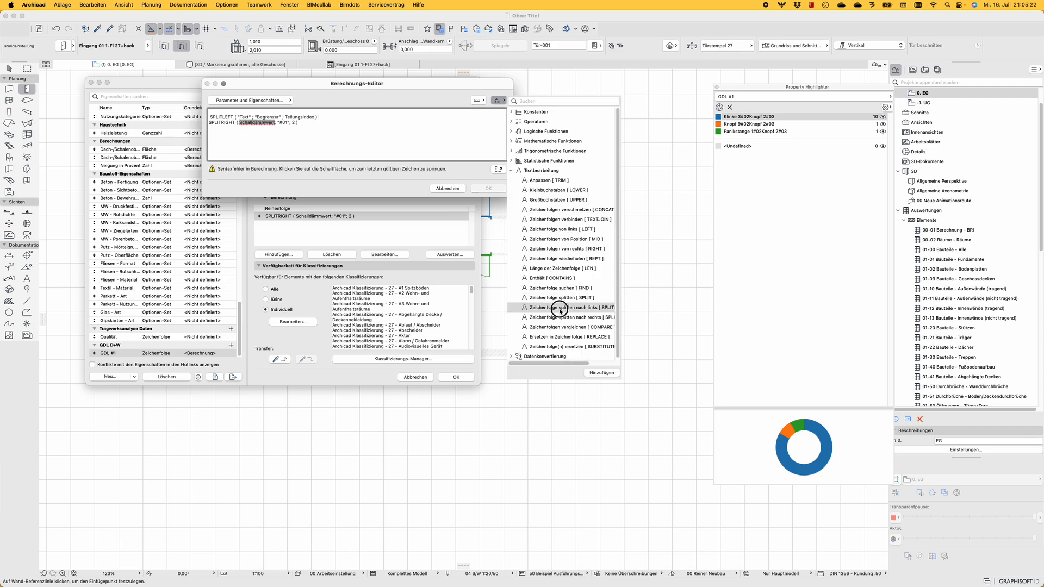
pyautogui.click(315, 149)
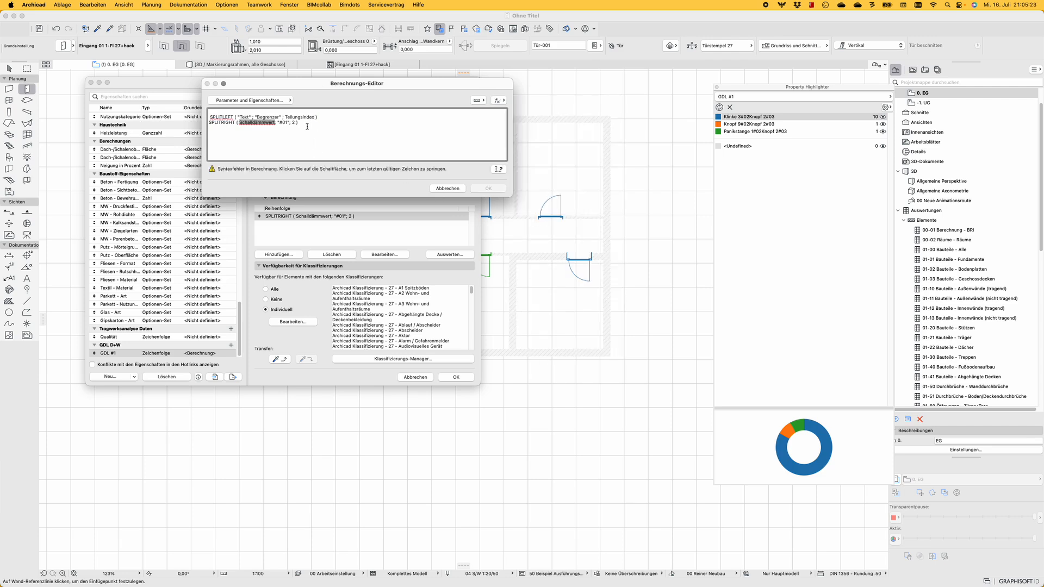
# Nest the SPLITRIGHT expression inside SPLITLEFT as its text argument
pyautogui.tripleClick(200, 123)
pyautogui.press('BackSpace')
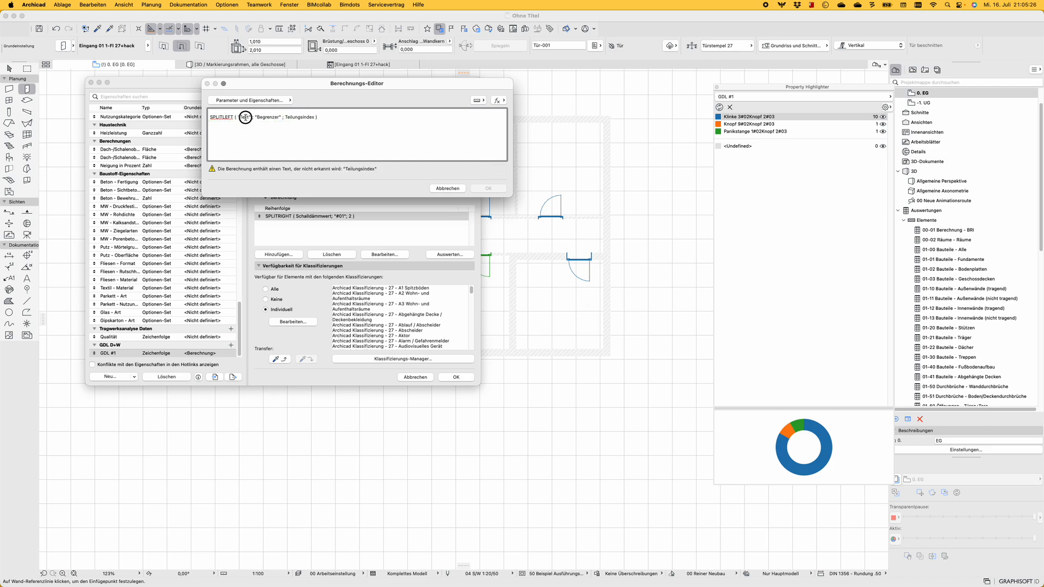
pyautogui.press('BackSpace')
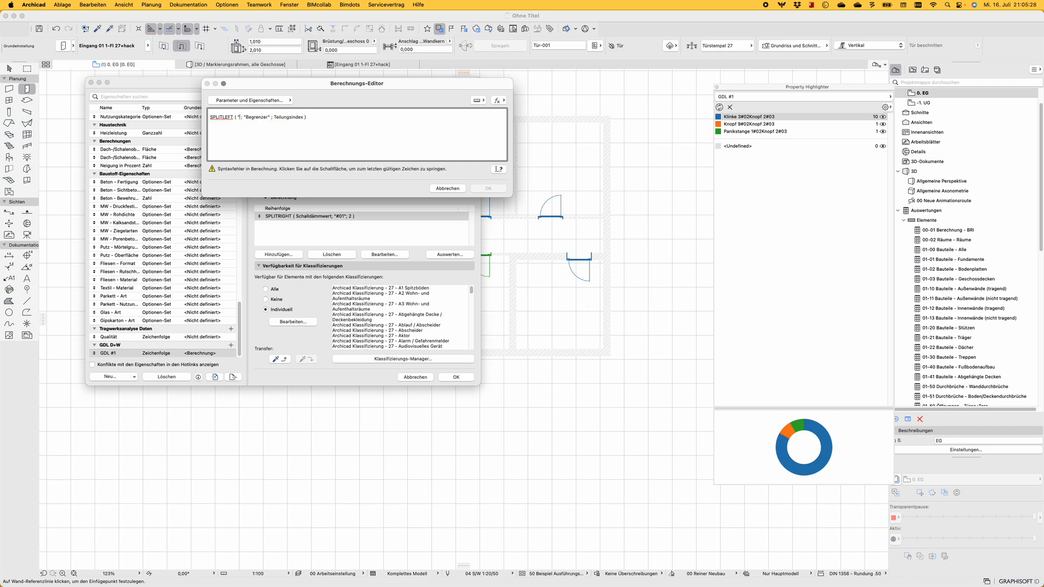
pyautogui.press('super+v')
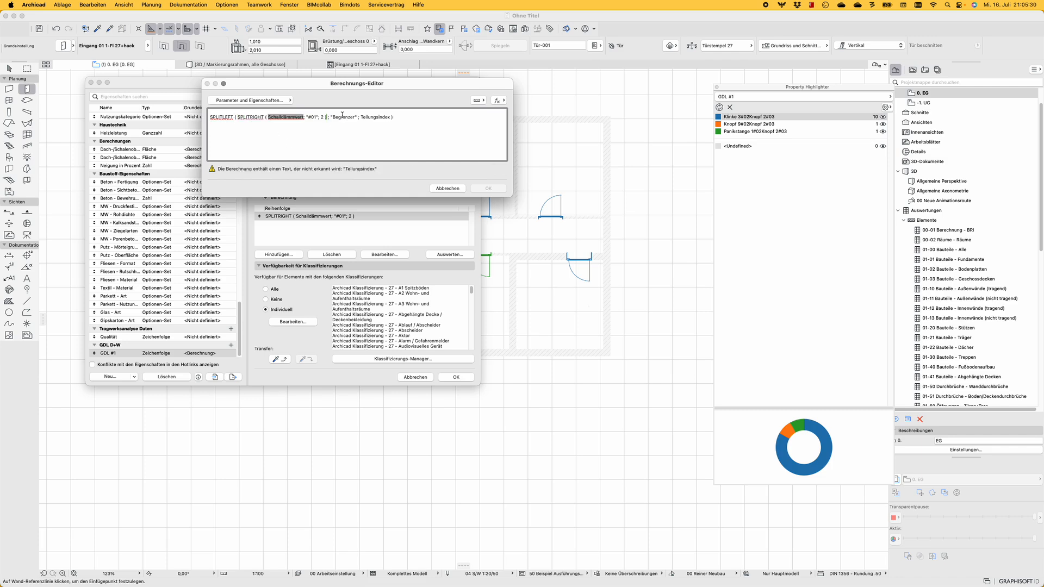
# Set the SPLITLEFT delimiter to "#02" and its split index to 2, and accept the expression
pyautogui.write('#02')
pyautogui.doubleClick(363, 117)
pyautogui.write('2')
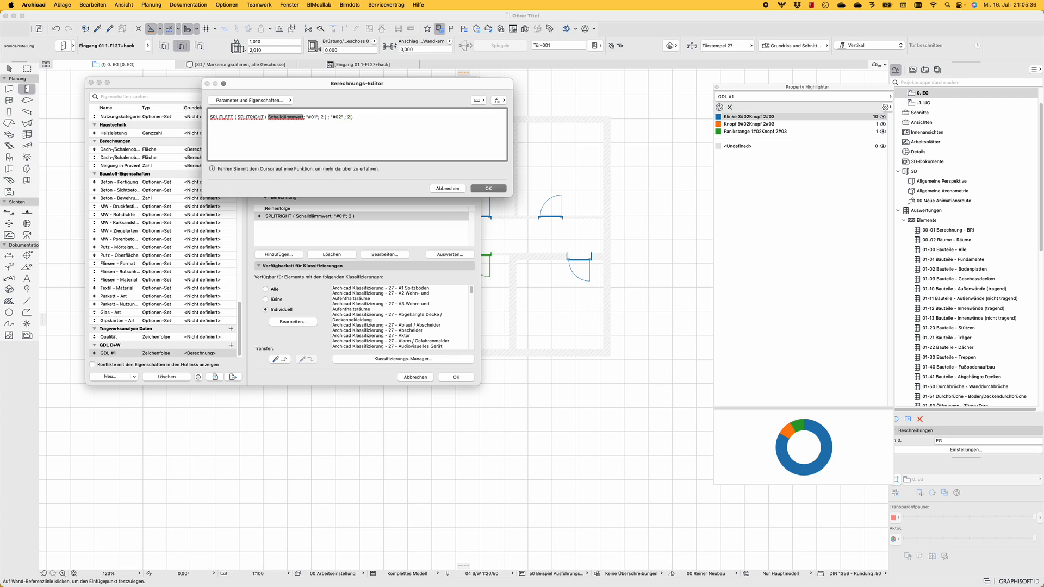
pyautogui.click(486, 188)
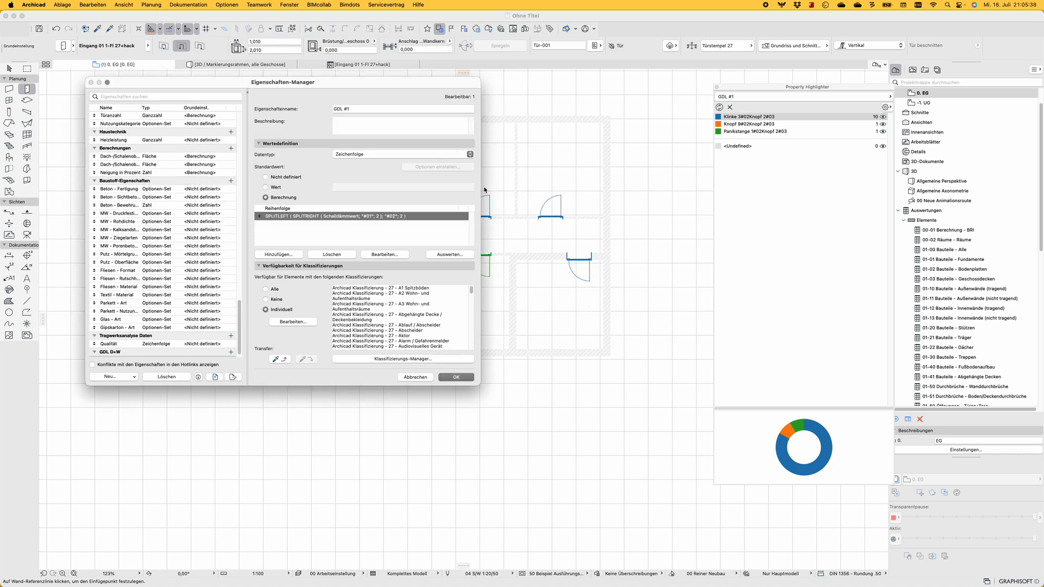
# Save the nested GDL #1 expression and refresh the door highlighting to check its values
pyautogui.click(456, 376)
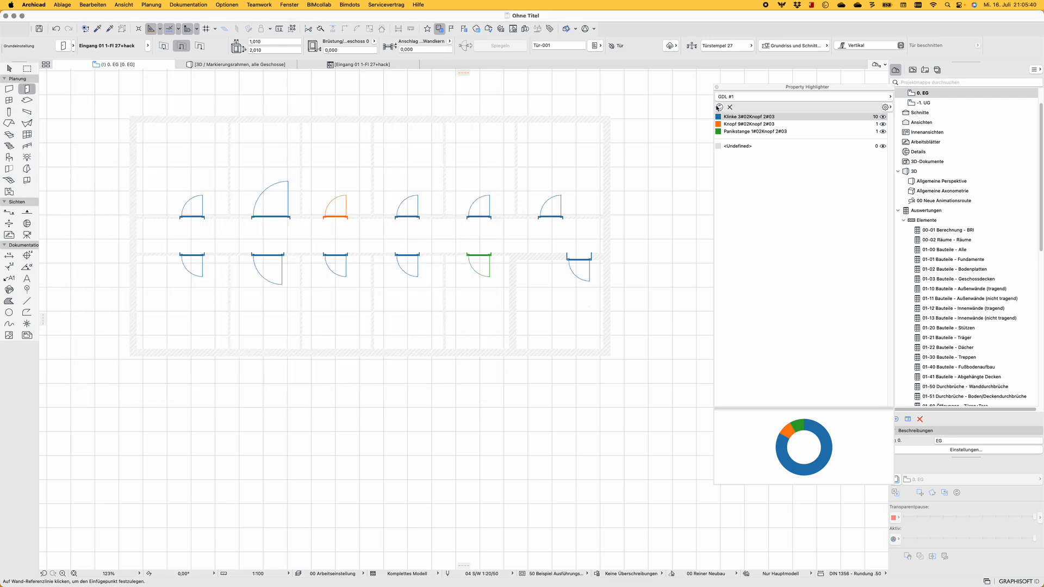
pyautogui.click(718, 107)
pyautogui.click(718, 107)
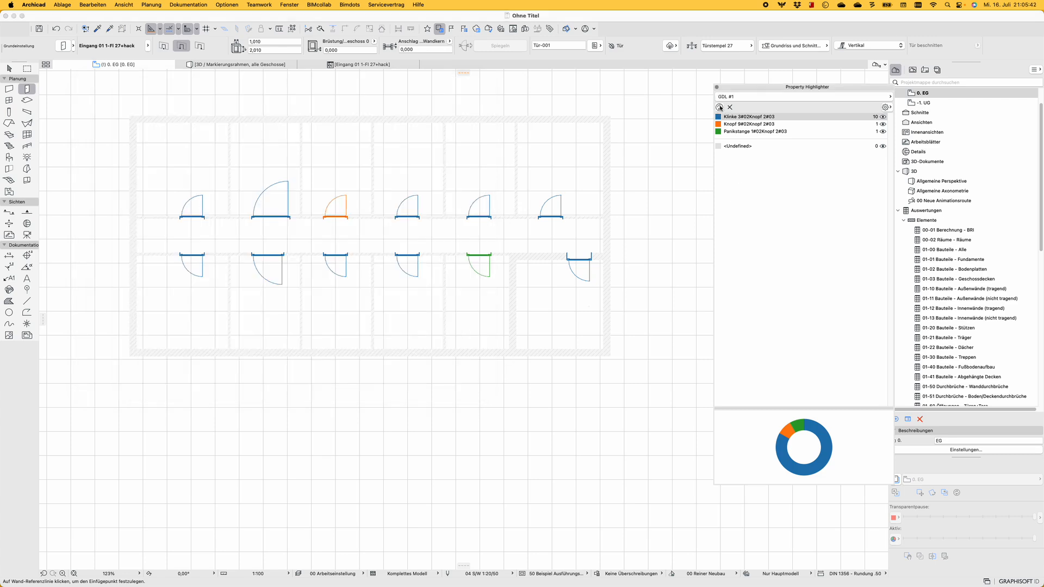
# Change the SPLITLEFT split index in the GDL #1 expression to 1 and accept it
pyautogui.click(550, 28)
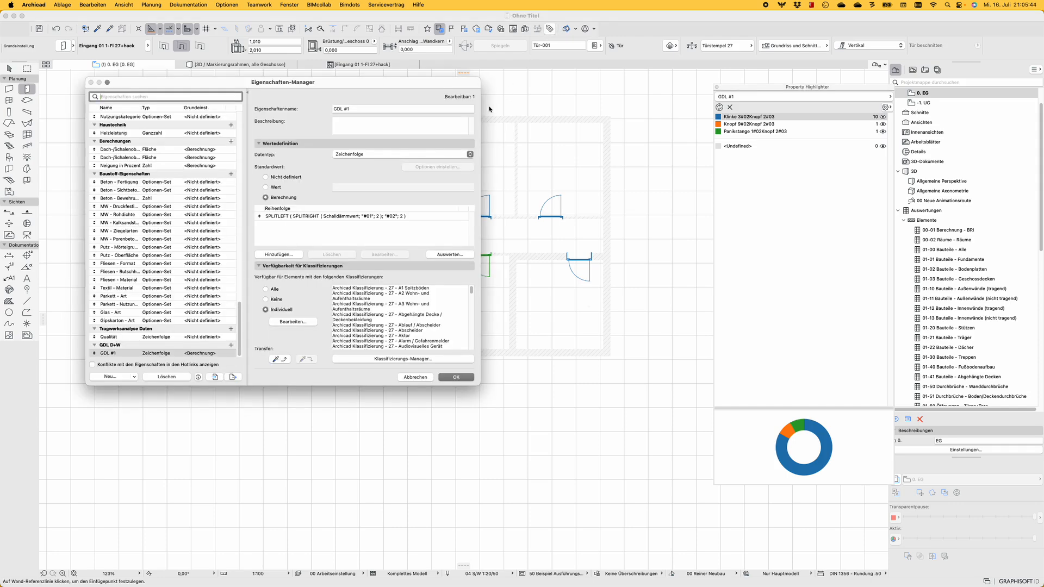
pyautogui.doubleClick(361, 217)
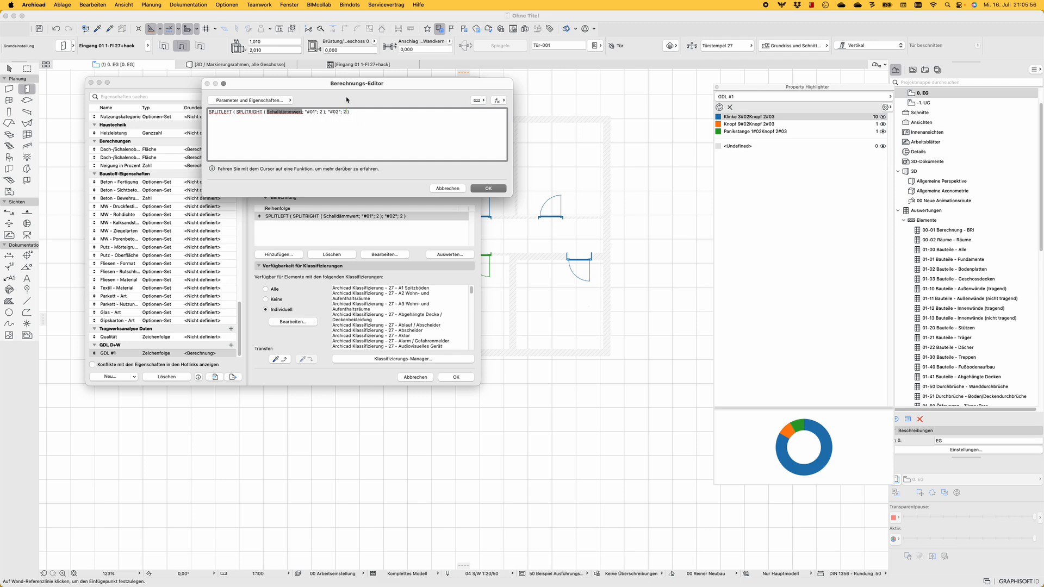
pyautogui.press('BackSpace')
pyautogui.write('1')
pyautogui.click(487, 189)
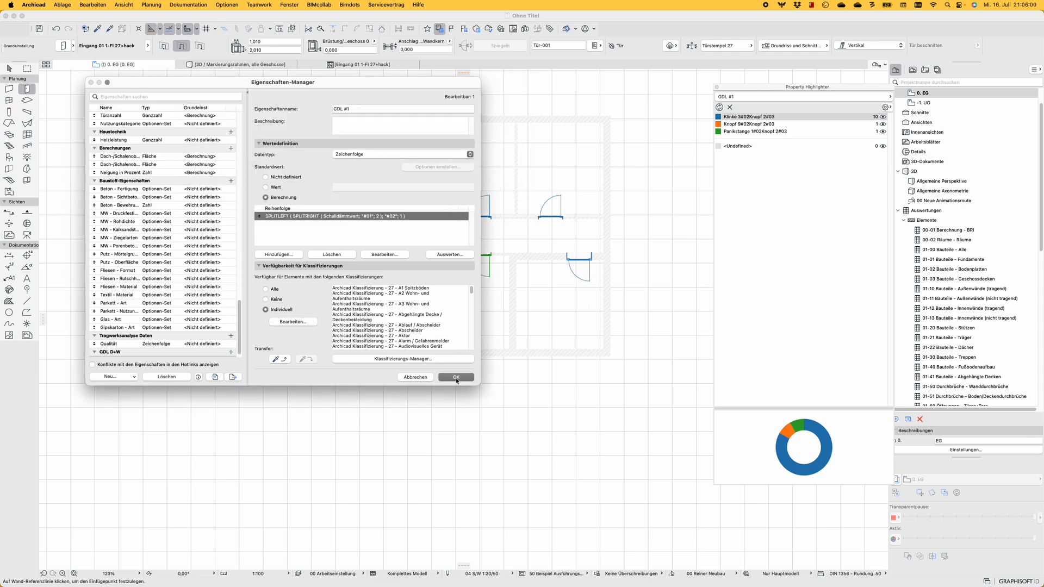
# Save the property, refresh the GDL #1 highlighting and check the Klinke, Knopf and Panikstange entries
pyautogui.click(456, 377)
pyautogui.click(719, 107)
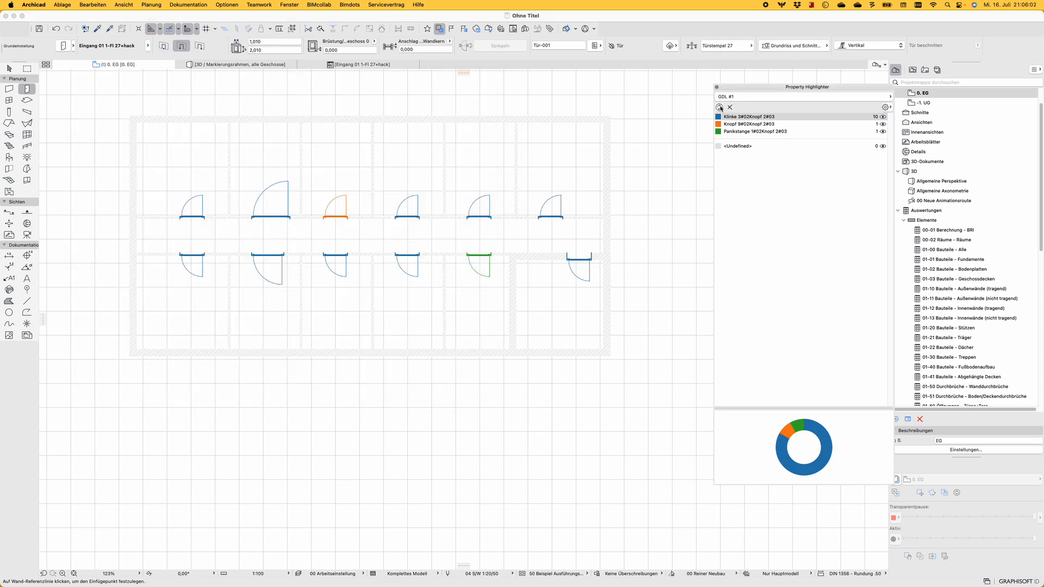
pyautogui.click(720, 107)
pyautogui.click(734, 117)
pyautogui.click(735, 124)
pyautogui.click(737, 132)
pyautogui.click(736, 125)
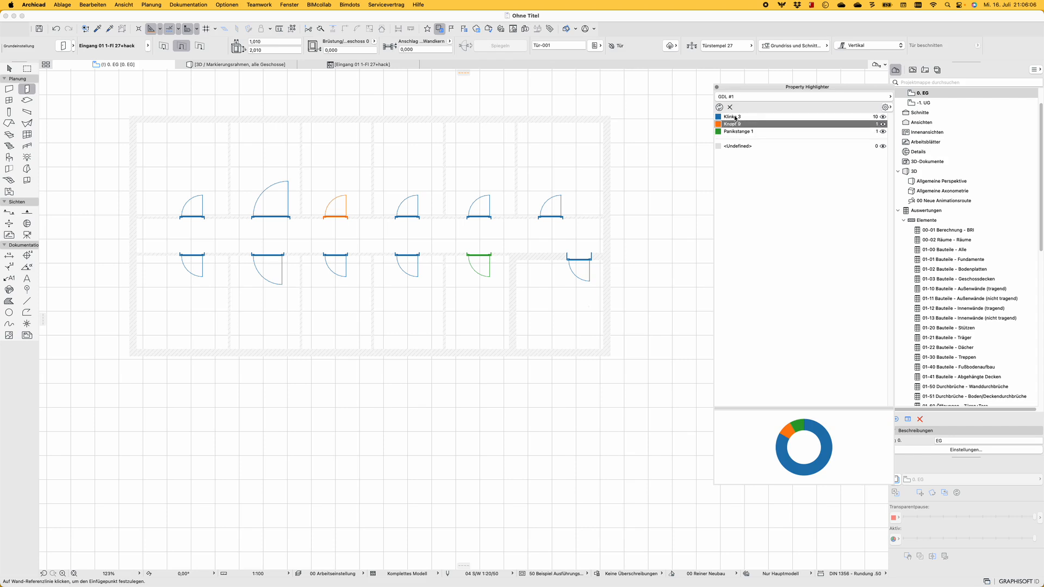
pyautogui.click(735, 118)
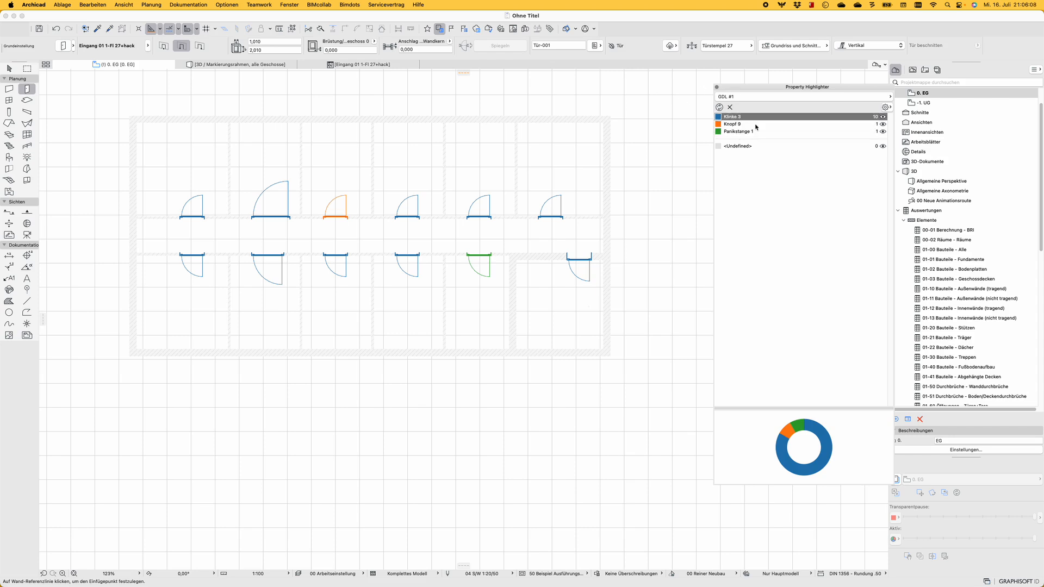
# Duplicate the GDL #1 property in the GDL D+W group and rename the copy GDL #2
pyautogui.click(551, 28)
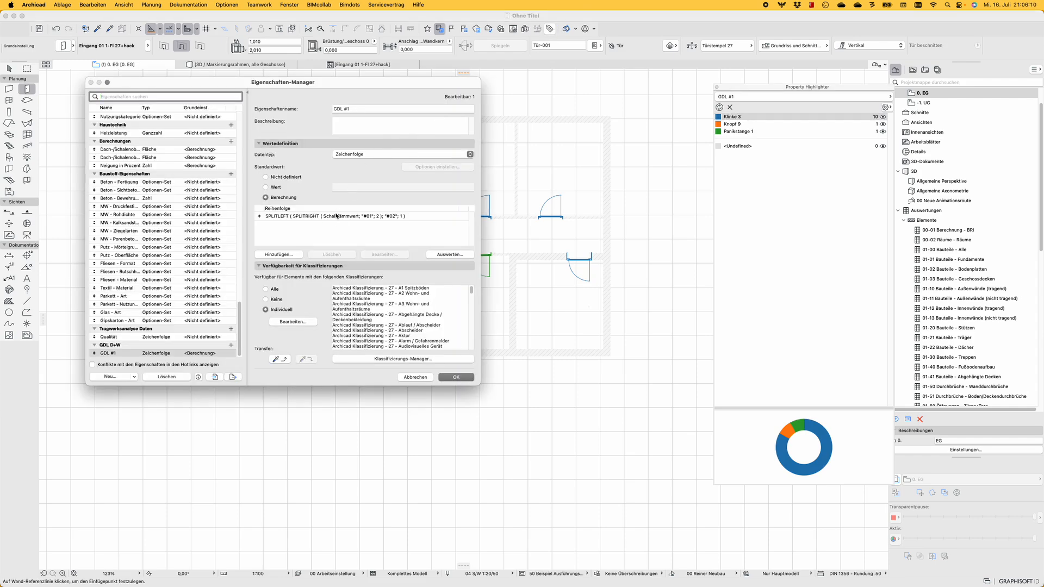
pyautogui.doubleClick(335, 216)
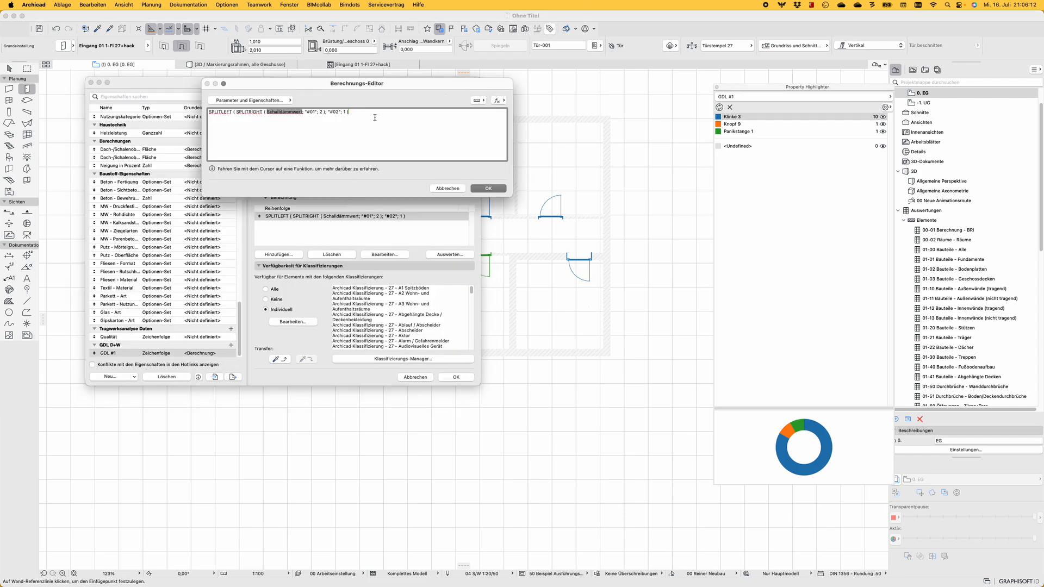
pyautogui.click(496, 189)
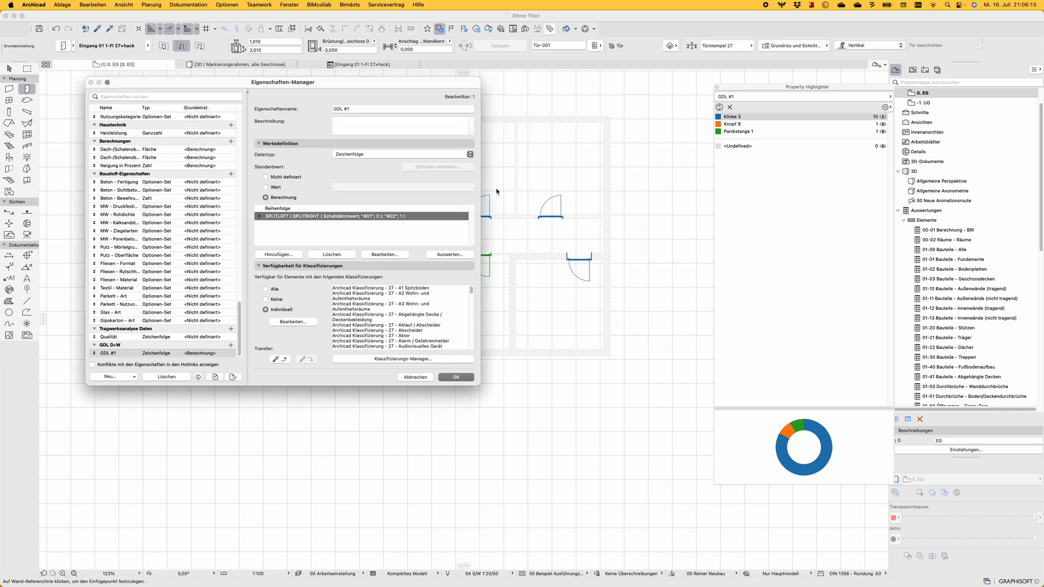
pyautogui.rightClick(108, 355)
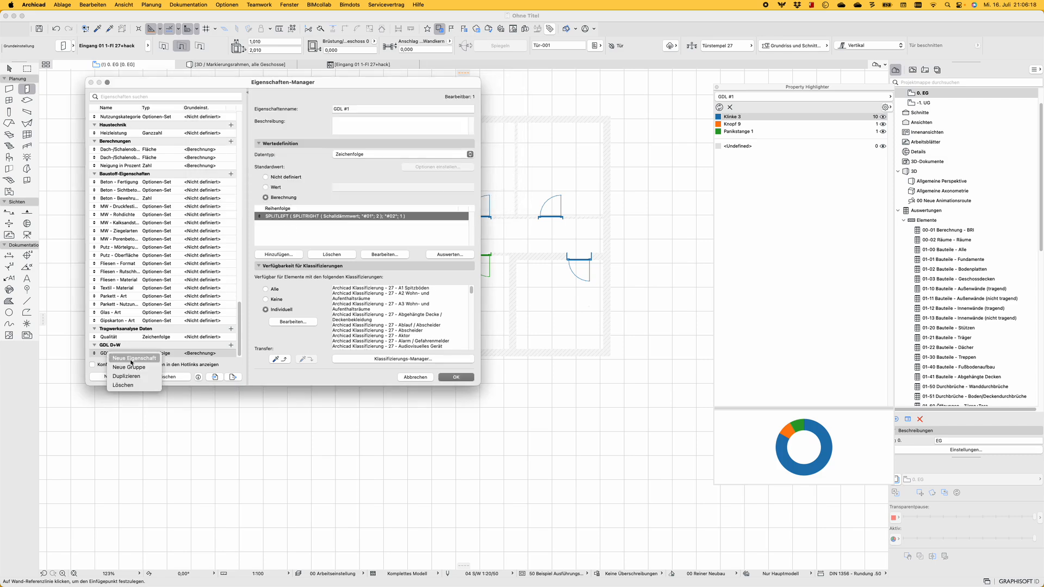
pyautogui.click(126, 376)
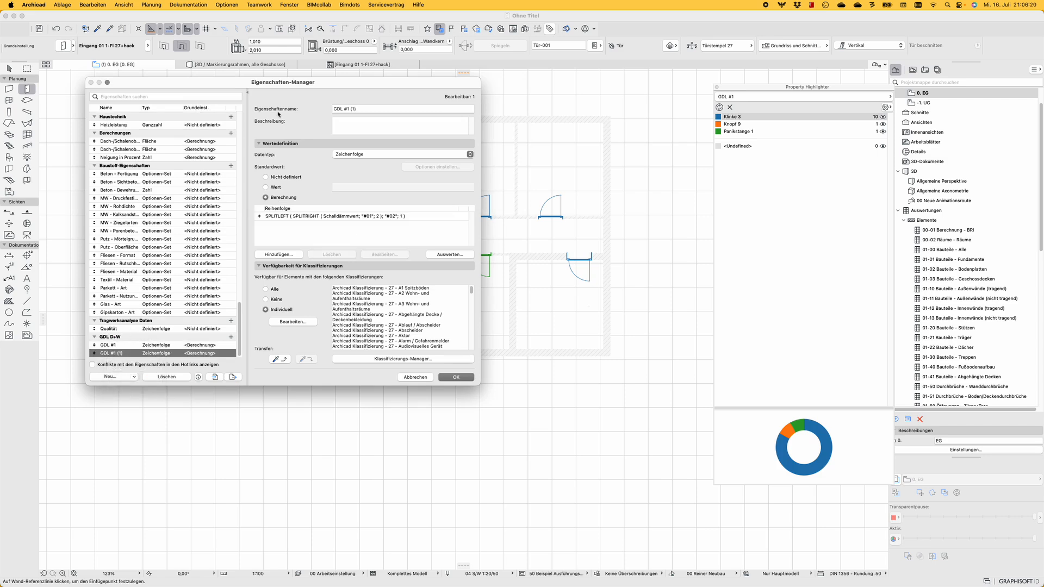
pyautogui.click(375, 108)
pyautogui.press('BackSpace')
pyautogui.press('BackSpace')
pyautogui.press('BackSpace')
pyautogui.press('BackSpace')
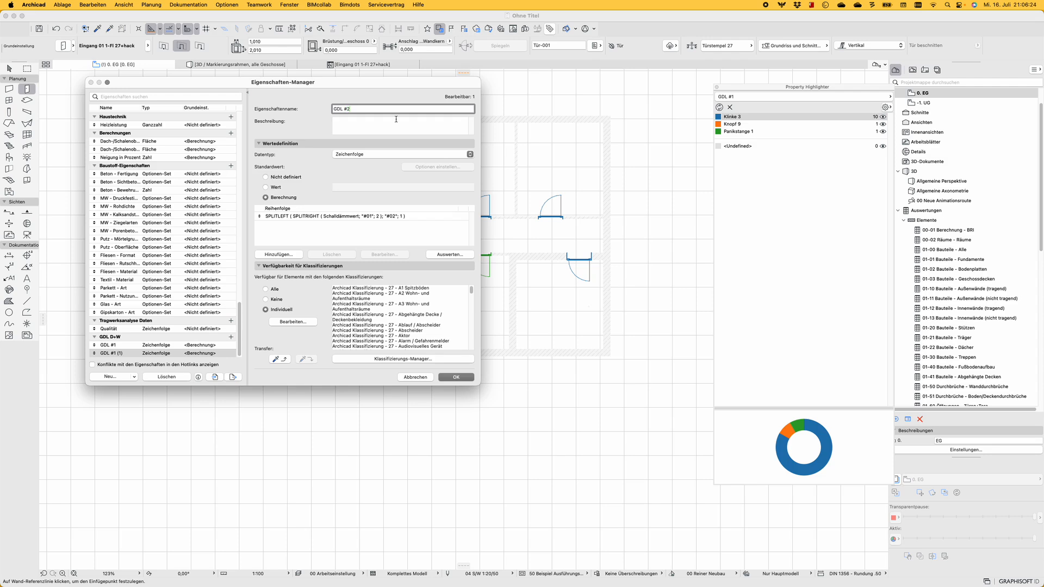
# Change the GDL #2 expression's delimiters to "#02" for SPLITRIGHT and "#03" for SPLITLEFT, and accept it
pyautogui.doubleClick(356, 216)
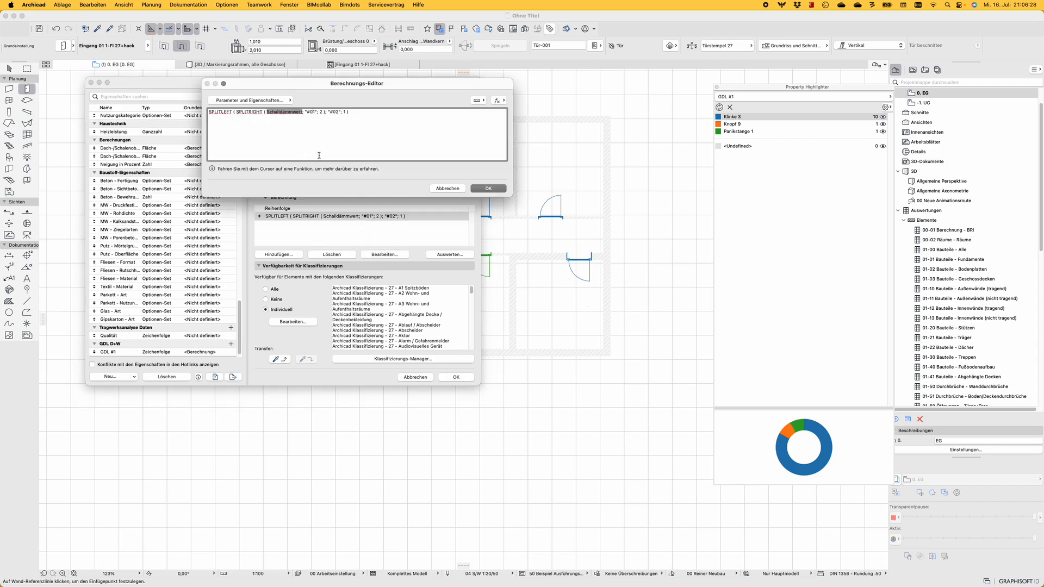
pyautogui.press('BackSpace')
pyautogui.write('2')
pyautogui.click(340, 111)
pyautogui.press('BackSpace')
pyautogui.write('3')
pyautogui.click(379, 156)
pyautogui.click(485, 188)
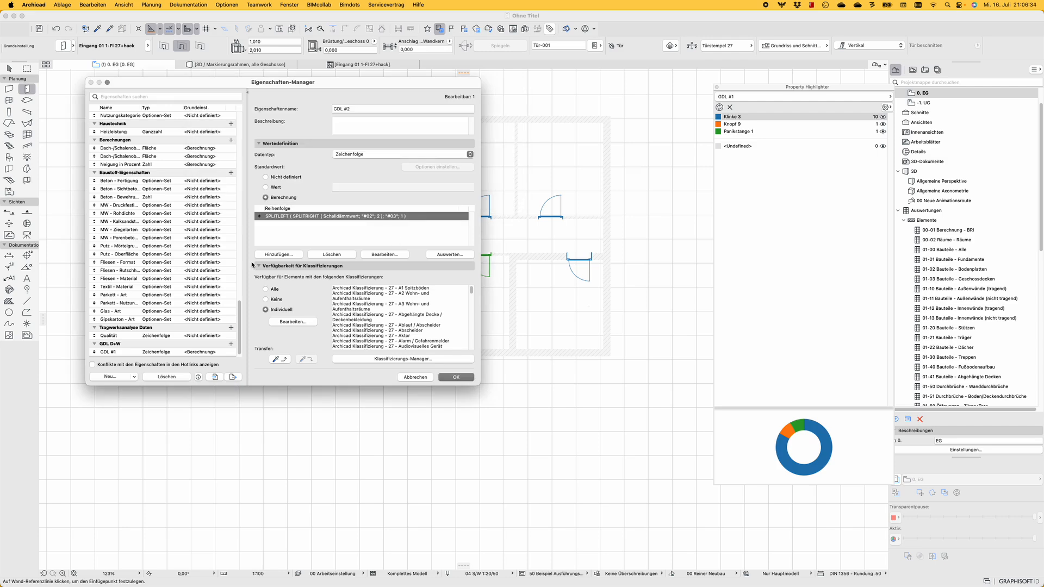
# Save the GDL #2 property and highlight the doors by GDL #2
pyautogui.scroll(-1, 130, 329)
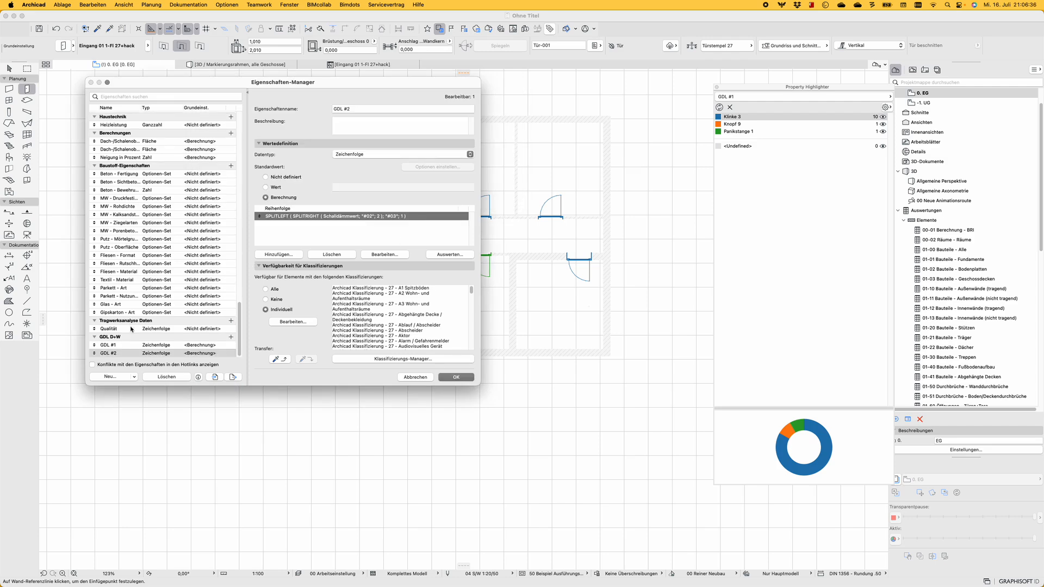
pyautogui.click(120, 352)
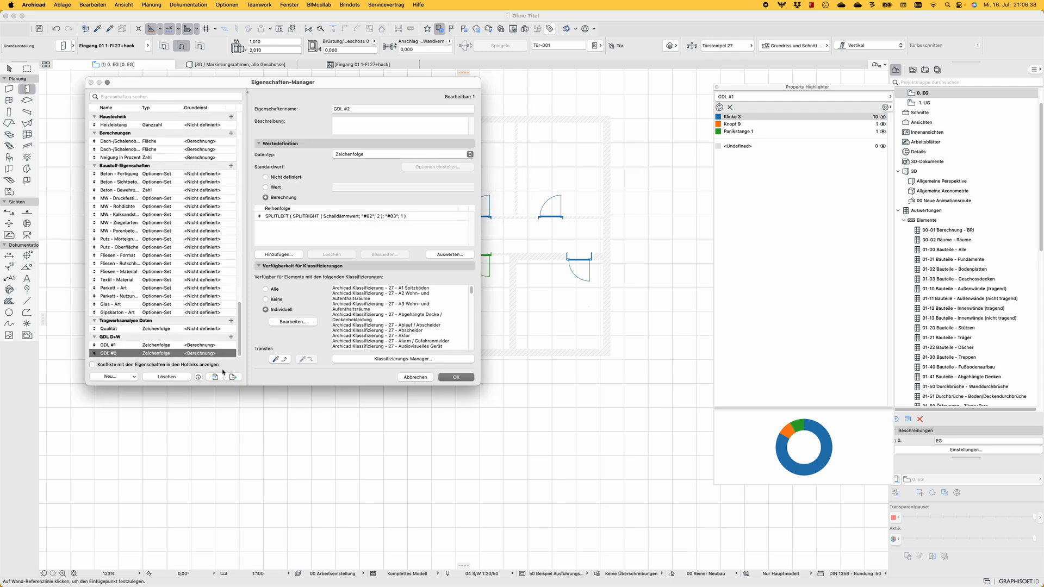
pyautogui.click(465, 378)
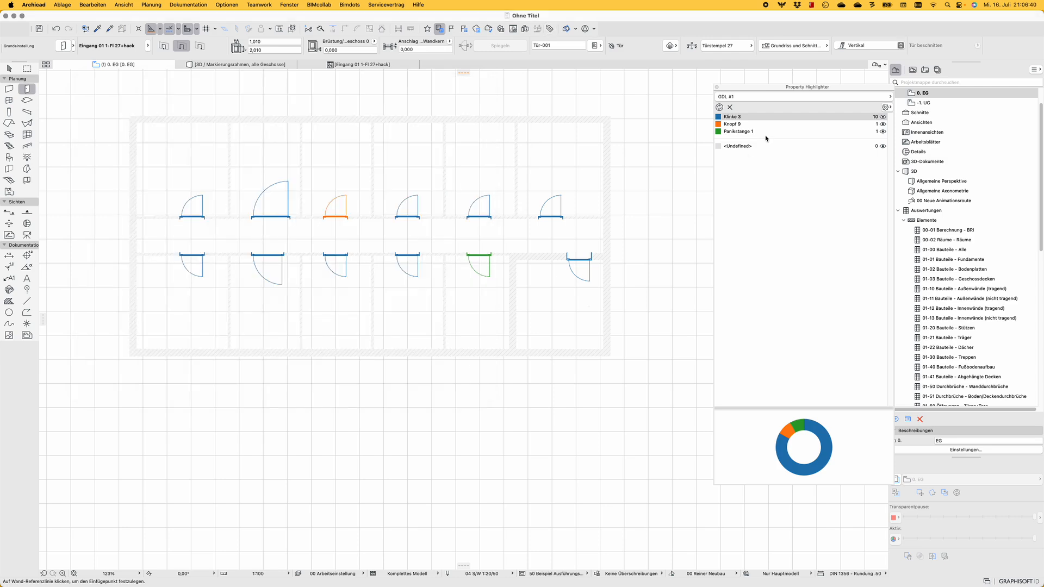
pyautogui.click(721, 103)
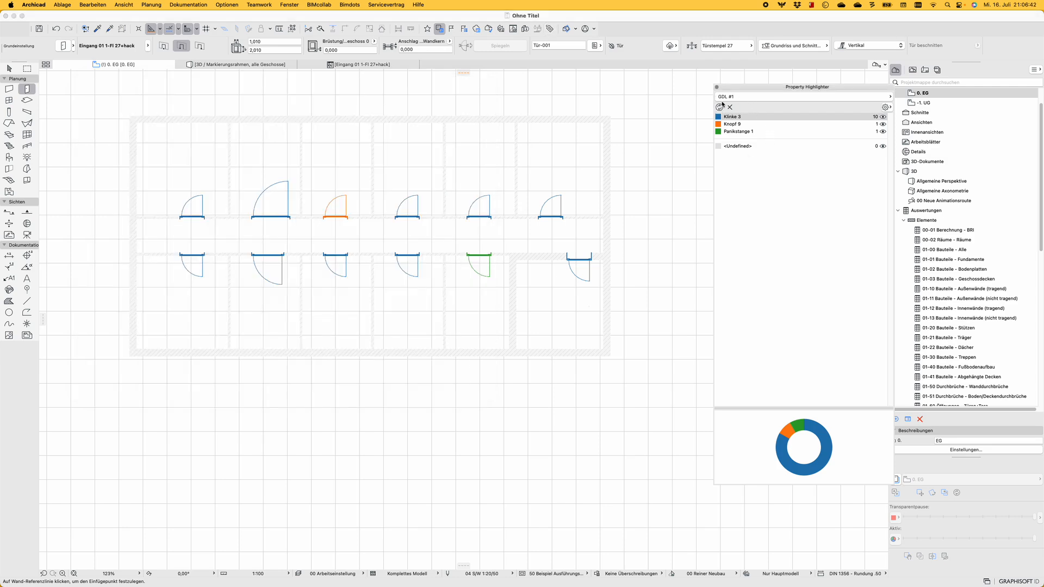
pyautogui.click(754, 96)
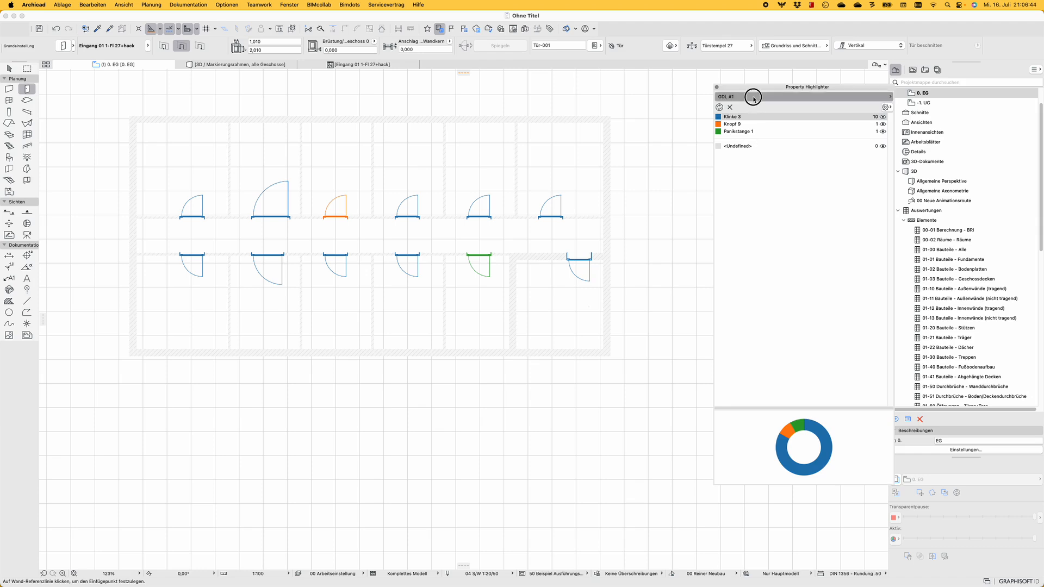
pyautogui.scroll(-1, 977, 189)
pyautogui.doubleClick(946, 219)
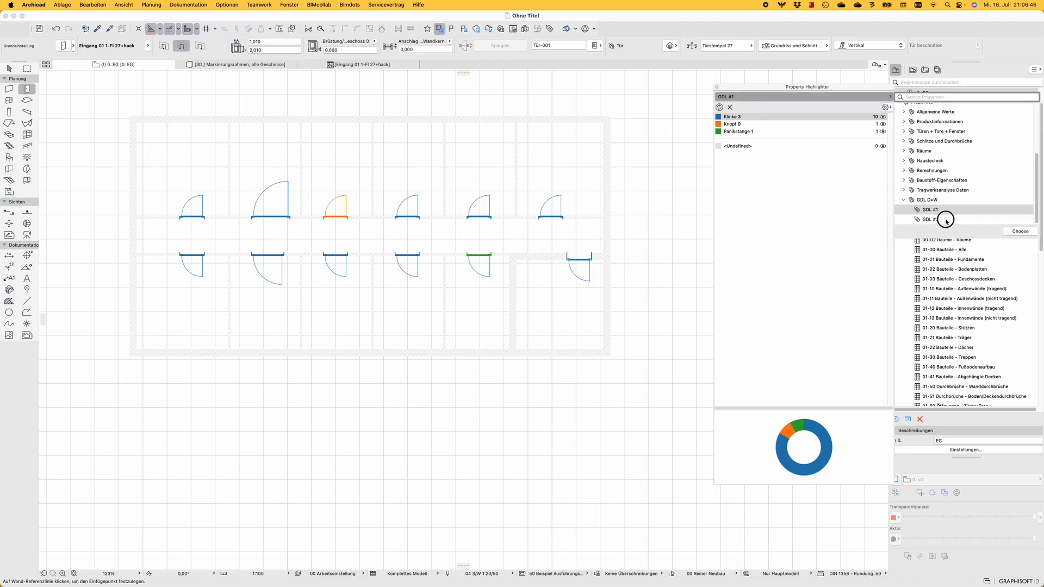
pyautogui.click(719, 107)
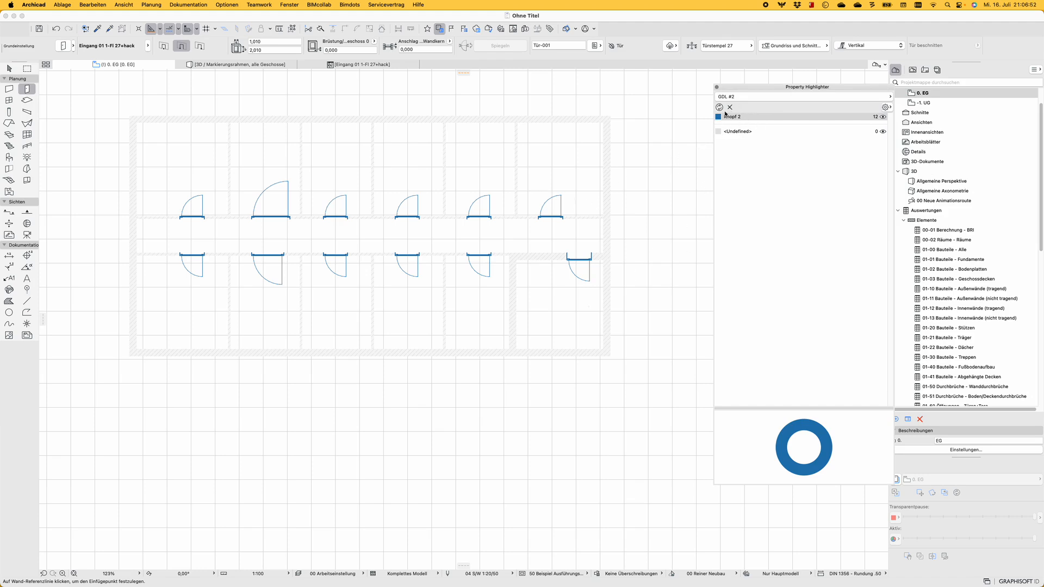
# Open the settings of the rightmost door in the upper row and set its outer handle to Knopf 7
pyautogui.doubleClick(561, 197)
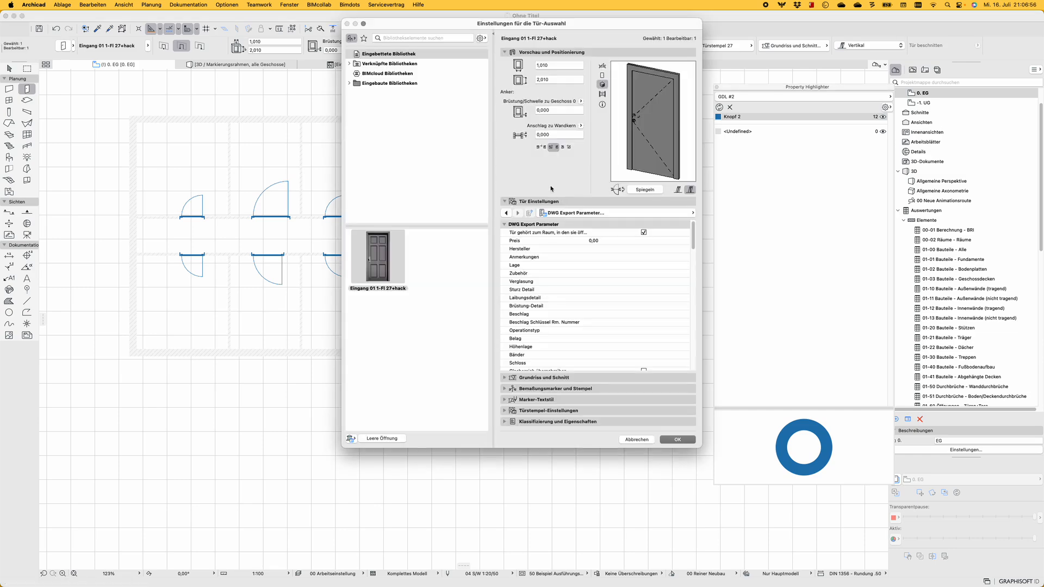
pyautogui.click(591, 213)
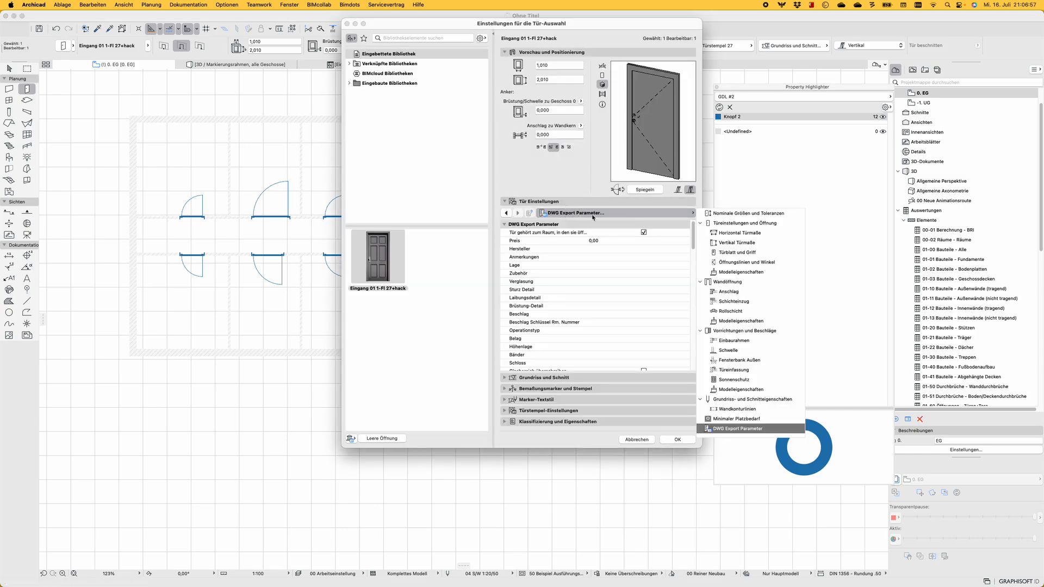
pyautogui.click(720, 224)
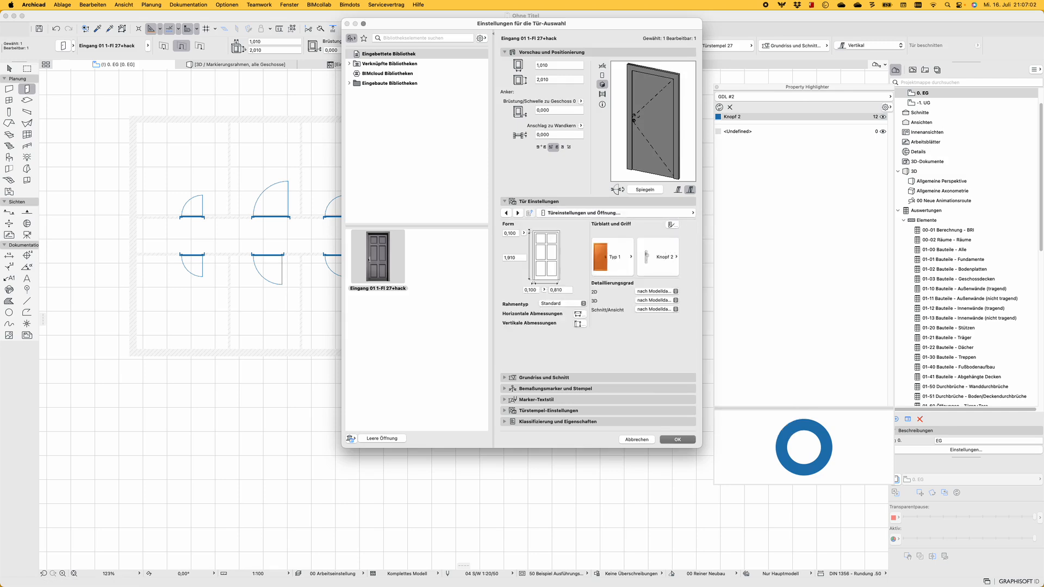
pyautogui.click(671, 225)
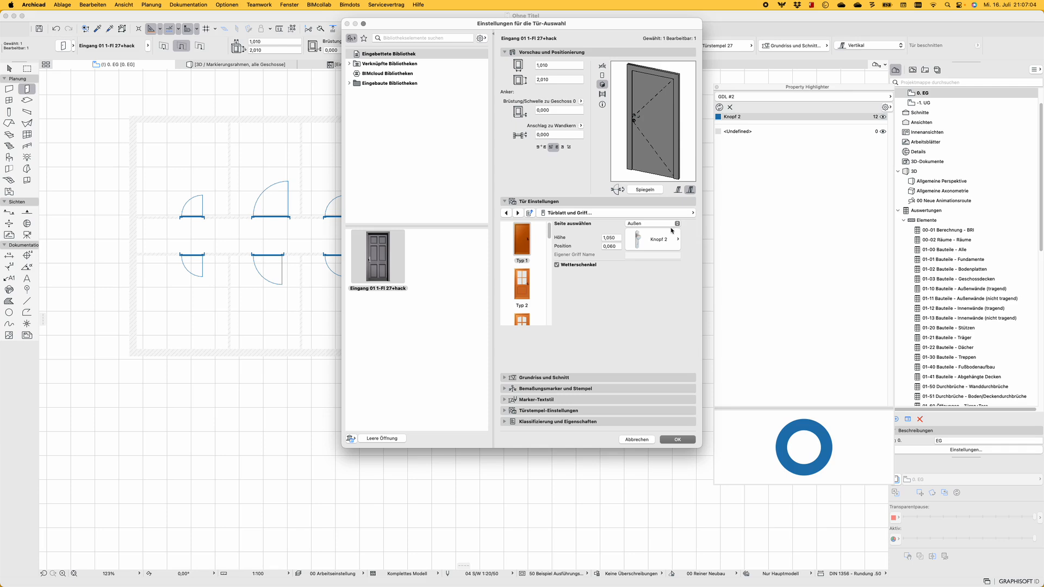
pyautogui.click(664, 241)
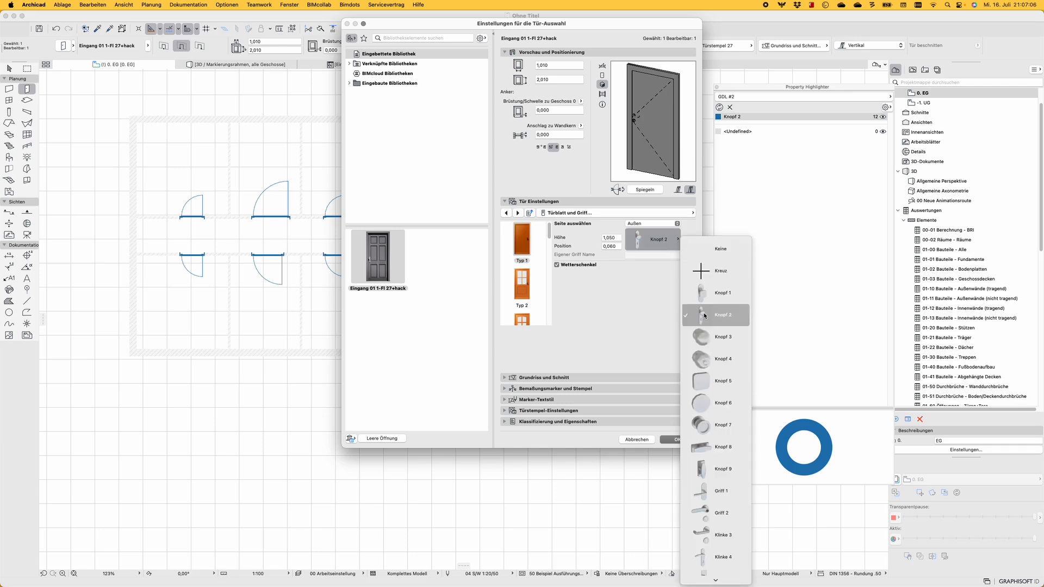
pyautogui.click(707, 425)
# Set the same door's inner handle to Stossgriff 6 and apply the door settings
pyautogui.click(657, 224)
pyautogui.click(652, 232)
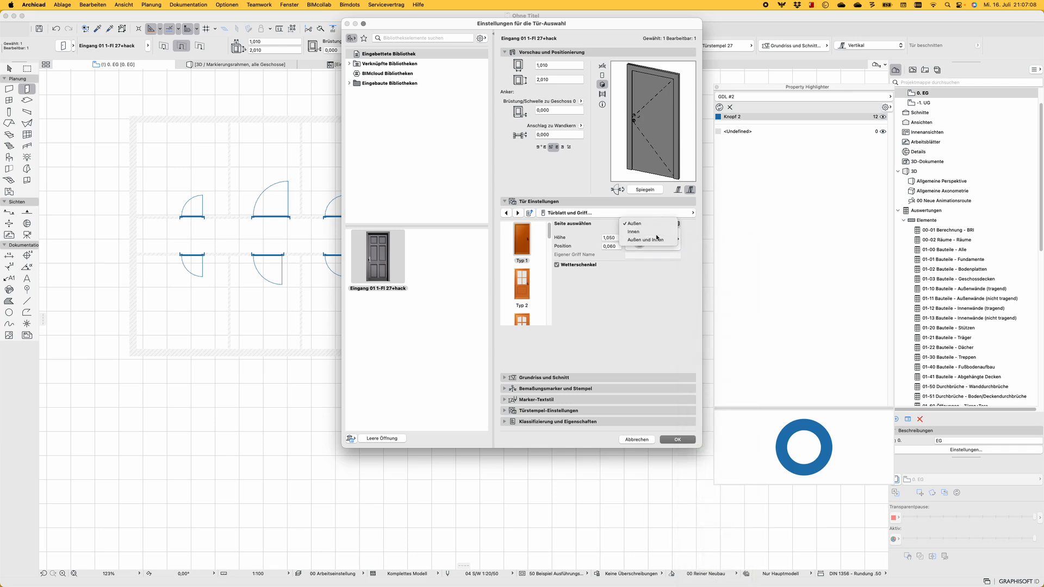
pyautogui.click(655, 240)
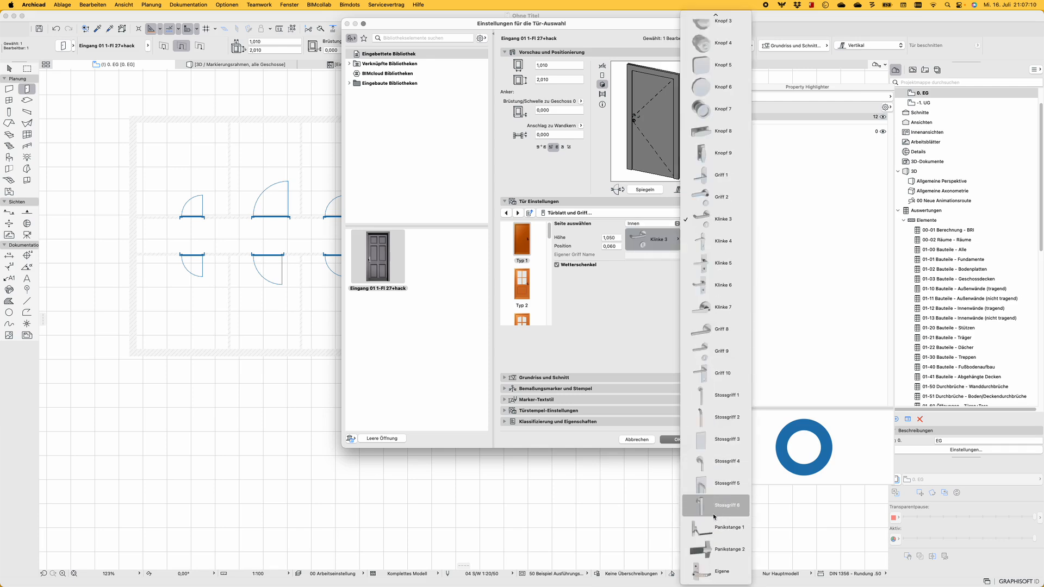
pyautogui.click(723, 488)
pyautogui.click(677, 439)
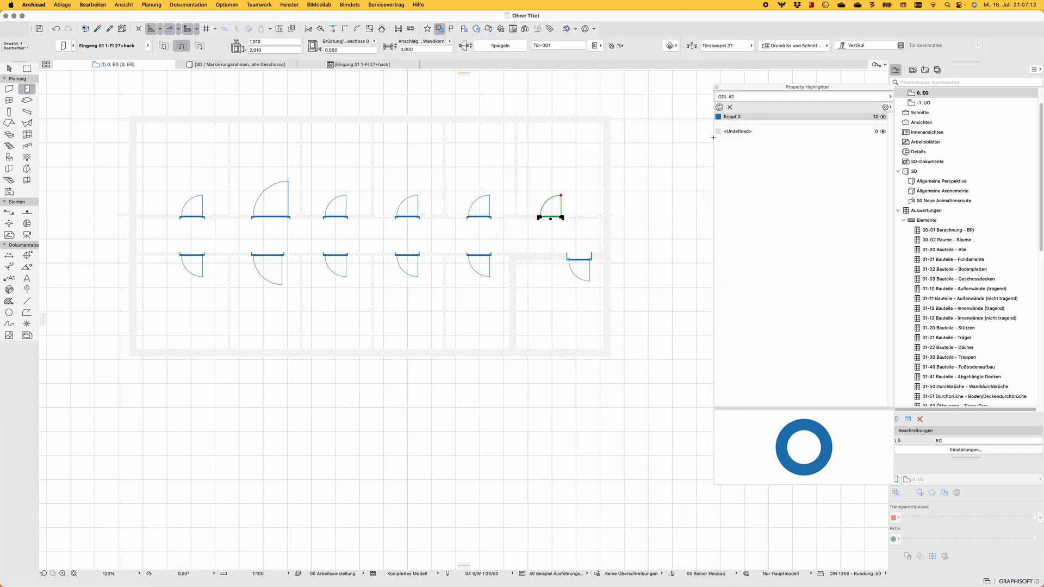
# Refresh the GDL #2 door highlighting, deselect the door, and check the highlighting by GDL #1 as well
pyautogui.click(719, 107)
pyautogui.press('Escape')
pyautogui.click(661, 177)
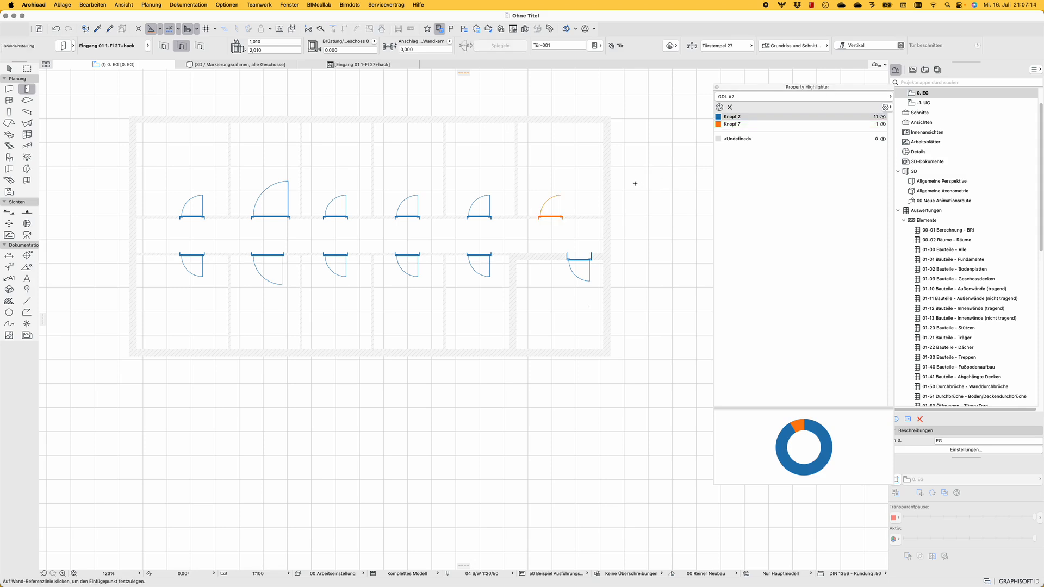
pyautogui.click(807, 98)
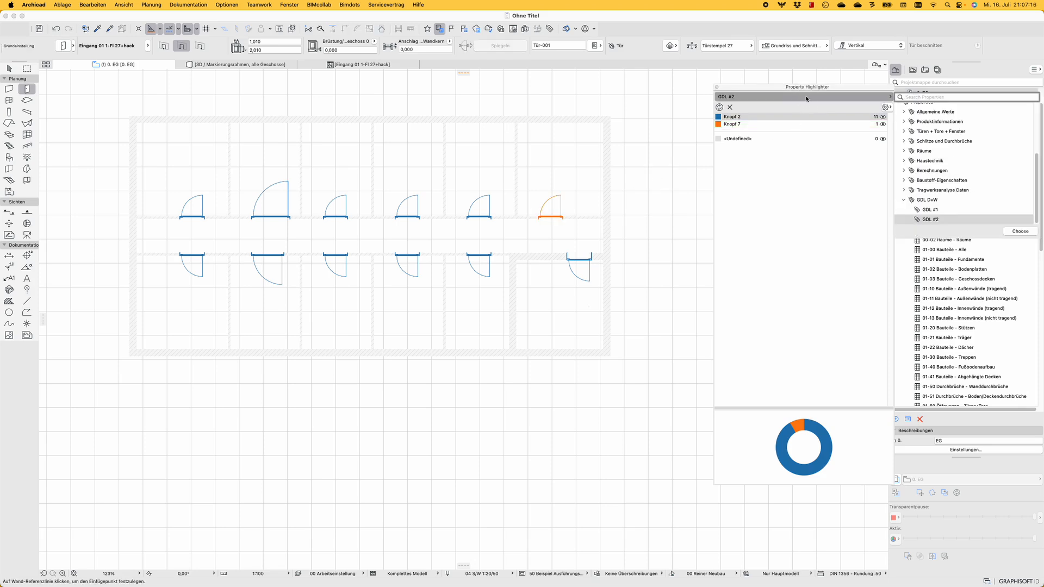
pyautogui.doubleClick(931, 209)
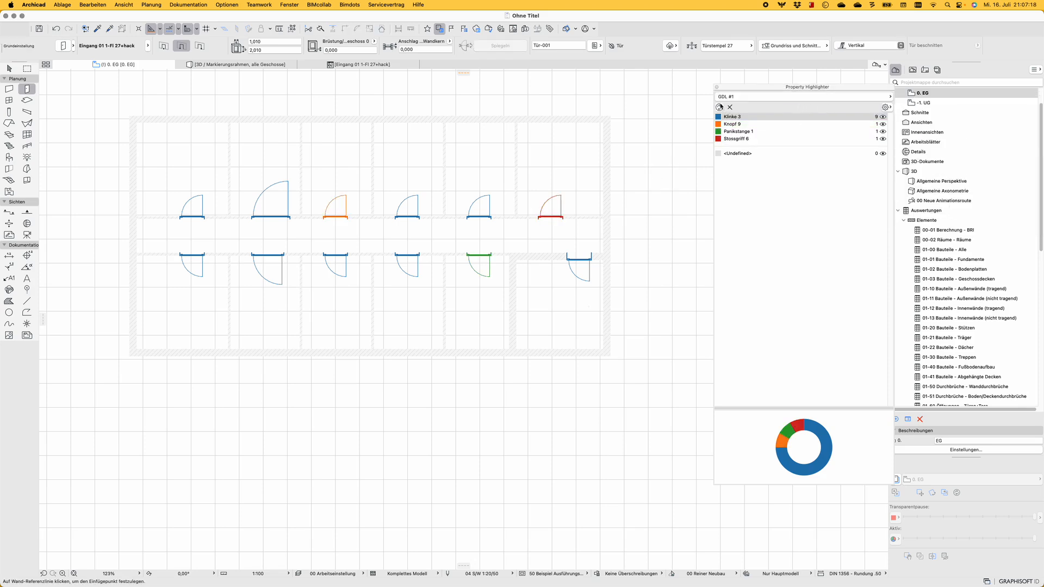
pyautogui.click(719, 107)
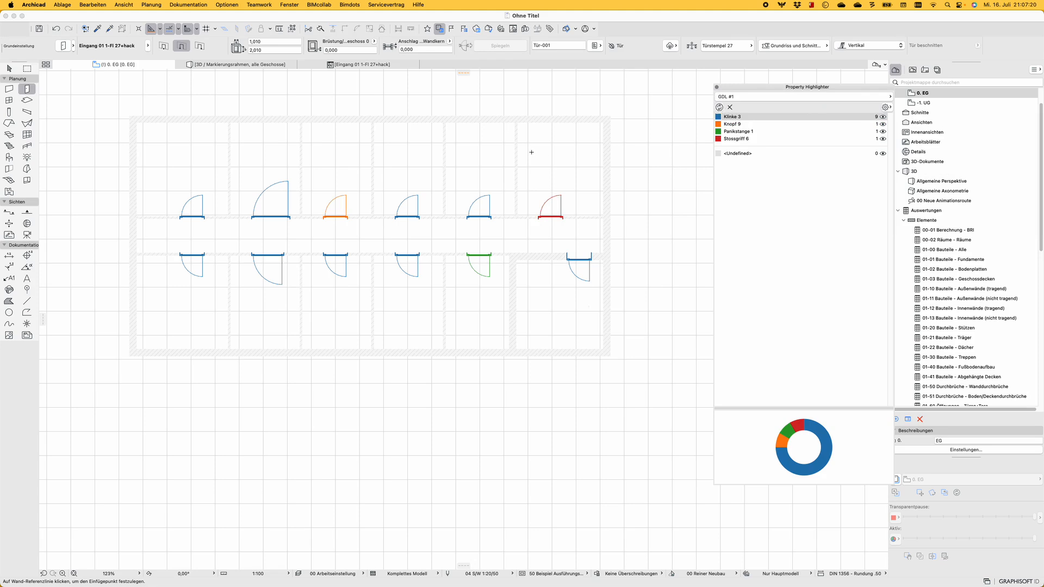
pyautogui.moveTo(527, 153); pyautogui.dragTo(532, 153, button='middle')
pyautogui.press('Escape')
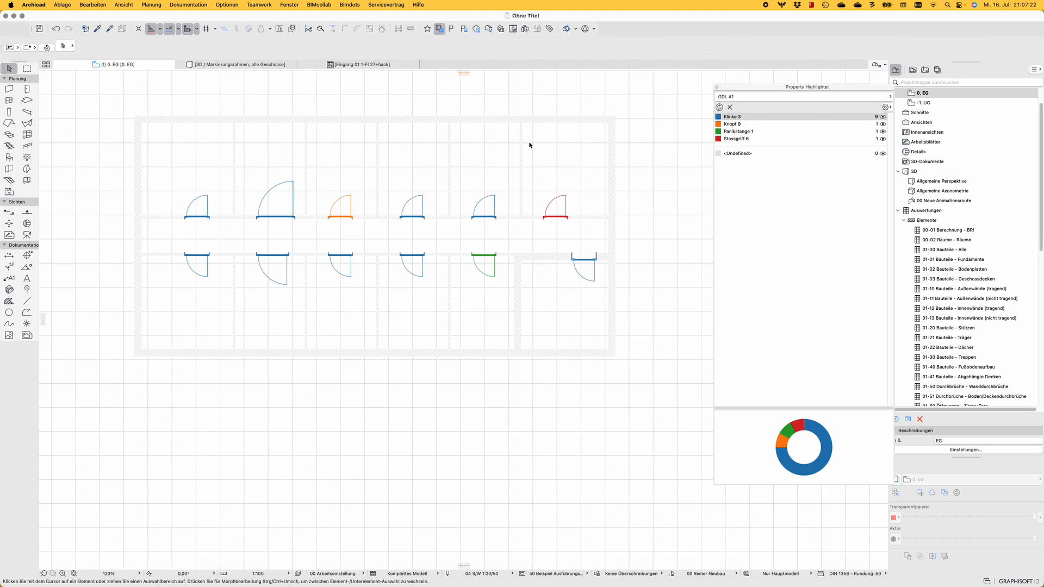
pyautogui.scroll(3, 517, 210)
pyautogui.scroll(-8, 554, 205)
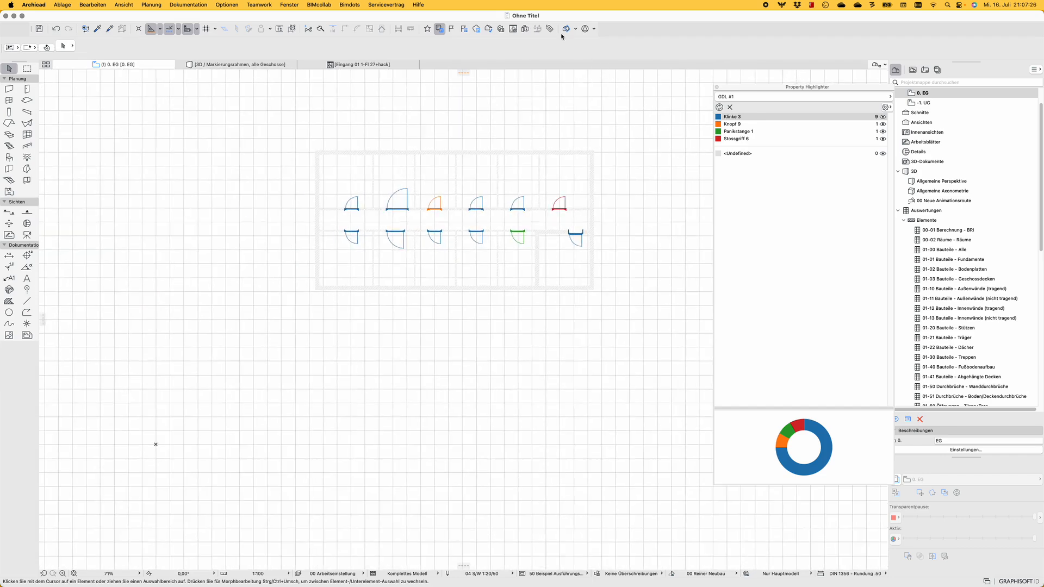
# Review the GDL #1 property's expression and the parameter categories available for an additional expression, without adding one
pyautogui.click(549, 28)
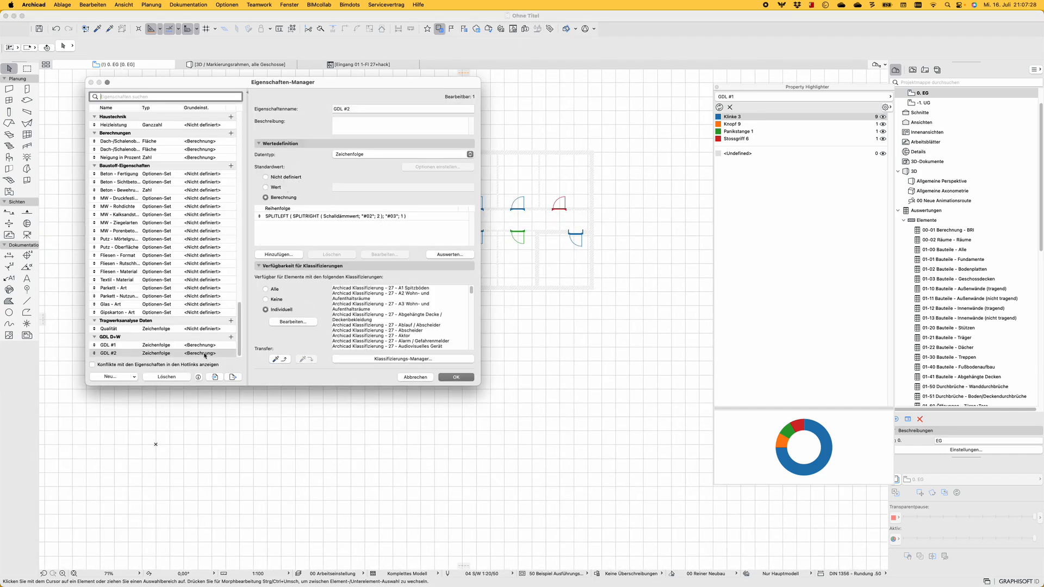
pyautogui.click(122, 345)
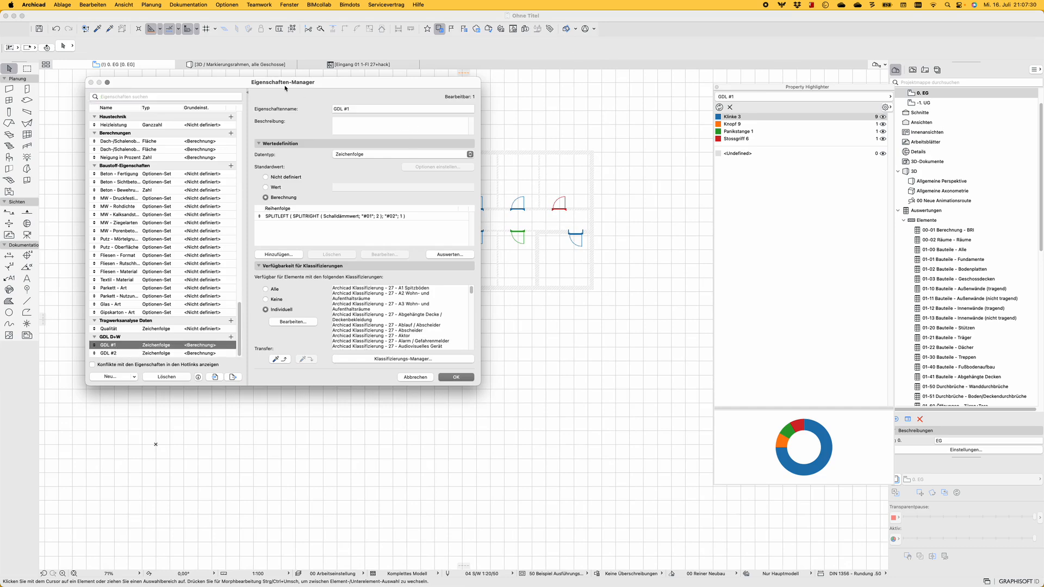
pyautogui.moveTo(285, 89); pyautogui.dragTo(447, 73)
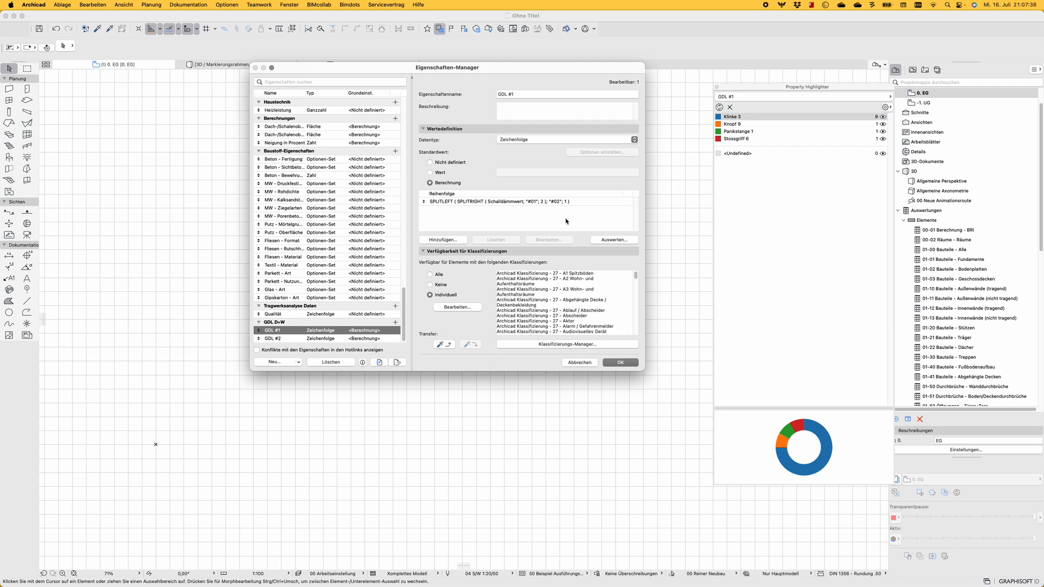
pyautogui.click(537, 202)
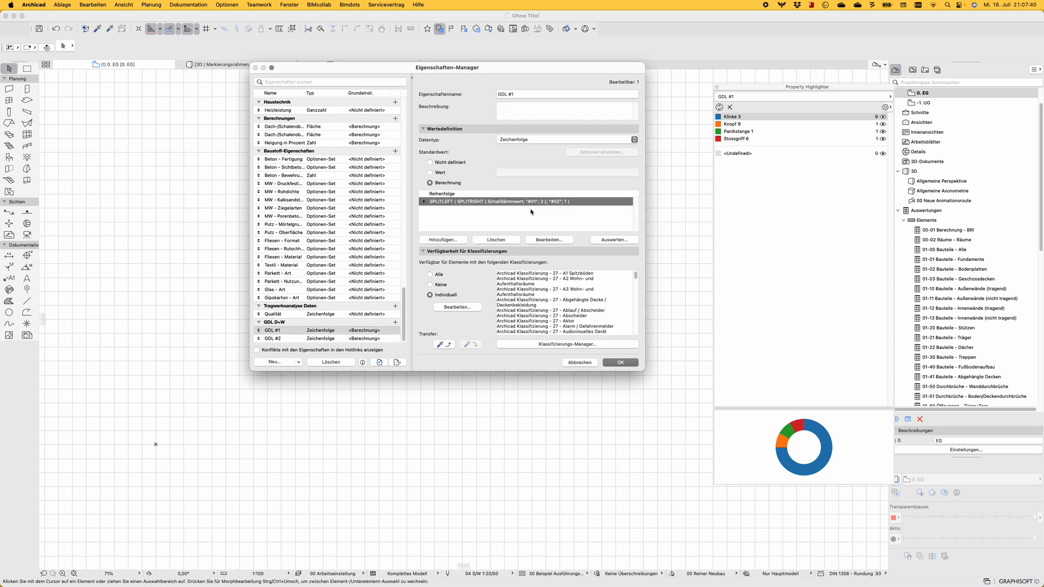
pyautogui.click(452, 240)
pyautogui.click(274, 100)
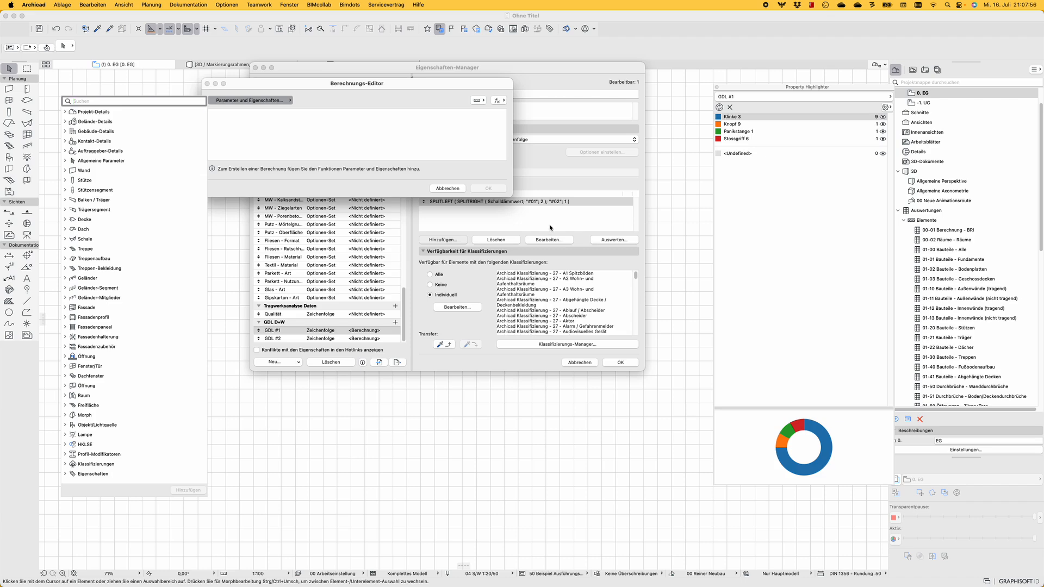
pyautogui.press('Escape')
pyautogui.press('Escape')
pyautogui.press('Escape')
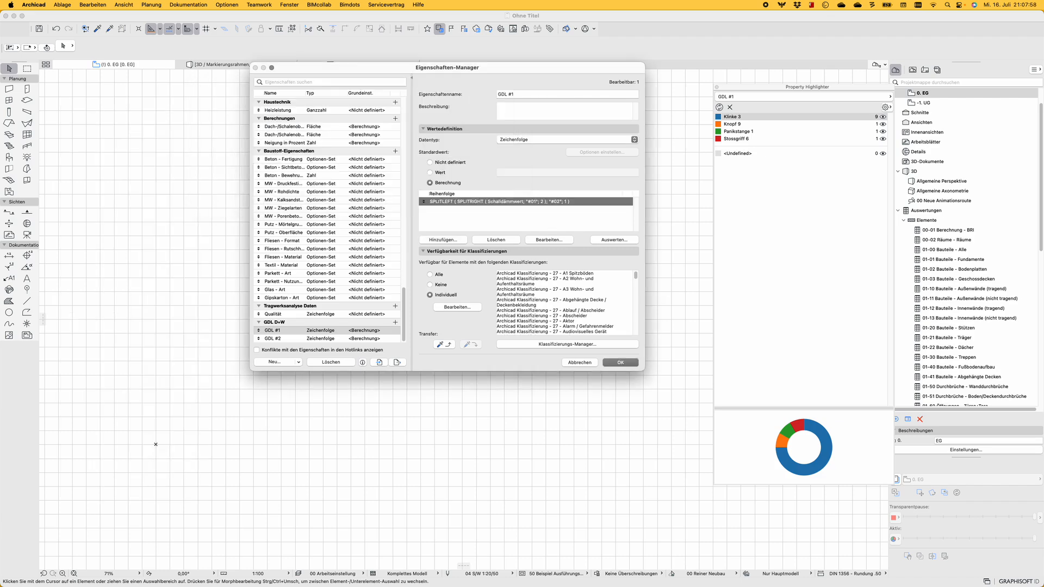
pyautogui.scroll(5, 493, 236)
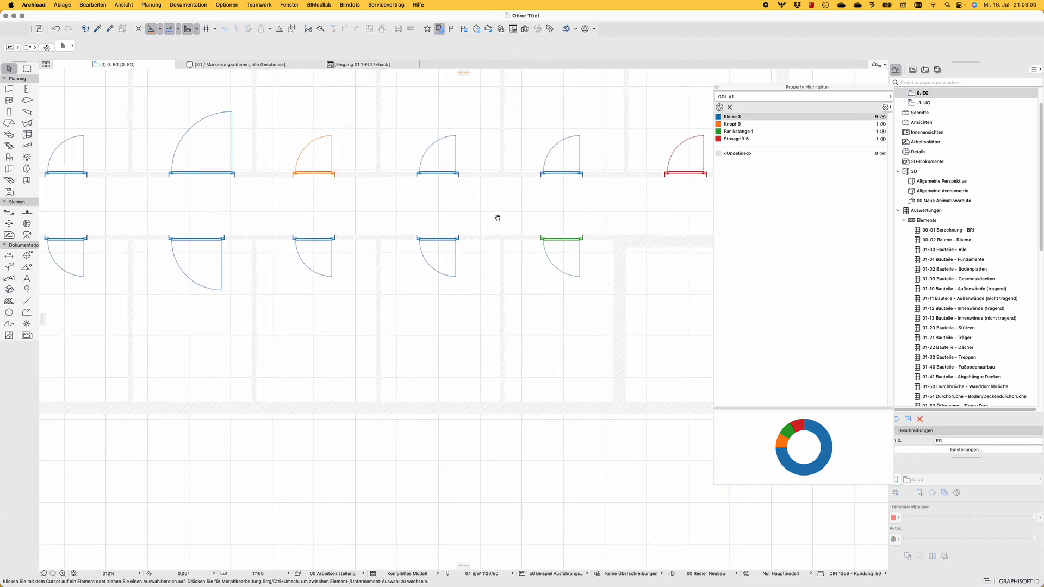
pyautogui.scroll(-3, 496, 216)
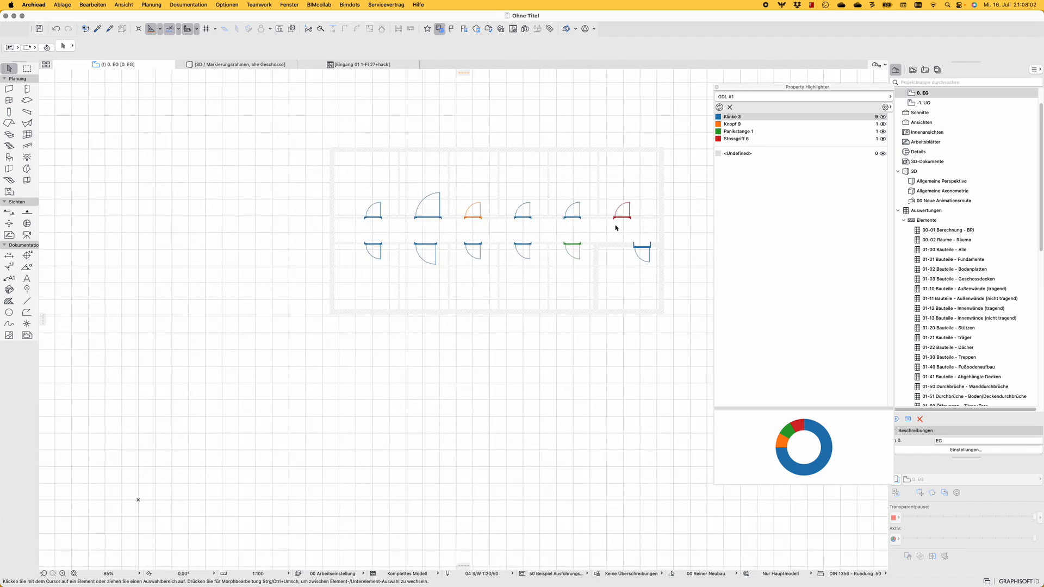
pyautogui.scroll(4, 613, 212)
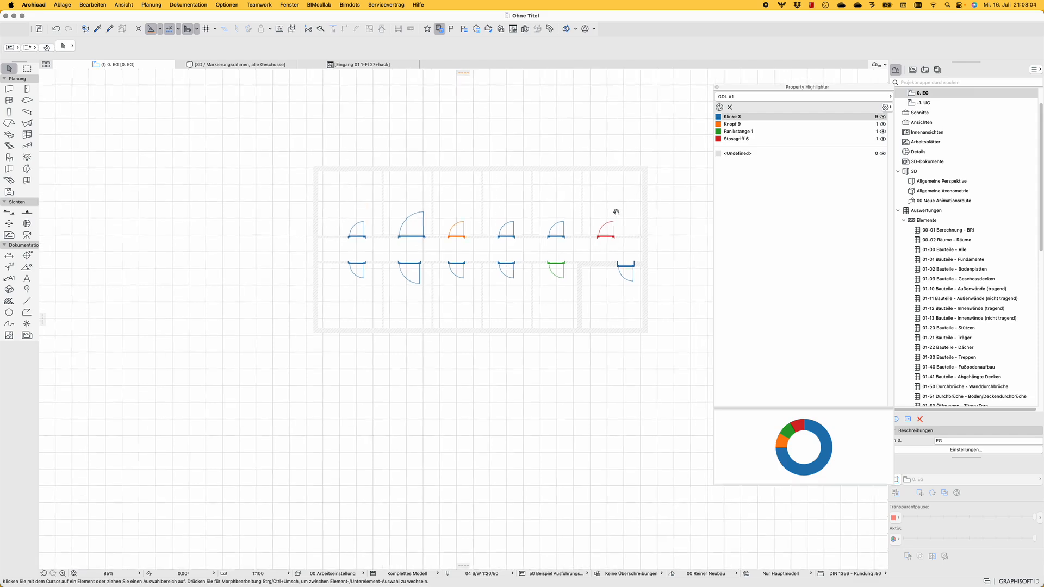
pyautogui.scroll(-3, 582, 248)
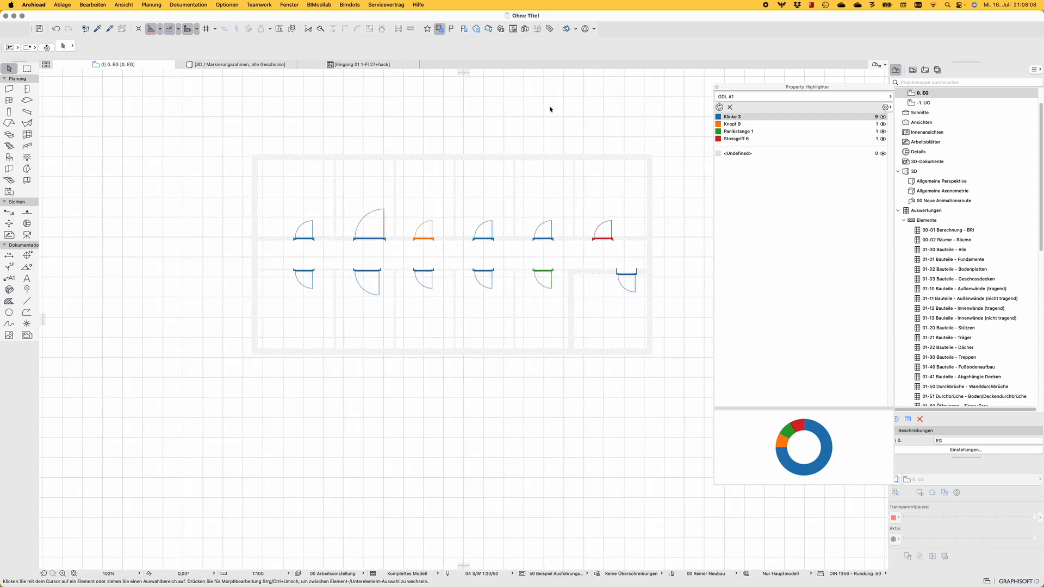
# Look through the property groups down to GDL D+W in the property manager and leave without changing anything
pyautogui.click(550, 29)
pyautogui.scroll(-1, 366, 195)
pyautogui.scroll(10, 380, 240)
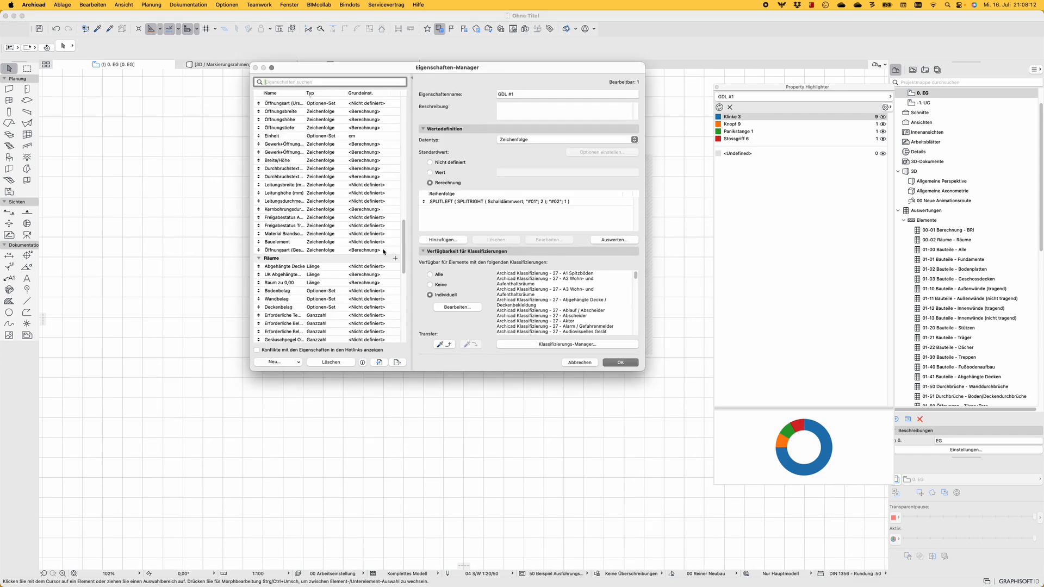
pyautogui.scroll(-10, 359, 277)
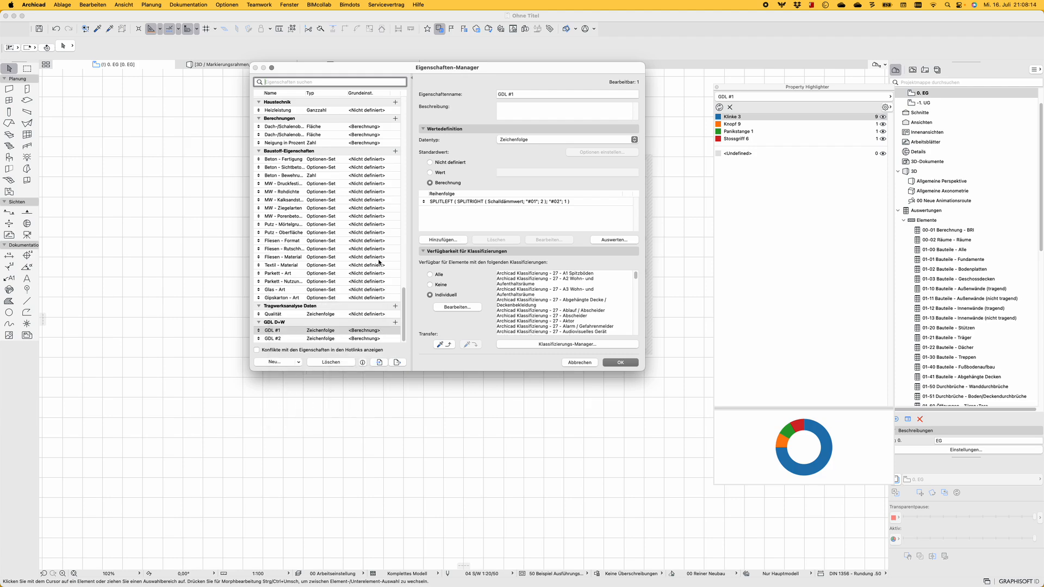
pyautogui.click(580, 363)
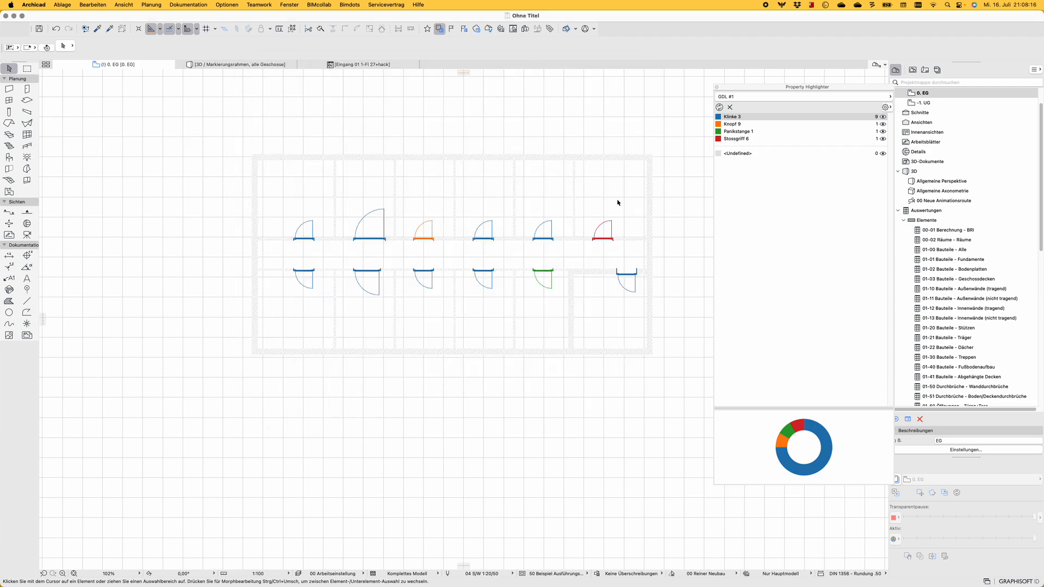
pyautogui.scroll(10, 564, 259)
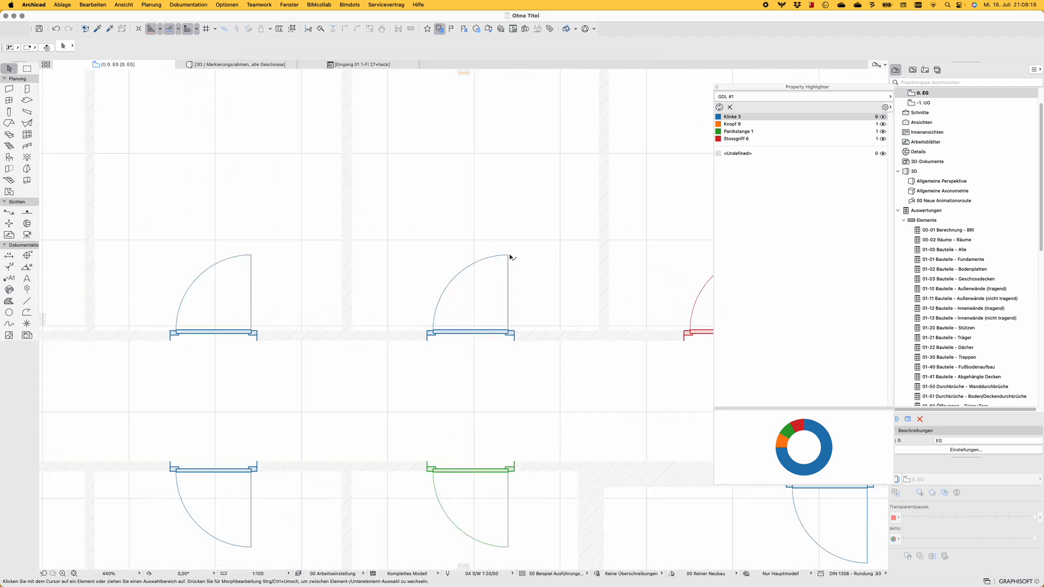
pyautogui.scroll(-5, 401, 198)
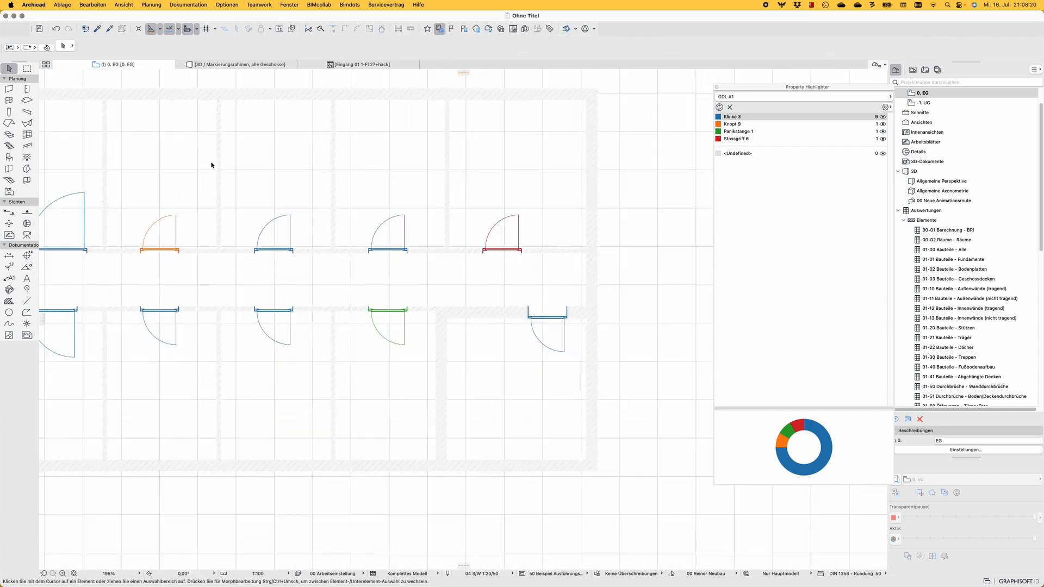
pyautogui.scroll(-1, 211, 165)
pyautogui.moveTo(163, 158); pyautogui.dragTo(303, 182, button='middle')
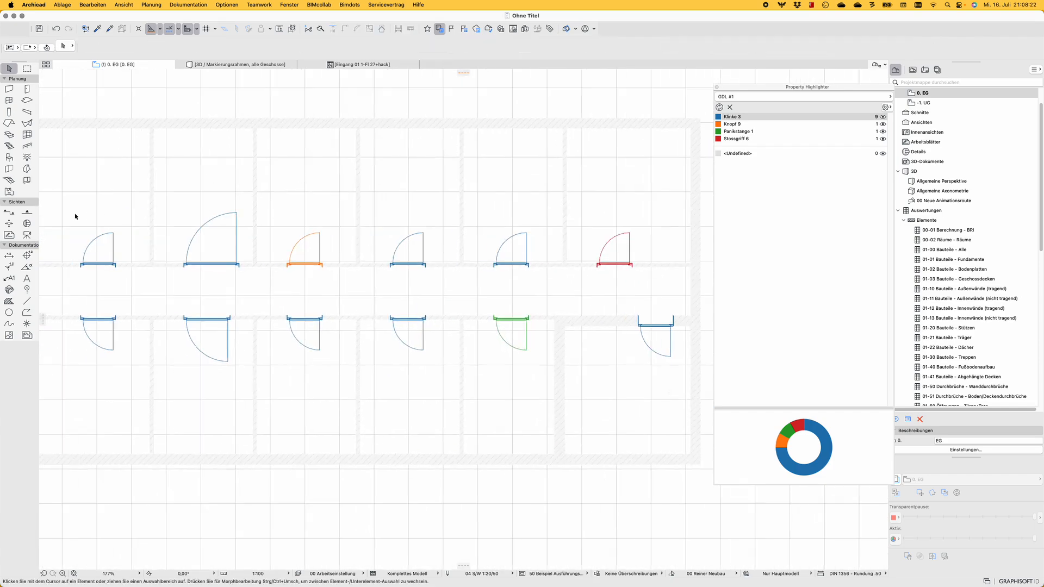
# Look at the Object tool's default settings for Designstuhl 01 27 and close them without changes
pyautogui.click(9, 157)
pyautogui.doubleClick(9, 157)
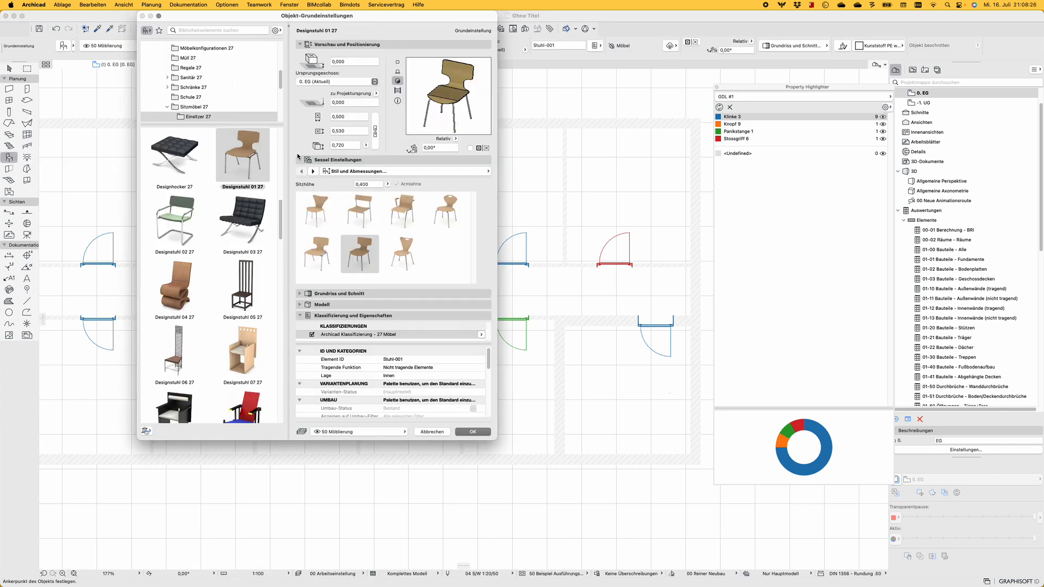
pyautogui.press('Escape')
# Review the SPLITLEFT/SPLITRIGHT expression of the GDL #1 property once more and close the property manager
pyautogui.click(550, 29)
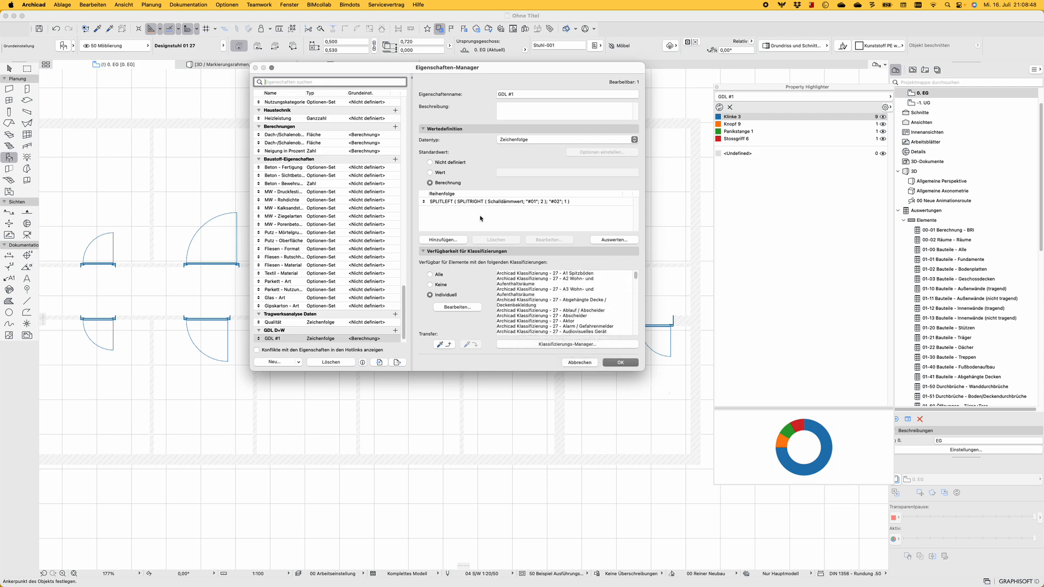
pyautogui.click(578, 209)
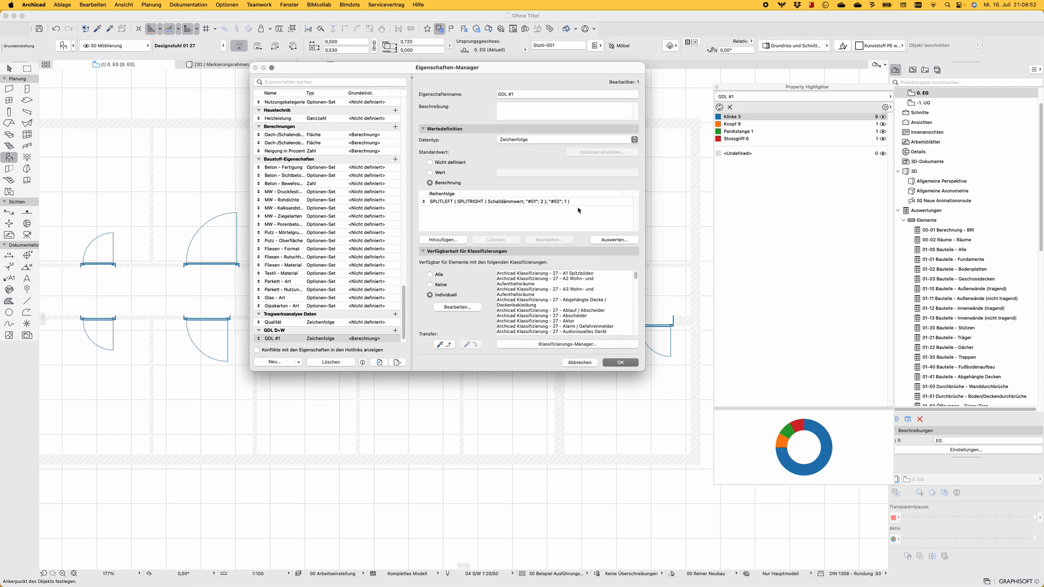
pyautogui.click(620, 362)
pyautogui.scroll(-5, 592, 237)
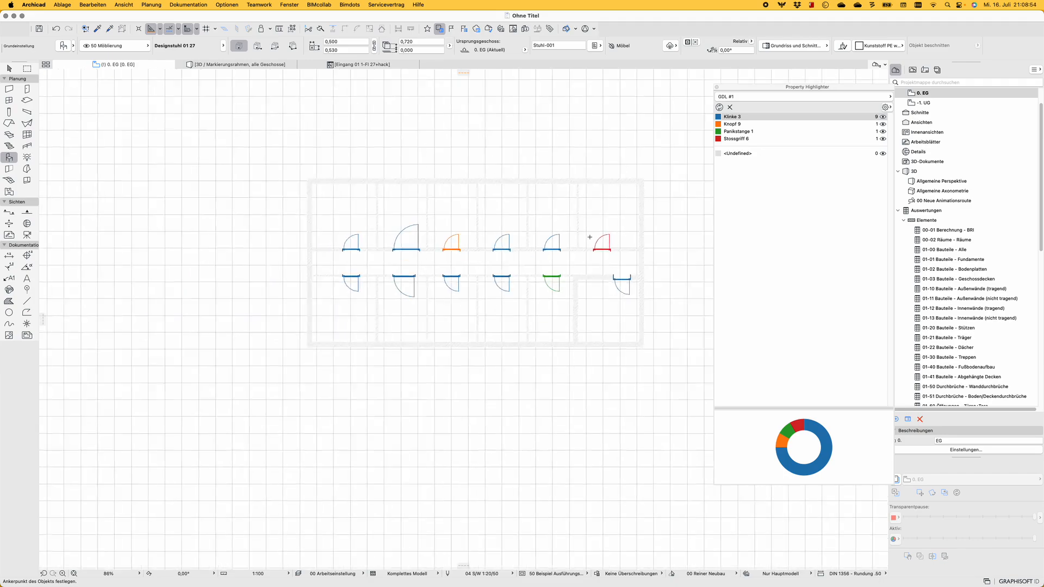
pyautogui.moveTo(590, 238); pyautogui.dragTo(511, 261, button='middle')
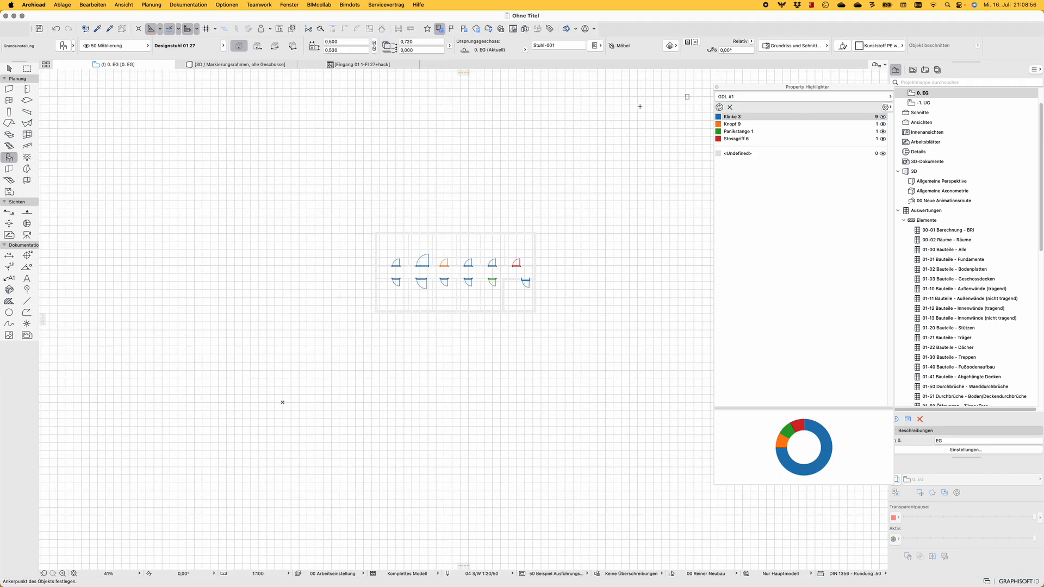